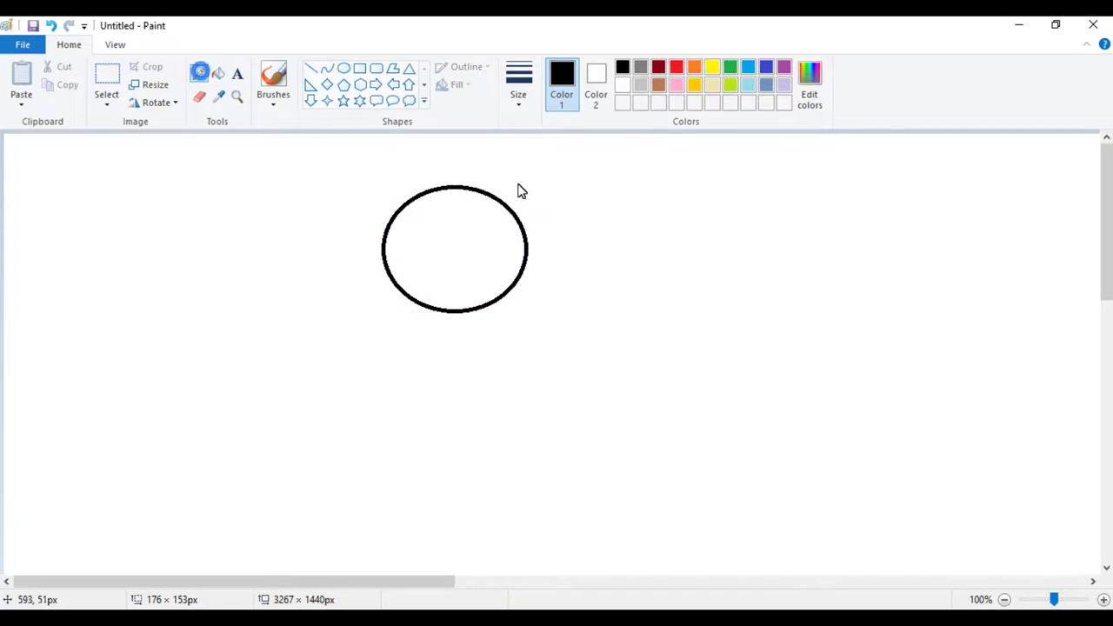
- Draw jagged fur tufts along the right side of the head circle, closing with curved lines toward its lower right
mouse_move(510, 211)
left_mouse_down()
mouse_move(532, 217)
mouse_move(536, 239)
mouse_move(542, 229)
mouse_move(531, 275)
left_mouse_up()
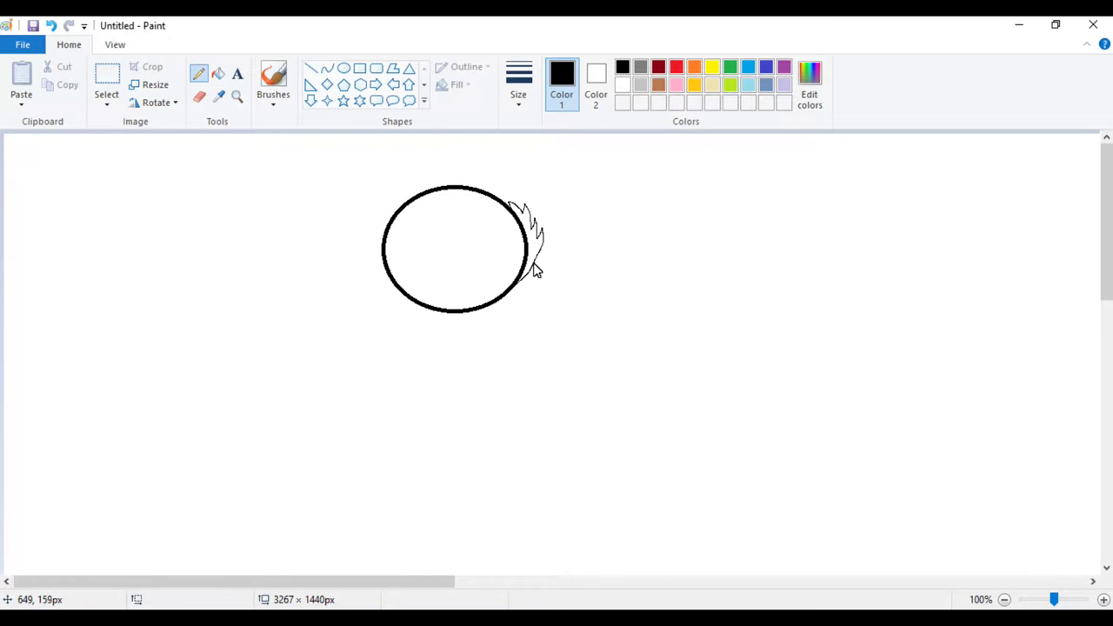
mouse_move(532, 265)
left_mouse_down()
mouse_move(512, 290)
mouse_move(527, 274)
mouse_move(539, 286)
mouse_move(524, 305)
mouse_move(442, 307)
left_mouse_up()
left_click(50, 25)
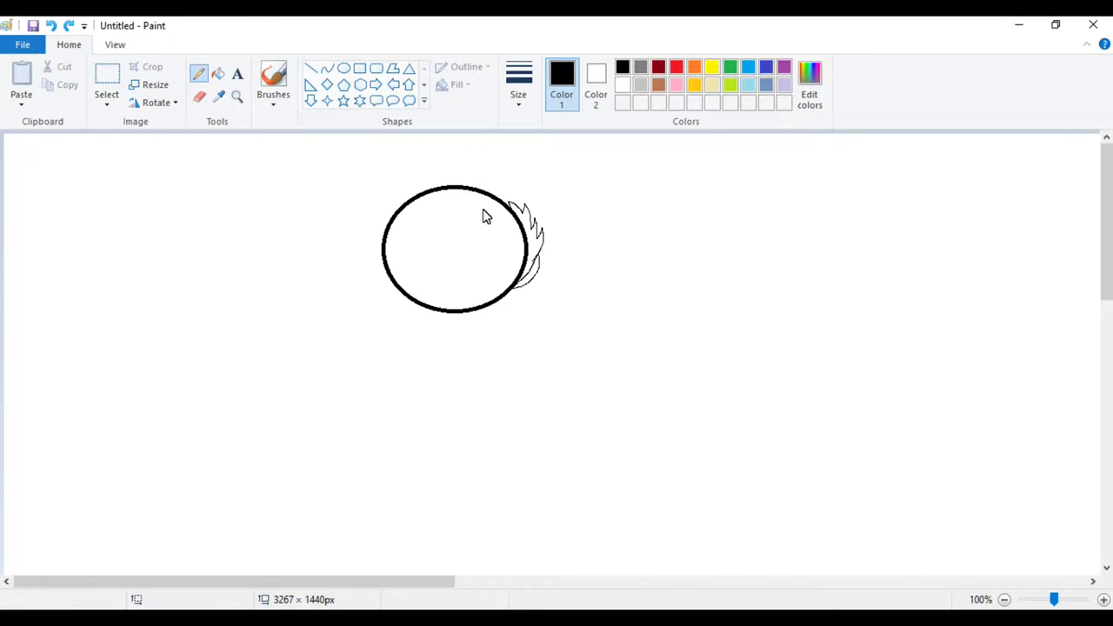
- Draw rounded ears with inner curves on the head's upper right and left side, plus jagged fur on the lower left cheek
mouse_move(476, 198)
left_mouse_down()
mouse_move(487, 179)
mouse_move(507, 183)
mouse_move(495, 205)
mouse_move(482, 192)
mouse_move(494, 202)
left_mouse_up()
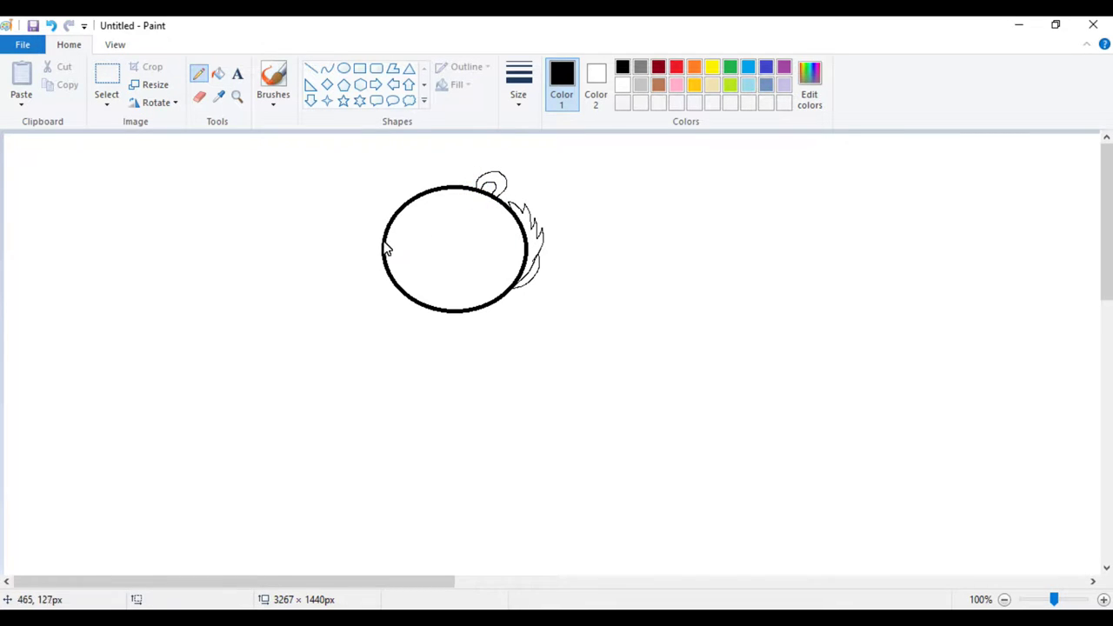
mouse_move(384, 261)
left_mouse_down()
mouse_move(368, 241)
mouse_move(389, 247)
left_mouse_up()
mouse_move(390, 276)
left_mouse_down()
mouse_move(377, 287)
mouse_move(385, 297)
mouse_move(427, 315)
left_mouse_up()
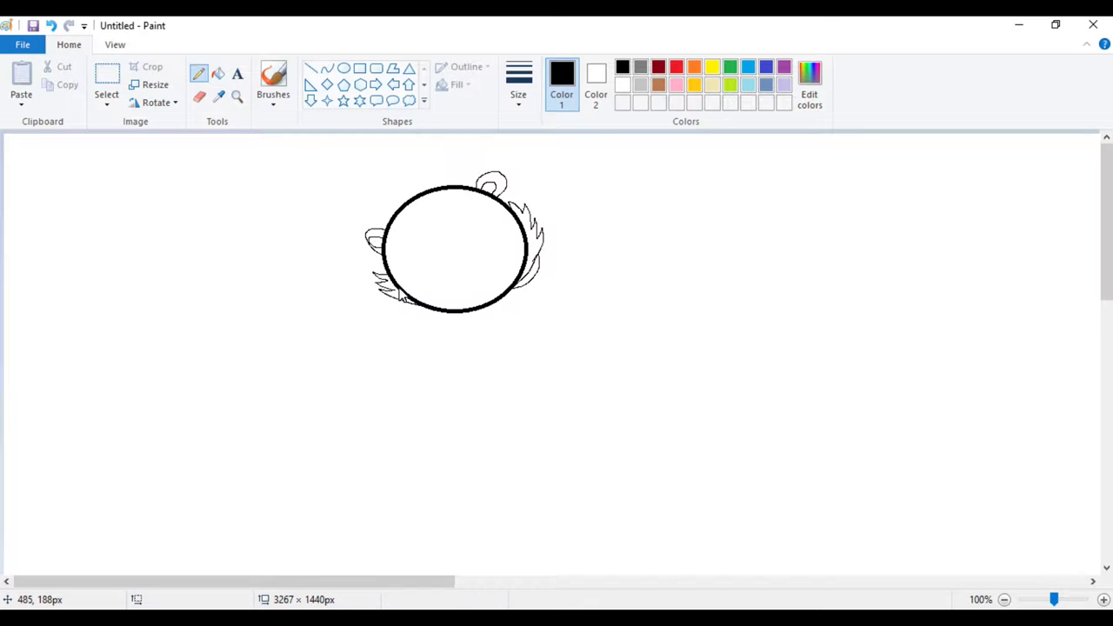
- Draw an arched muzzle line across the lower half of the face with a small rounded nose under it
mouse_move(398, 294)
left_mouse_down()
mouse_move(415, 263)
mouse_move(490, 263)
left_mouse_up()
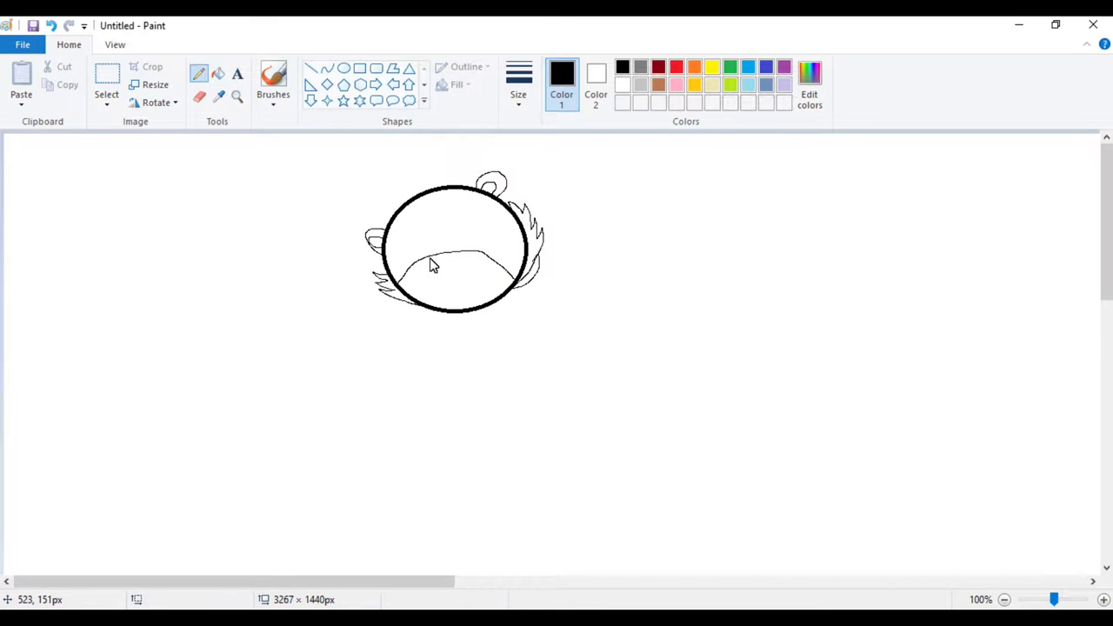
left_click_drag(432, 266, 446, 261)
- Draw two angular, slanted eye outlines above the muzzle and add a round pupil inside each
mouse_move(396, 241)
left_mouse_down()
mouse_move(424, 246)
mouse_move(412, 258)
mouse_move(393, 247)
mouse_move(463, 233)
mouse_move(466, 249)
mouse_move(444, 249)
left_mouse_up()
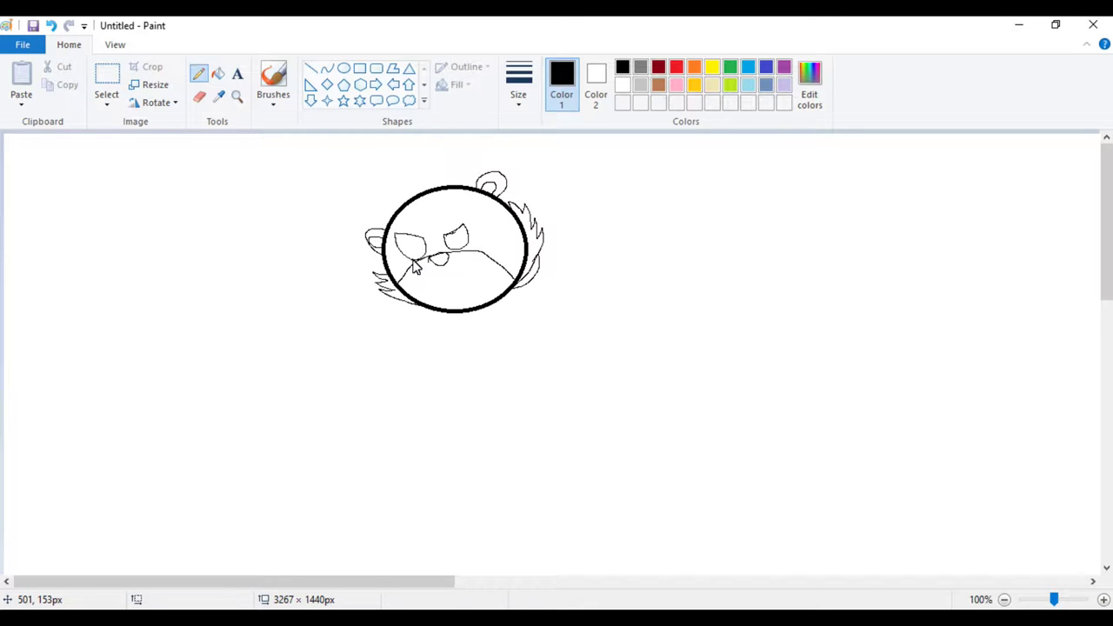
left_click_drag(413, 259, 412, 256)
mouse_move(462, 253)
left_mouse_down()
mouse_move(457, 241)
mouse_move(468, 246)
left_mouse_up()
- Replace the thin brow stroke with slanted angry brow lines over both eyes, using the thickest line size
left_click_drag(396, 235, 419, 235)
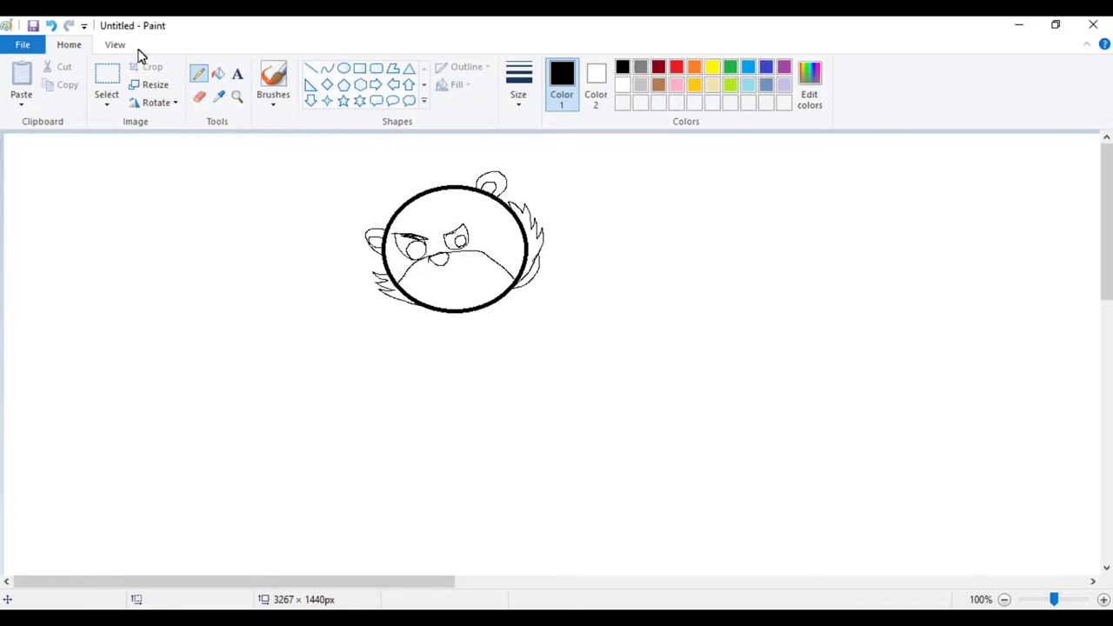
left_click(51, 26)
left_click(519, 96)
left_click(519, 231)
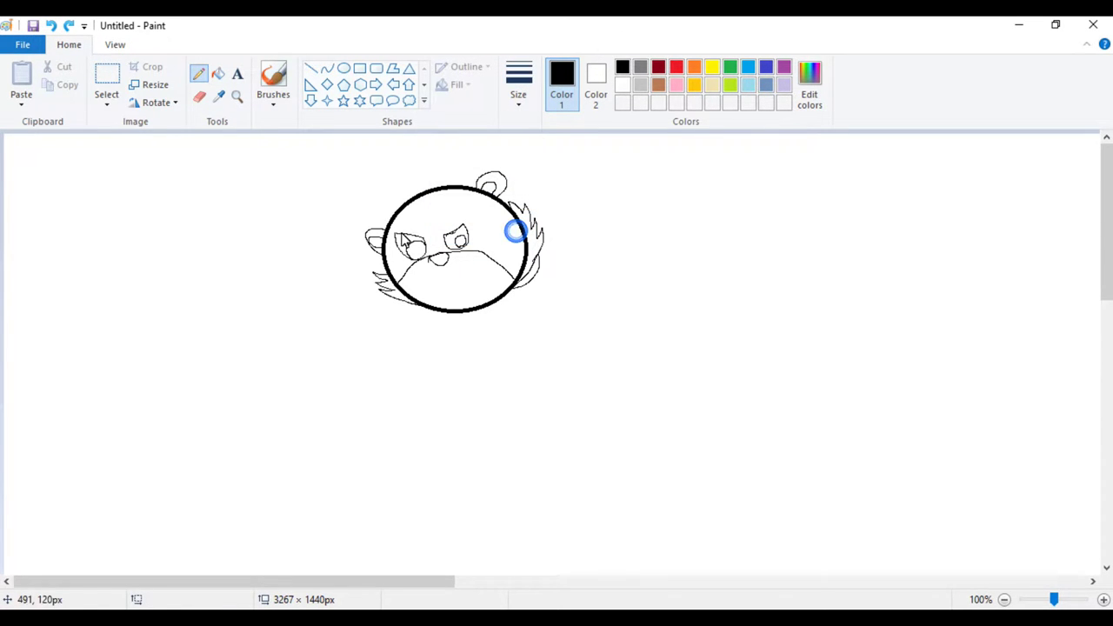
left_click_drag(396, 235, 426, 239)
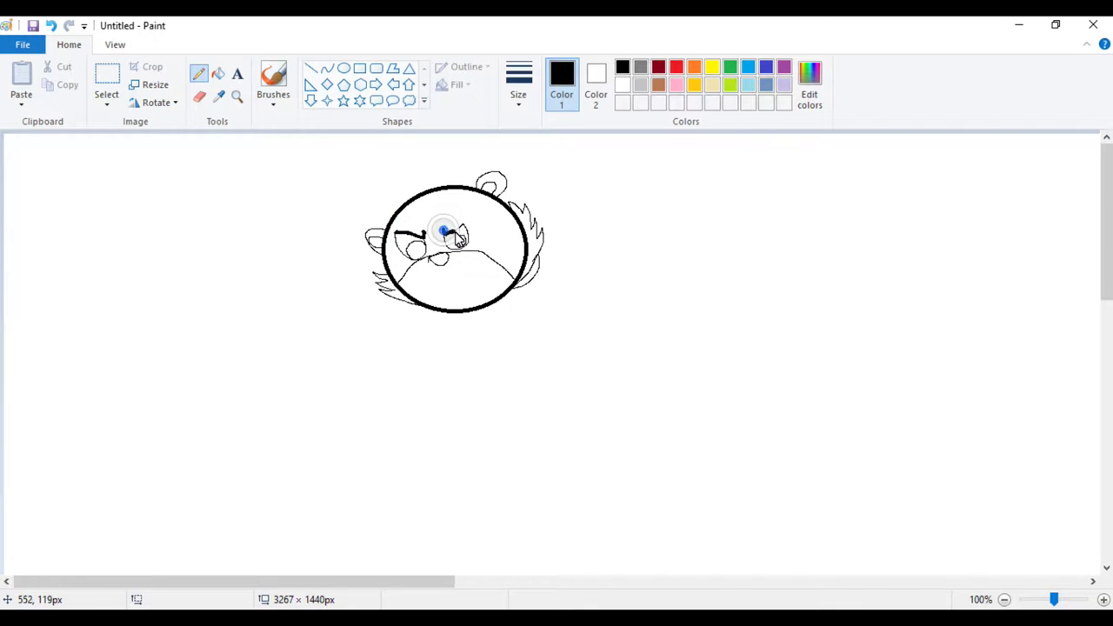
left_click_drag(443, 233, 467, 228)
- Set the line to the second-thinnest size and add small creases at the inner ends of both brows
left_click(517, 111)
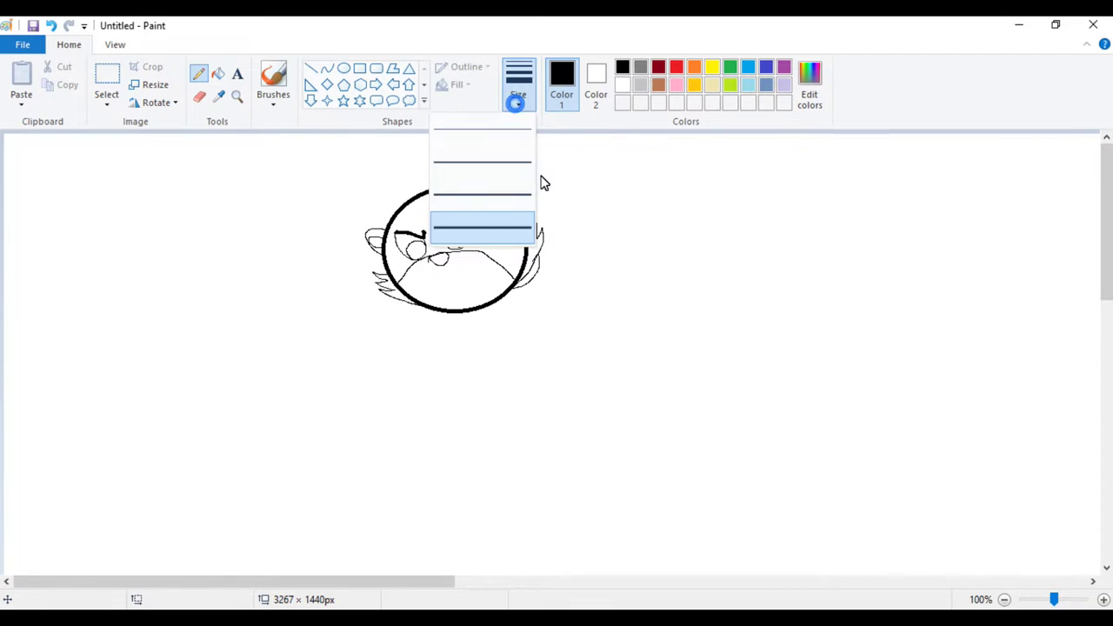
left_click(513, 164)
left_click_drag(442, 234, 418, 231)
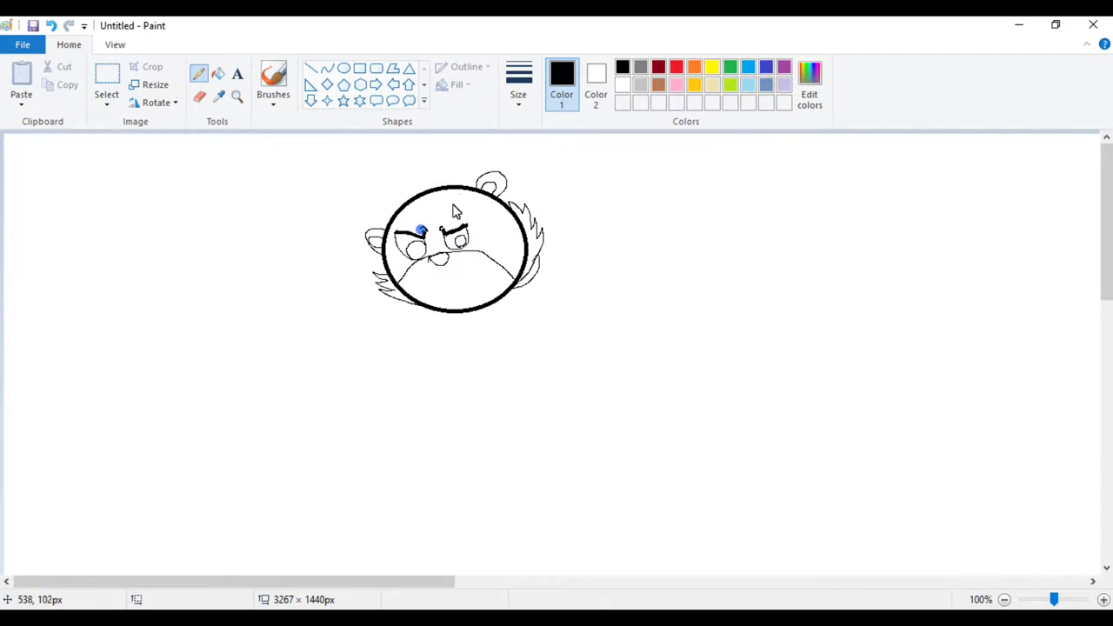
- Trace the nose outline at the thickest line size and draw a smirking mouth running down from it
left_click(519, 105)
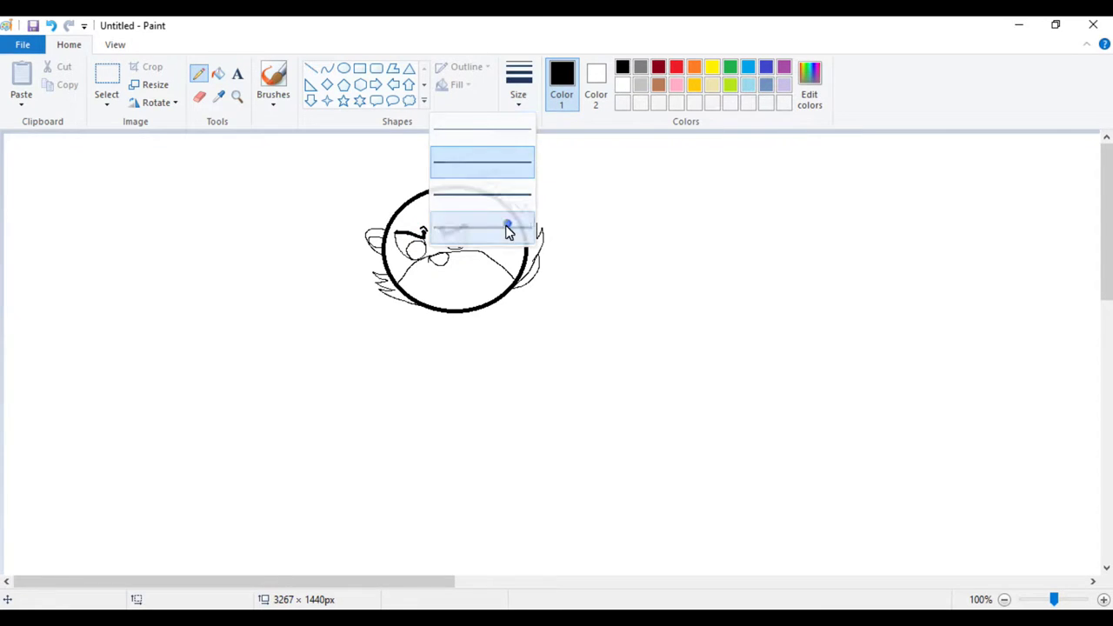
left_click(509, 227)
left_click_drag(432, 265, 440, 263)
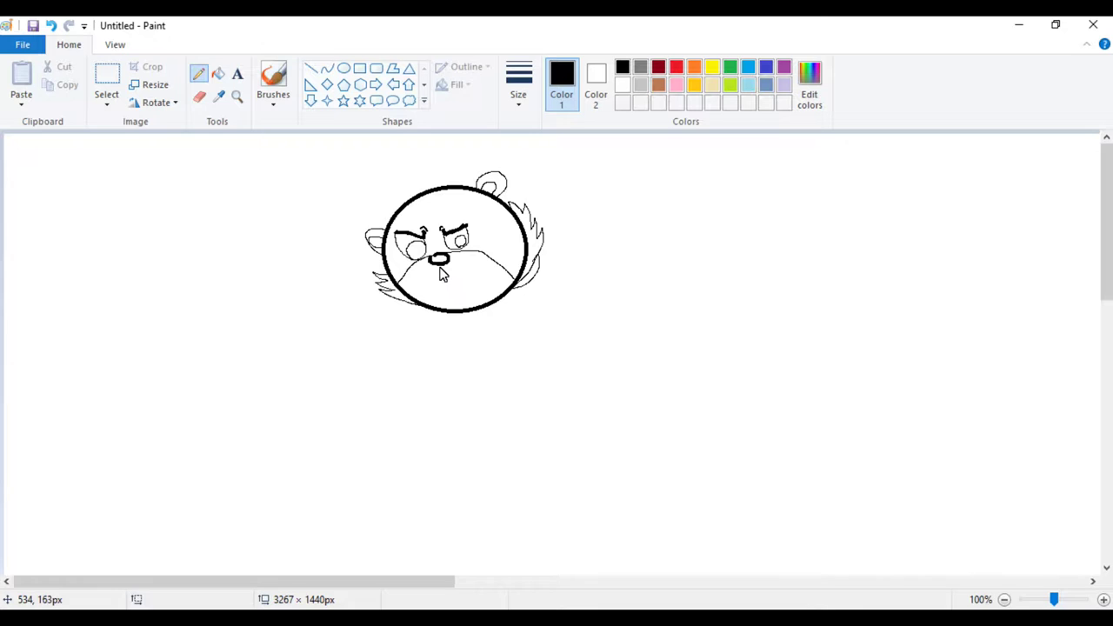
mouse_move(439, 268)
left_mouse_down()
mouse_move(452, 292)
mouse_move(440, 296)
mouse_move(475, 278)
left_mouse_up()
- Add three whisker dots on each side of the muzzle
left_click(486, 278)
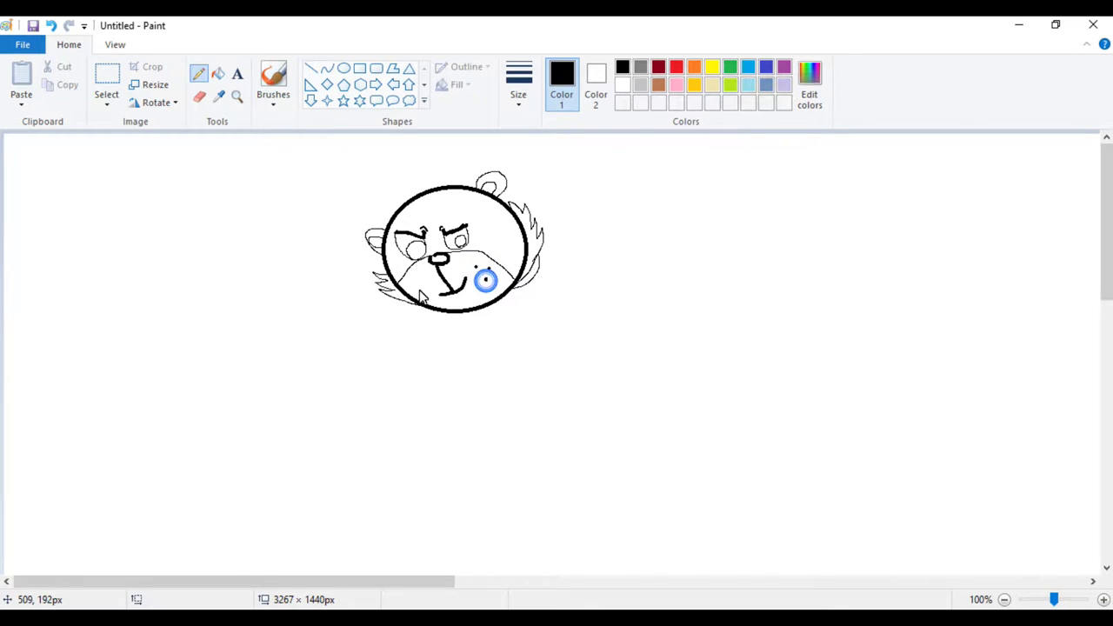
left_click(419, 284)
left_click(430, 293)
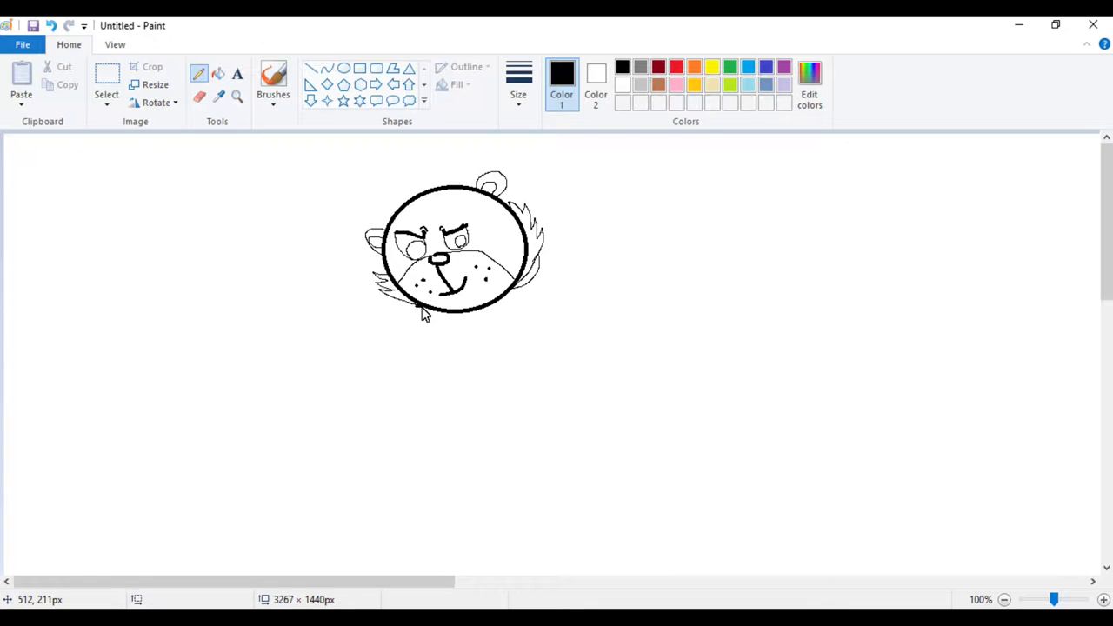
- Trace the jagged fur on both cheeks with the thick line, redoing the right side along its inner curve
mouse_move(389, 306)
left_mouse_down()
mouse_move(376, 292)
mouse_move(392, 298)
mouse_move(382, 293)
mouse_move(396, 280)
left_mouse_up()
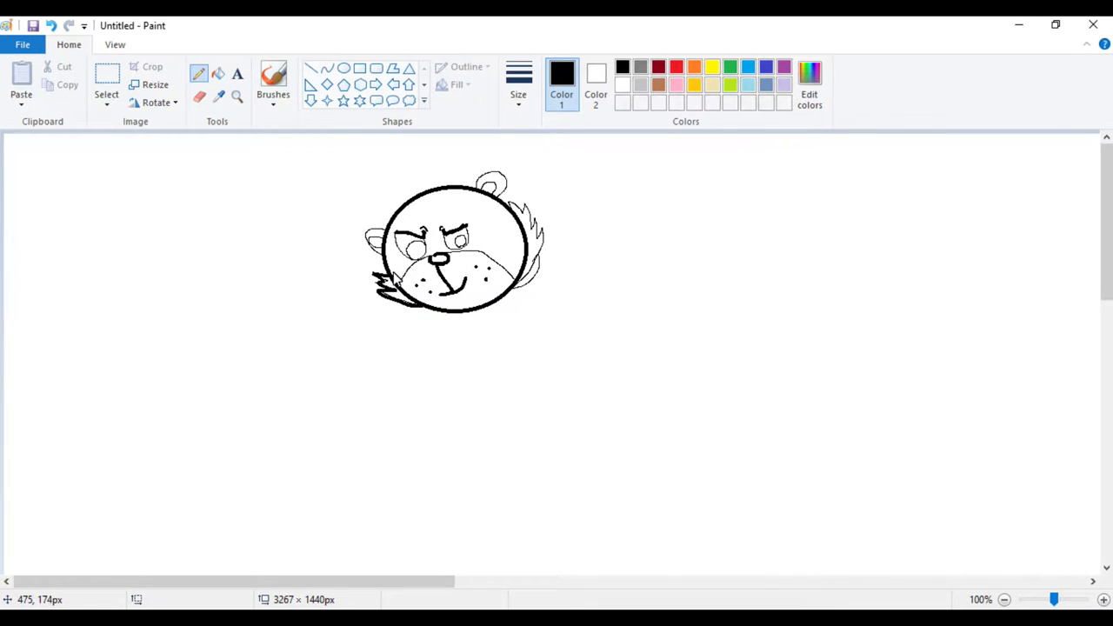
left_click_drag(513, 212, 534, 233)
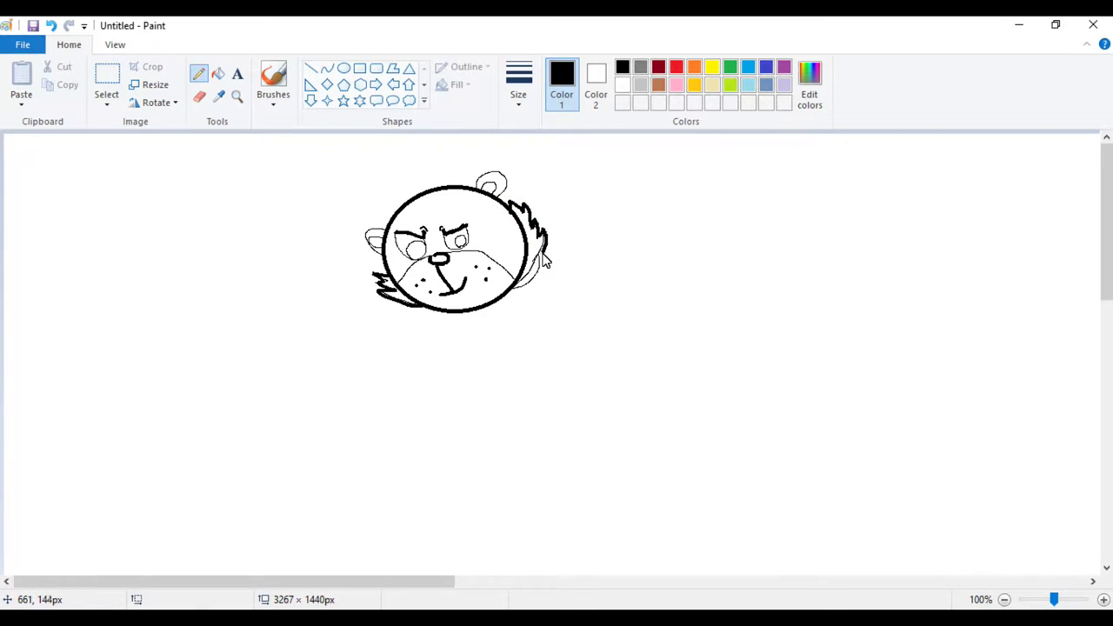
left_click_drag(541, 271, 511, 297)
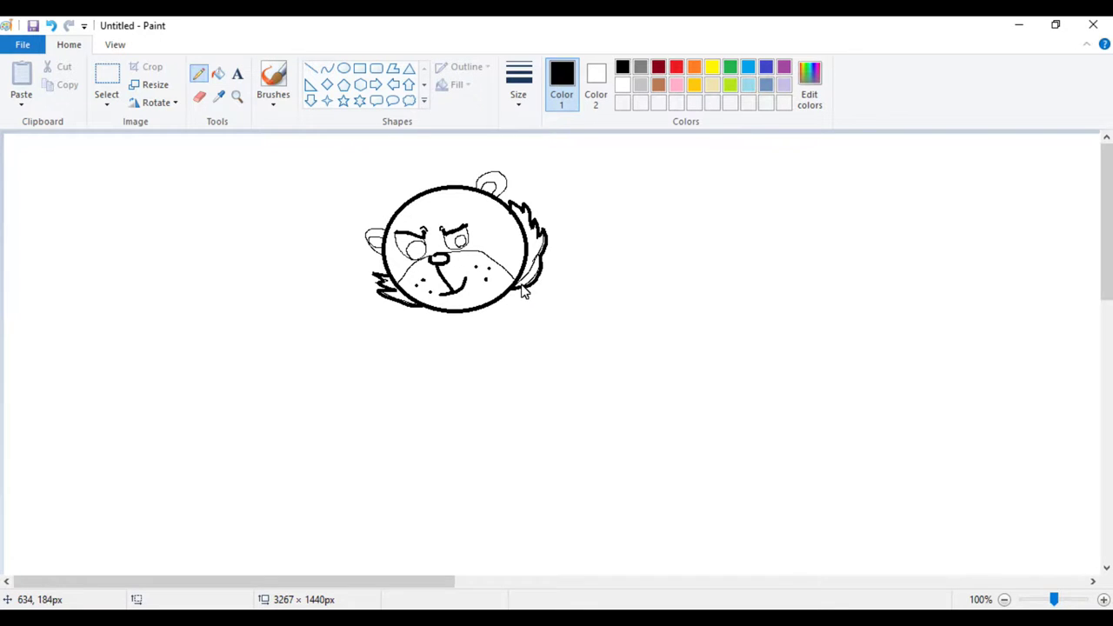
left_click(50, 25)
mouse_move(514, 223)
left_mouse_down()
mouse_move(521, 211)
mouse_move(548, 255)
mouse_move(500, 309)
left_mouse_up()
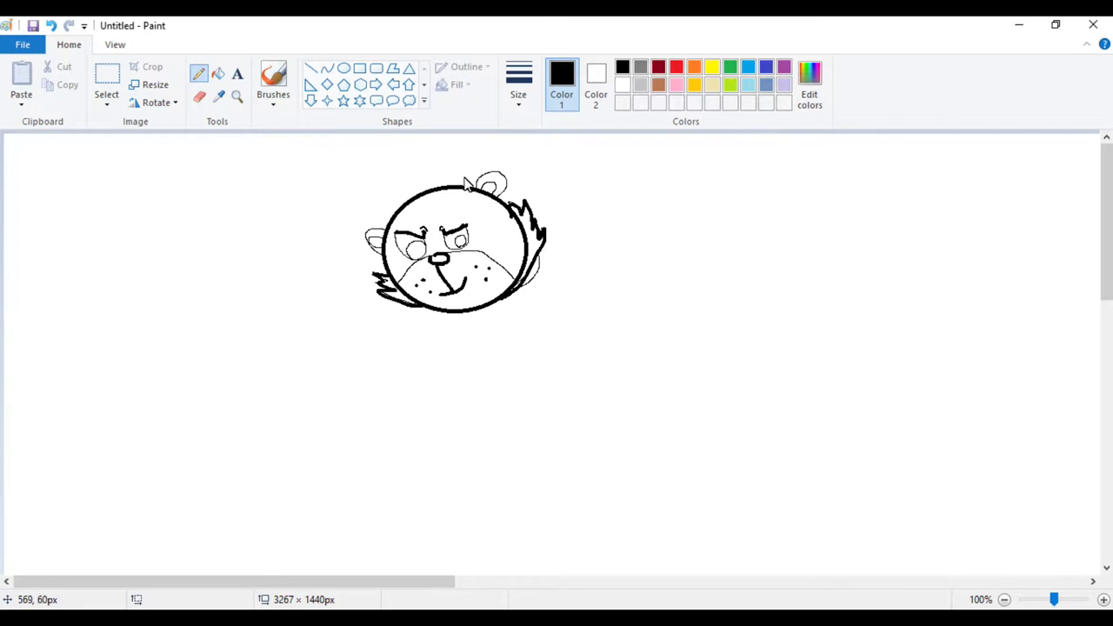
- Trace the outer and inner curves of both ears with the thick line
mouse_move(478, 199)
left_mouse_down()
mouse_move(480, 183)
mouse_move(507, 187)
left_mouse_up()
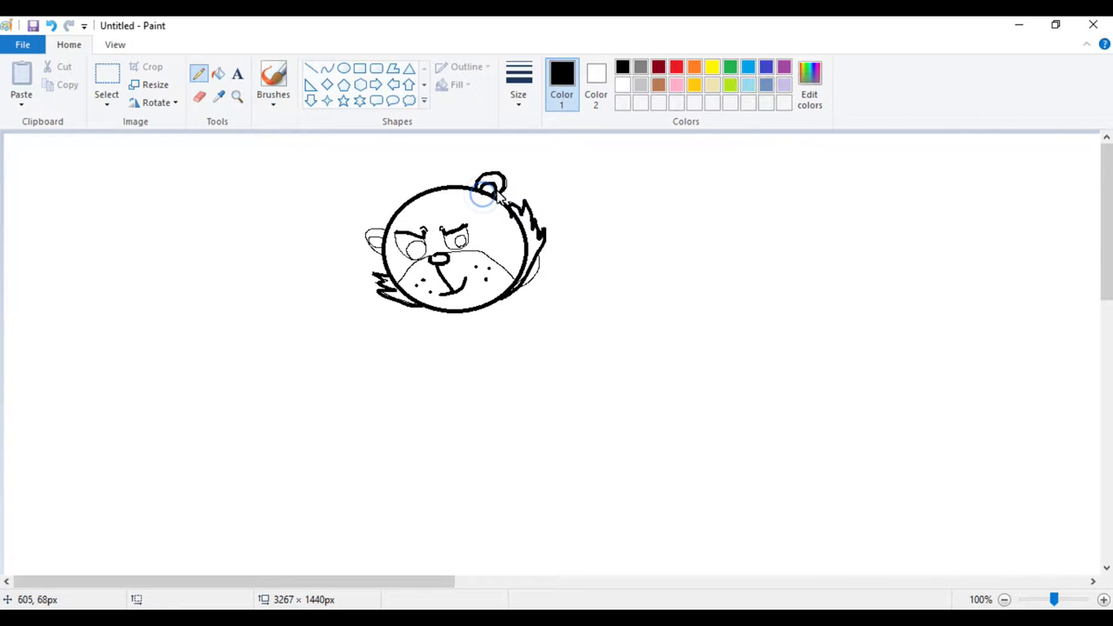
mouse_move(382, 260)
left_mouse_down()
mouse_move(372, 242)
mouse_move(391, 233)
mouse_move(383, 250)
left_mouse_up()
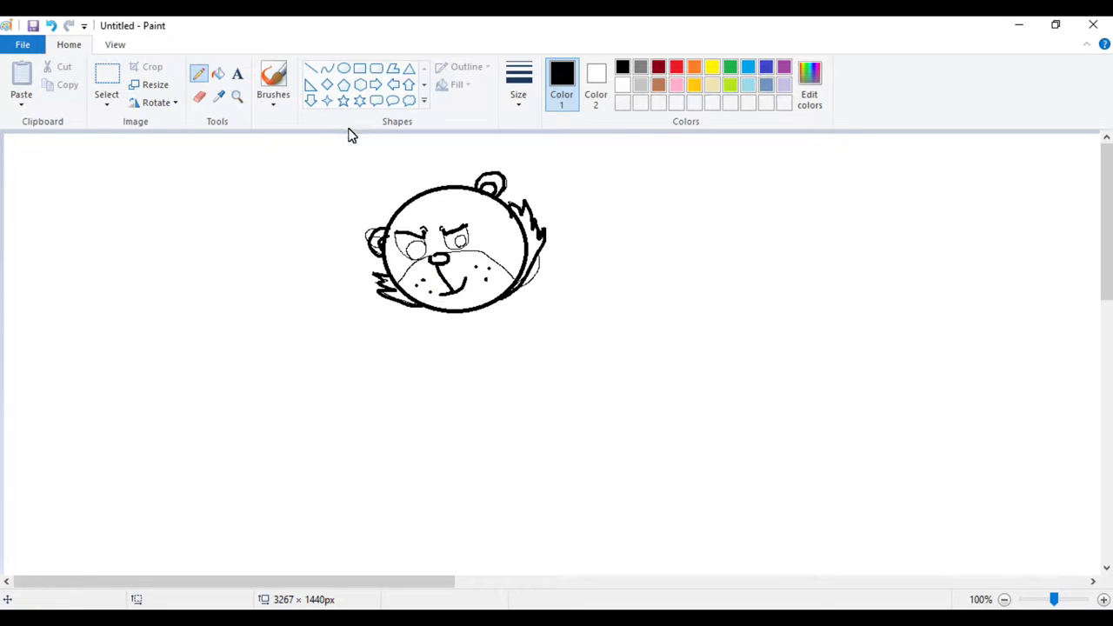
- Erase the stray thin curve beside the right cheek fur and the whole left ear, and return to the Pencil tool
left_click(200, 97)
left_click_drag(542, 293, 542, 269)
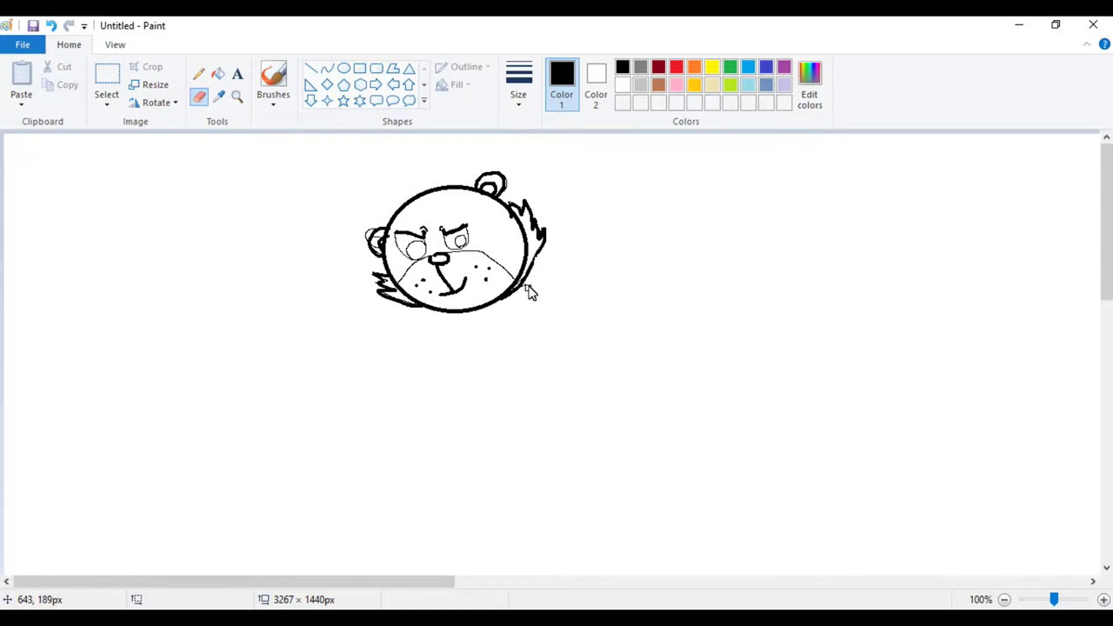
mouse_move(357, 231)
left_mouse_down()
mouse_move(385, 220)
mouse_move(380, 246)
left_mouse_up()
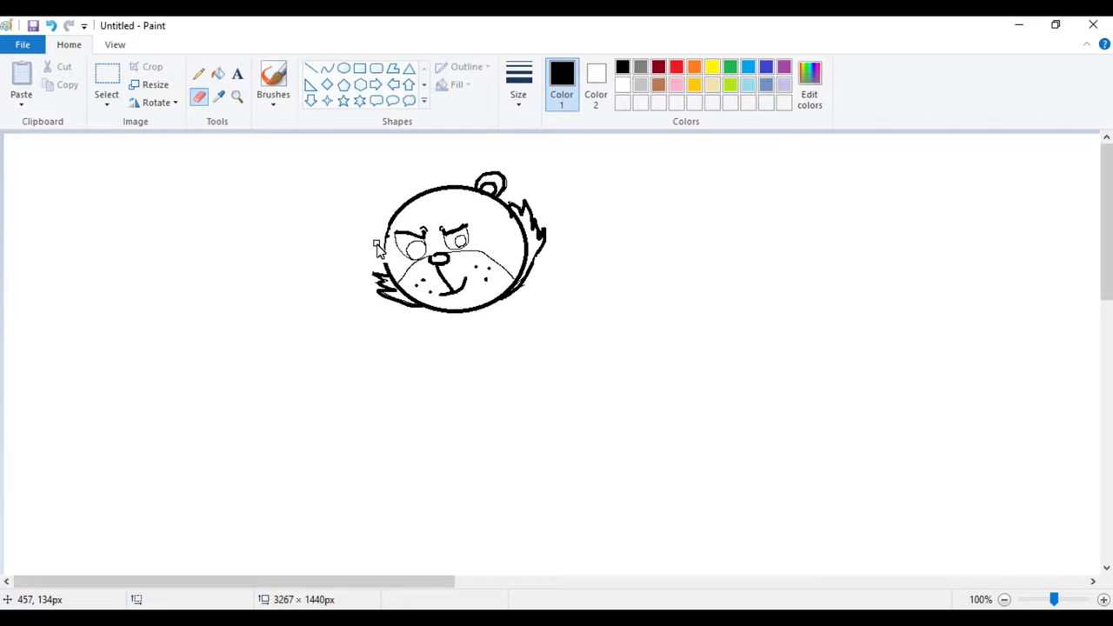
left_click(199, 74)
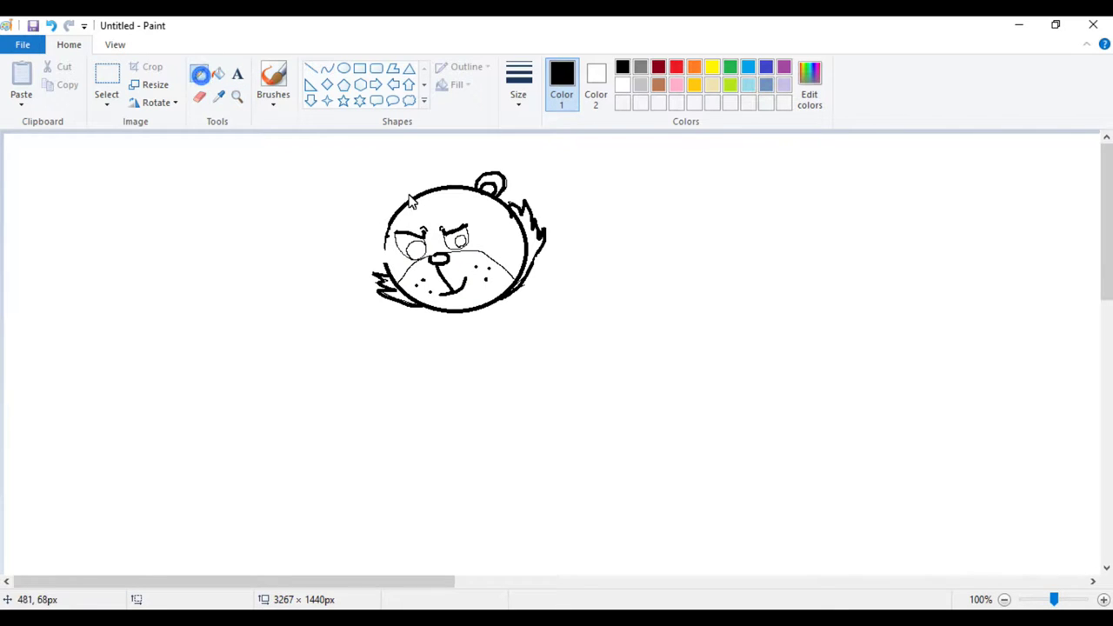
mouse_move(390, 233)
left_mouse_down()
mouse_move(391, 218)
mouse_move(392, 280)
mouse_move(392, 225)
left_mouse_up()
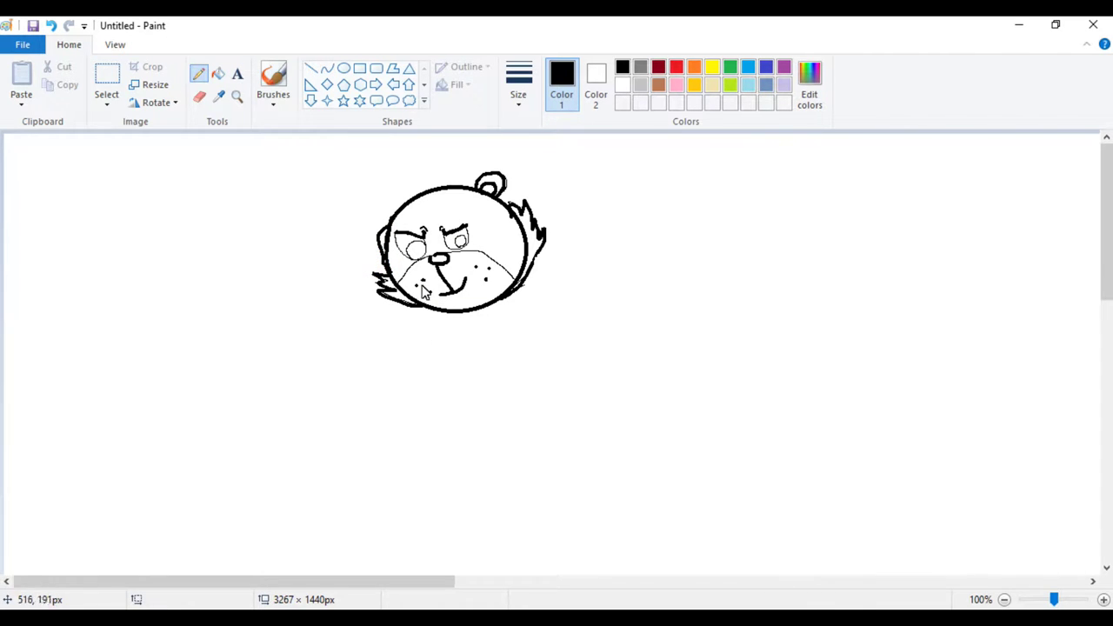
left_click(50, 25)
left_click(50, 25)
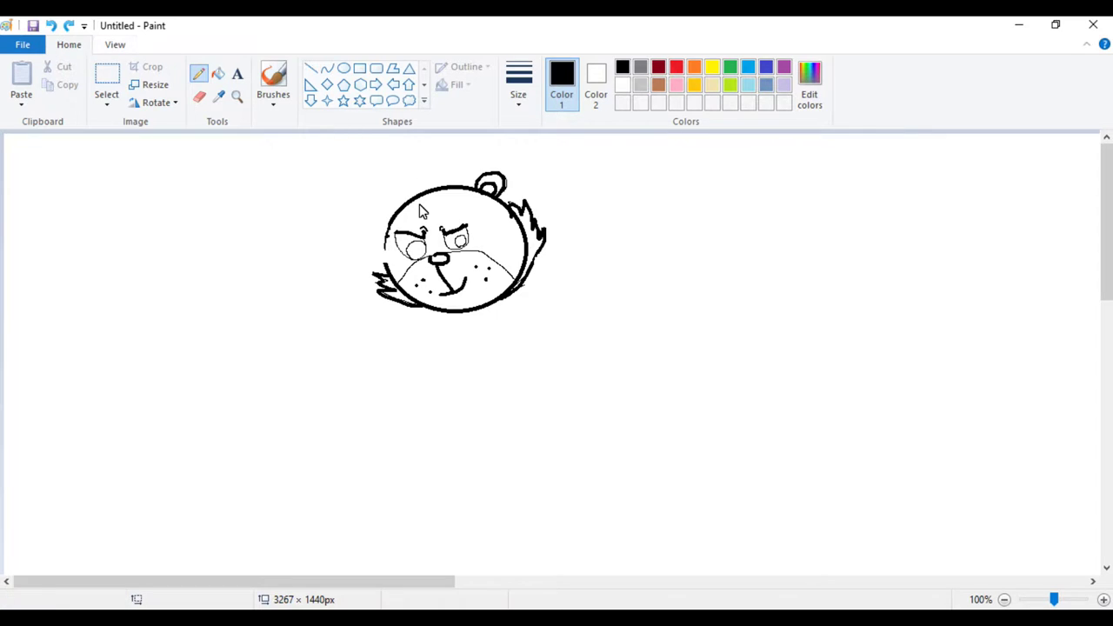
- Repair the gap in the head's left outline and redraw the left ear with the thick line
left_click_drag(393, 219, 385, 243)
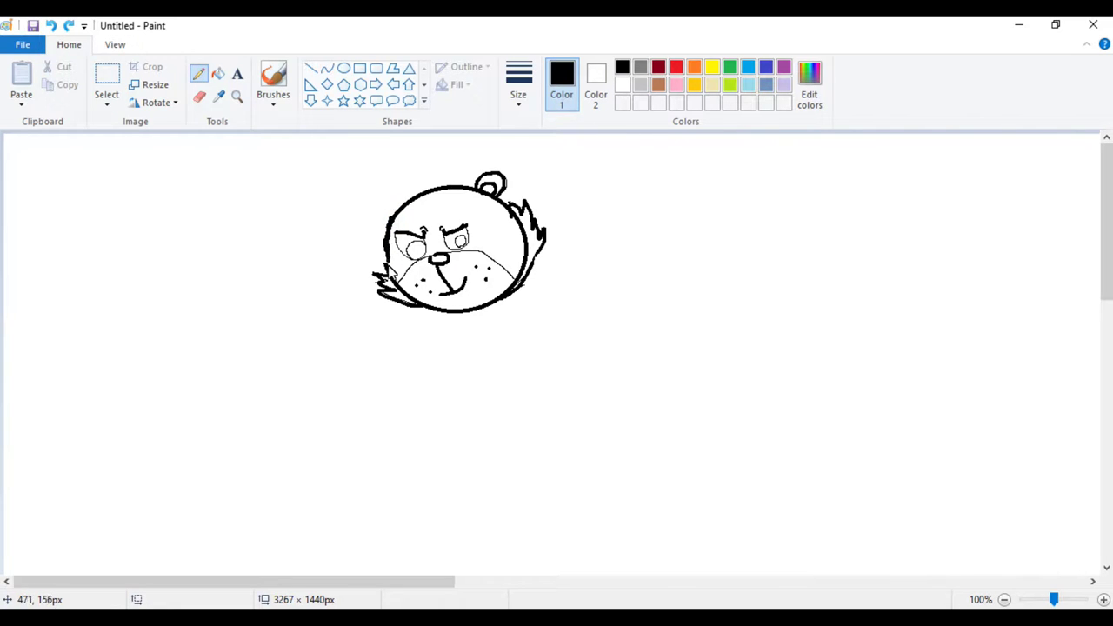
left_click_drag(393, 258, 397, 229)
left_click(398, 293)
mouse_move(380, 252)
left_mouse_down()
mouse_move(363, 253)
mouse_move(391, 227)
left_mouse_up()
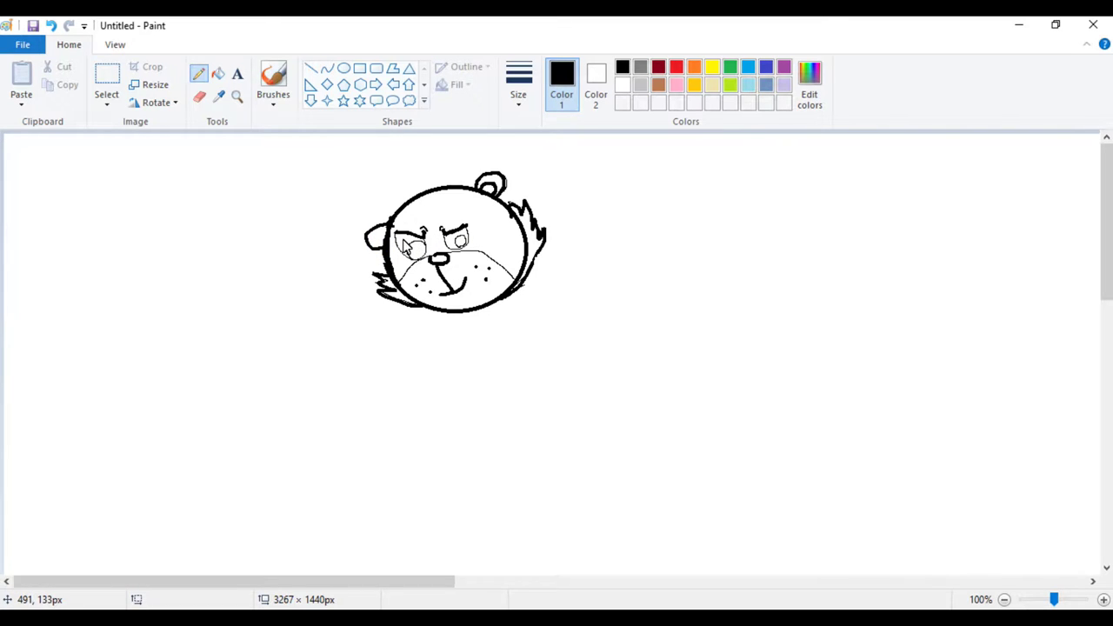
- Trace the outlines and pupils of both eyes with the thick line
mouse_move(398, 243)
left_mouse_down()
mouse_move(392, 236)
mouse_move(407, 265)
left_mouse_up()
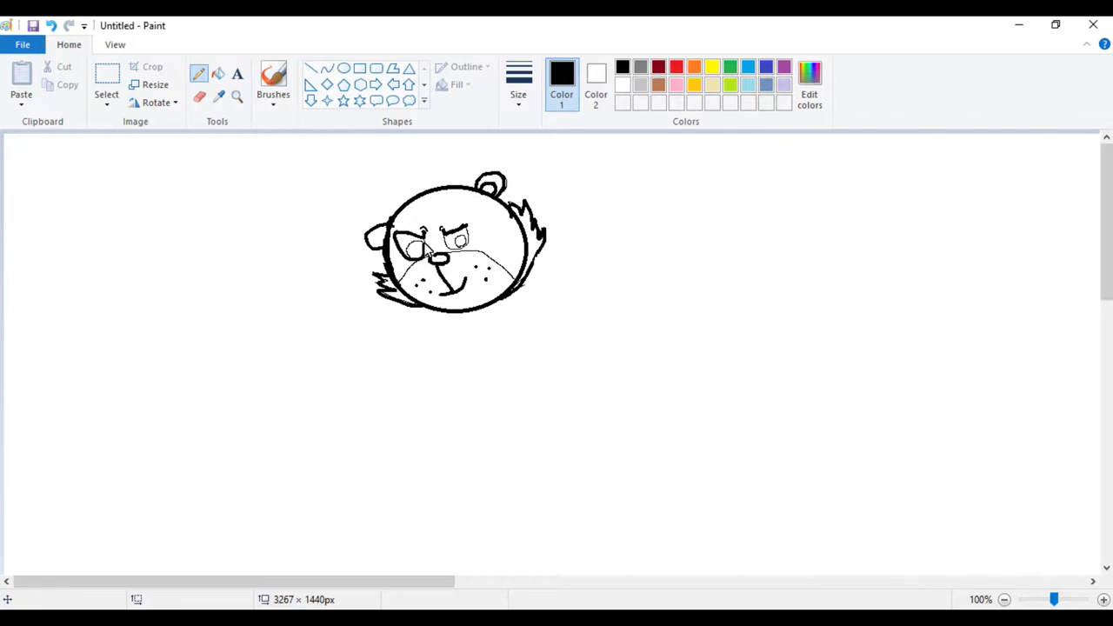
left_click_drag(414, 267, 416, 250)
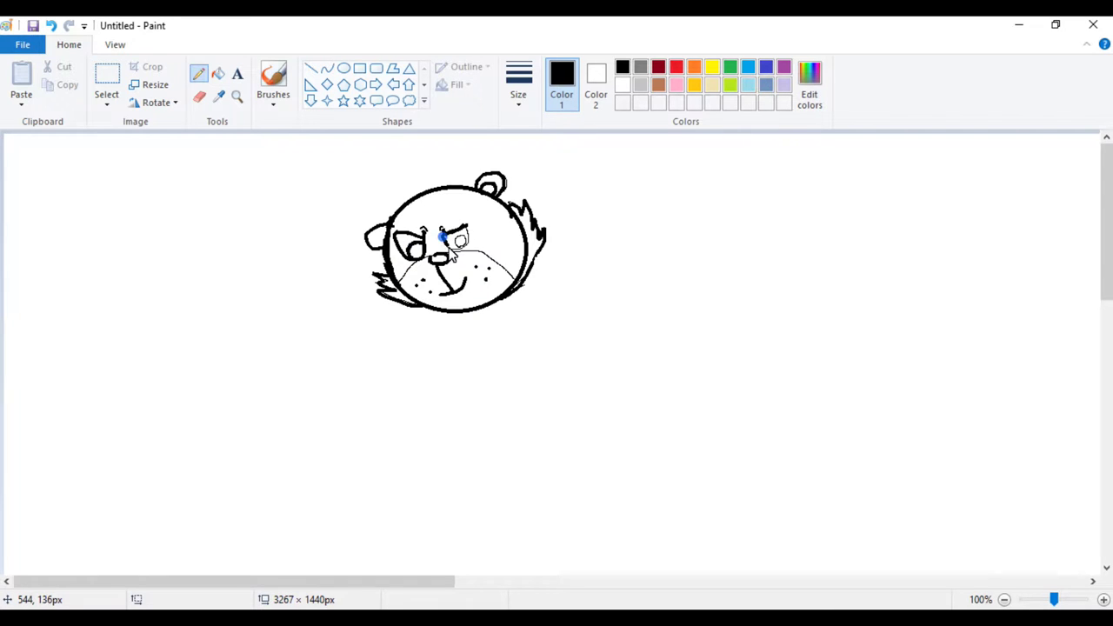
left_click_drag(459, 245, 458, 242)
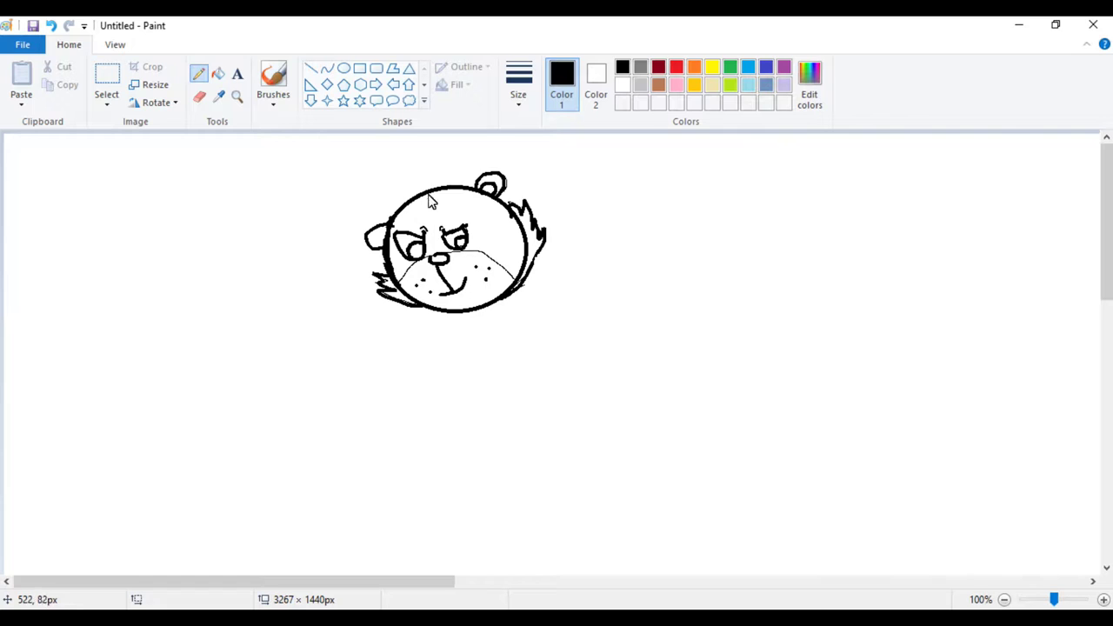
- Undo the unwanted brow stroke and thicken the inner corners of both brows
left_click_drag(440, 231, 424, 235)
left_click(49, 27)
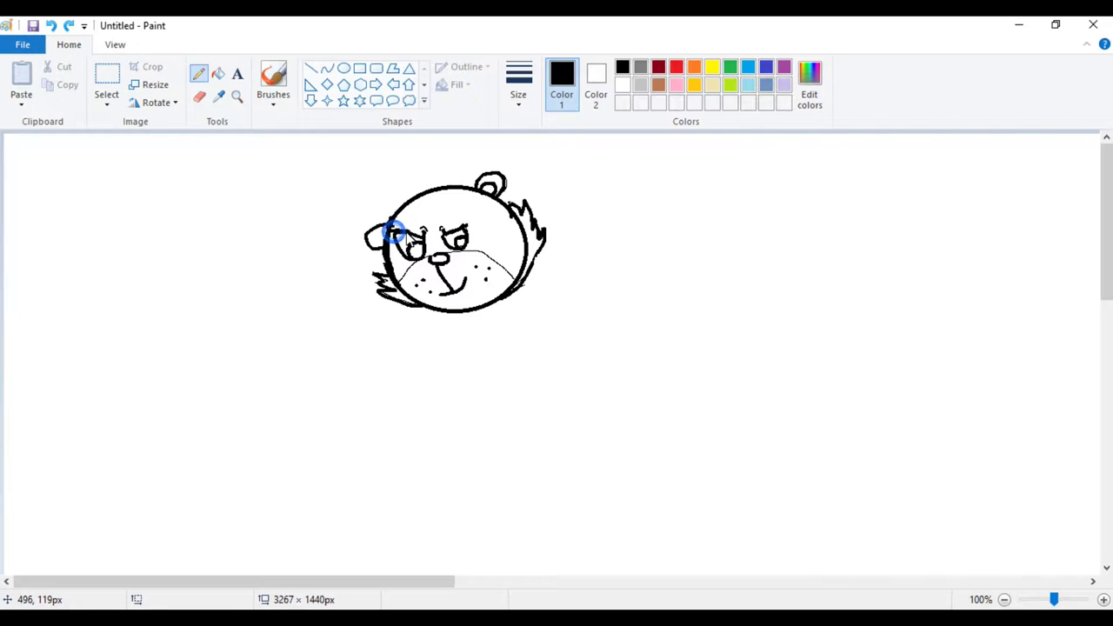
left_click(449, 235)
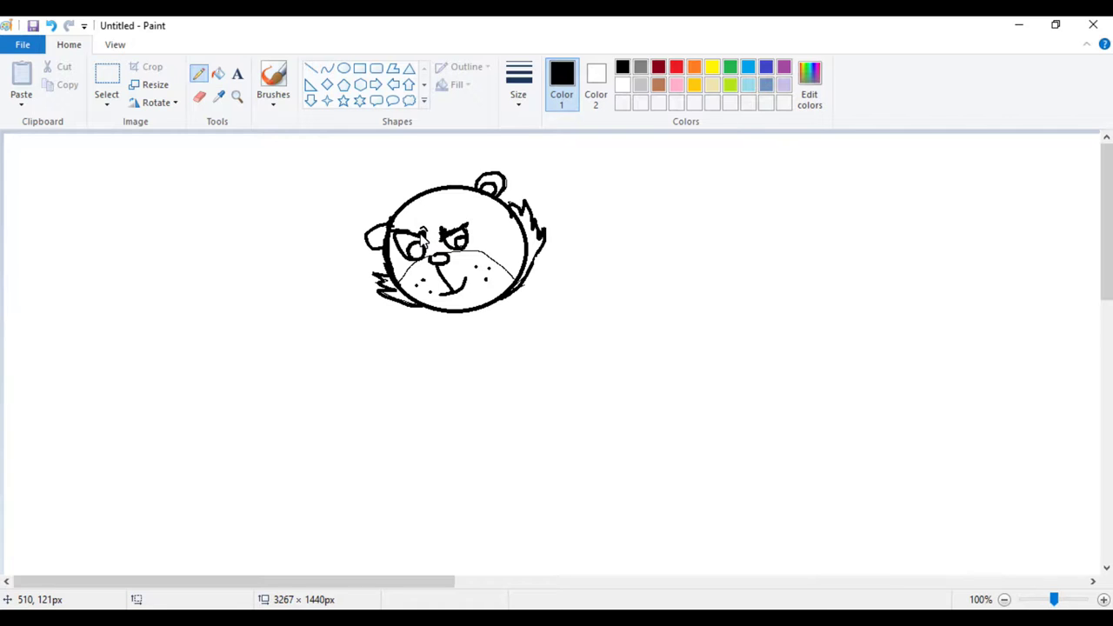
left_click(422, 235)
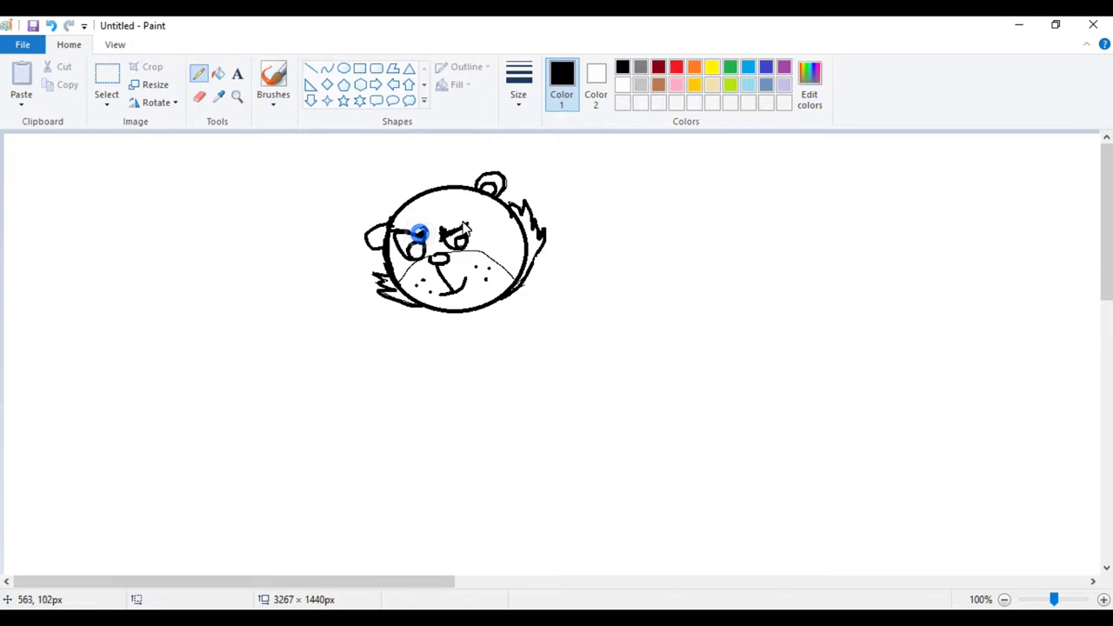
- Trace the muzzle's upper outline on both sides of the nose with the thick line, down to the chin
left_click(509, 278)
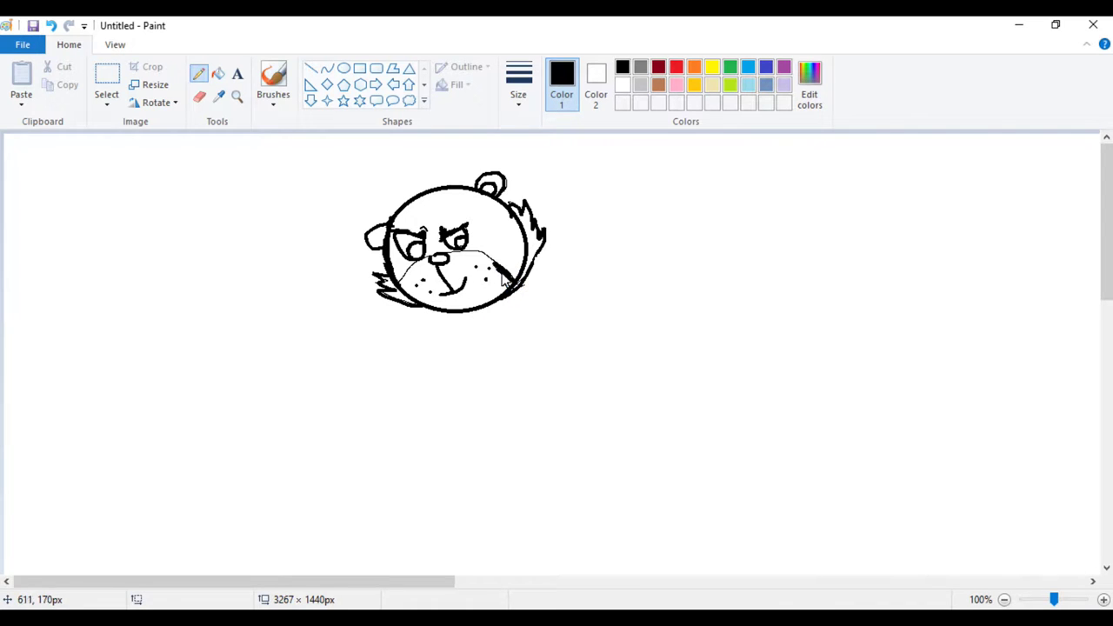
left_click_drag(487, 265, 462, 255)
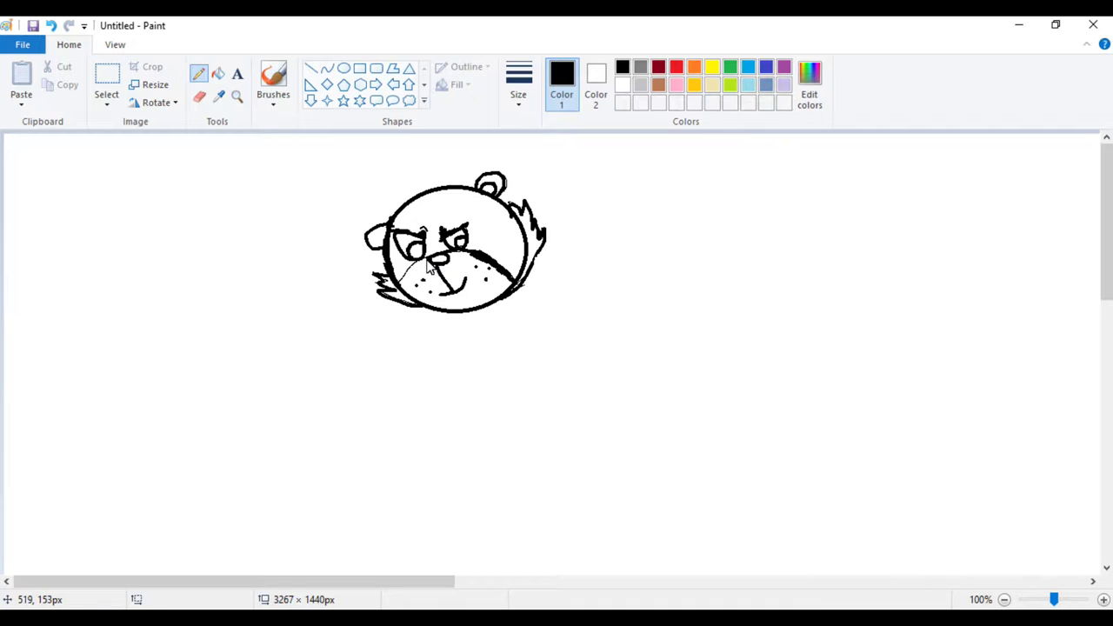
left_click_drag(418, 271, 409, 281)
mouse_move(493, 273)
left_mouse_down()
mouse_move(505, 278)
mouse_move(502, 294)
left_mouse_up()
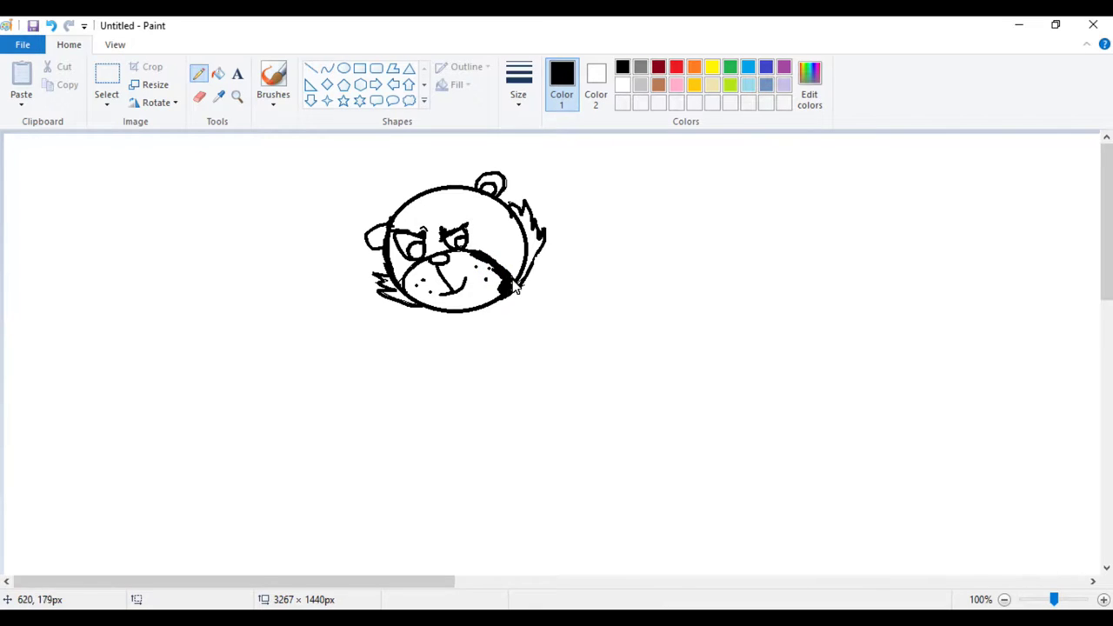
- Erase the excess black along the muzzle's right edge and redraw that edge as a smooth thick curve
left_click(201, 96)
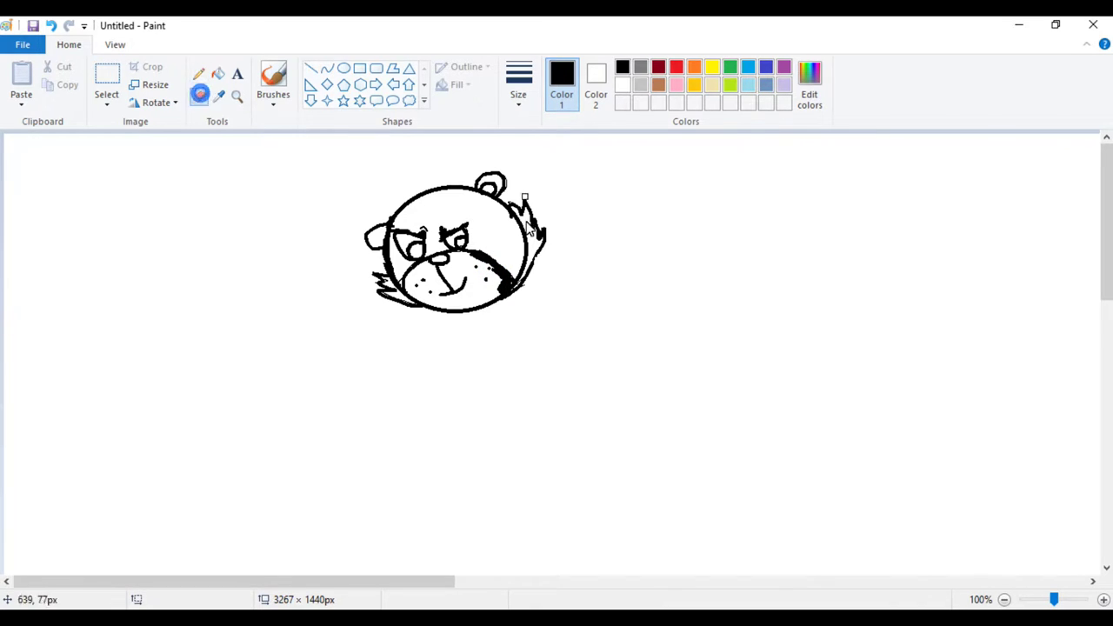
left_click_drag(503, 264, 516, 287)
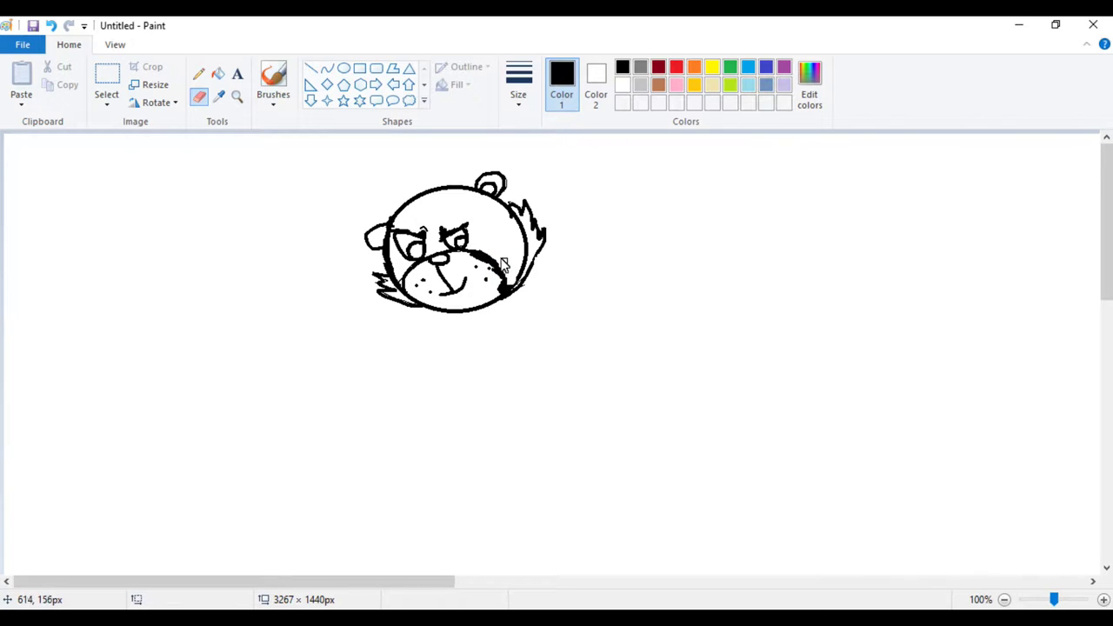
left_click(198, 74)
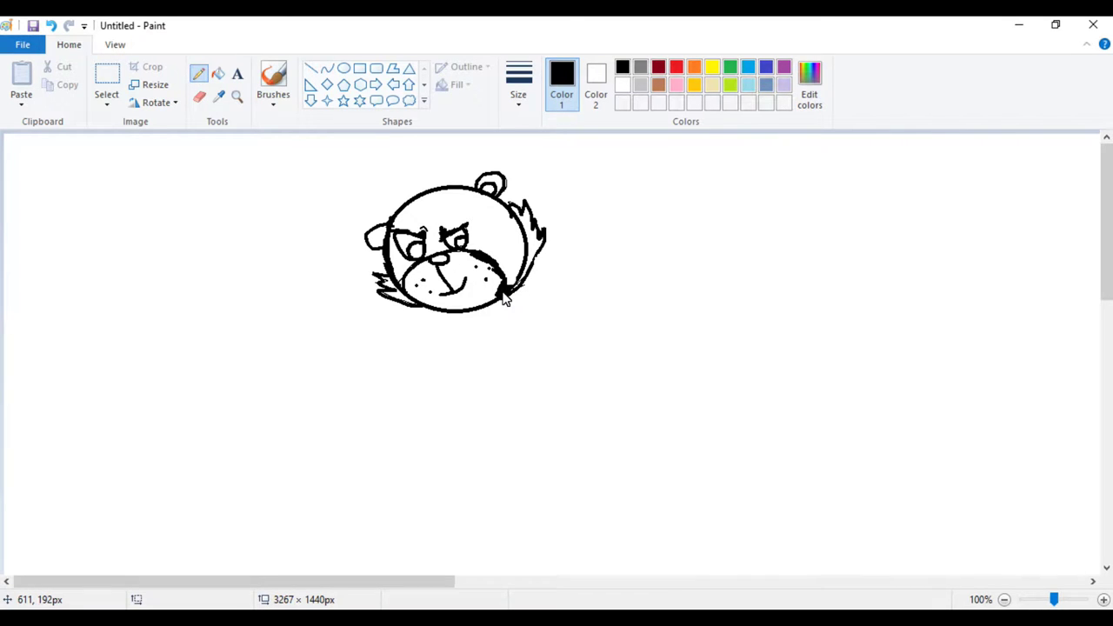
left_click_drag(504, 295, 493, 306)
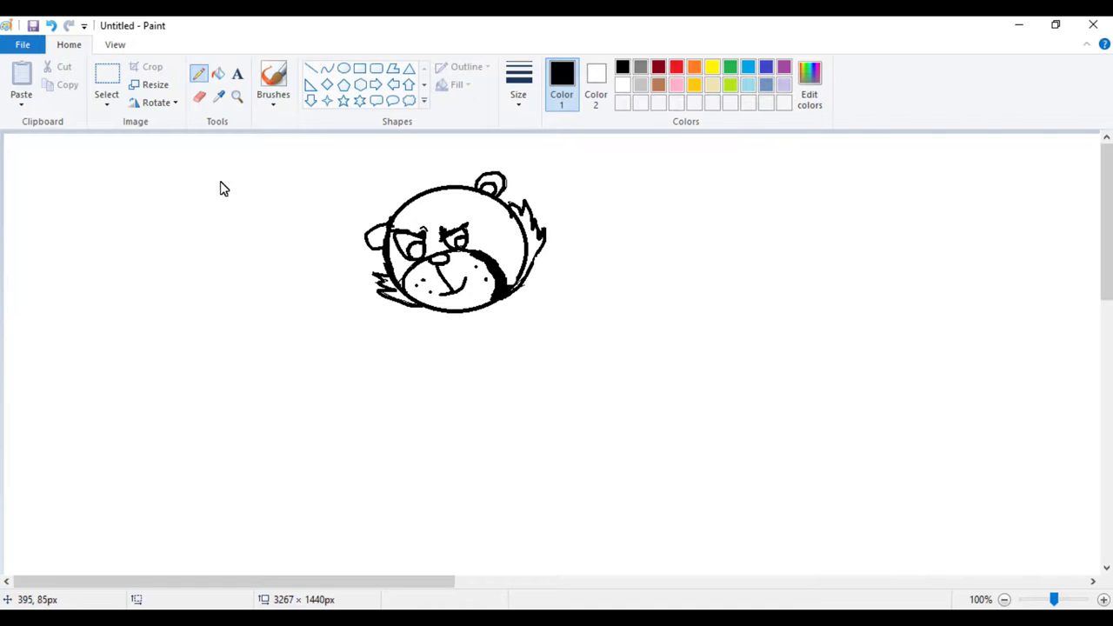
- Erase the head's inner right outline between the cheek fur and the muzzle, and return to the Pencil tool
left_click(200, 96)
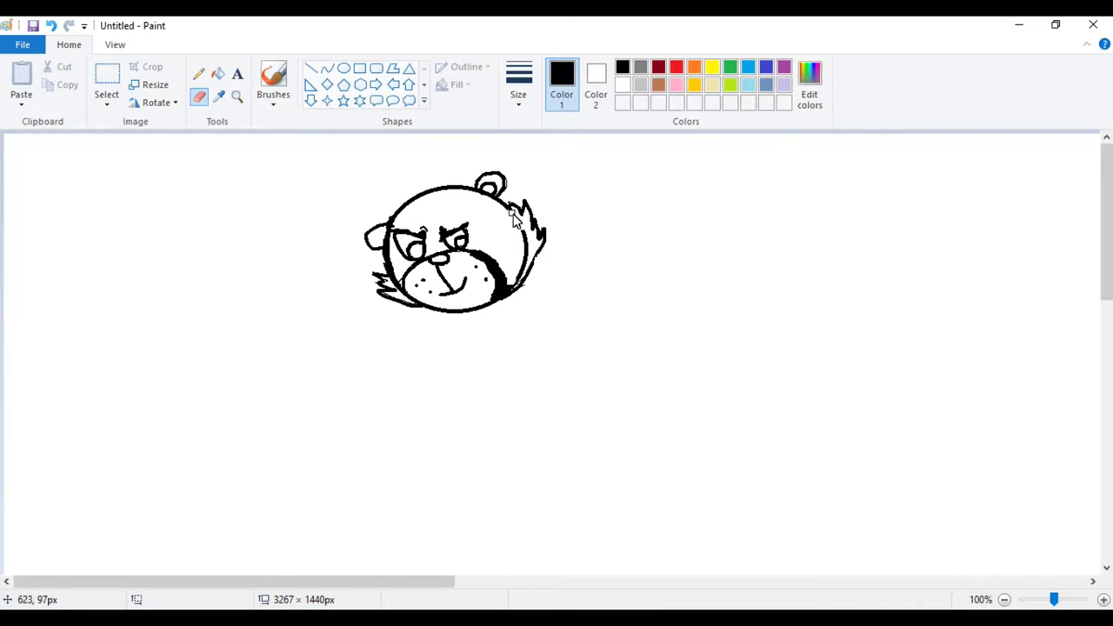
left_click_drag(524, 229, 515, 293)
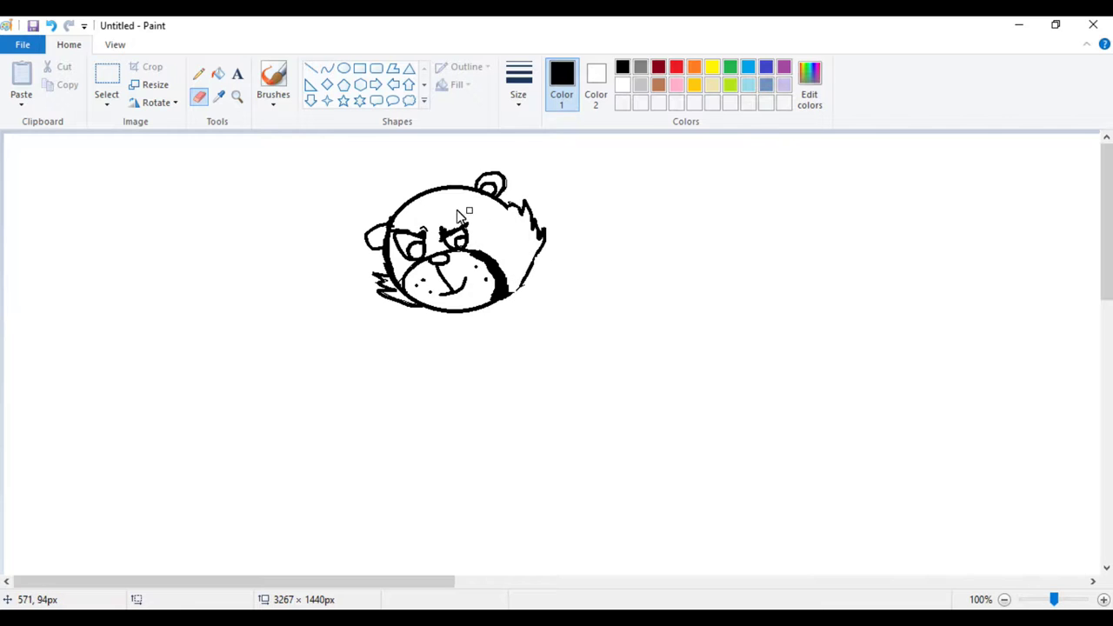
left_click(199, 74)
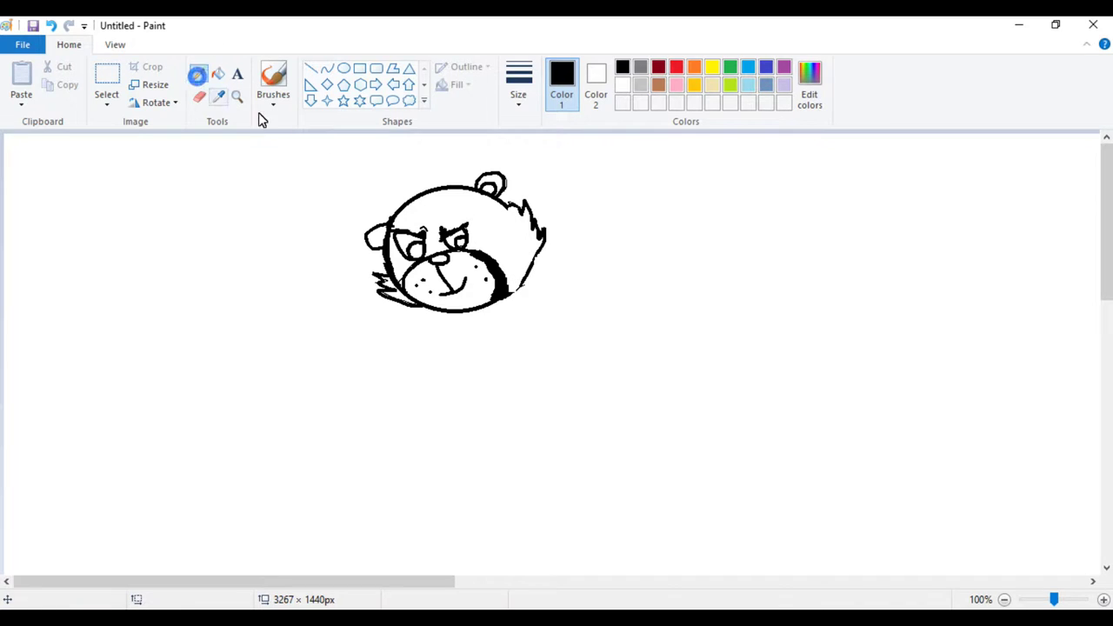
left_click(423, 85)
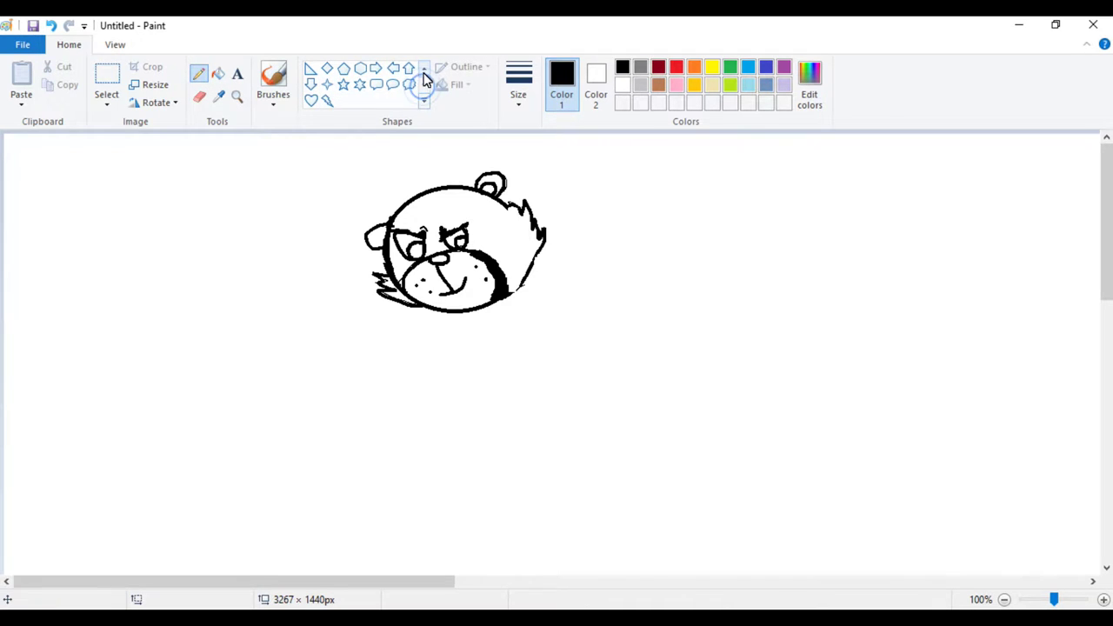
left_click(423, 74)
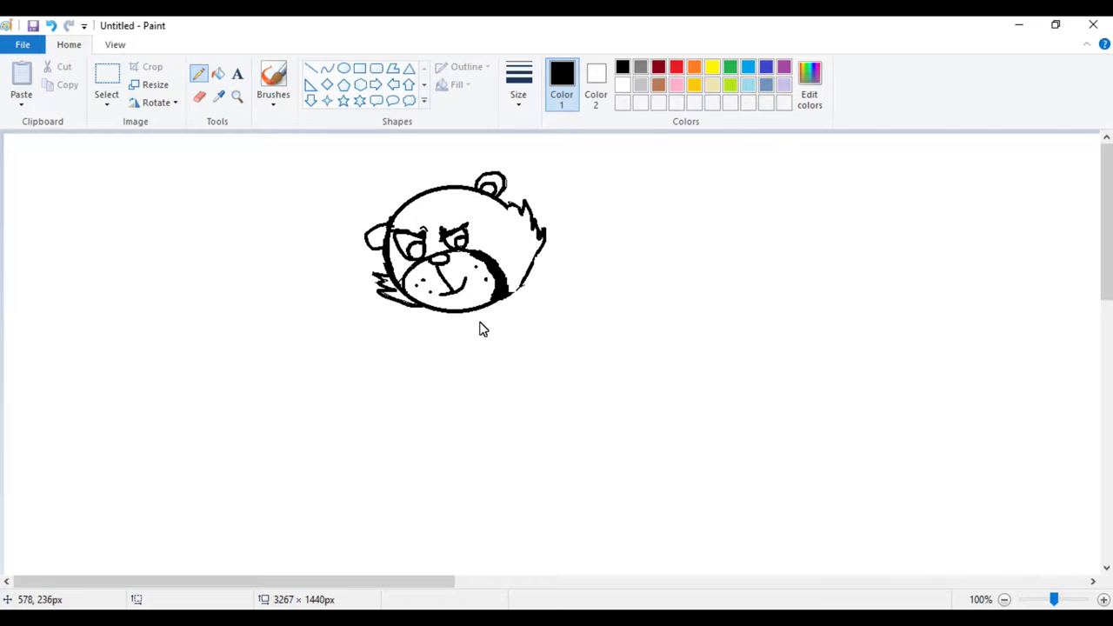
- Close the right cheek's lower outline and draw a short neck with a long slanted oval body below the head
left_click_drag(524, 290, 505, 311)
mouse_move(476, 310)
left_mouse_down()
mouse_move(500, 315)
mouse_move(484, 321)
left_mouse_up()
mouse_move(484, 319)
left_mouse_down()
mouse_move(539, 337)
mouse_move(570, 399)
mouse_move(585, 452)
mouse_move(572, 464)
mouse_move(524, 449)
mouse_move(495, 402)
mouse_move(487, 321)
left_mouse_up()
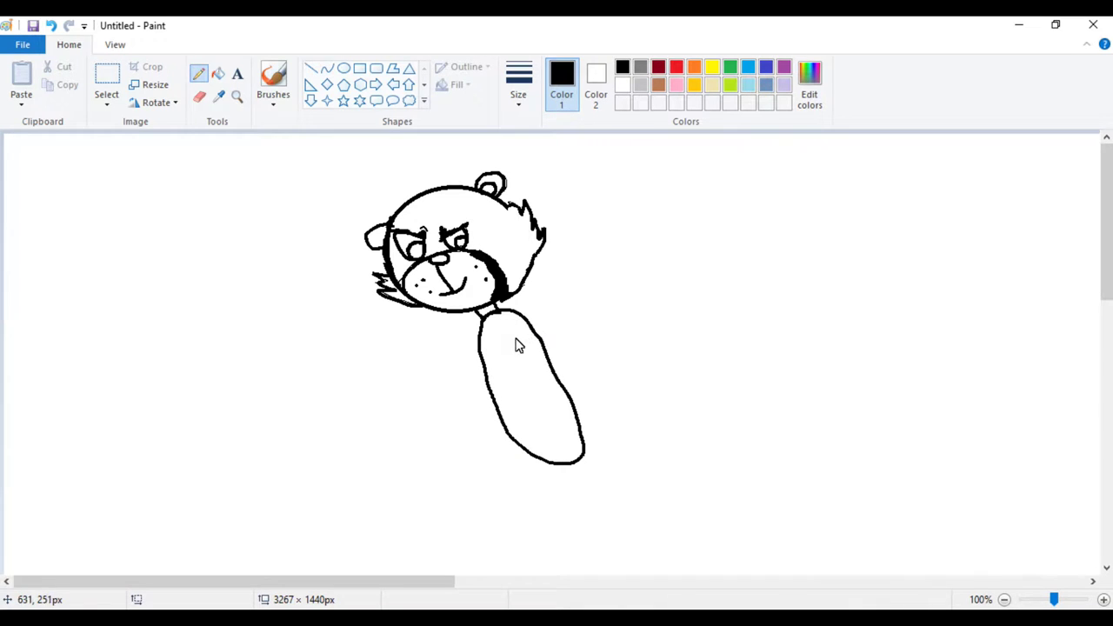
- Undo the unwanted stroke and draw a shoulder circle, upper arm and forearm with short joints down the body's right side
mouse_move(506, 338)
left_mouse_down()
mouse_move(530, 342)
mouse_move(504, 344)
left_mouse_up()
left_click(50, 25)
mouse_move(511, 339)
left_mouse_down()
mouse_move(530, 343)
mouse_move(510, 339)
left_mouse_up()
mouse_move(504, 318)
left_mouse_down()
mouse_move(536, 388)
mouse_move(546, 377)
mouse_move(538, 346)
left_mouse_up()
mouse_move(530, 393)
left_mouse_down()
mouse_move(525, 423)
mouse_move(536, 446)
mouse_move(550, 422)
left_mouse_up()
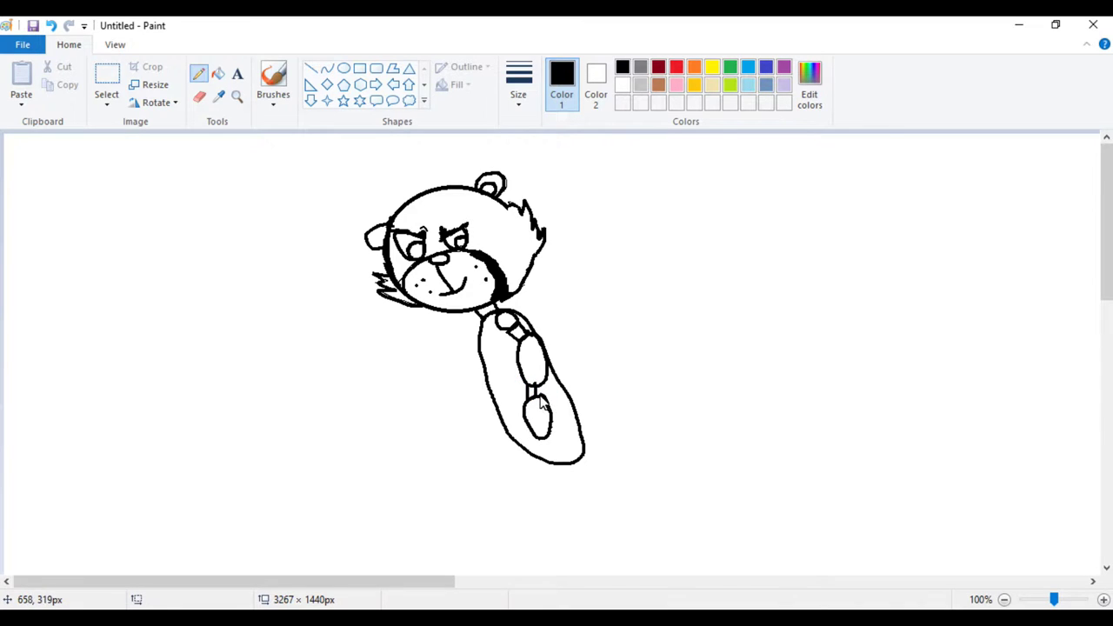
- Undo the first paw attempt and redraw a clawed paw at the end of the right forearm
mouse_move(534, 444)
left_mouse_down()
mouse_move(524, 456)
mouse_move(545, 459)
left_mouse_up()
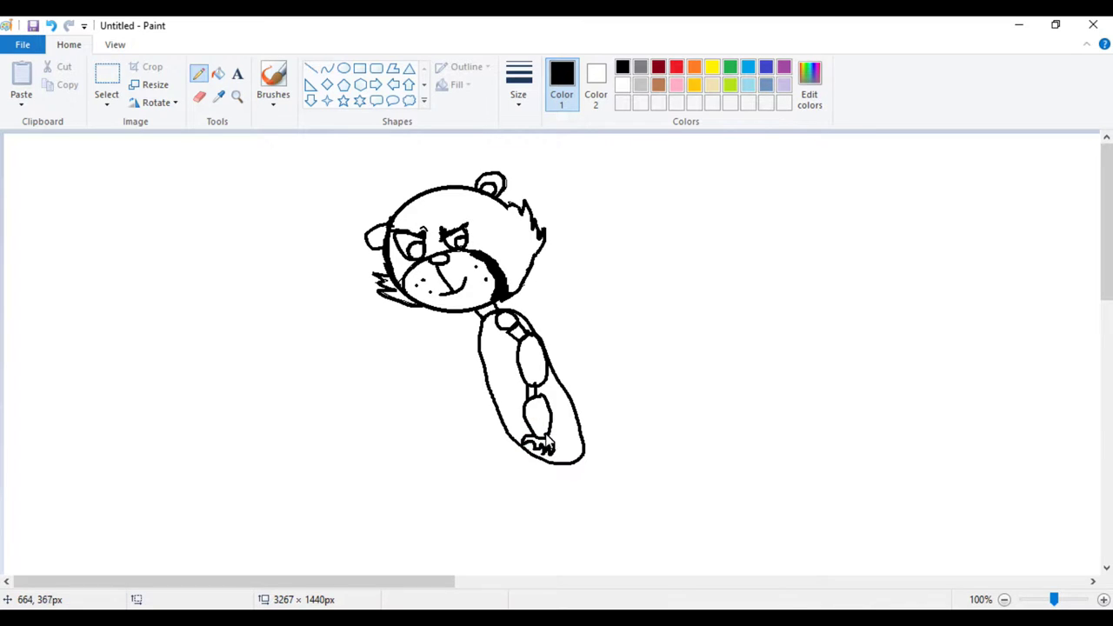
left_click(52, 25)
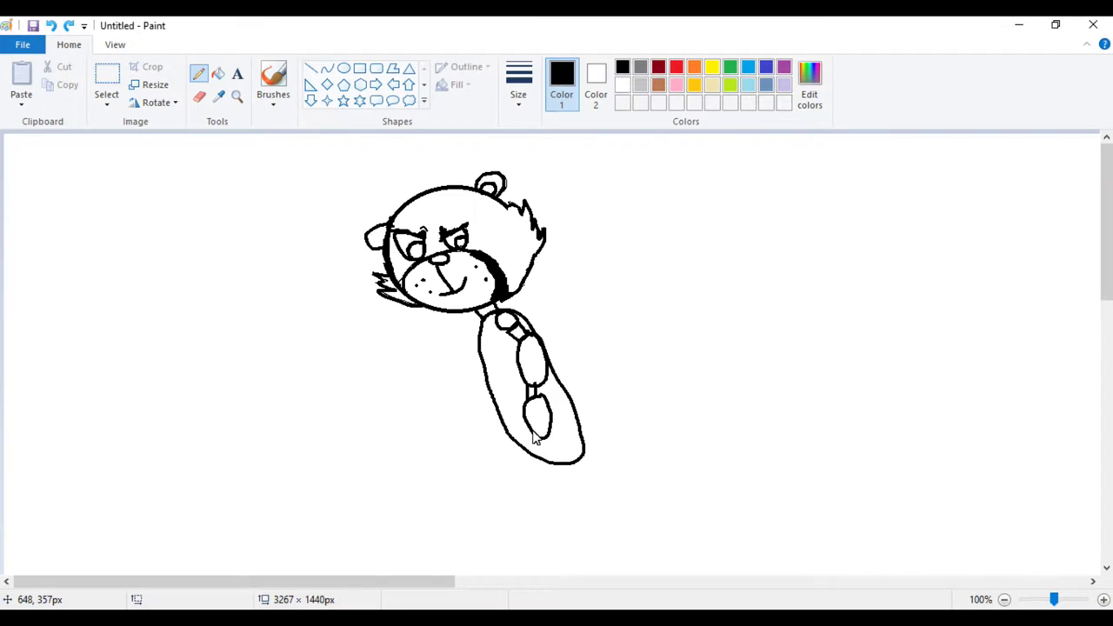
mouse_move(535, 439)
left_mouse_down()
mouse_move(527, 446)
mouse_move(555, 454)
mouse_move(557, 442)
left_mouse_up()
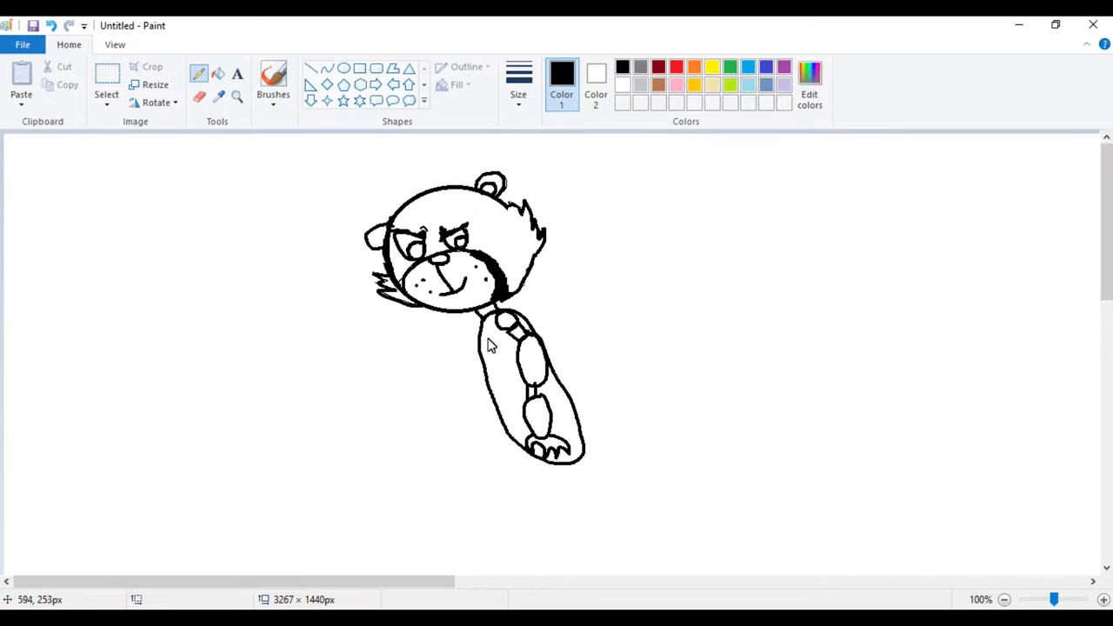
- Redo the left shoulder joint and draw an outstretched left arm with upper arm, forearm and clawed hand
mouse_move(478, 334)
left_mouse_down()
mouse_move(479, 352)
mouse_move(470, 346)
mouse_move(458, 369)
mouse_move(465, 348)
left_mouse_up()
left_click(51, 25)
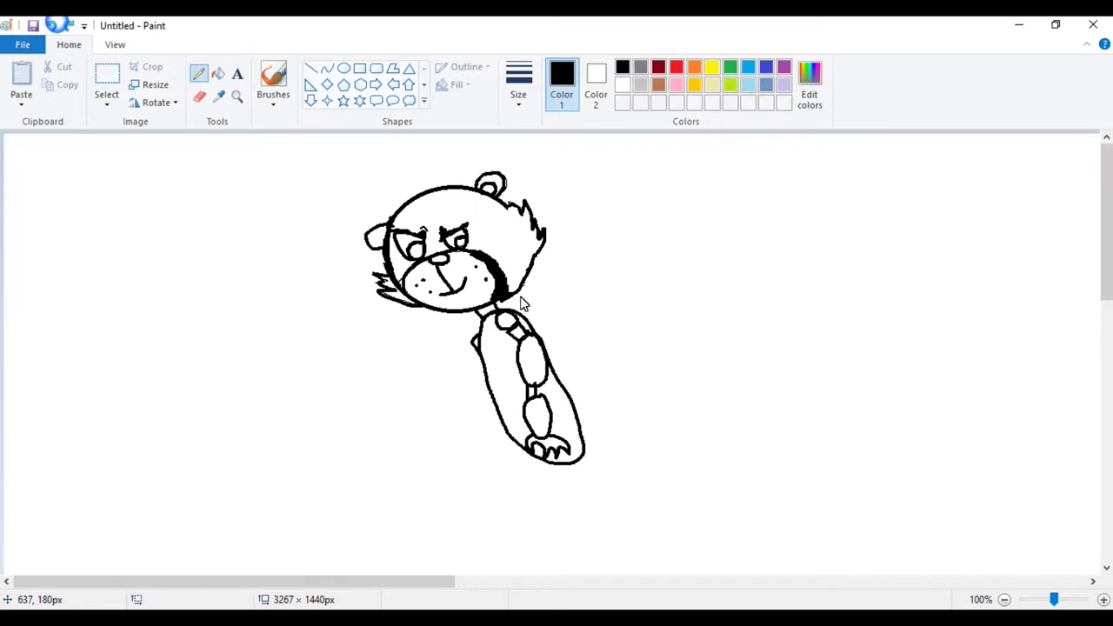
left_click(50, 25)
mouse_move(478, 356)
left_mouse_down()
mouse_move(415, 373)
mouse_move(412, 388)
mouse_move(427, 398)
mouse_move(474, 367)
left_mouse_up()
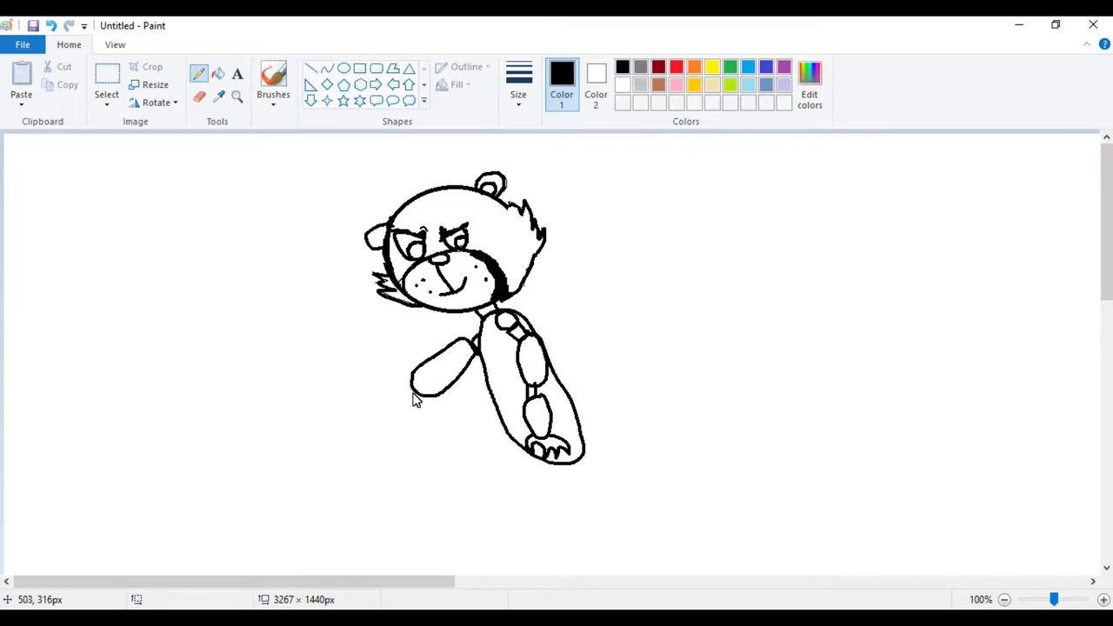
mouse_move(413, 393)
left_mouse_down()
mouse_move(383, 418)
mouse_move(353, 415)
mouse_move(347, 402)
mouse_move(375, 389)
mouse_move(333, 388)
mouse_move(337, 405)
mouse_move(314, 399)
mouse_move(324, 419)
mouse_move(300, 408)
mouse_move(330, 426)
mouse_move(304, 434)
mouse_move(351, 427)
left_mouse_up()
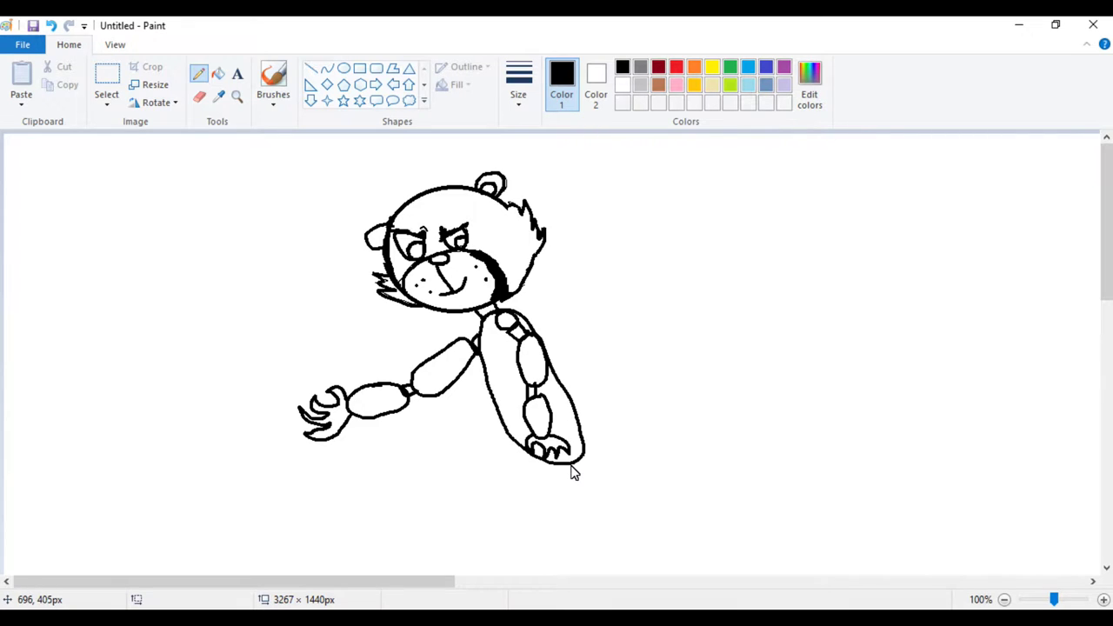
- Draw the right leg below the body with a hip joint, thigh, knee joint, lower leg and toed foot, undoing the unwanted stroke
mouse_move(574, 474)
left_mouse_down()
mouse_move(583, 467)
mouse_move(566, 505)
mouse_move(588, 539)
mouse_move(603, 510)
mouse_move(589, 482)
left_mouse_up()
left_click_drag(590, 541, 595, 533)
mouse_move(1073, 226)
left_mouse_down()
mouse_move(1096, 226)
mouse_move(1106, 247)
left_mouse_up()
left_click(50, 26)
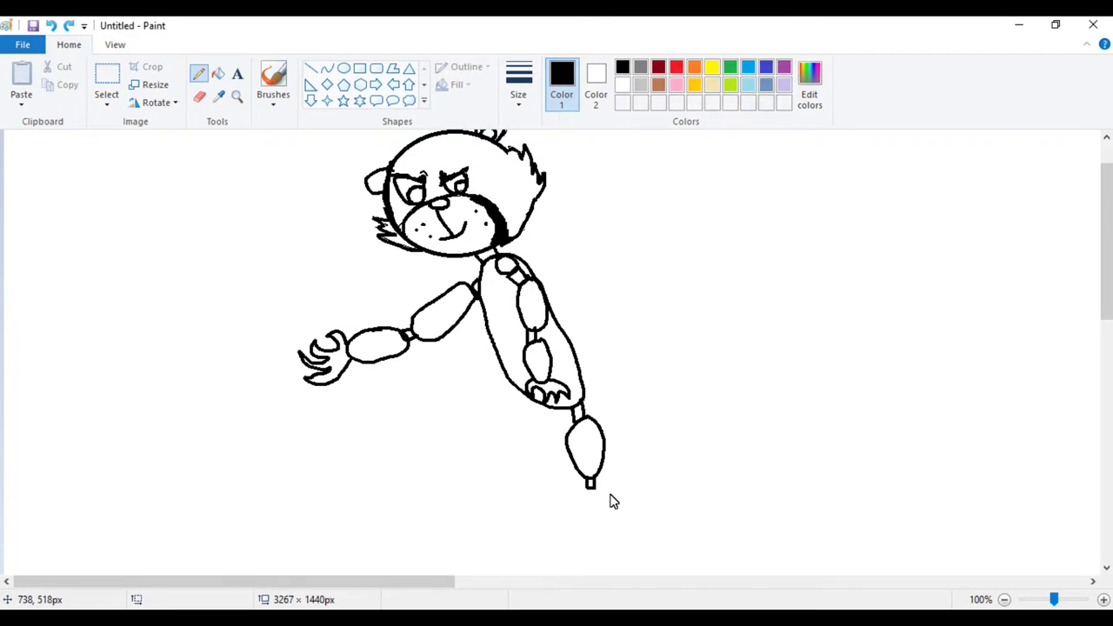
mouse_move(599, 492)
left_mouse_down()
mouse_move(569, 527)
mouse_move(576, 548)
mouse_move(609, 533)
mouse_move(600, 492)
left_mouse_up()
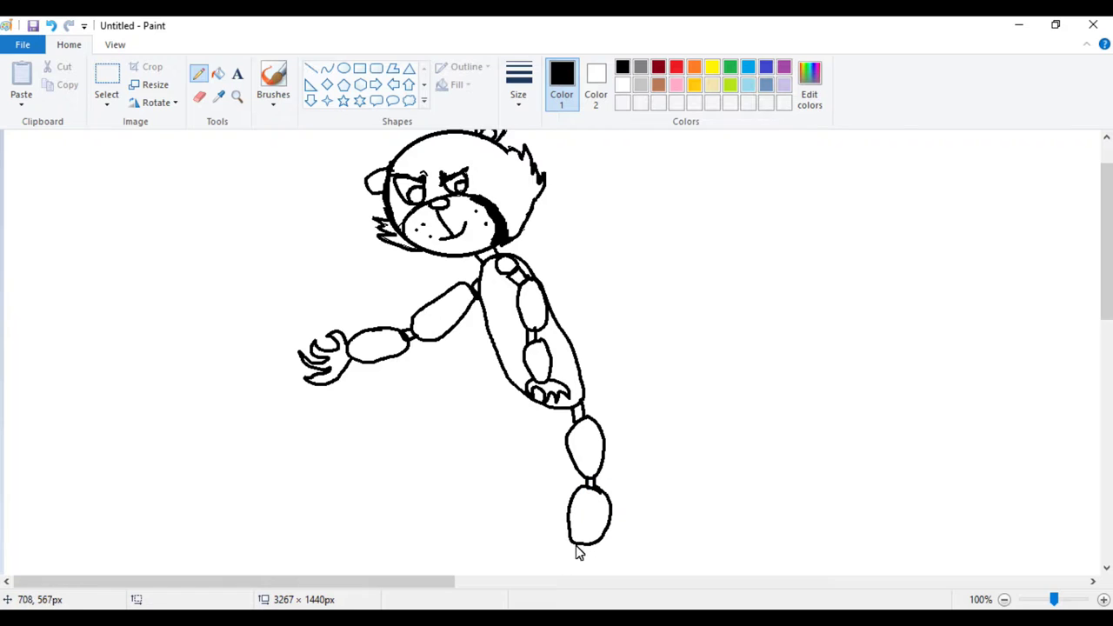
mouse_move(558, 539)
left_mouse_down()
mouse_move(577, 559)
mouse_move(595, 547)
left_mouse_up()
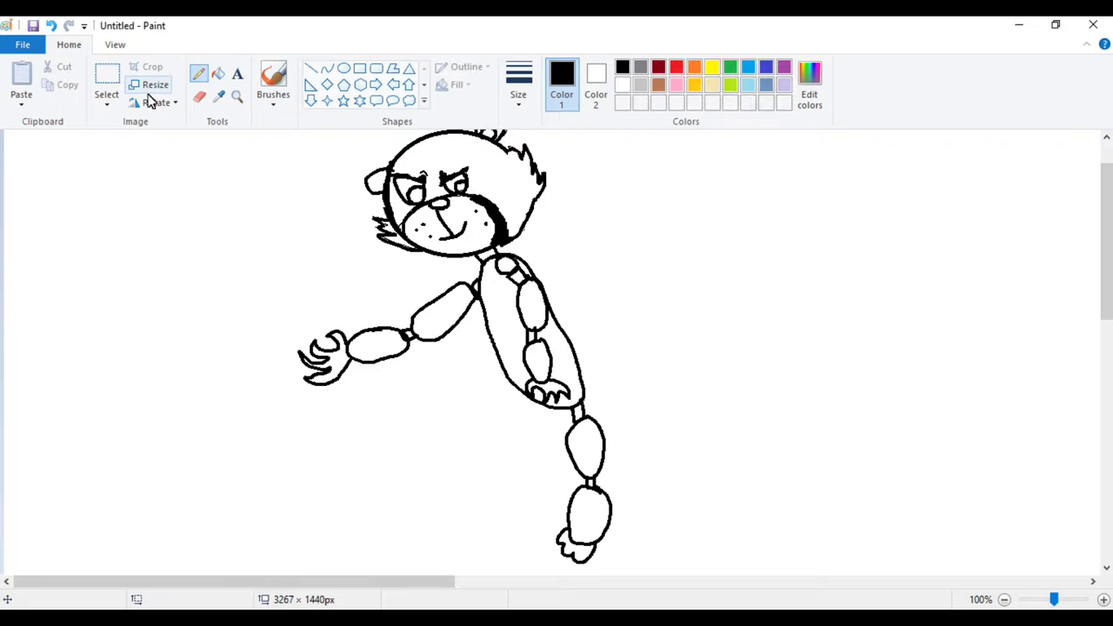
- Try to stretch the selected right leg sideways, and undo the resizing
left_click(107, 76)
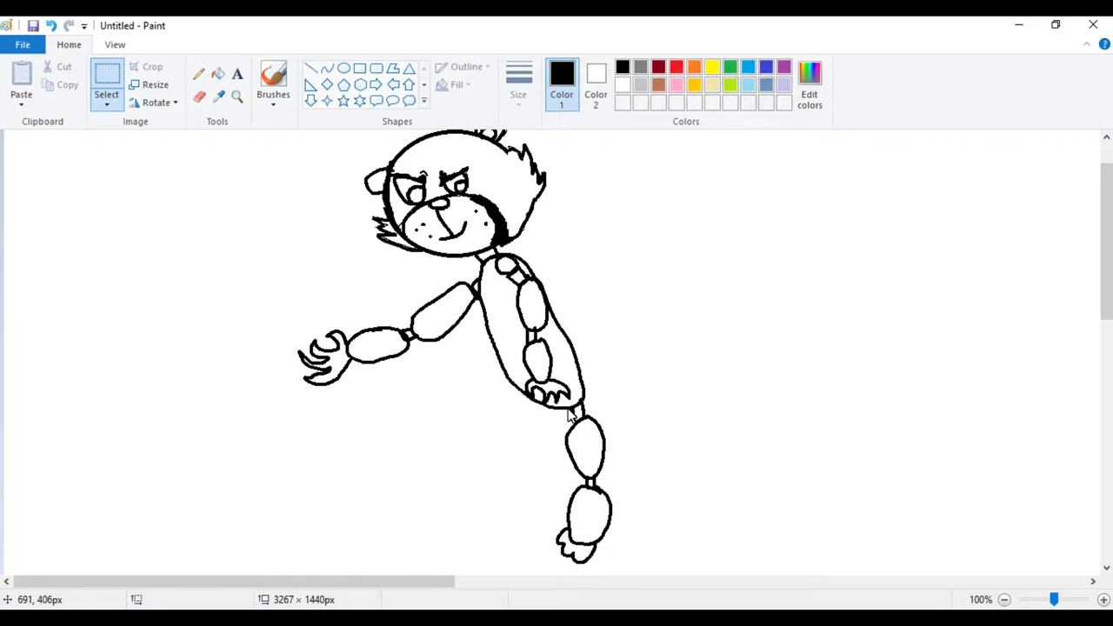
left_click_drag(569, 409, 627, 556)
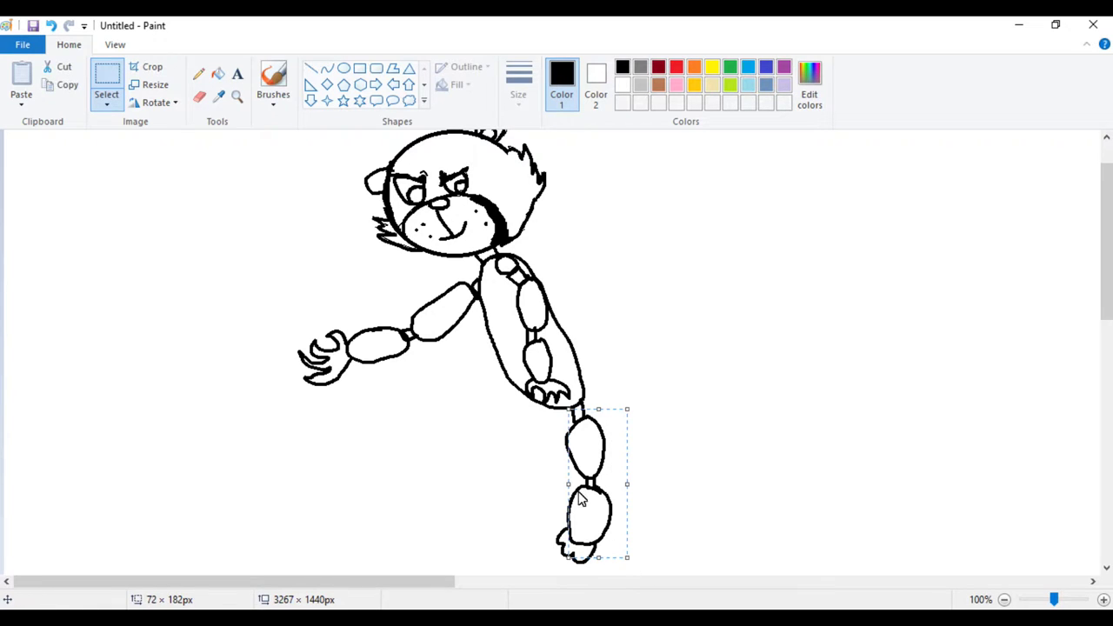
left_click_drag(568, 485, 546, 496)
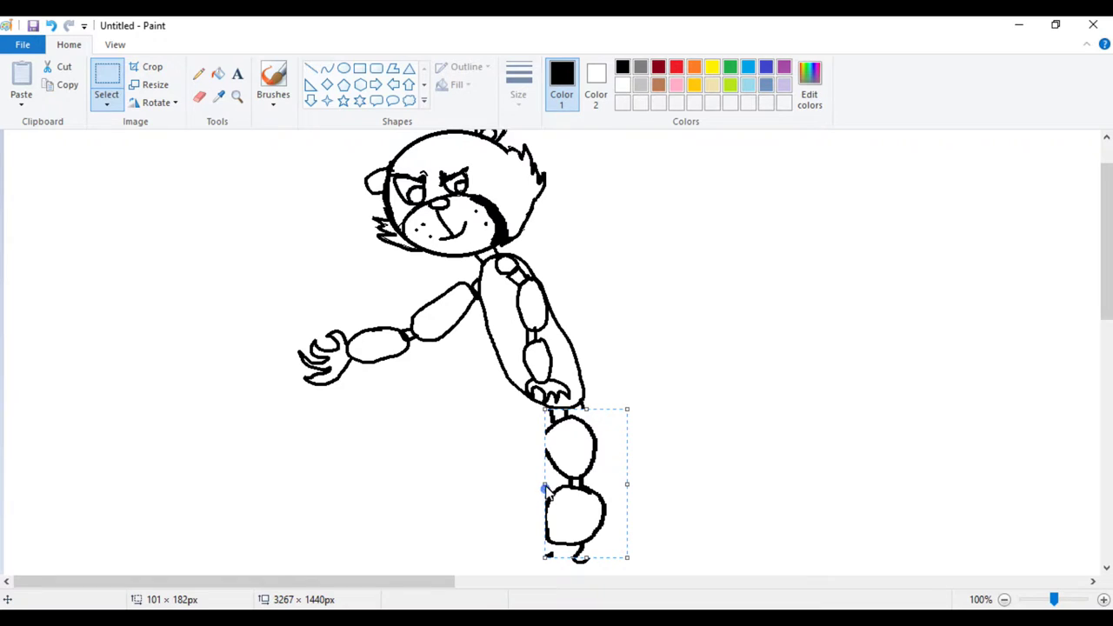
left_click_drag(544, 487, 566, 506)
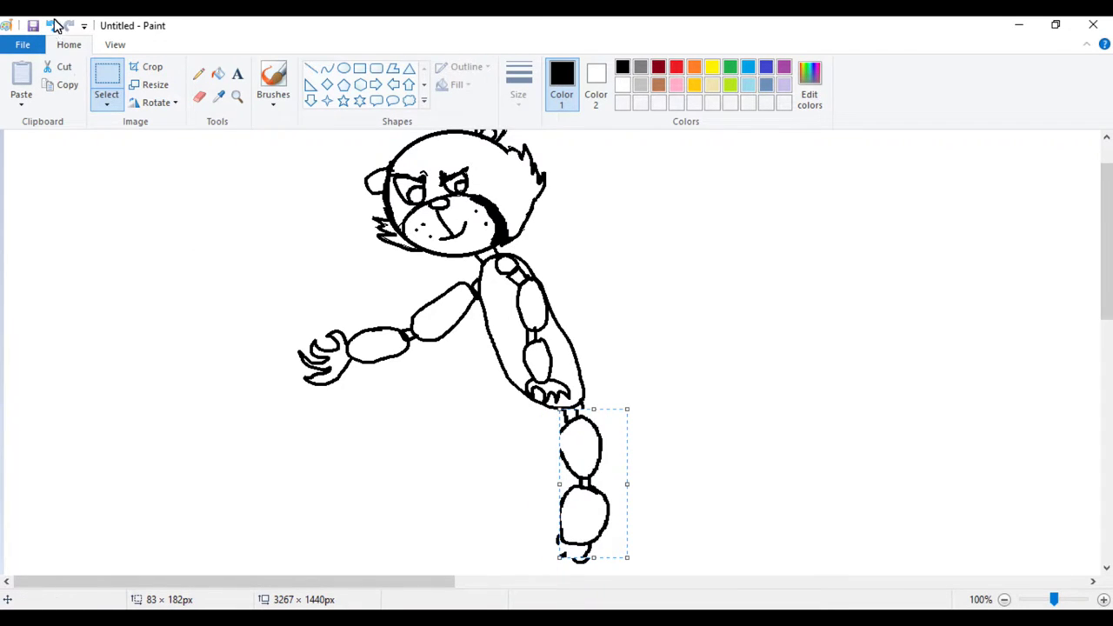
left_click(50, 26)
left_click(50, 26)
left_click(68, 25)
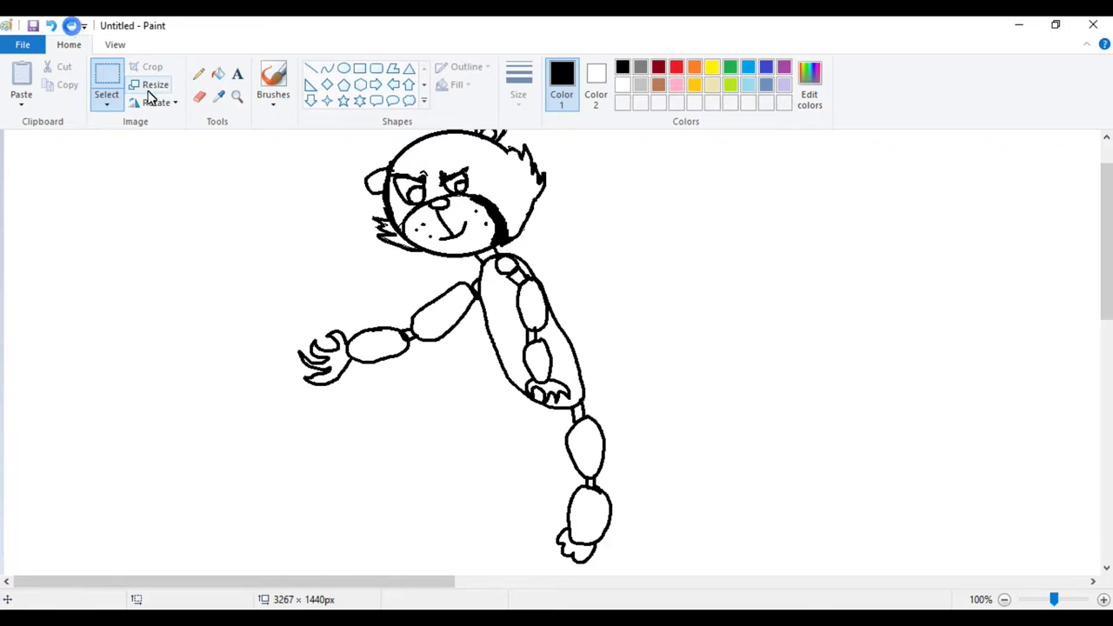
- Try to copy the whole right leg with a rectangular selection, and clear the selection
left_click_drag(570, 409, 503, 509)
left_click(466, 471)
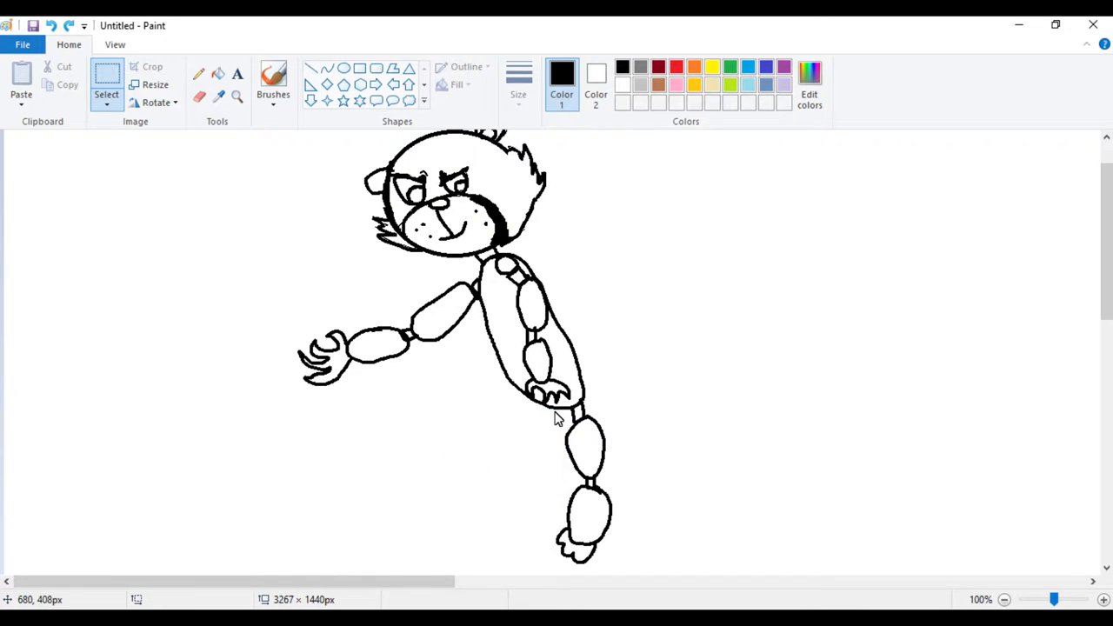
left_click_drag(545, 410, 626, 564)
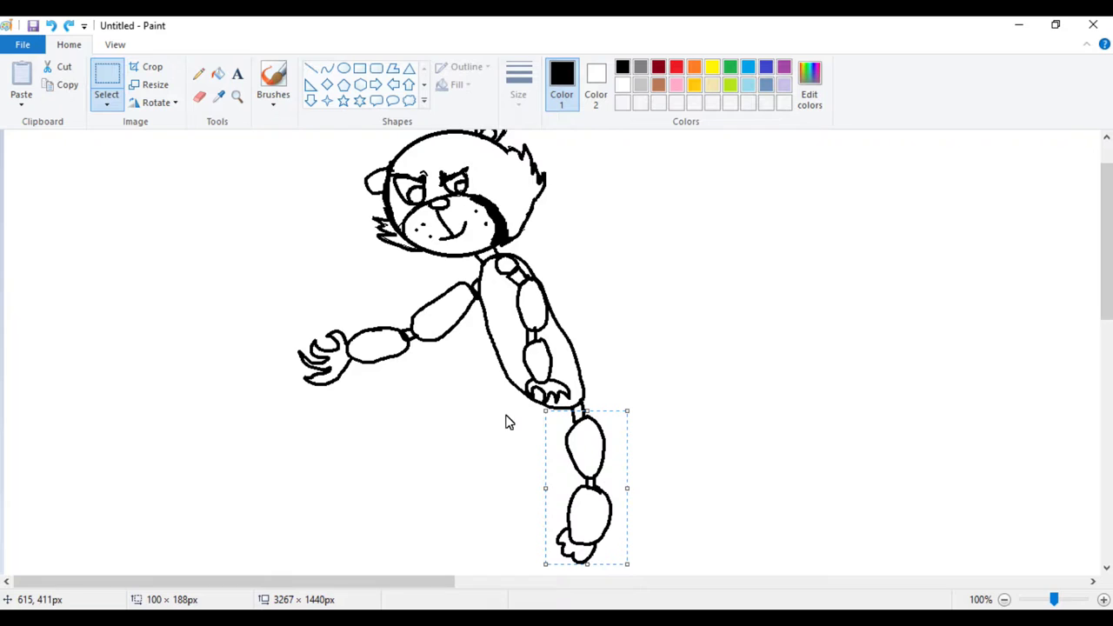
right_click(599, 519)
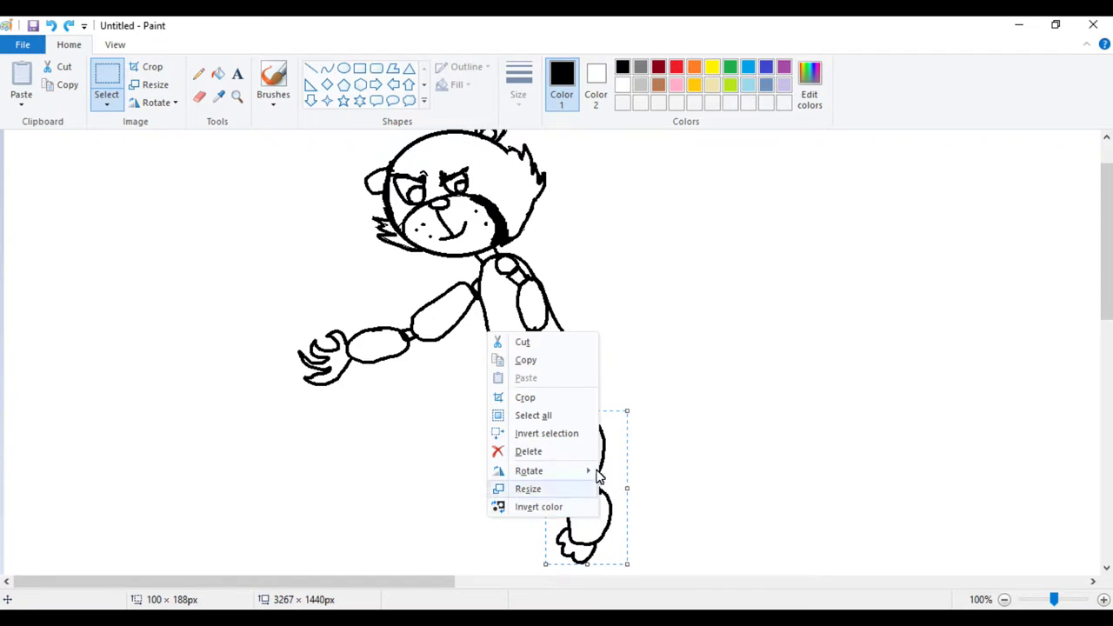
left_click(577, 368)
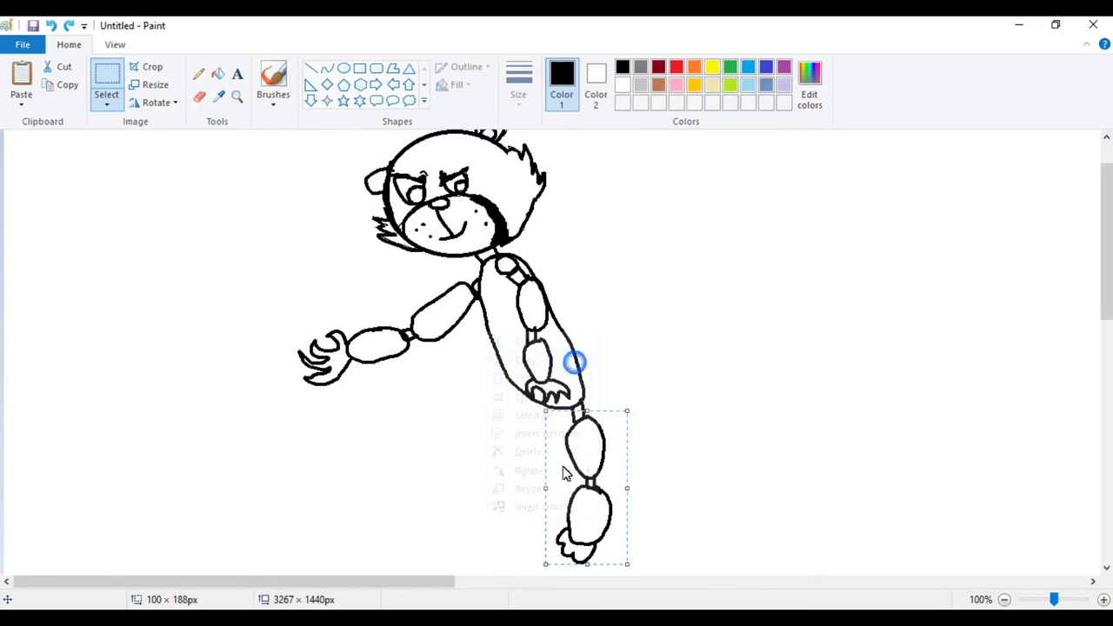
mouse_move(577, 500)
left_mouse_down()
mouse_move(520, 520)
mouse_move(580, 504)
left_mouse_up()
left_click(678, 462)
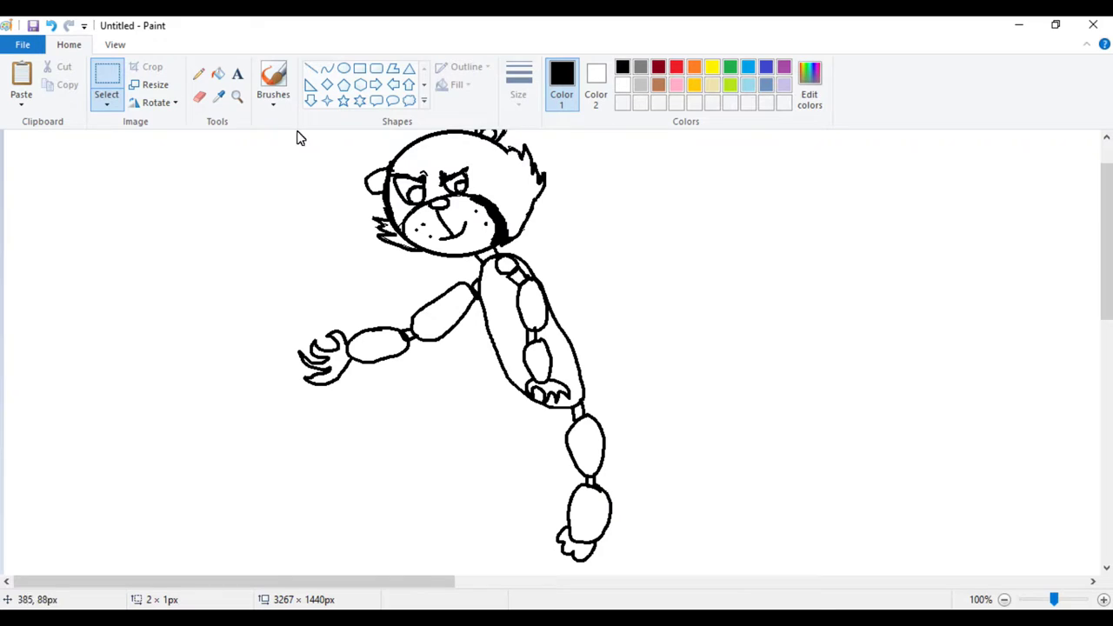
- Draw the left leg freehand with the Pencil tool, with a hip joint, thigh, knee joint, small lower leg and toed foot
left_click(199, 74)
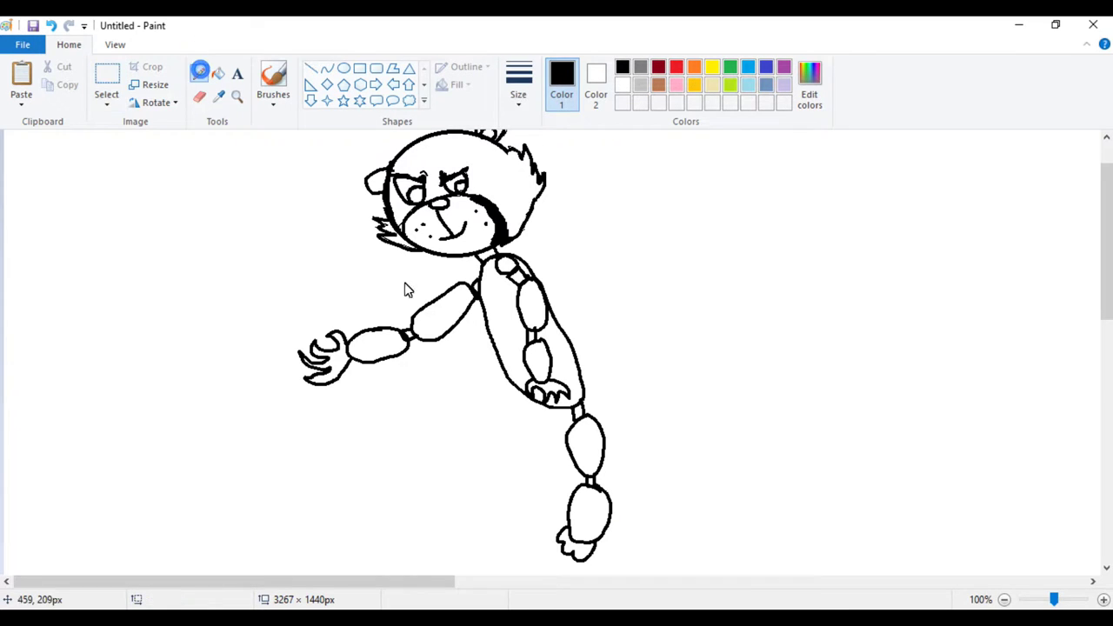
mouse_move(556, 415)
left_mouse_down()
mouse_move(545, 424)
mouse_move(571, 435)
mouse_move(547, 427)
mouse_move(524, 447)
mouse_move(536, 485)
mouse_move(559, 442)
left_mouse_up()
mouse_move(523, 485)
left_mouse_down()
mouse_move(533, 524)
mouse_move(543, 505)
mouse_move(528, 489)
mouse_move(546, 534)
left_mouse_up()
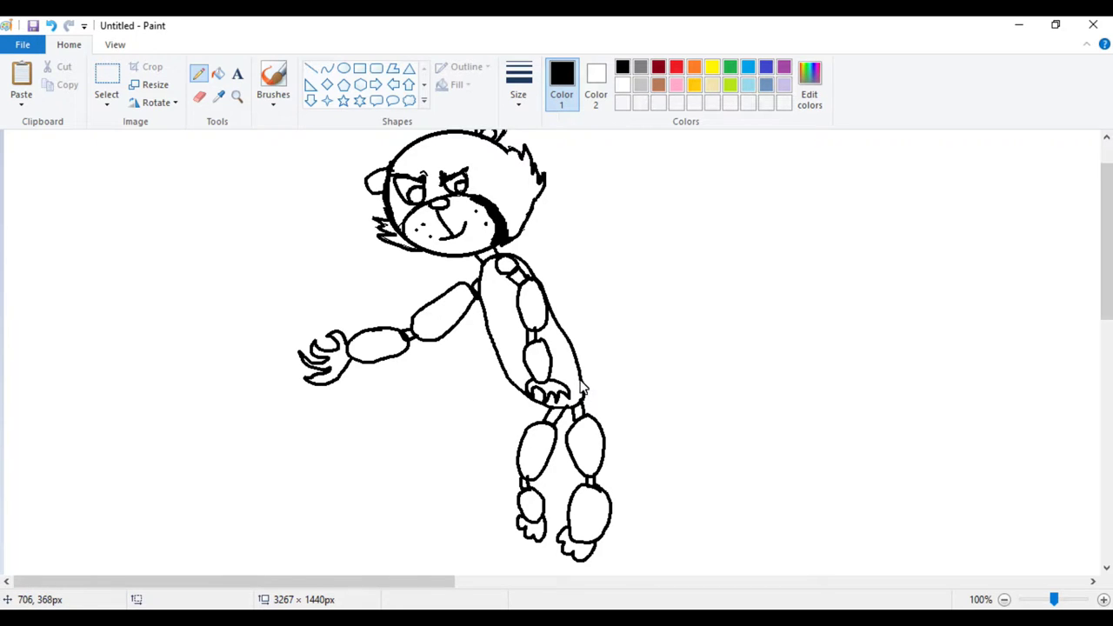
- Draw a small round tail on the lower back of the body and a little top hat with a band and brim on the head
left_click_drag(581, 382, 570, 378)
scroll(632, 377, "up", 1)
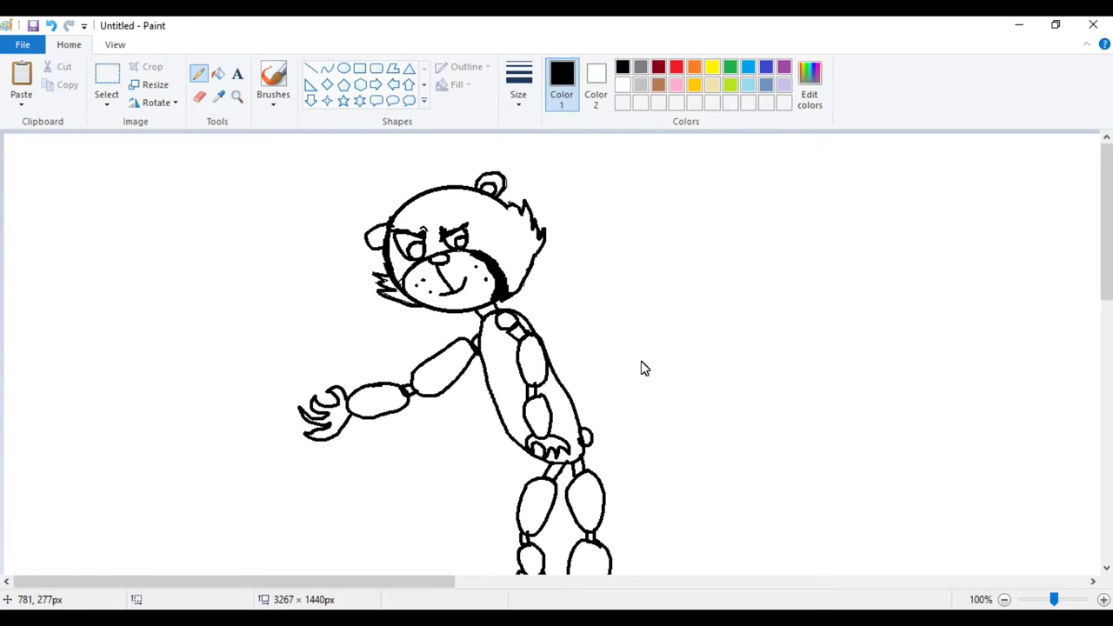
mouse_move(421, 189)
left_mouse_down()
mouse_move(458, 199)
mouse_move(462, 184)
mouse_move(436, 178)
mouse_move(412, 191)
mouse_move(405, 161)
mouse_move(433, 164)
left_mouse_up()
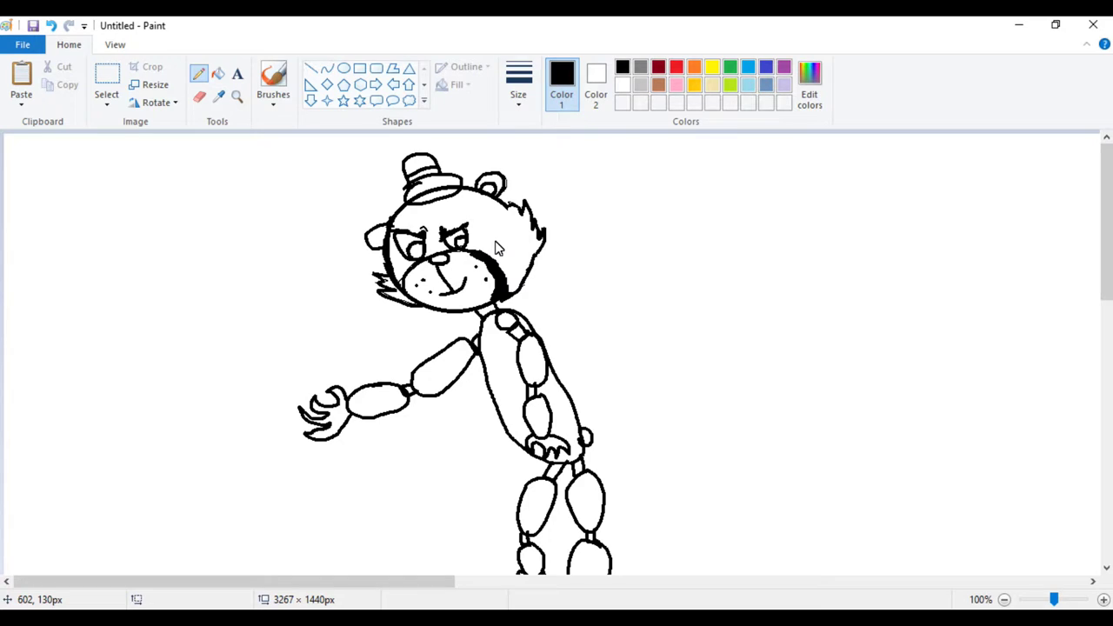
- Fill the hat's crown and brim and the bear's nose with black, leaving the hat band white
left_click(217, 74)
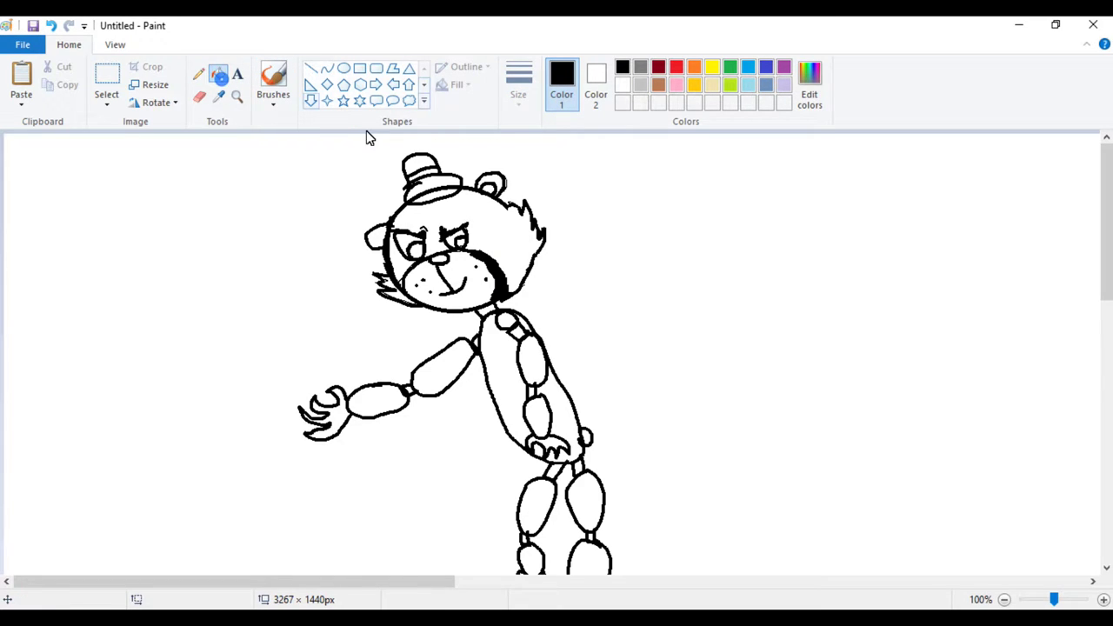
left_click(424, 165)
left_click(427, 187)
left_click(434, 201)
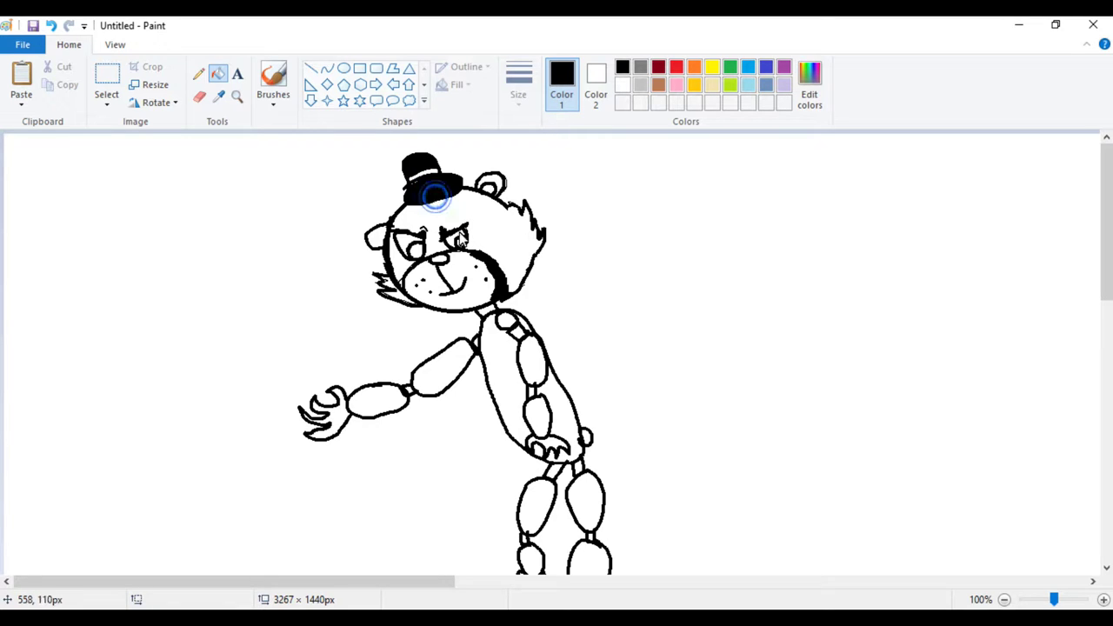
left_click(439, 261)
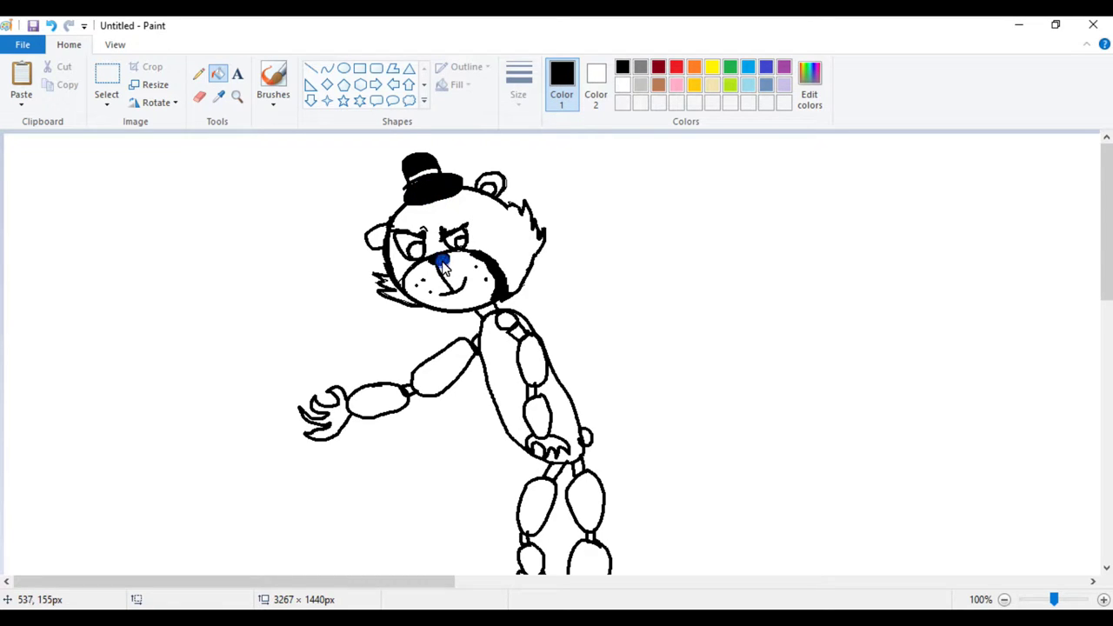
- Fill the face around the muzzle, the cheek fur and both outer ears with brown
scroll(564, 331, "down", 5)
scroll(567, 330, "up", 5)
scroll(569, 336, "down", 1)
scroll(587, 236, "up", 1)
left_click(658, 84)
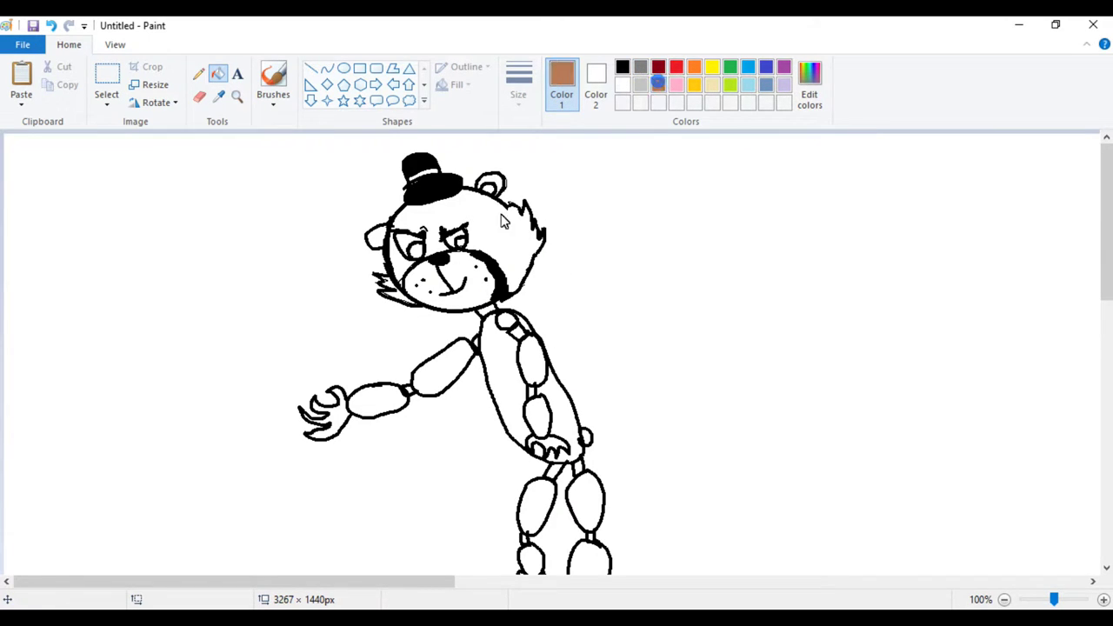
left_click(512, 240)
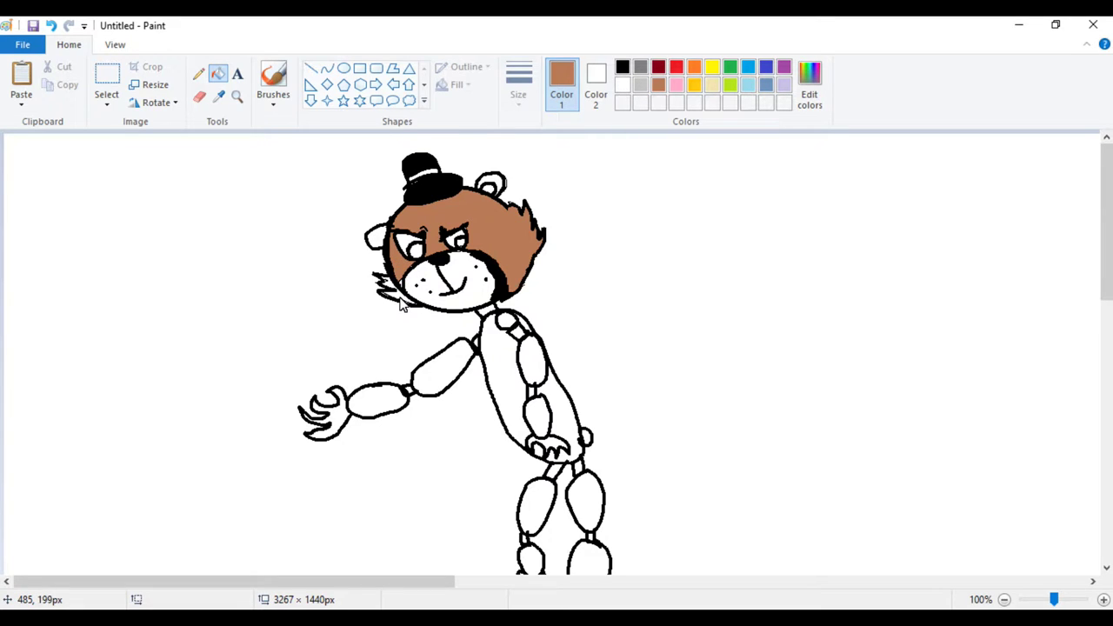
left_click(375, 240)
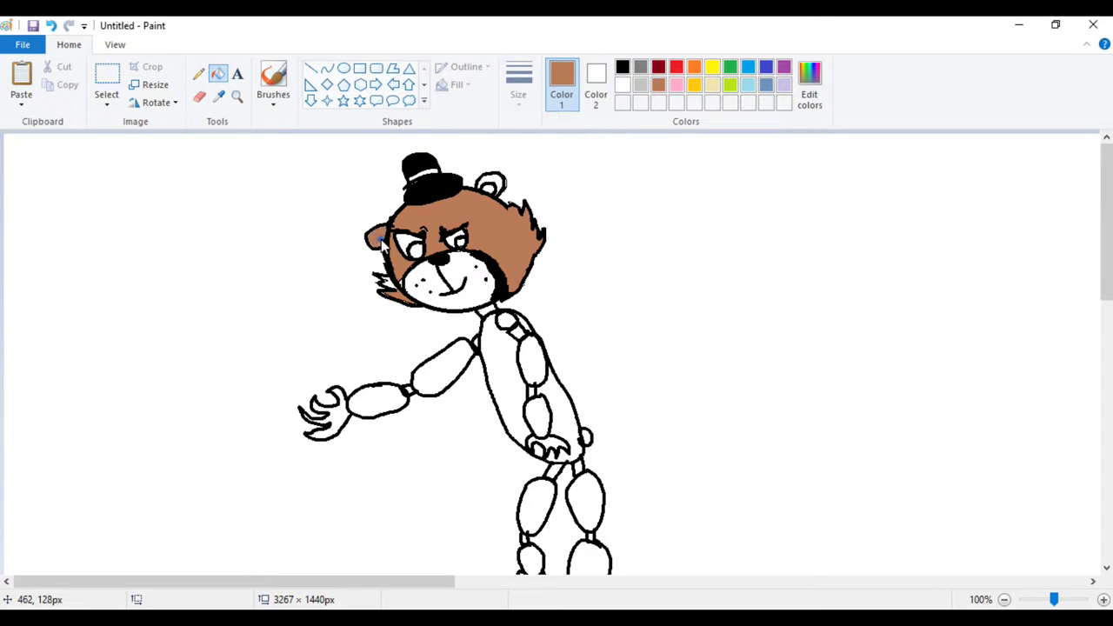
left_click(385, 288)
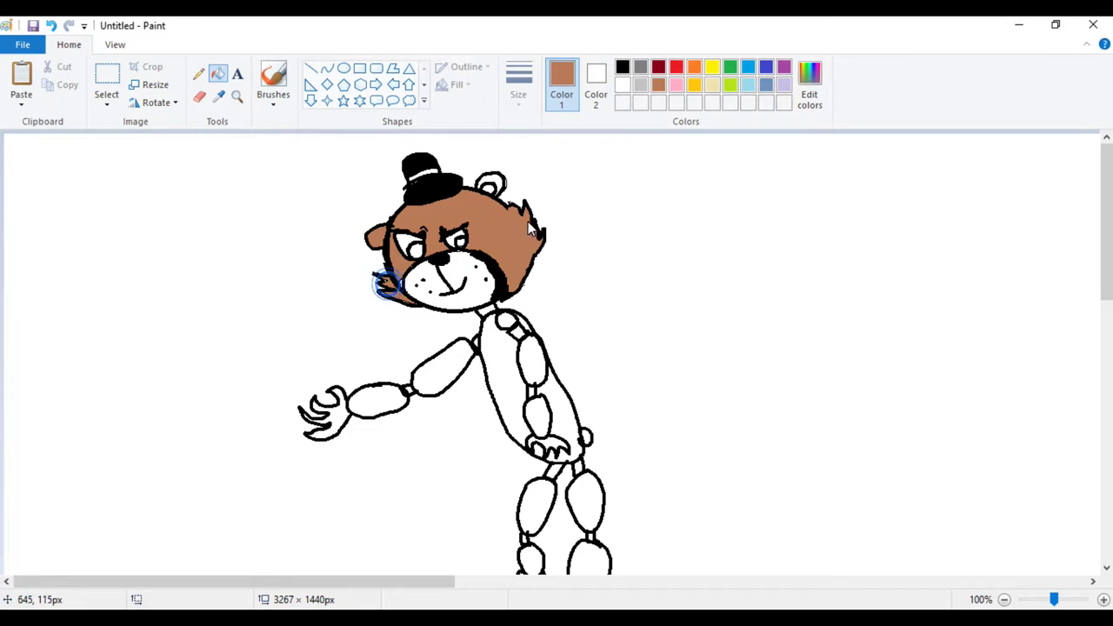
left_click(495, 183)
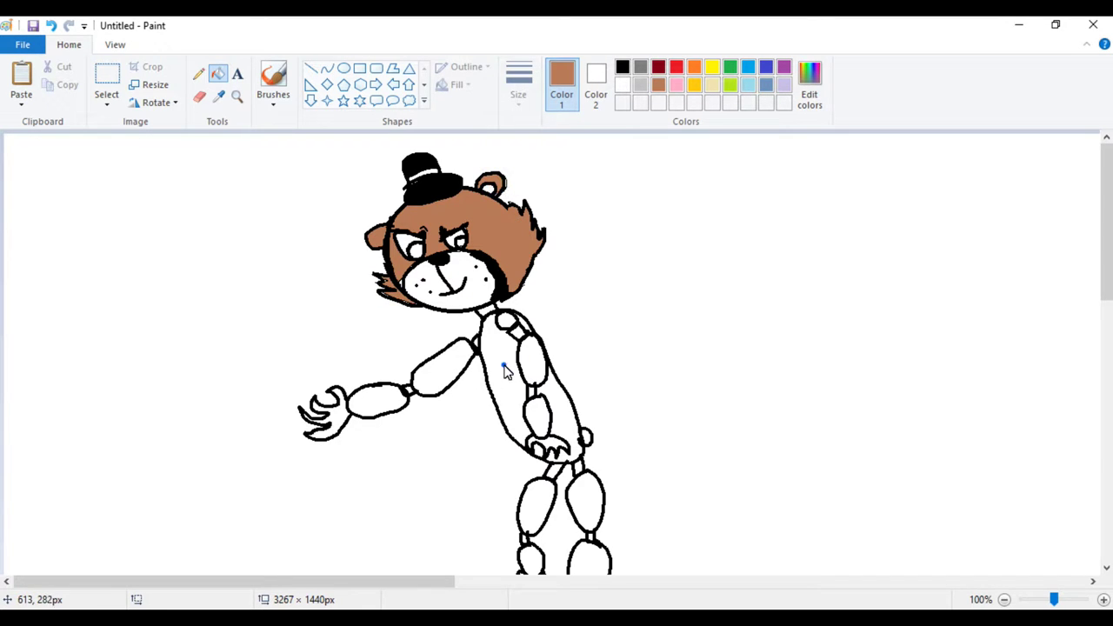
- Fill the torso, the shoulder and the upper and lower segments of both arms with brown, leaving the joints white
left_click(505, 366)
left_click(515, 323)
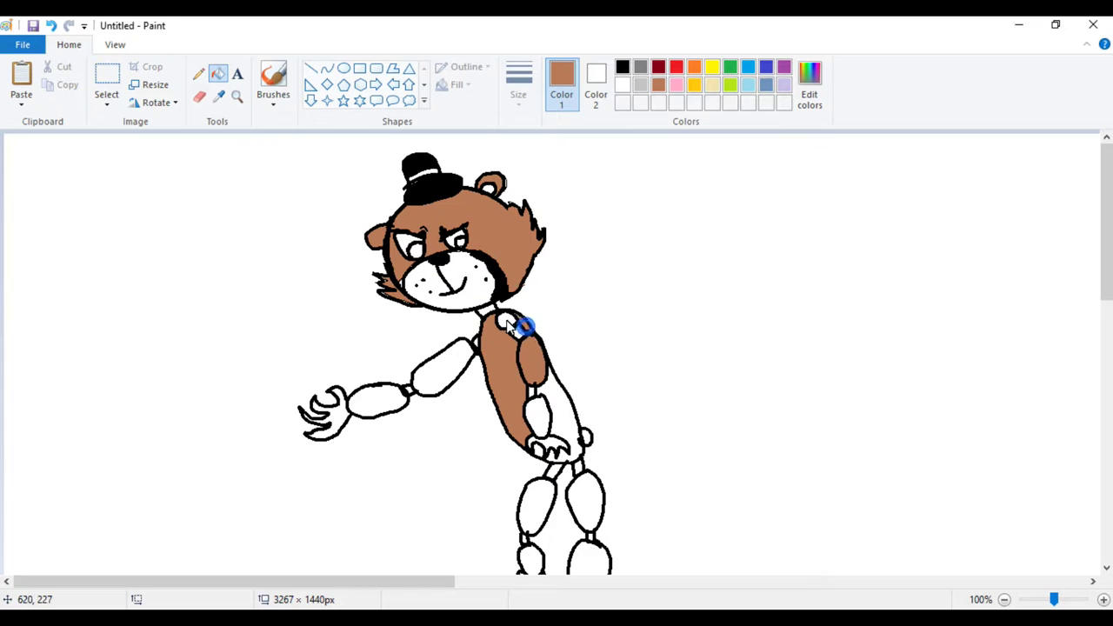
left_click(554, 414)
left_click(537, 416)
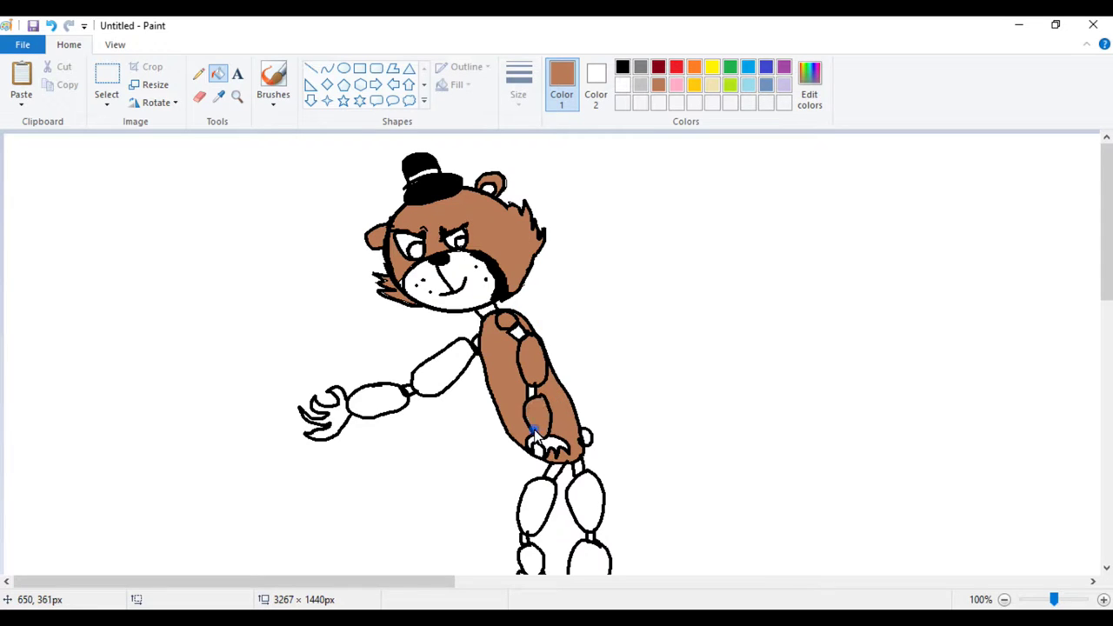
left_click(539, 454)
left_click(439, 378)
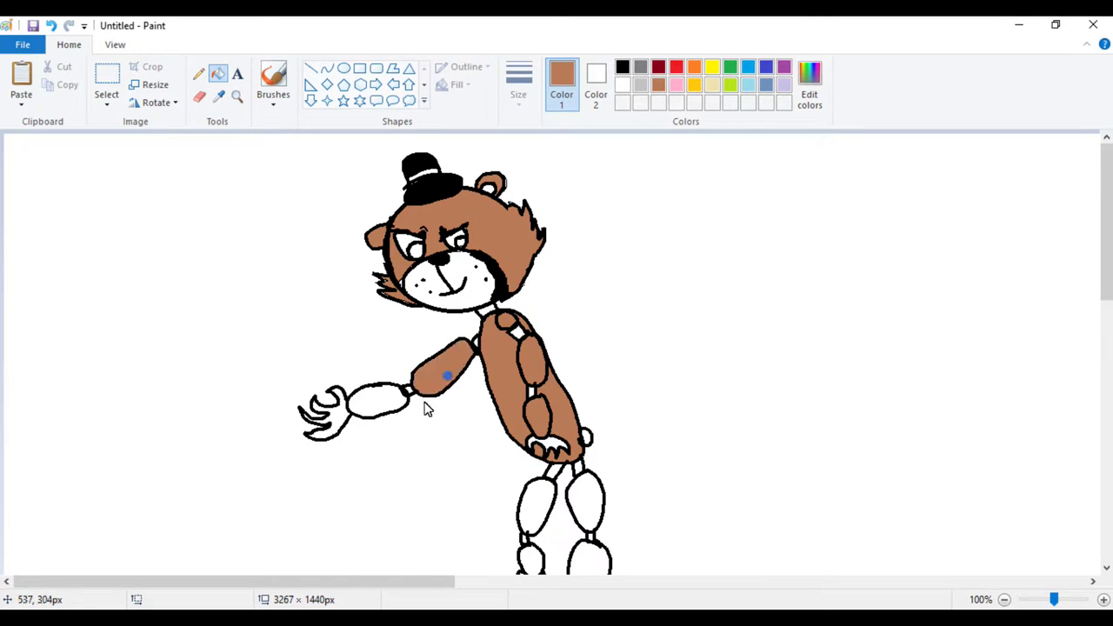
left_click(377, 411)
- Fill the thighs, lower legs, feet and tail with brown, leaving the hip and knee joints white
left_click(539, 500)
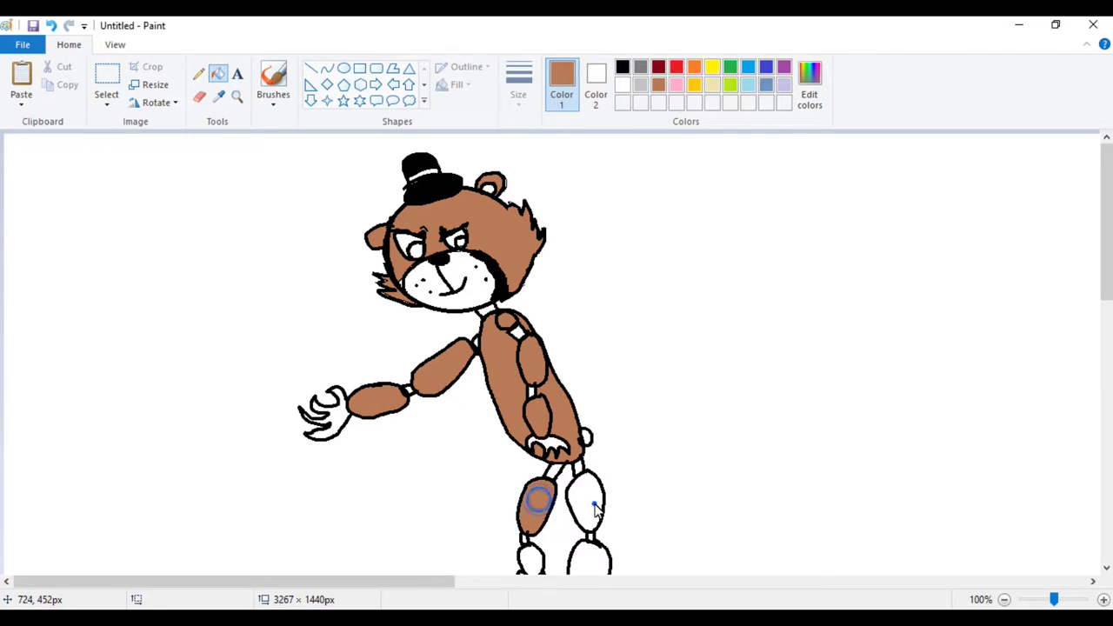
left_click(585, 502)
scroll(556, 461, "down", 5)
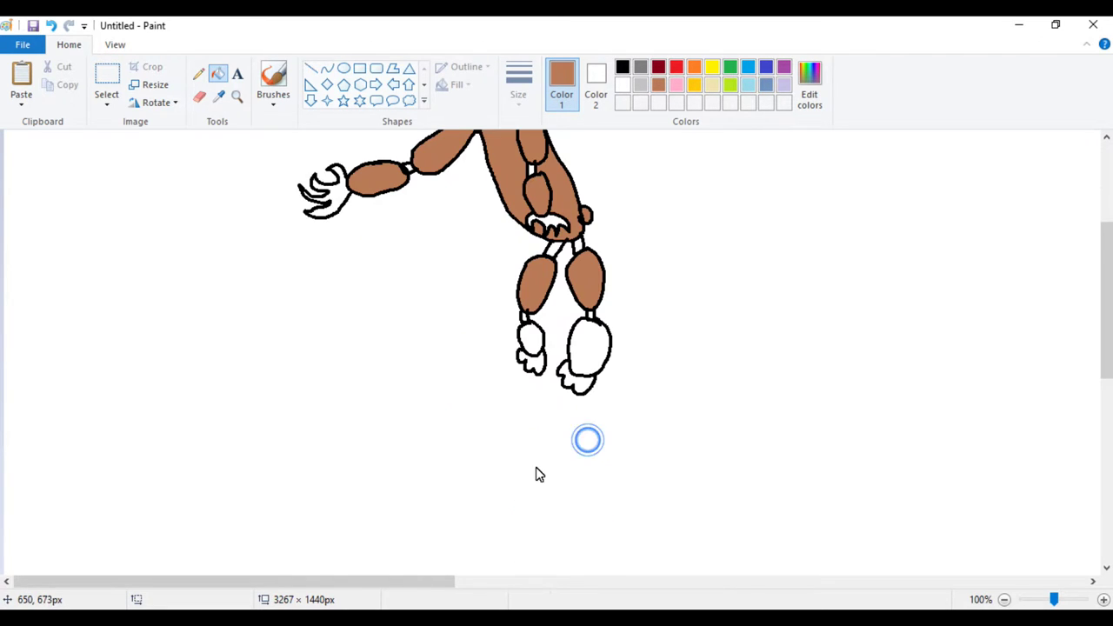
left_click(533, 346)
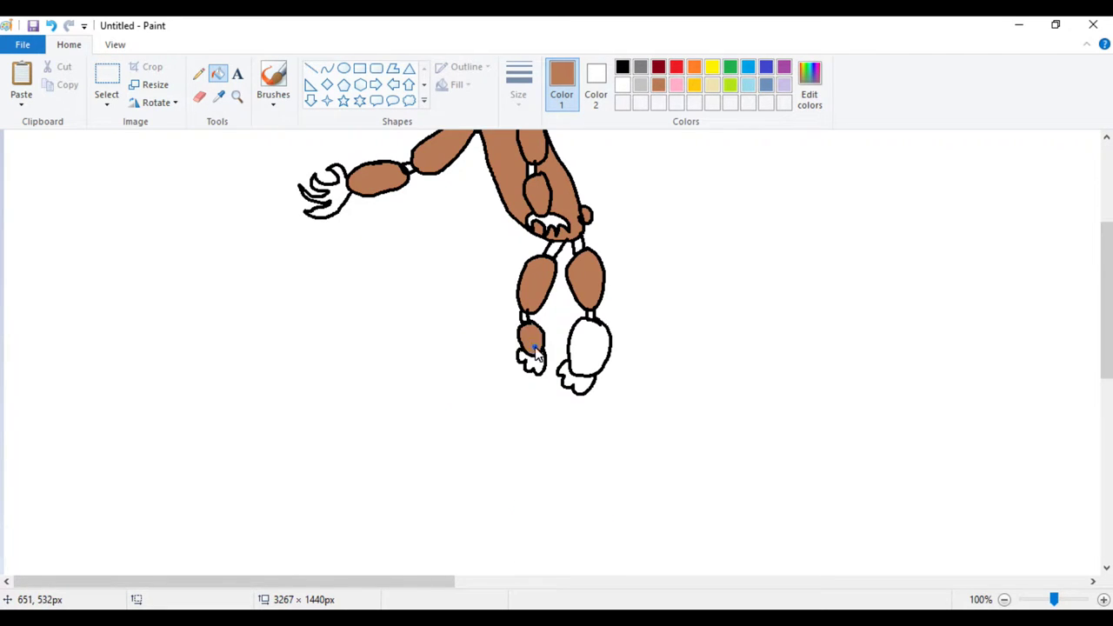
left_click(589, 358)
left_click(579, 389)
- Try filling the muzzle with the palette's gold, and undo the fill
scroll(543, 426, "up", 3)
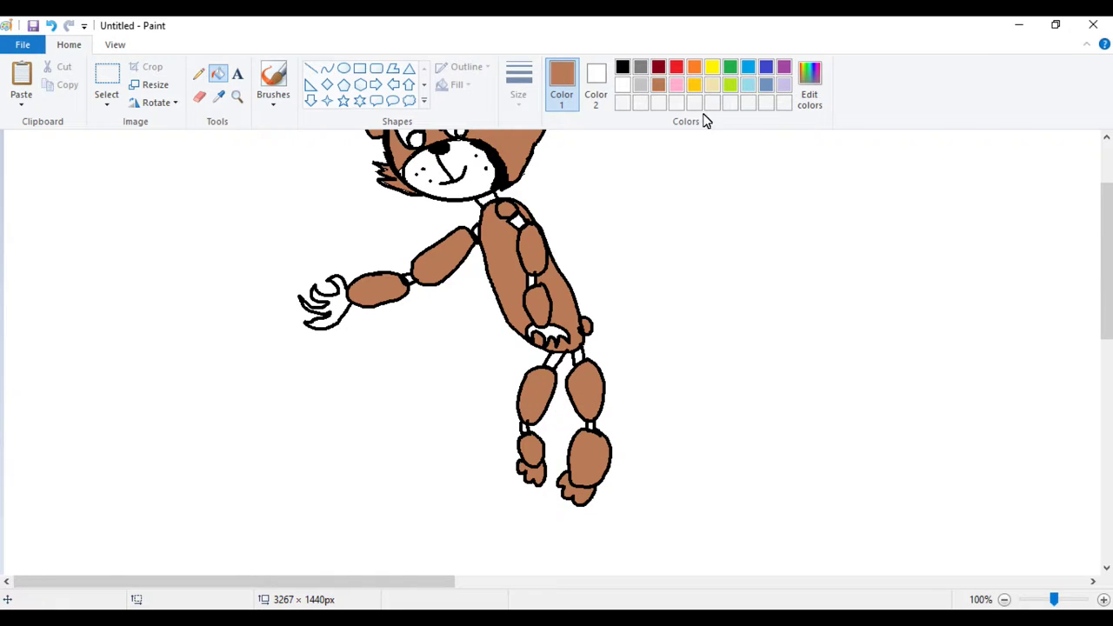
left_click(695, 85)
scroll(644, 261, "up", 3)
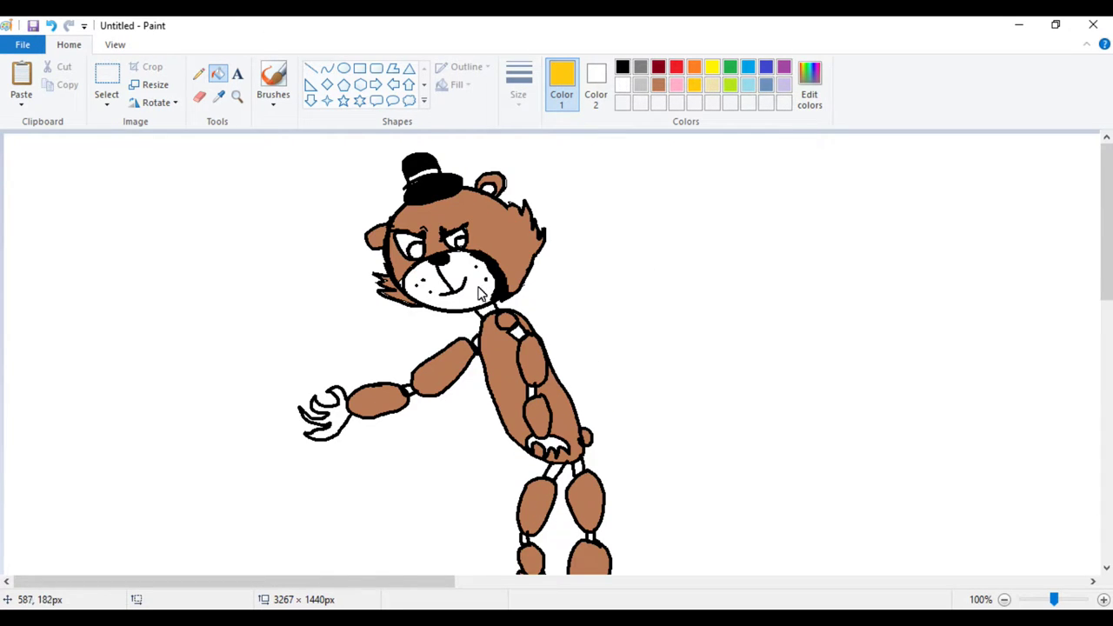
left_click(478, 289)
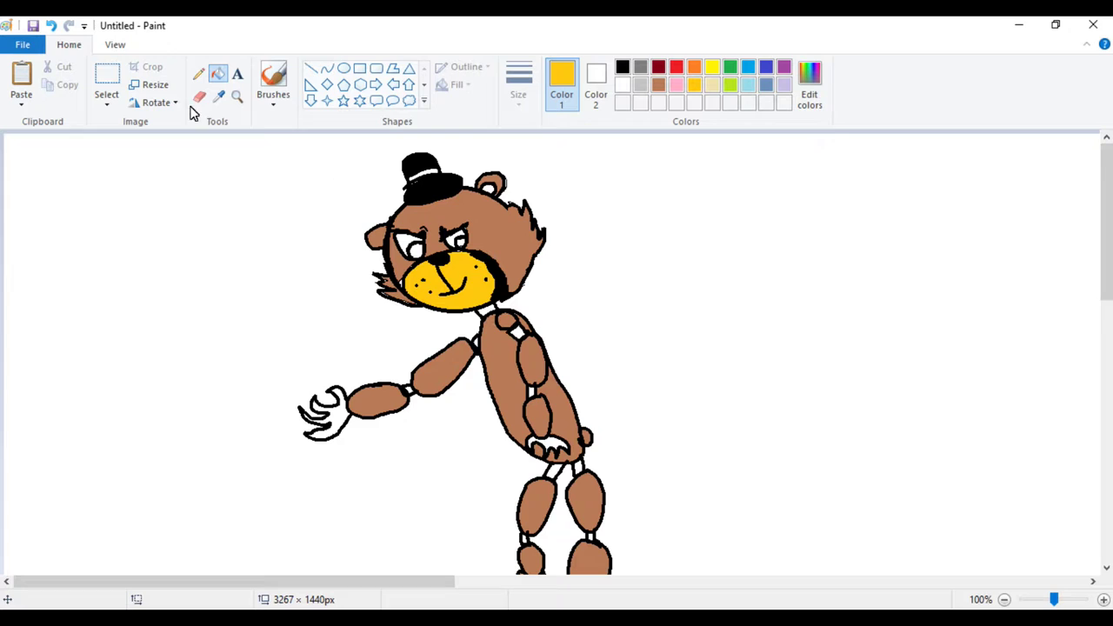
left_click(52, 26)
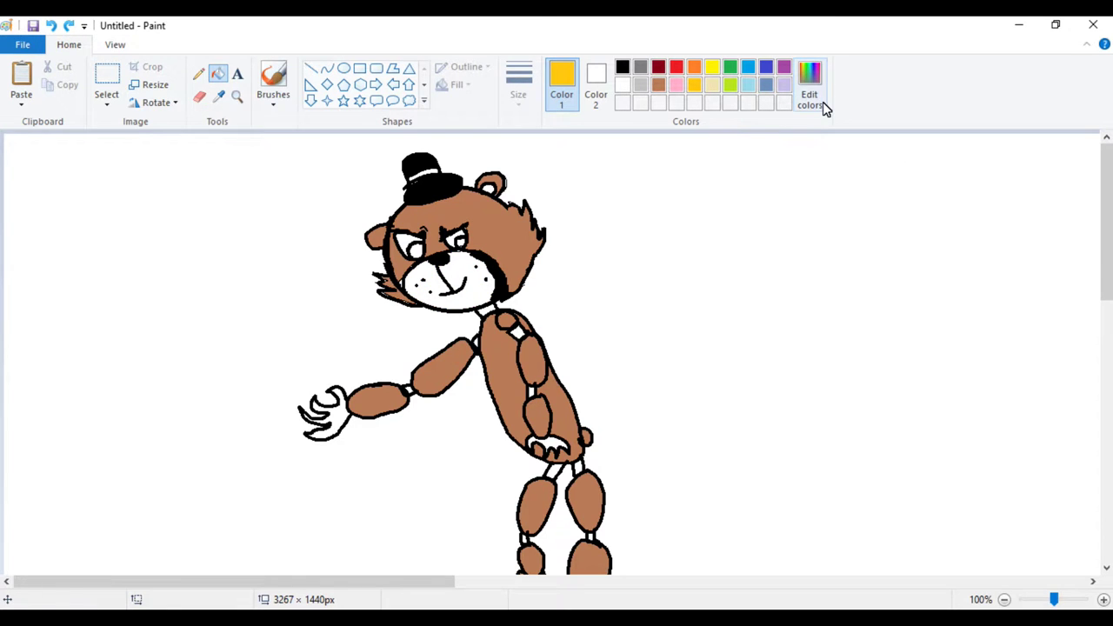
- Define a darker custom gold with luminosity 110 (RGB 234, 182, 0) and fill the muzzle and both clawed paws with it
left_click(813, 102)
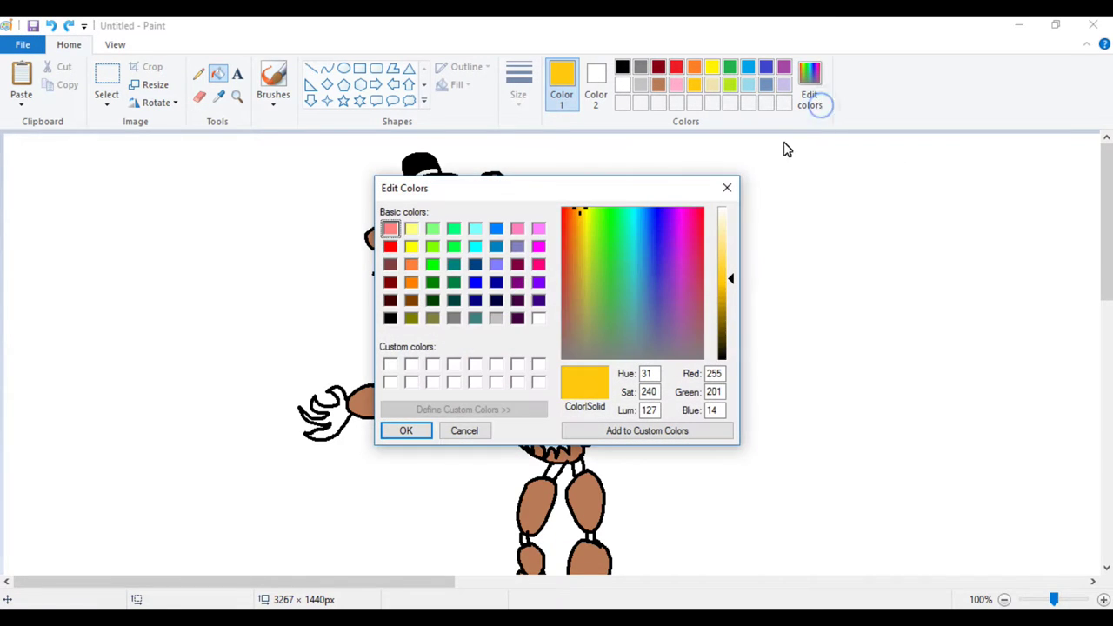
left_click(724, 290)
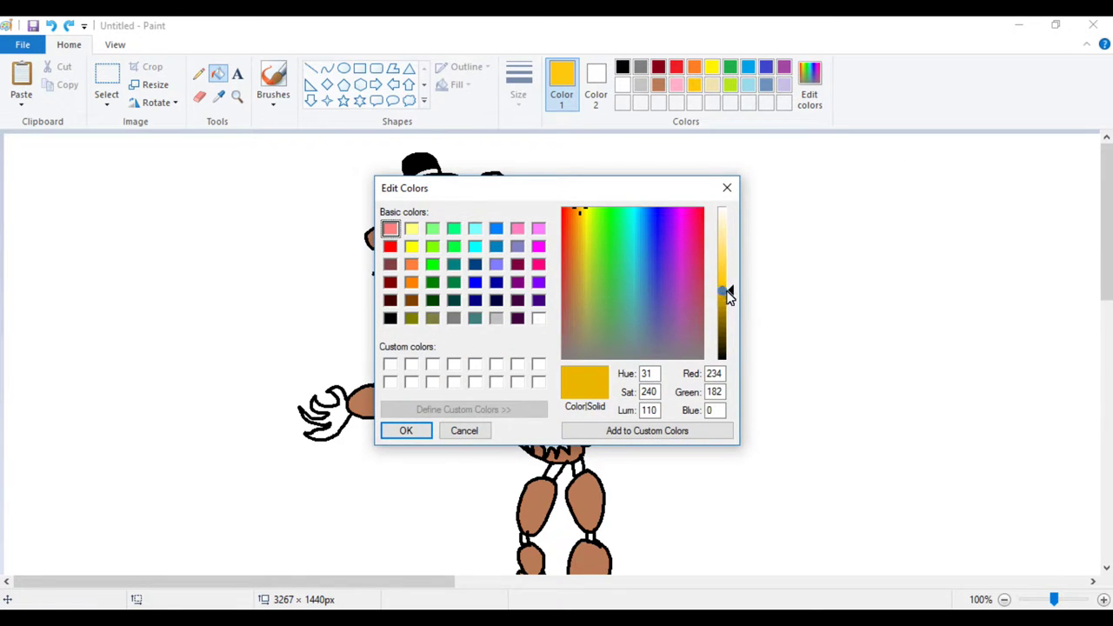
left_click(410, 431)
left_click(475, 295)
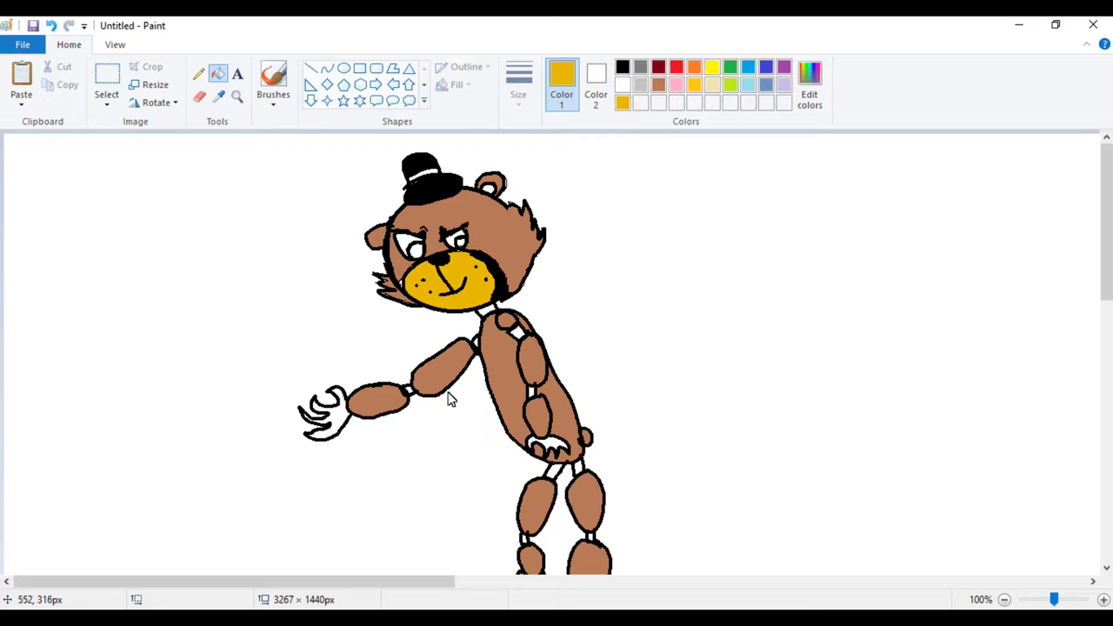
left_click(334, 424)
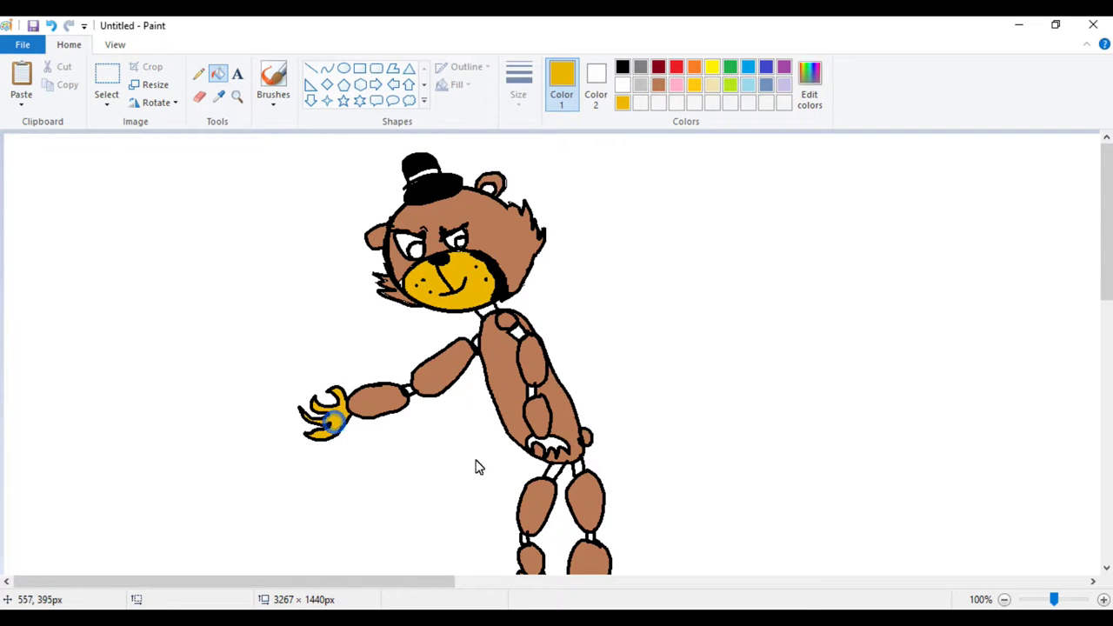
left_click(549, 445)
- Fill the irises of both eyes with indigo blue, keeping the eye whites white
left_click(767, 68)
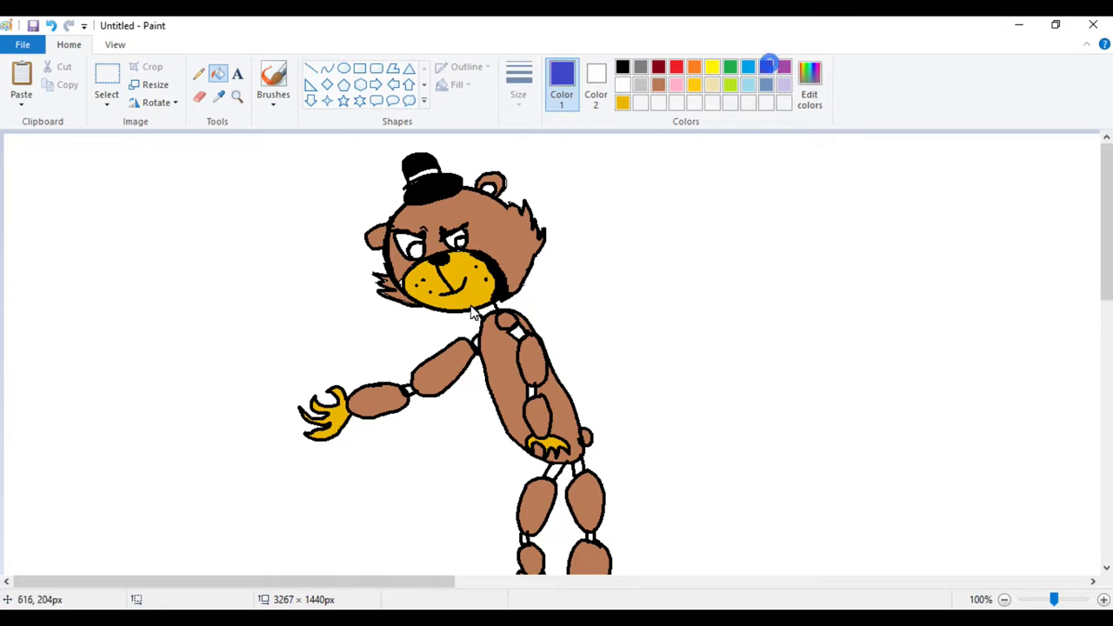
left_click(462, 250)
left_click(418, 256)
left_click(407, 250)
- Fill the inner part of the ear beside the hat with the custom dark gold
left_click(622, 103)
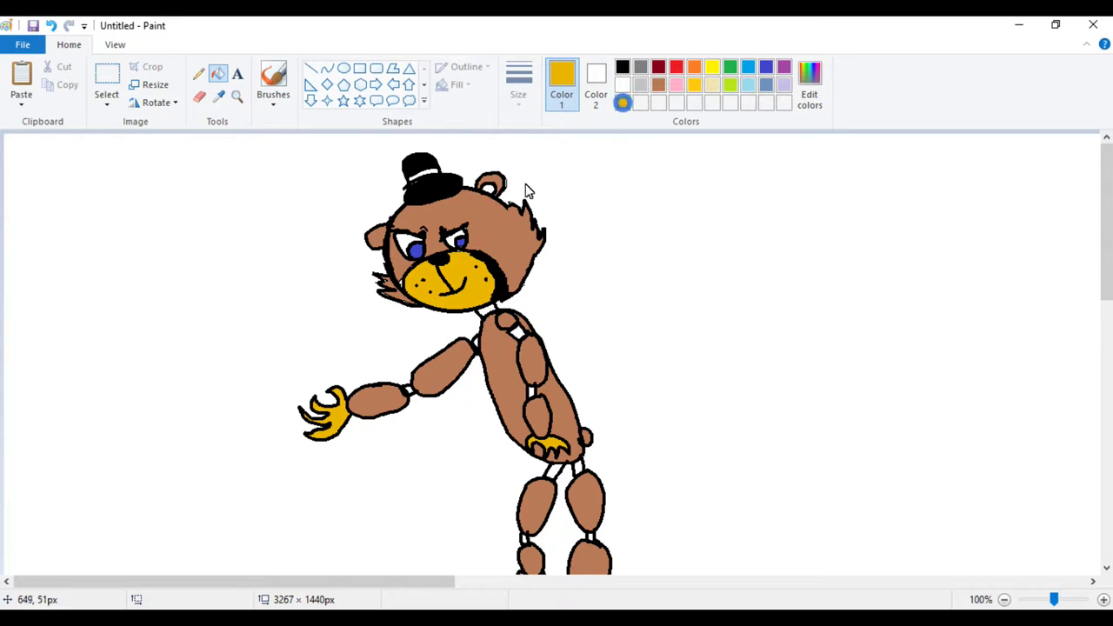
key("ctrl+z")
key("ctrl+z")
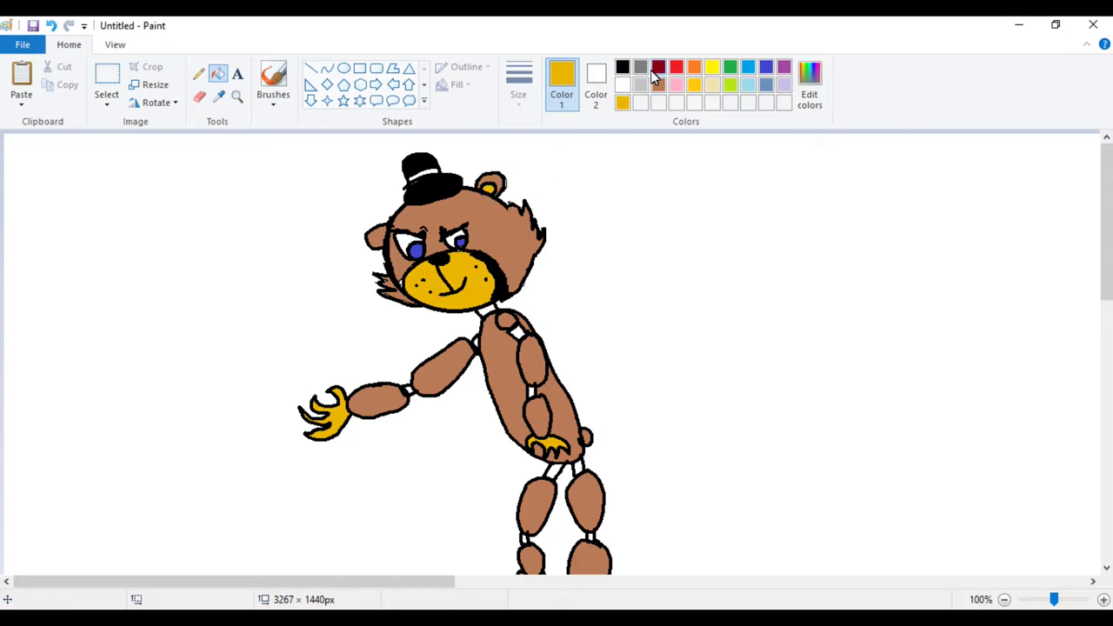
- Fill the neck and the white shoulder and elbow joints of the arms with light gray
left_click(641, 83)
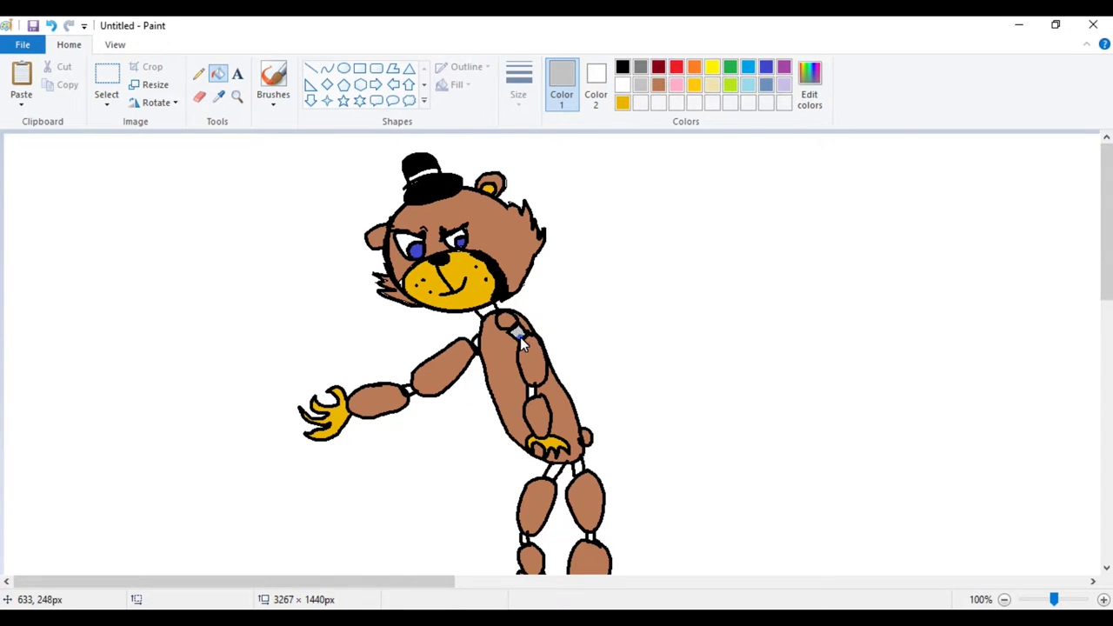
left_click(493, 312)
left_click(408, 392)
left_click(533, 393)
- Fill the hip and knee joints of both legs with light gray
scroll(556, 435, "down", 2)
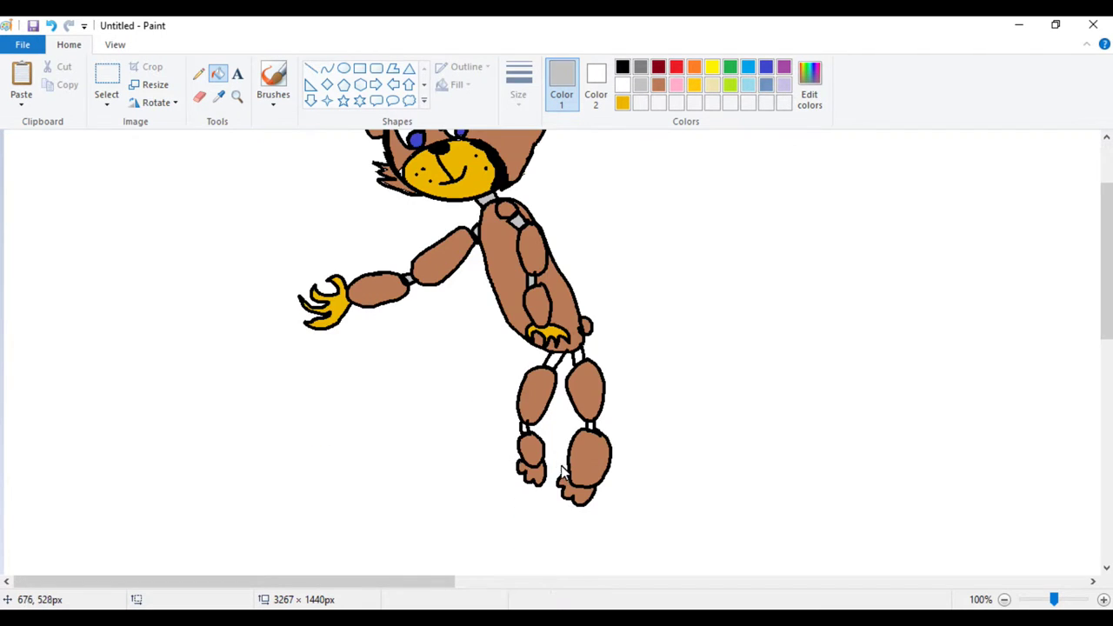
left_click(551, 361)
left_click(578, 358)
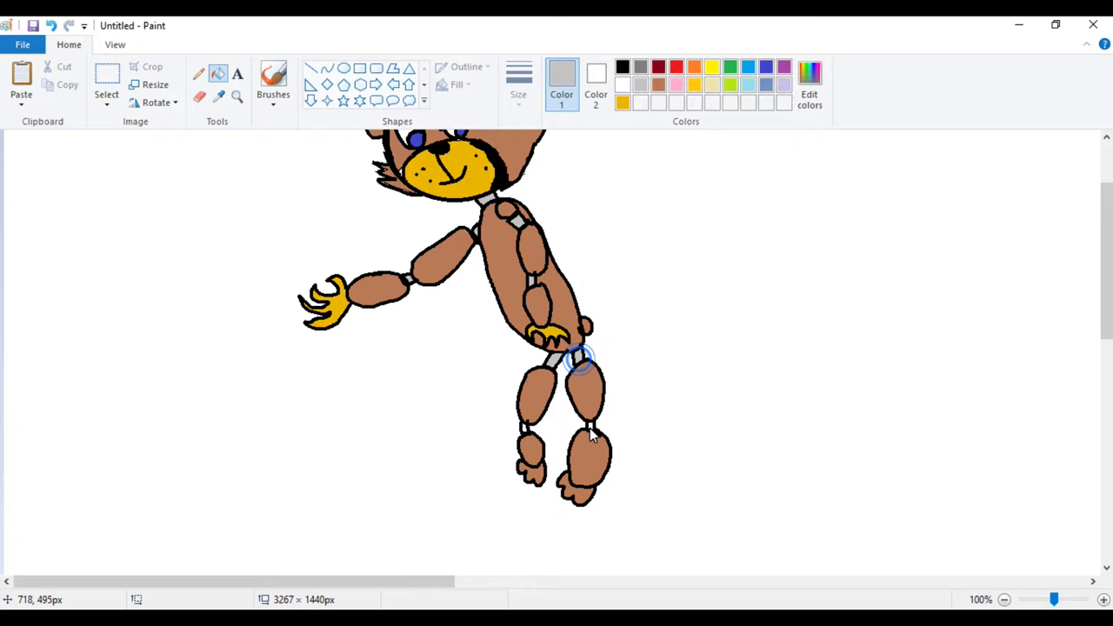
left_click(590, 428)
left_click(523, 432)
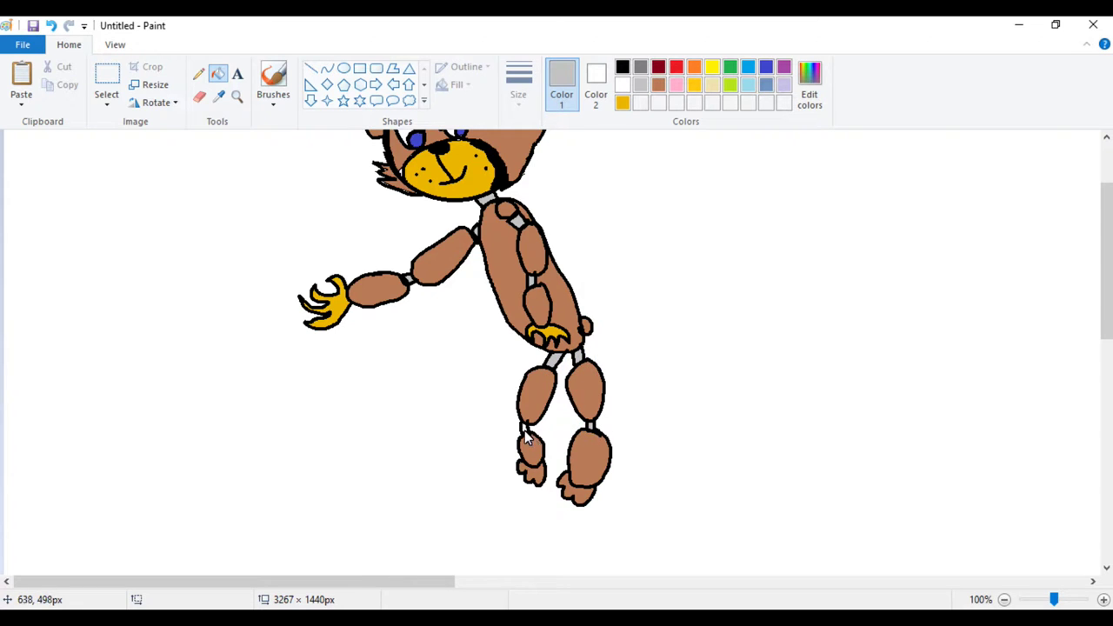
- Fill the white band of the top hat with black
scroll(652, 513, "up", 3)
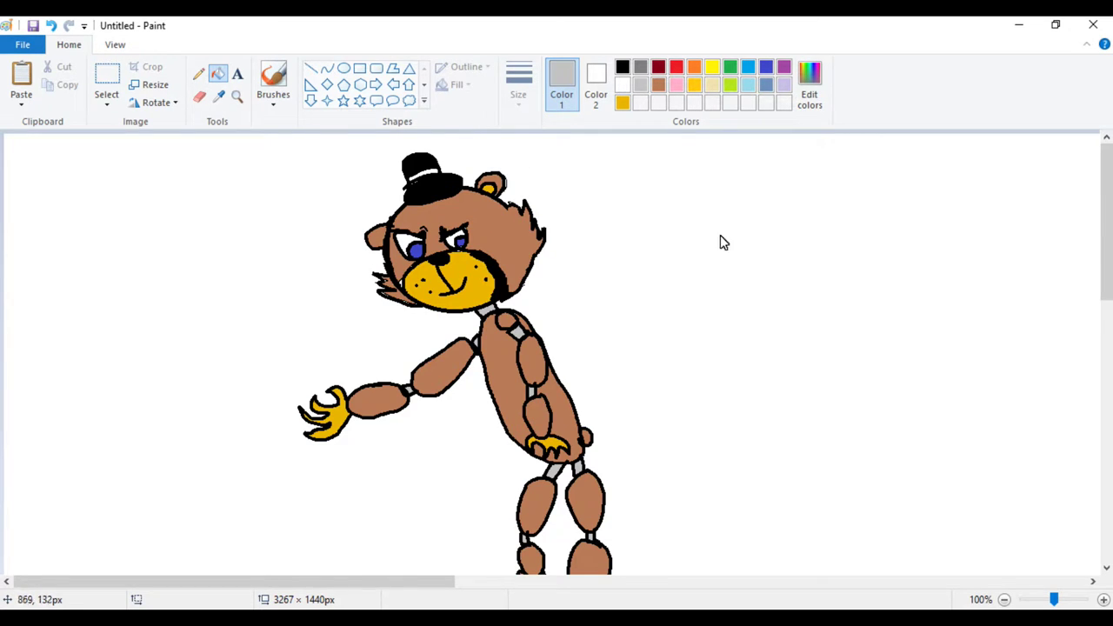
left_click(682, 70)
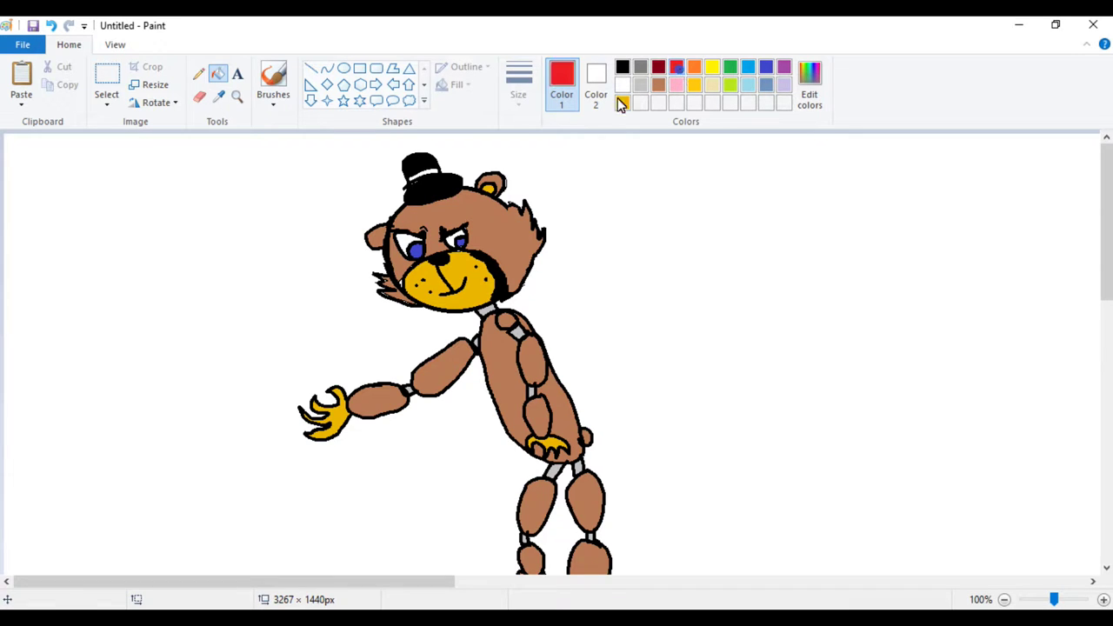
left_click(624, 69)
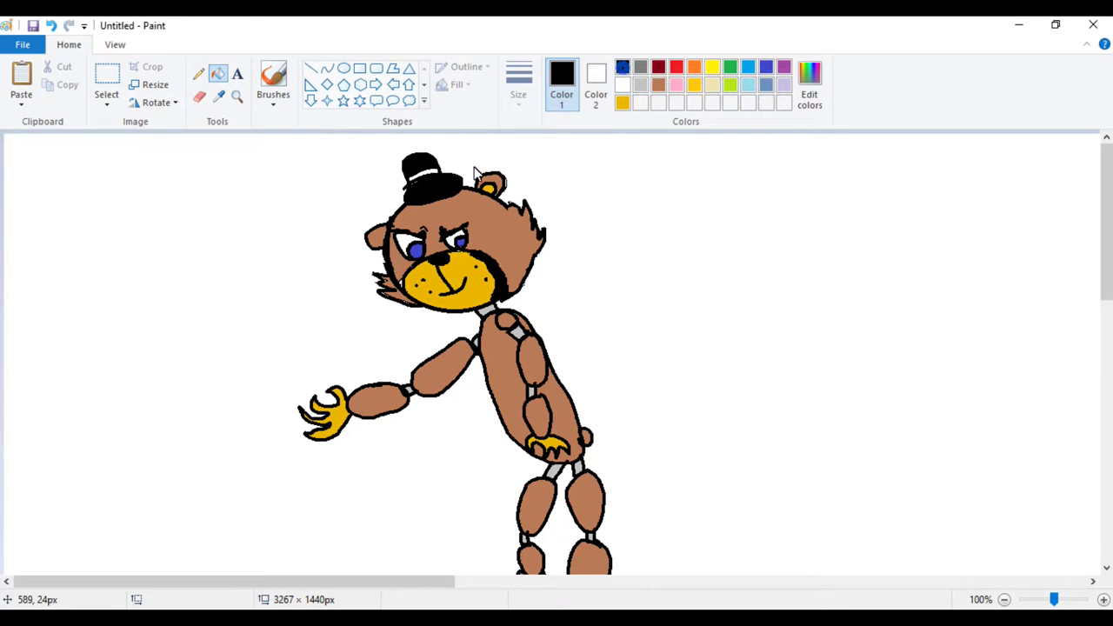
left_click(428, 179)
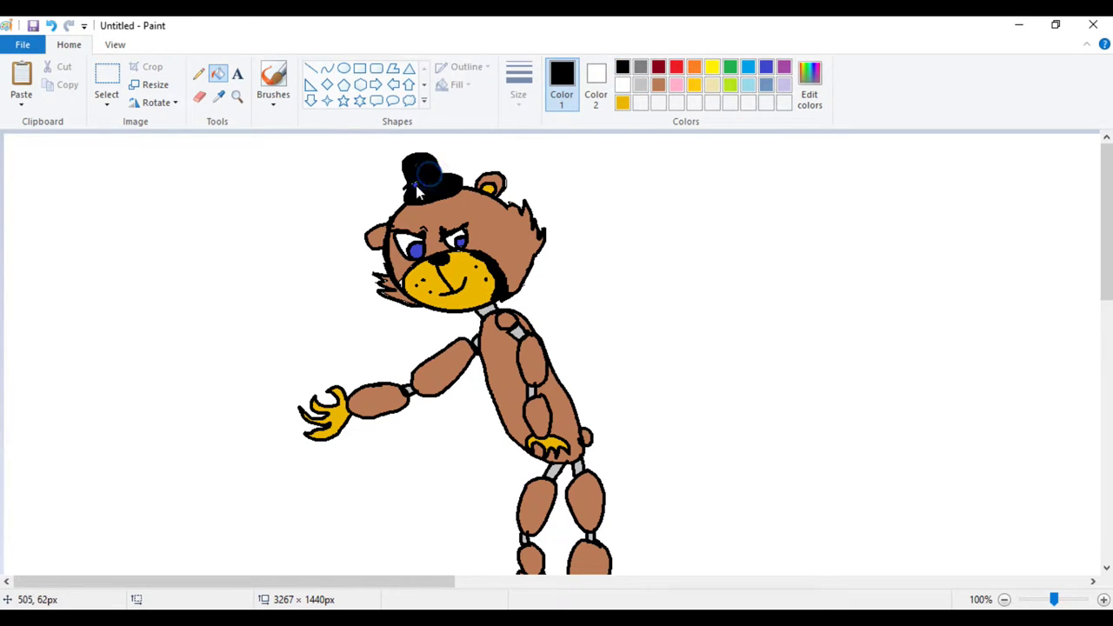
- Draw a gray band line across the black top hat and a white highlight on its crown with the Pencil
left_click(640, 68)
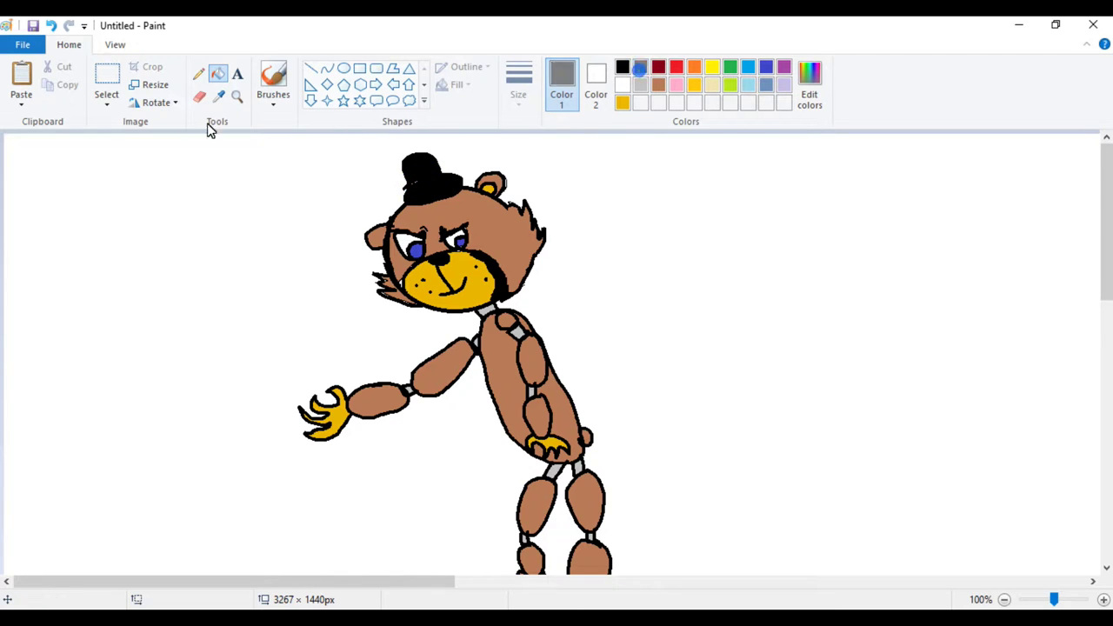
left_click(200, 74)
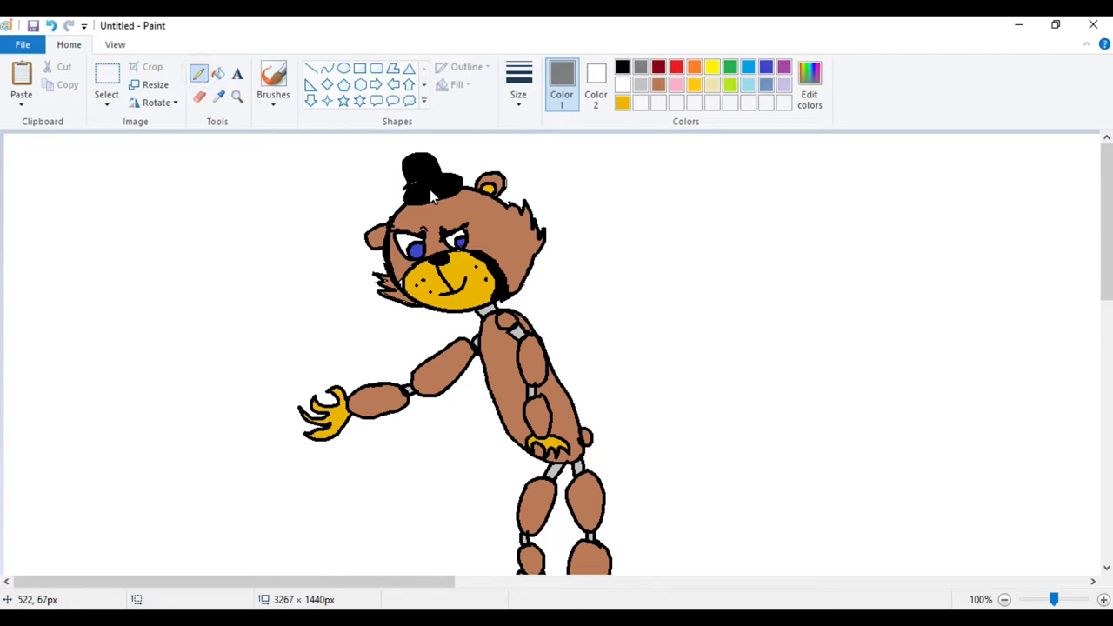
left_click_drag(410, 190, 438, 183)
left_click(622, 85)
left_click(410, 171)
left_click_drag(420, 168, 427, 179)
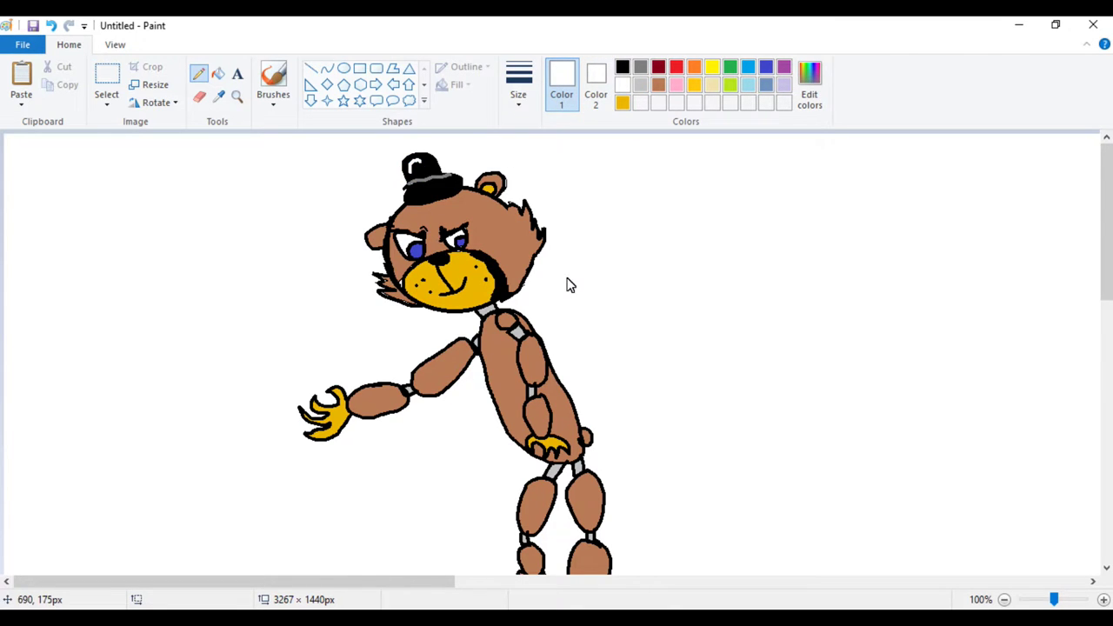
- Add light-blue pencil accents to the irises of both eyes
left_click(746, 69)
left_click(416, 252)
left_click(460, 249)
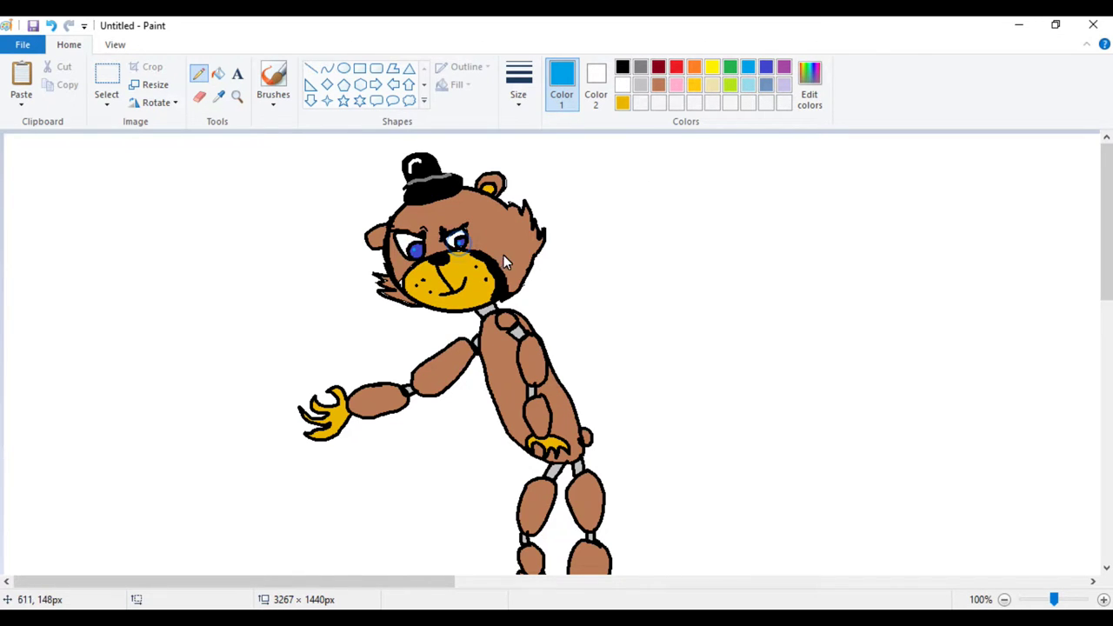
- Shade parts of the muzzle and both hands with the lighter gold using the Pencil
left_click(701, 87)
left_click(696, 68)
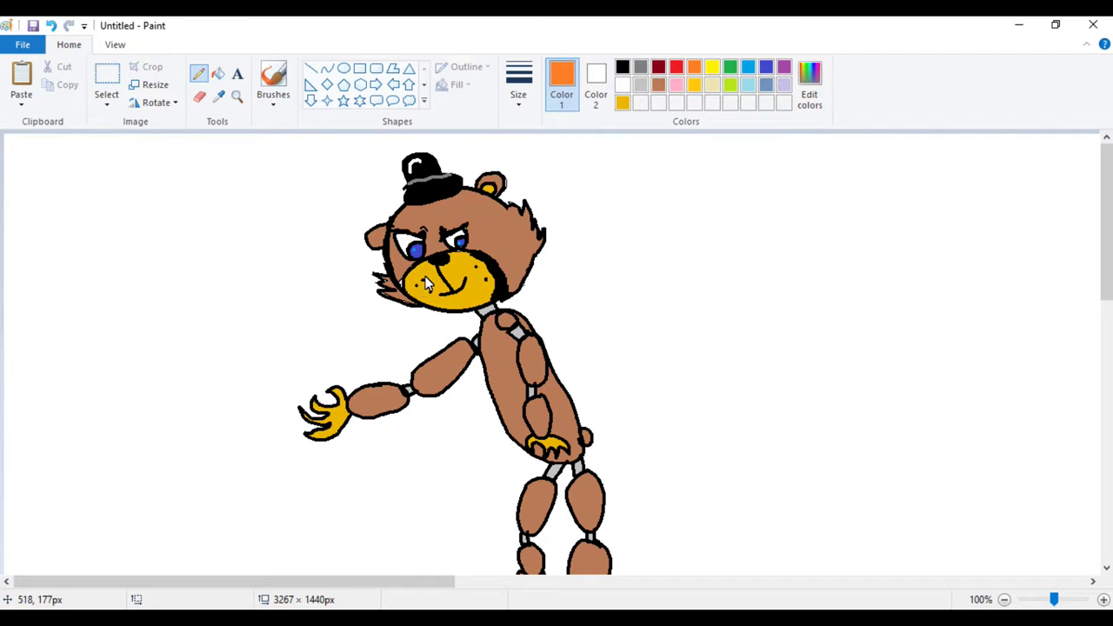
left_click(695, 86)
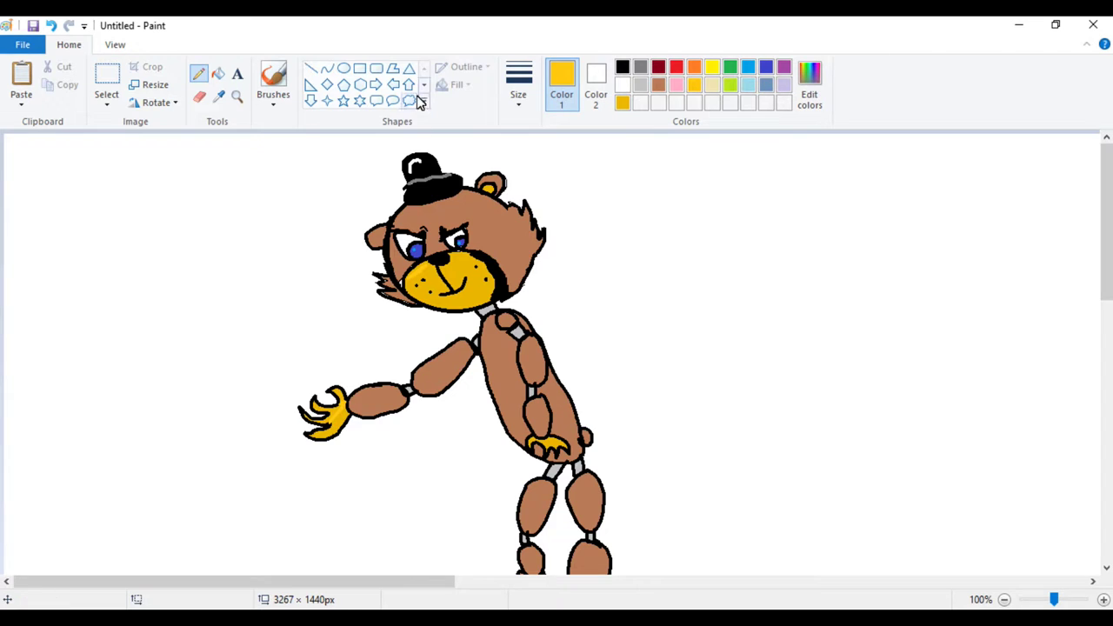
left_click(218, 74)
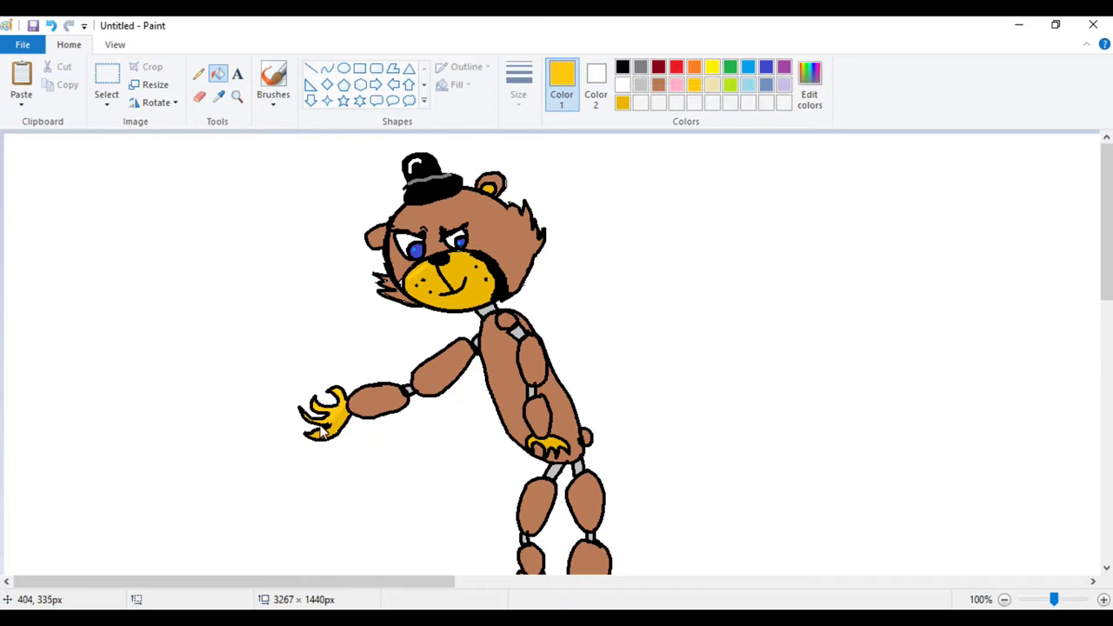
left_click(198, 73)
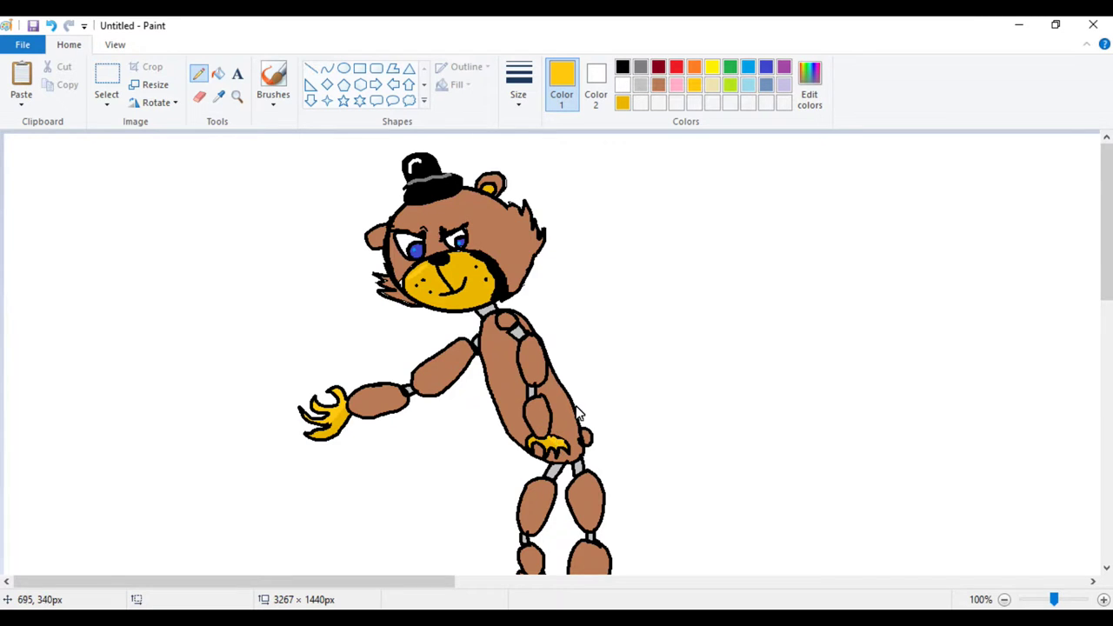
- Fill the light-gray neck joint with dark gray
scroll(580, 415, "down", 3)
scroll(584, 403, "up", 2)
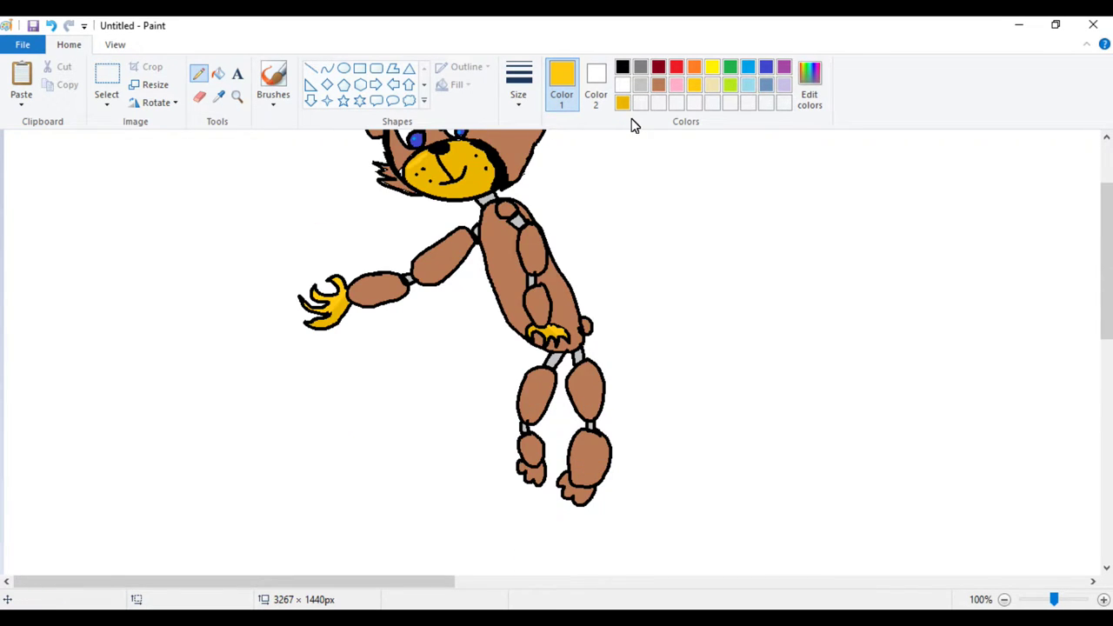
scroll(585, 269, "up", 1)
scroll(588, 287, "down", 1)
scroll(565, 232, "up", 3)
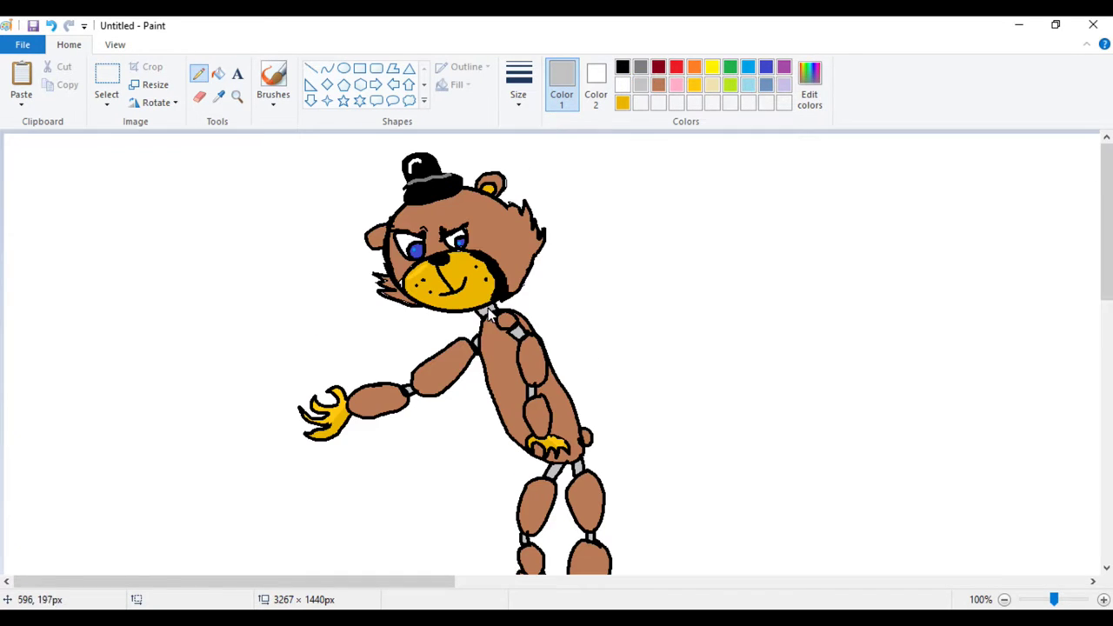
left_click(487, 313)
left_click(642, 73)
left_click(217, 75)
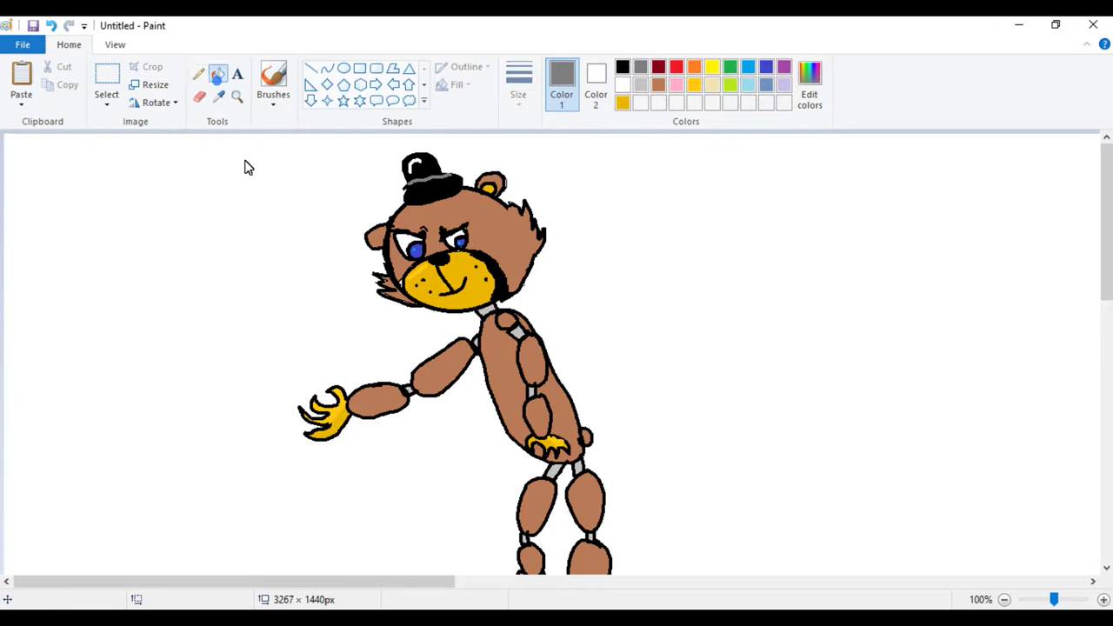
left_click(487, 318)
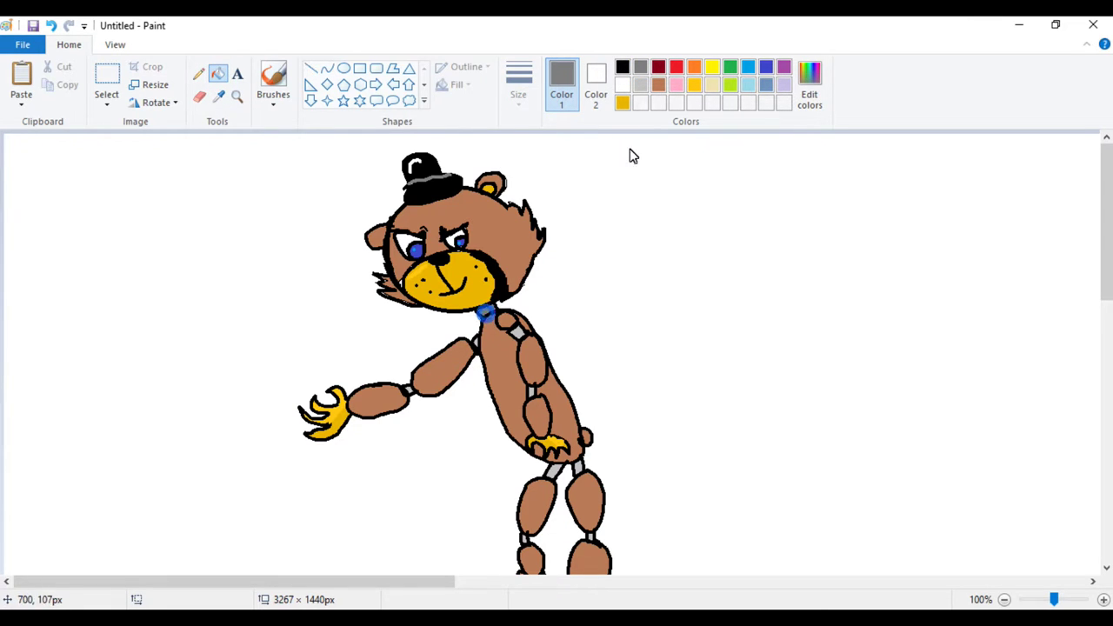
- Add a light-gray pencil highlight to the dark-gray neck
left_click(622, 84)
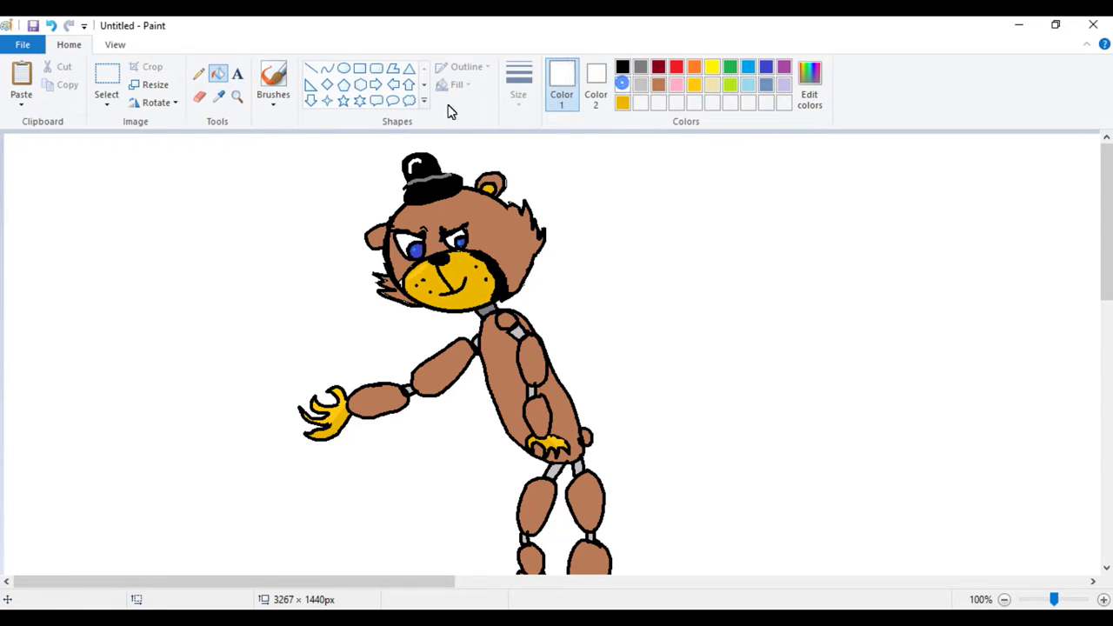
left_click(198, 74)
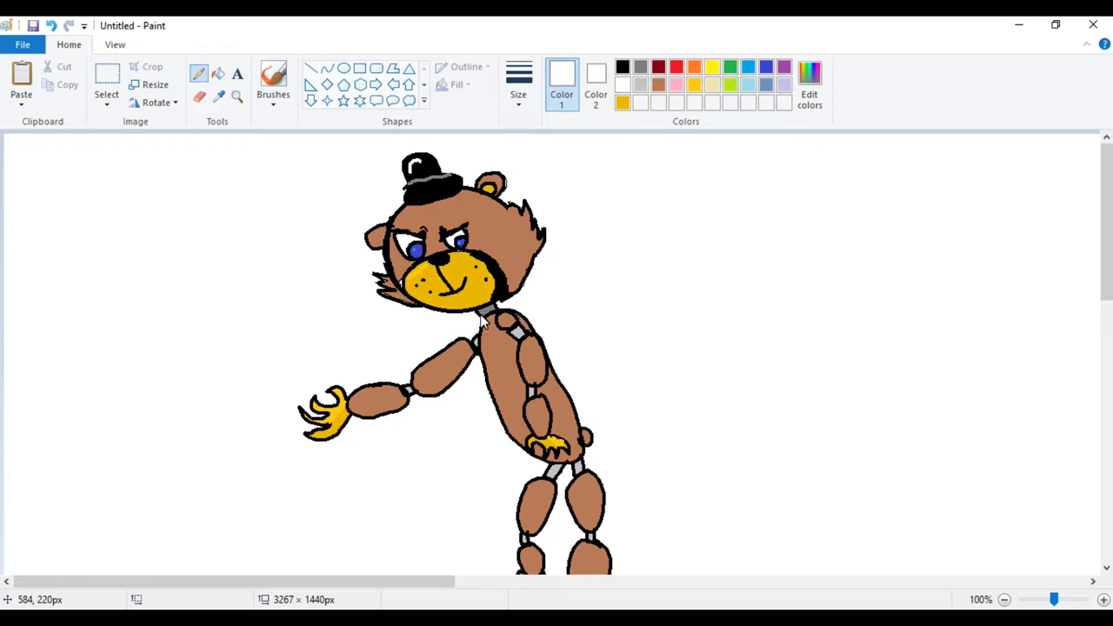
left_click(642, 83)
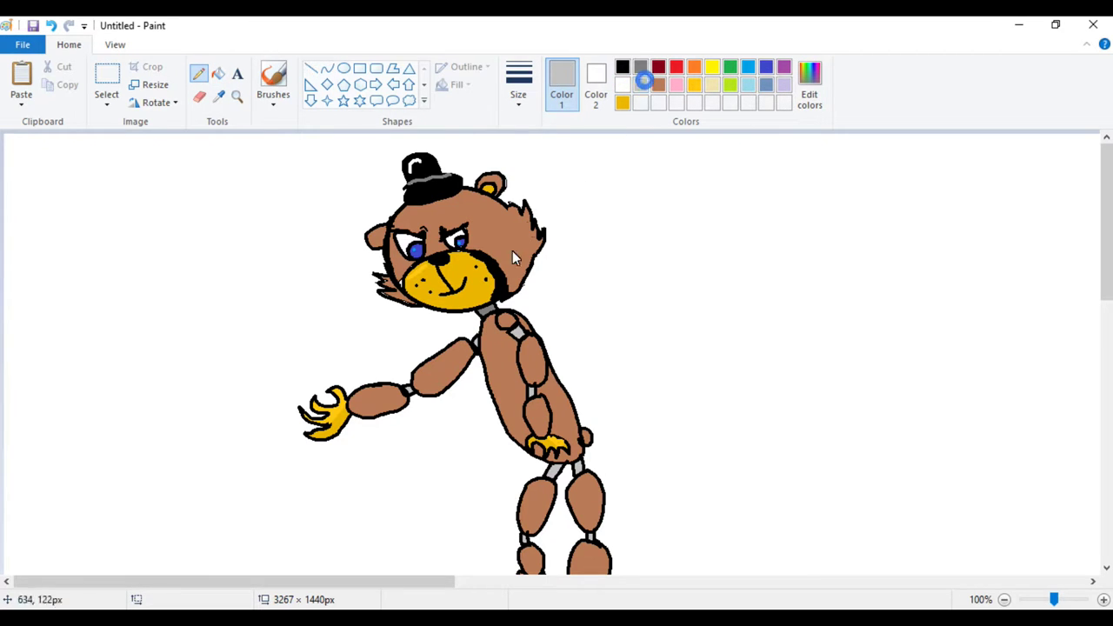
left_click(485, 319)
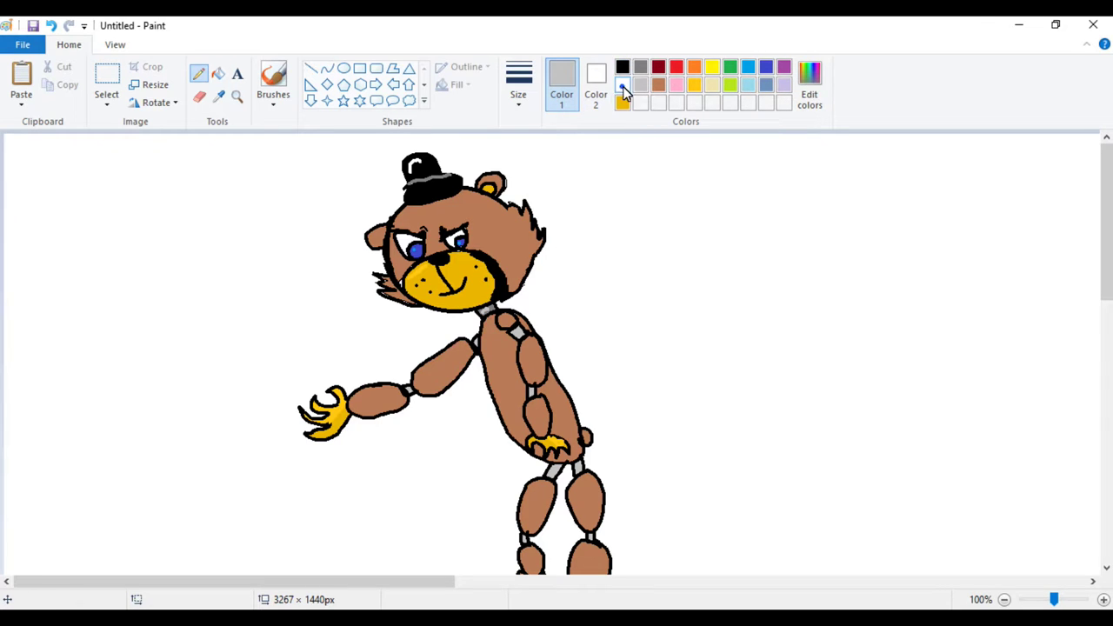
- Add small white pencil highlights to the gray joints of the arms and legs
left_click(623, 84)
mouse_move(516, 342)
left_mouse_down()
mouse_move(511, 330)
mouse_move(521, 348)
left_mouse_up()
left_click(530, 393)
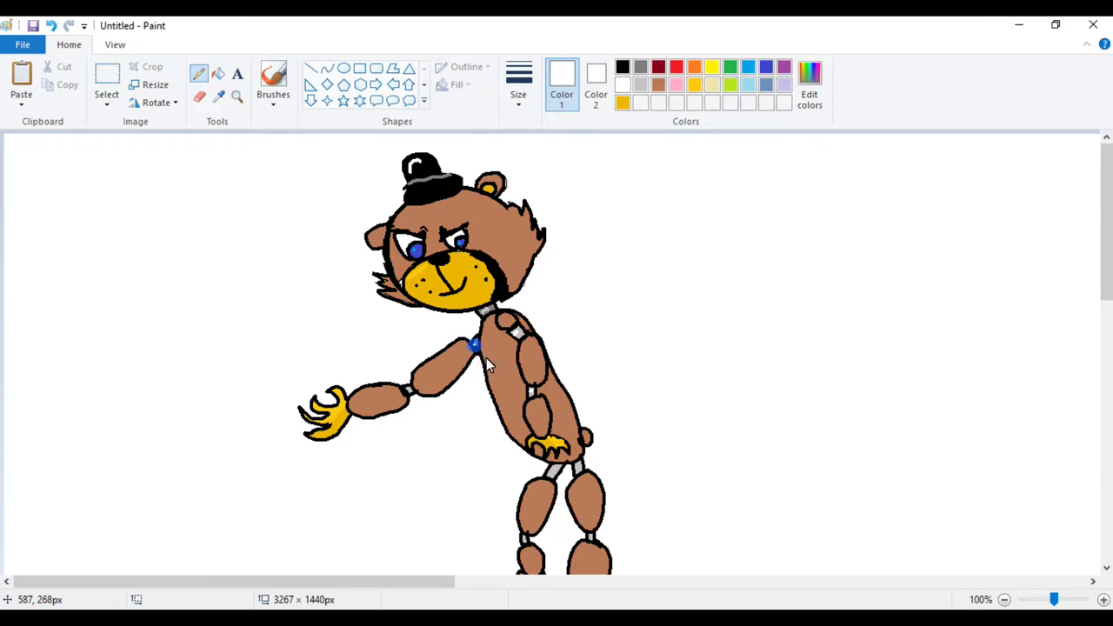
left_click(411, 393)
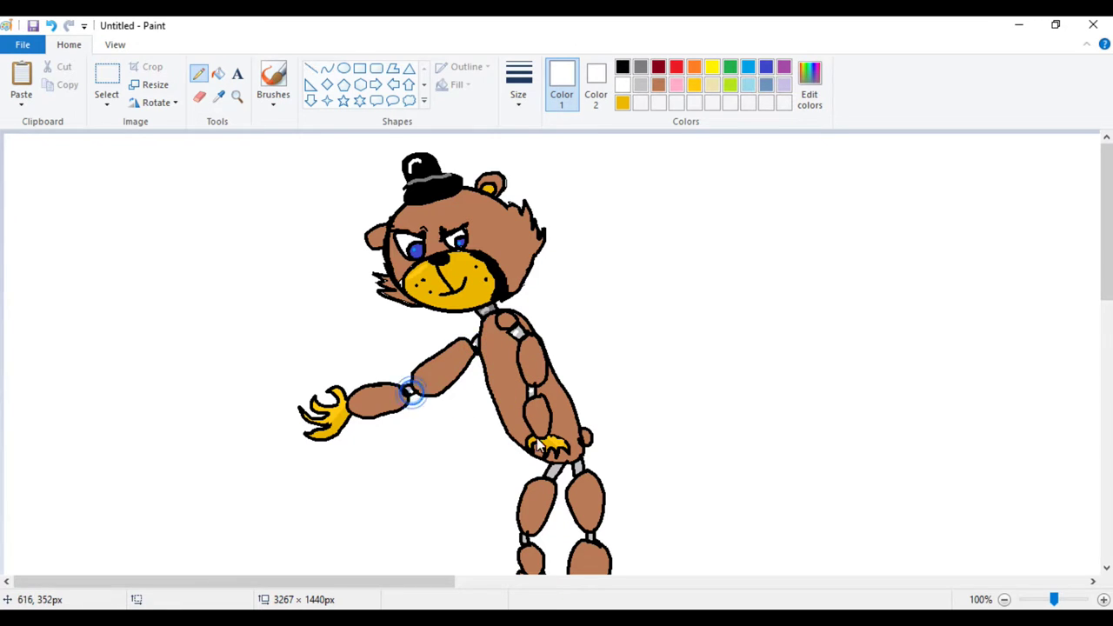
left_click(548, 472)
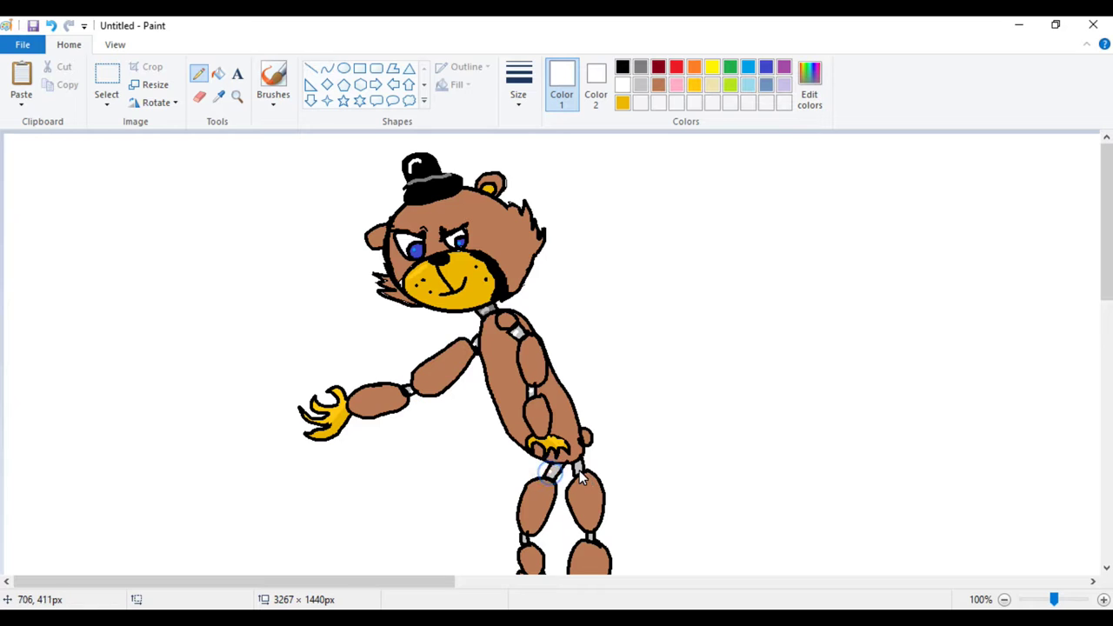
left_click(576, 468)
scroll(635, 263, "down", 3)
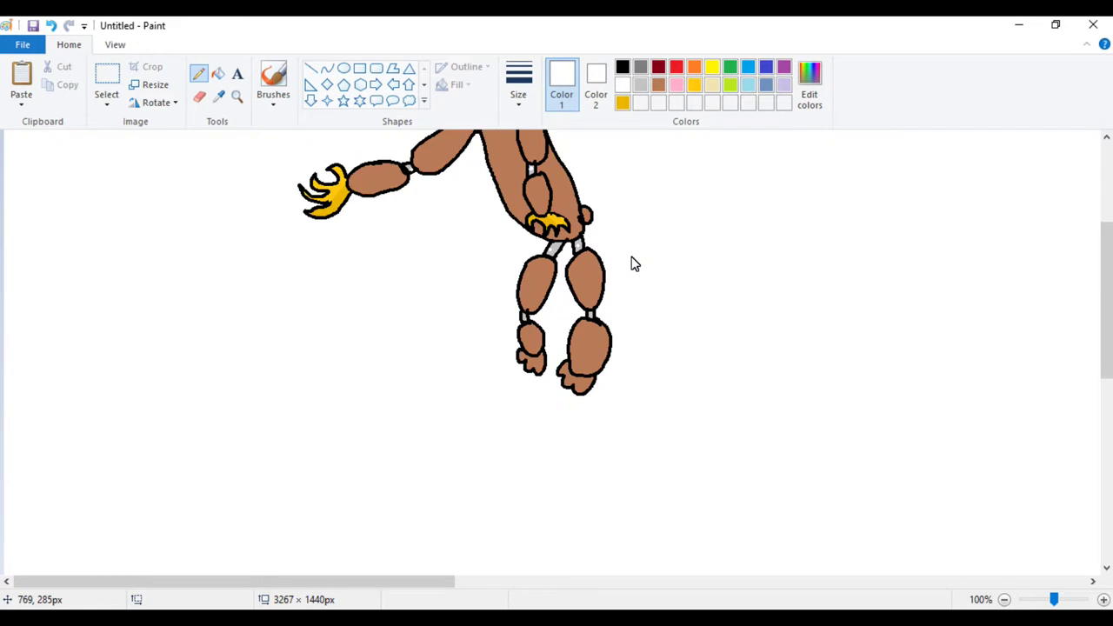
scroll(635, 255, "up", 3)
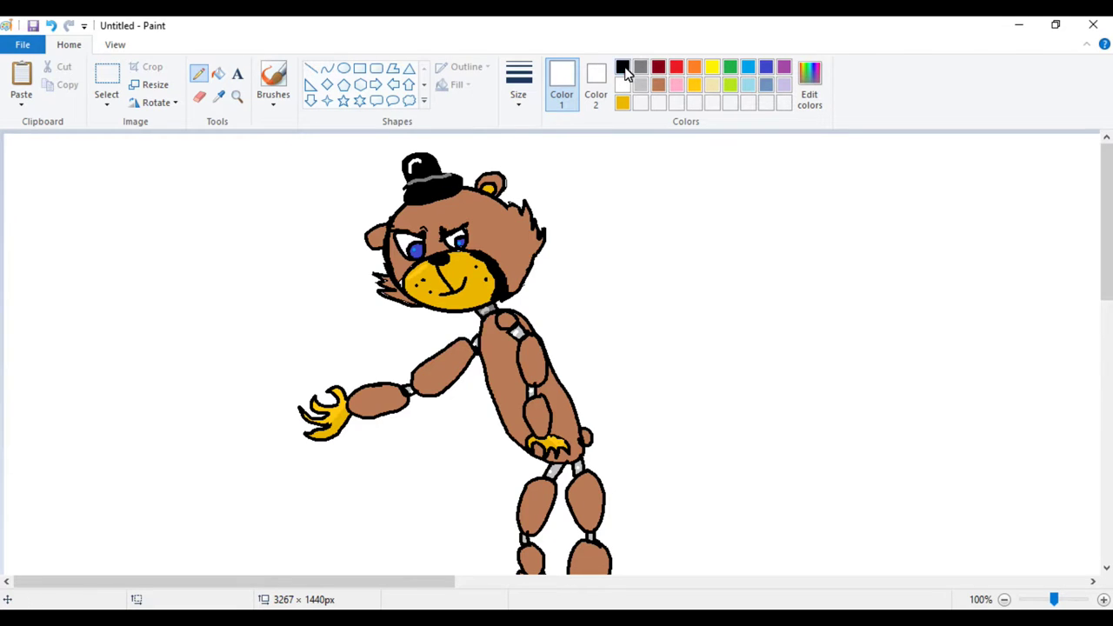
- Draw a black horizontal ground line about 624 px long from the canvas's left edge to the bear's feet
left_click(622, 68)
left_click(311, 69)
scroll(328, 514, "down", 2)
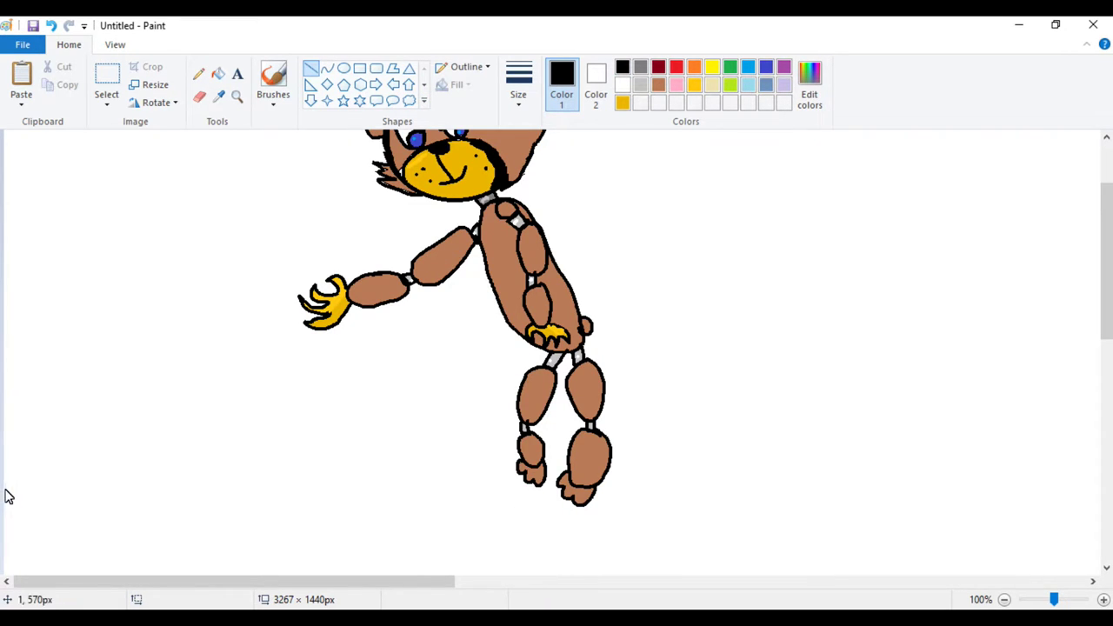
left_click_drag(7, 496, 514, 496)
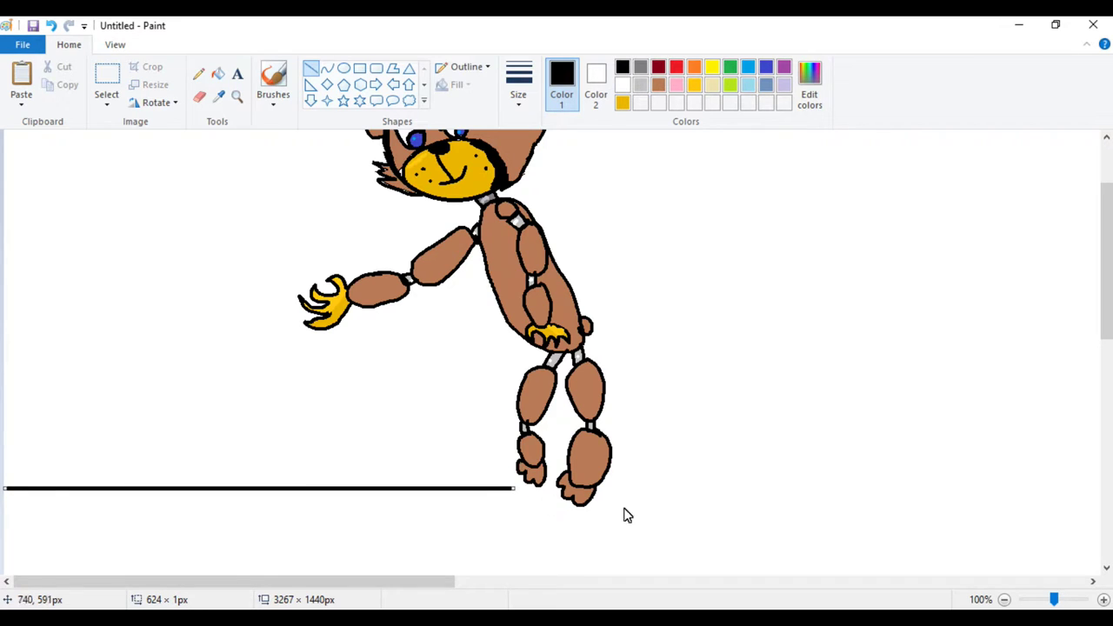
left_click(651, 511)
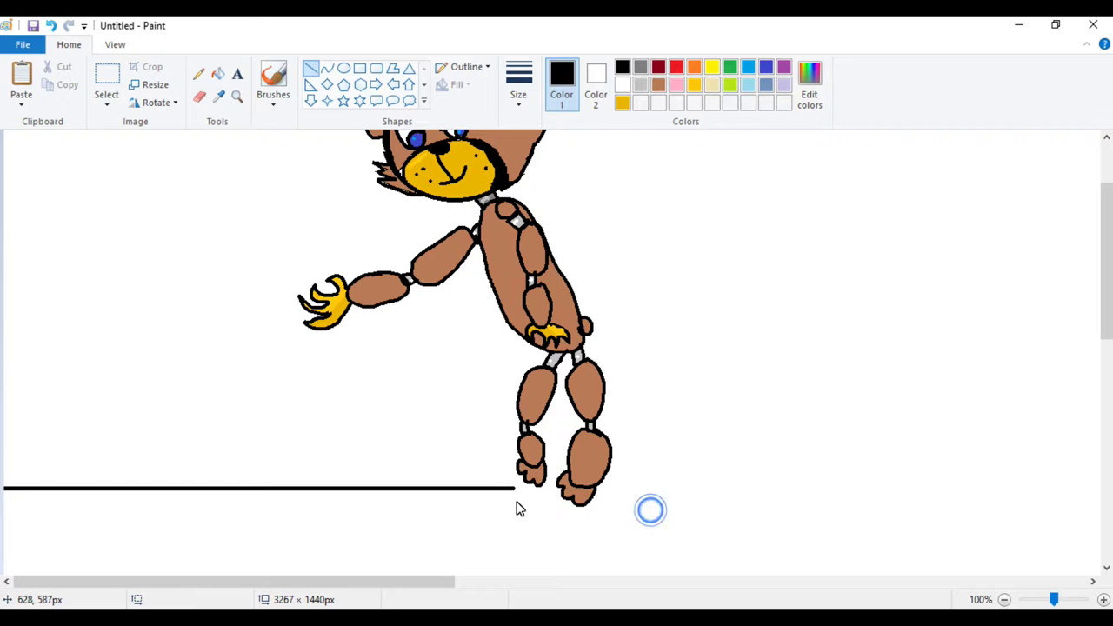
- Continue the ground line between the two feet and add a segment about 636 px long running right from the front foot
left_click_drag(508, 492, 563, 492)
left_click(618, 497)
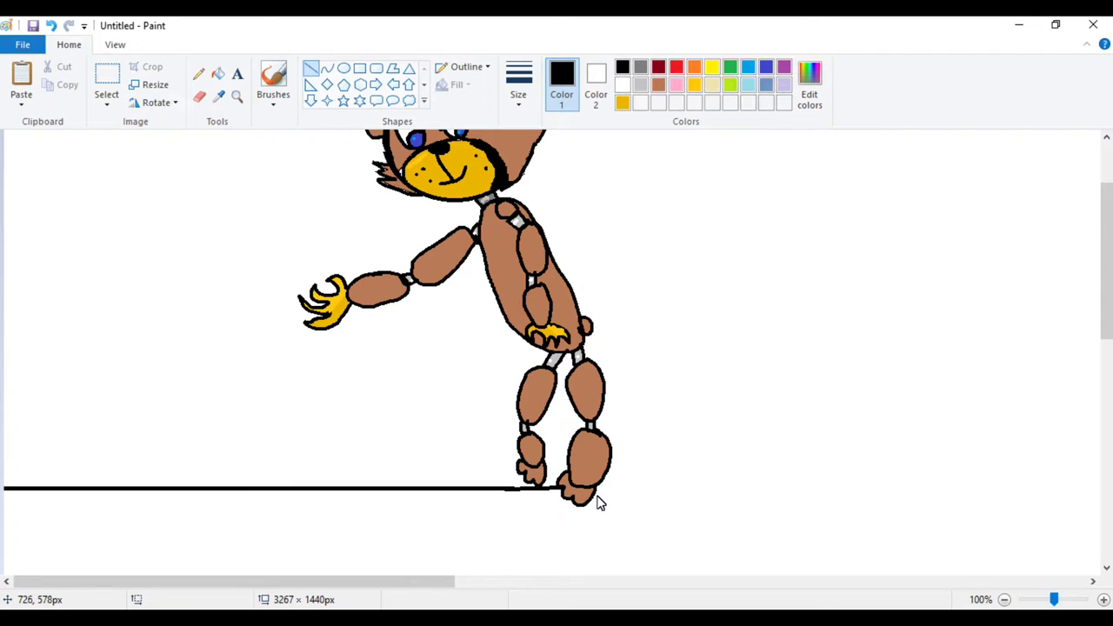
left_click_drag(597, 495, 1112, 494)
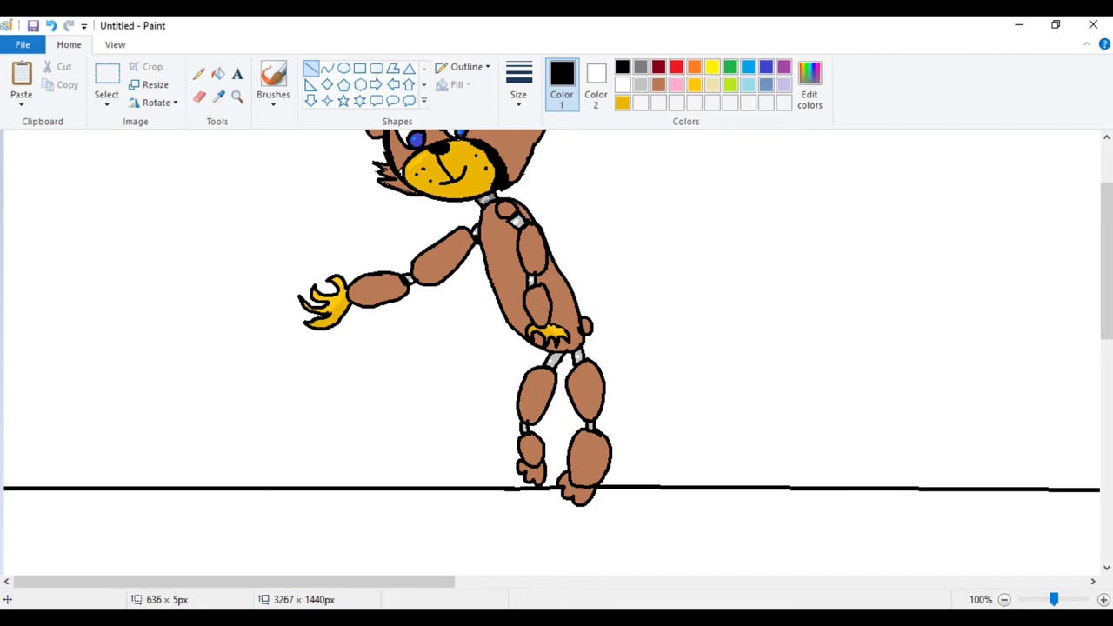
left_click(1000, 431)
- Extend the ground line to the canvas's right edge with two black line segments about 1365 px and 598 px long
scroll(998, 428, "down", 6)
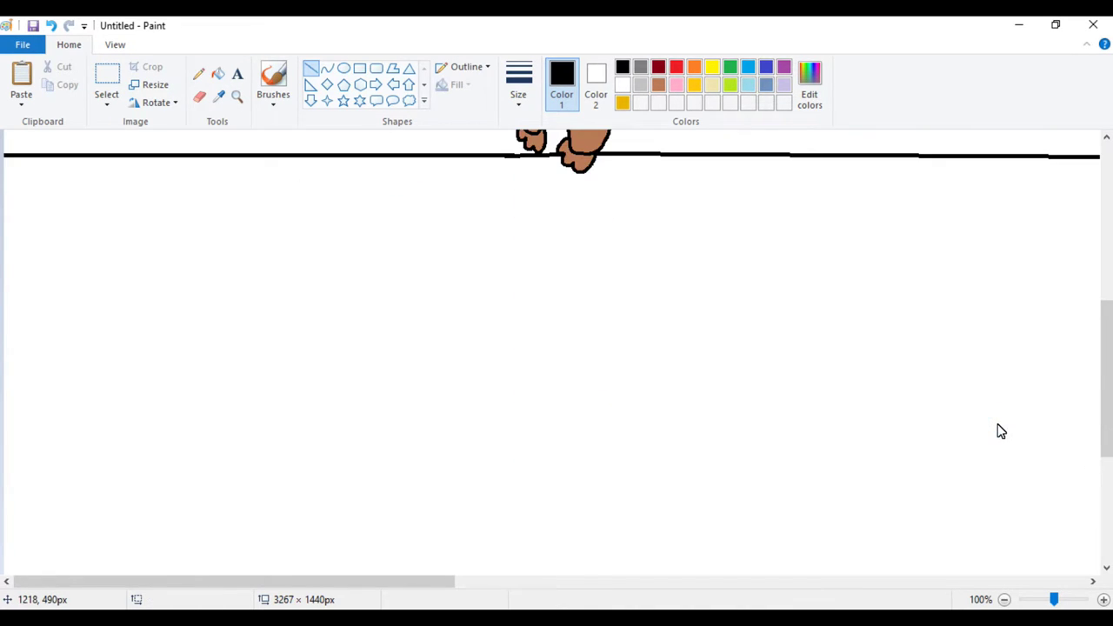
scroll(998, 428, "up", 2)
left_click_drag(207, 579, 663, 589)
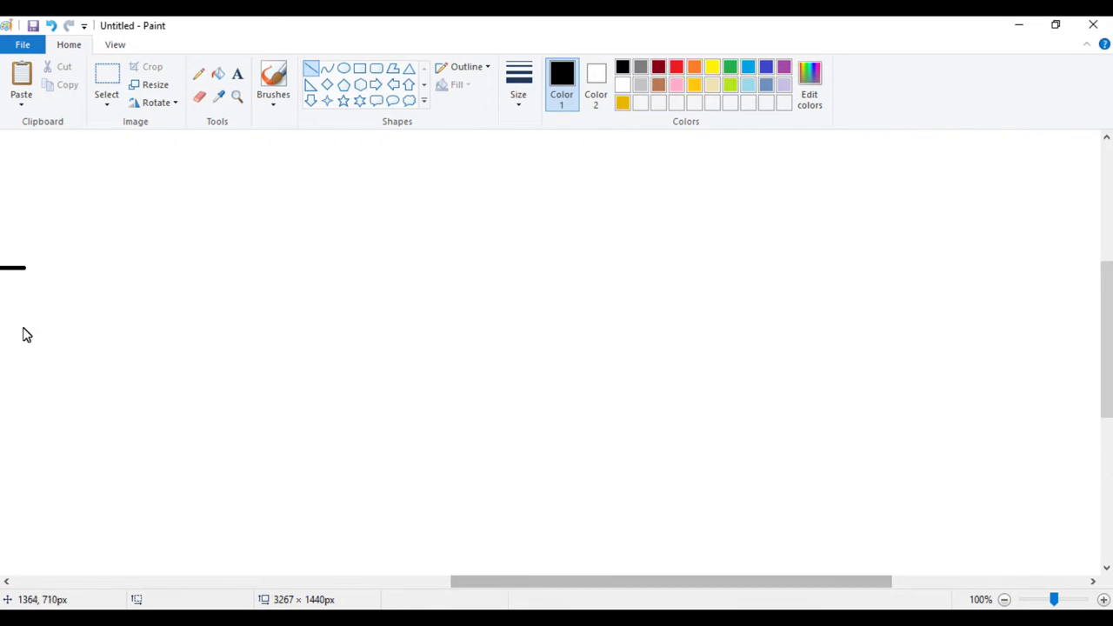
left_click_drag(4, 270, 1105, 255)
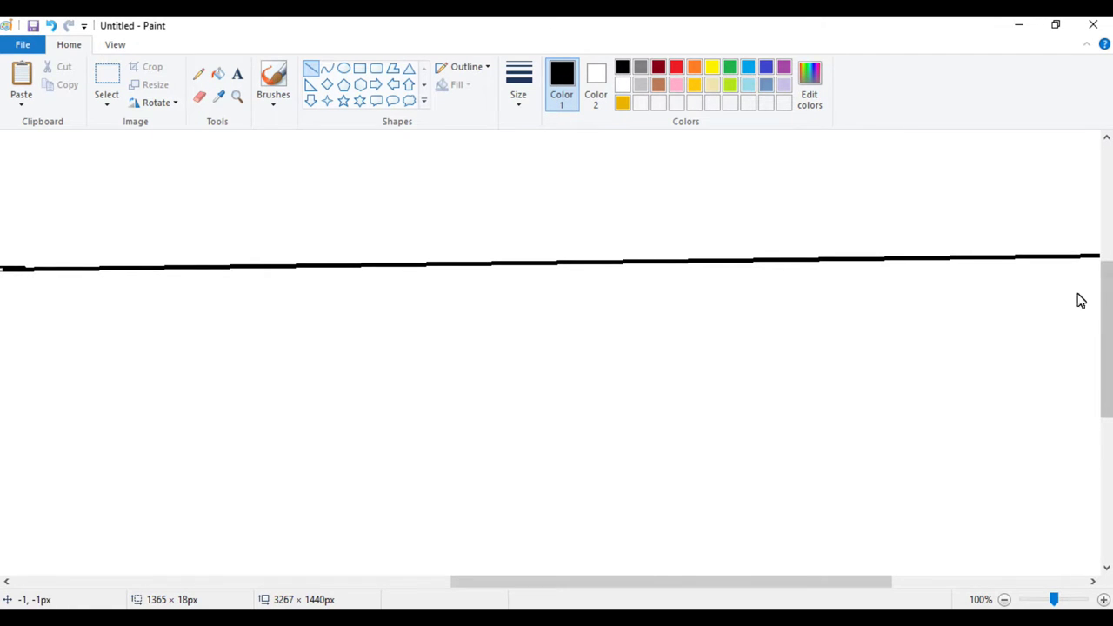
left_click_drag(634, 581, 865, 545)
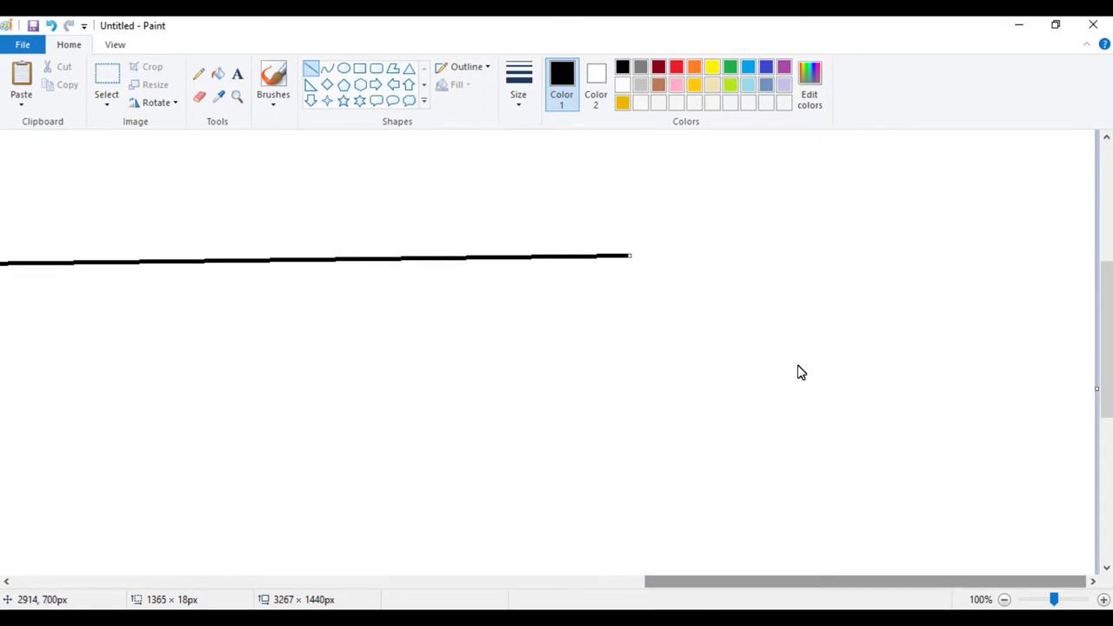
left_click(658, 277)
left_click_drag(630, 256, 1112, 246)
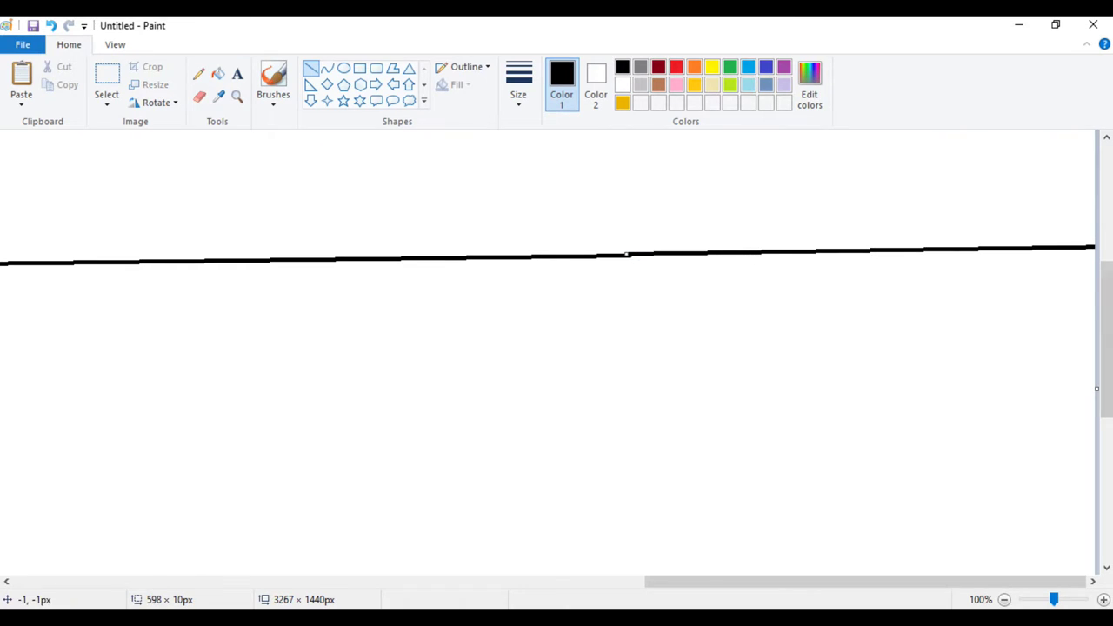
- Zoom out to 25% and draw a black diagonal line spanning about 157 × 157 px near the canvas's upper-left corner
left_click(1003, 599)
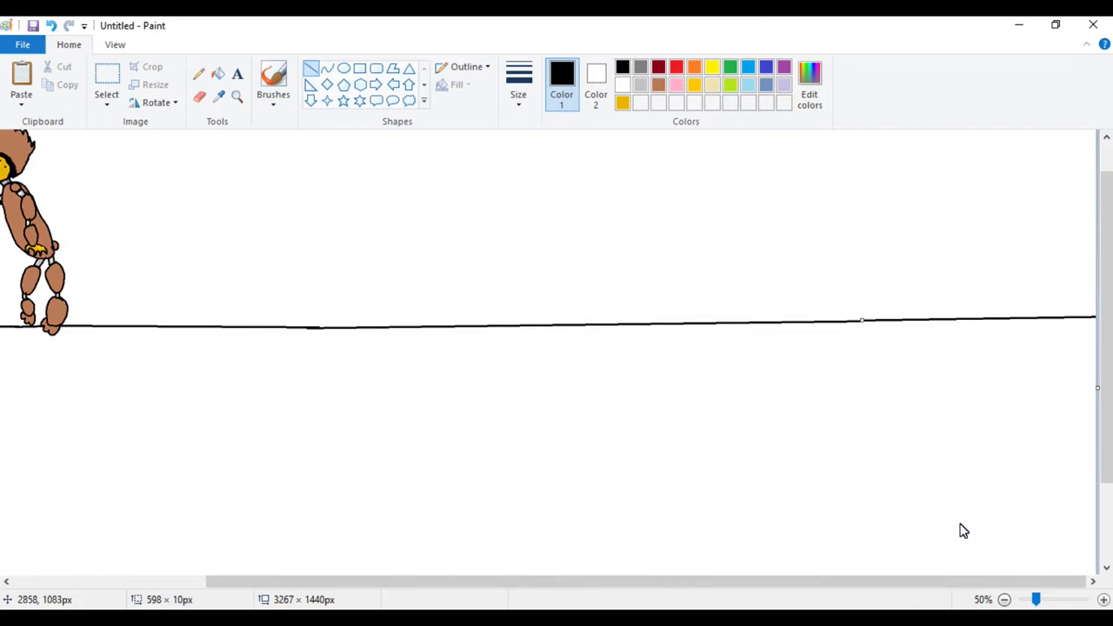
scroll(832, 589, "left", 3)
left_click_drag(828, 581, 793, 582)
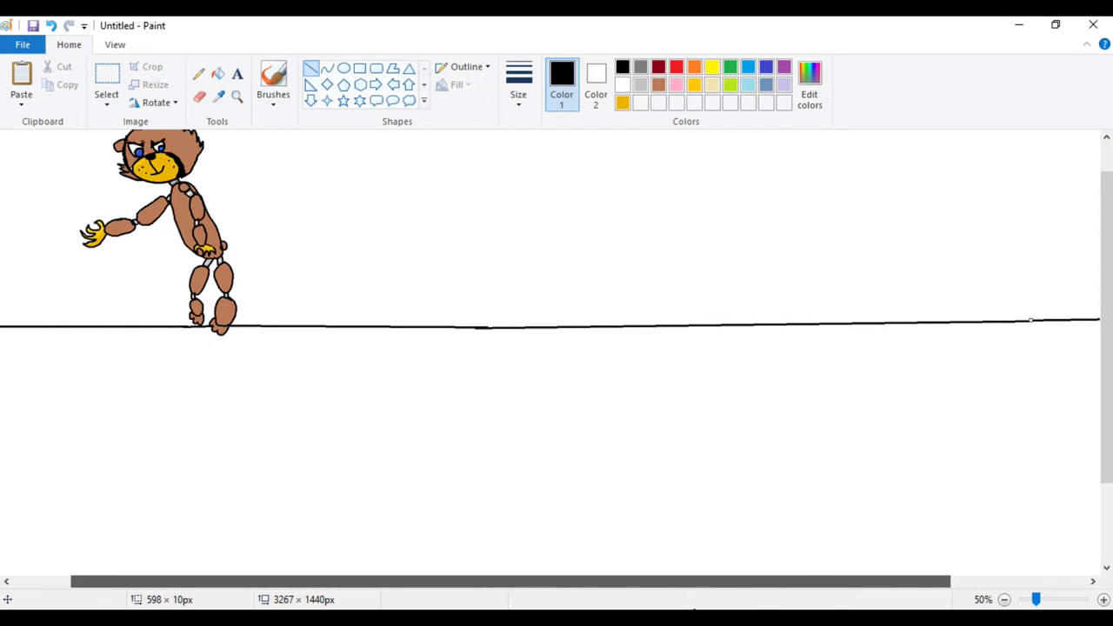
left_click(1003, 599)
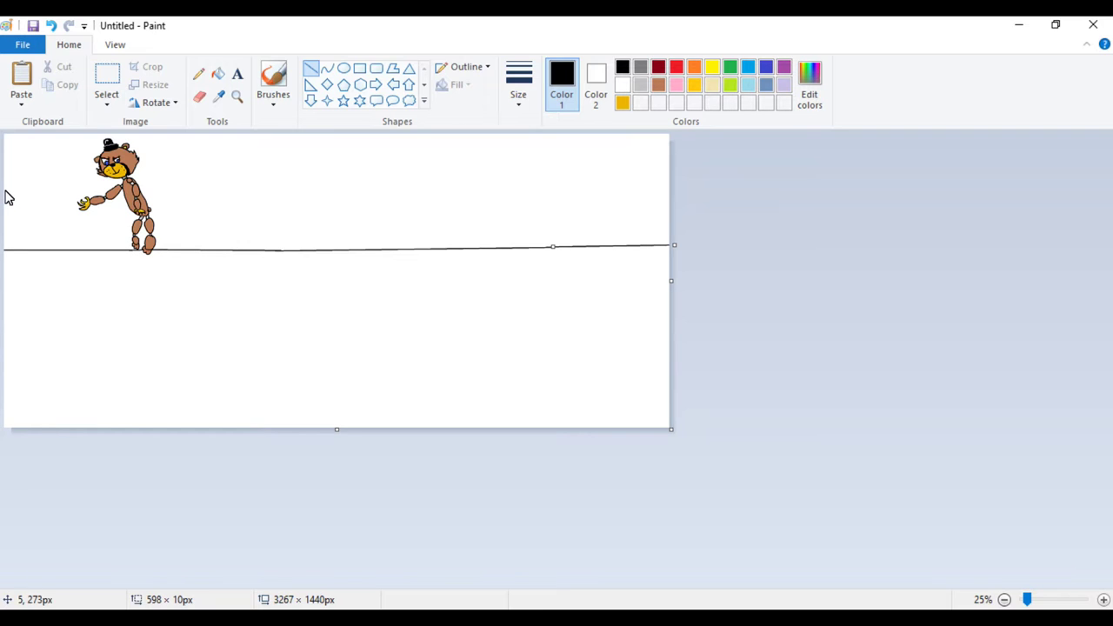
left_click_drag(6, 184, 37, 148)
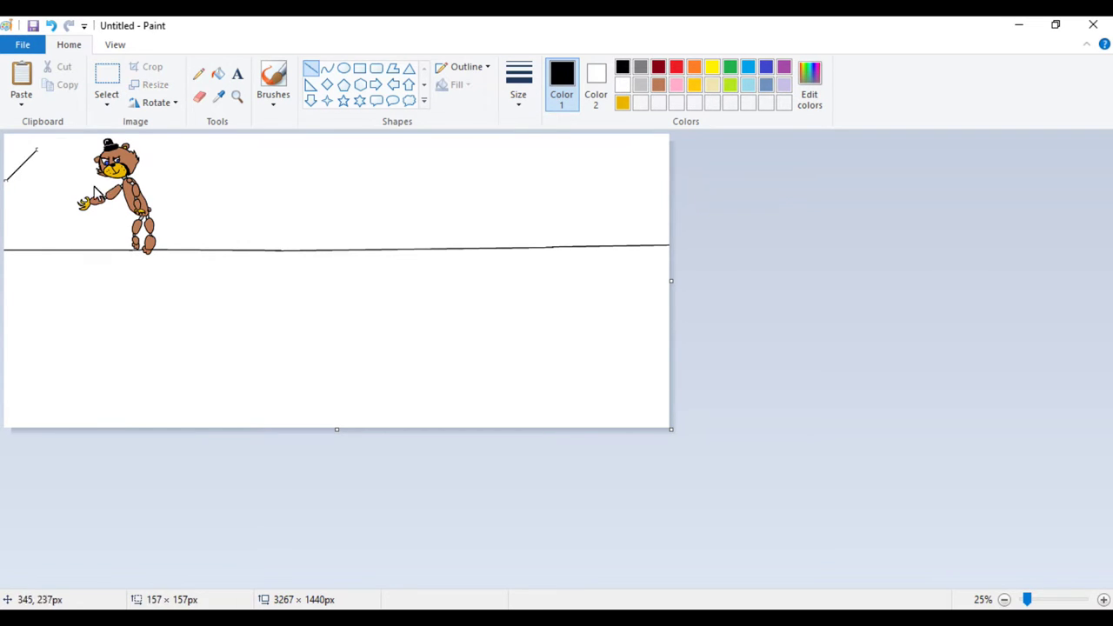
- Undo the diagonal line and frame the bear with a black rectangle reaching from the canvas's top edge to below the ground line
left_click(52, 26)
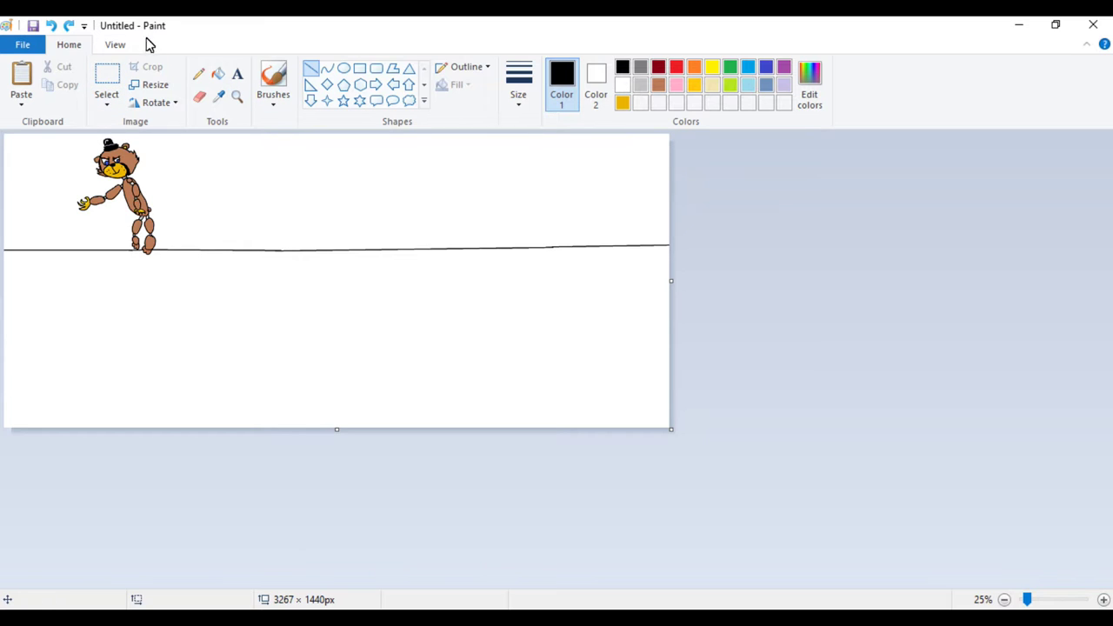
left_click(364, 73)
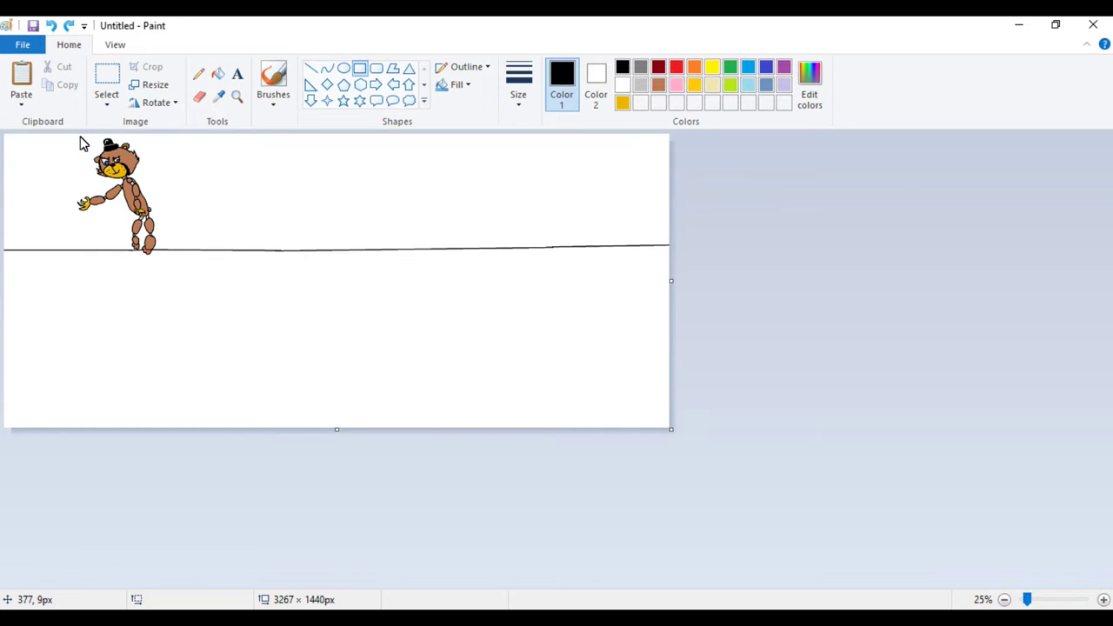
left_click_drag(76, 135, 173, 291)
left_click(219, 275)
- Add the text CELEBRATE in 48-point Comic Sans MS inside the frame, just below the bear's feet
left_click(236, 74)
left_click(86, 276)
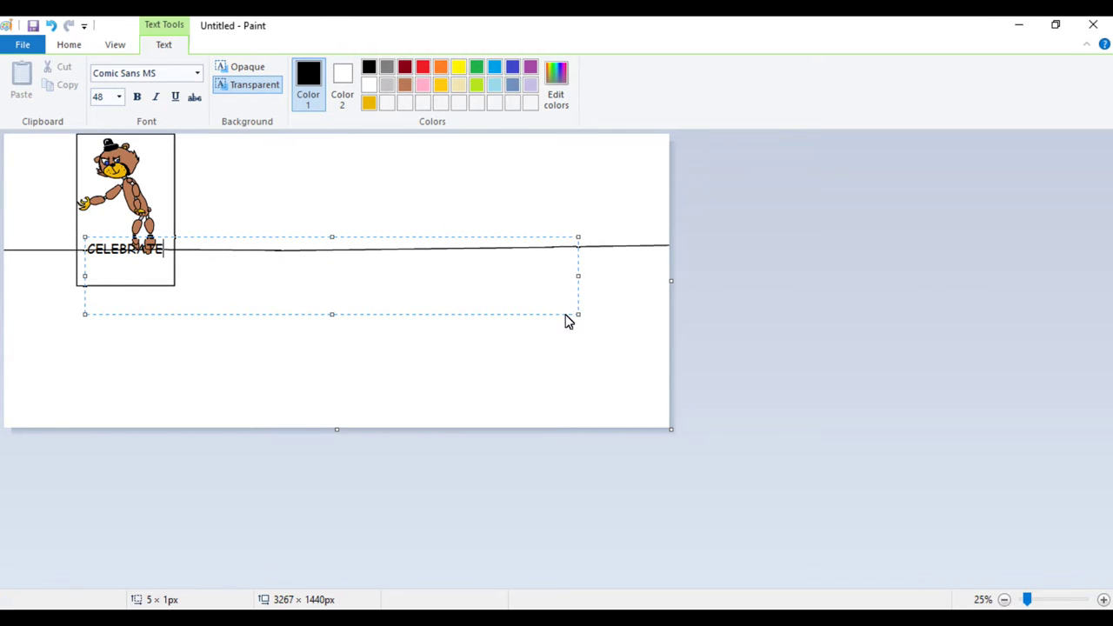
mouse_move(566, 320)
left_mouse_down()
mouse_move(542, 342)
mouse_move(562, 339)
left_mouse_up()
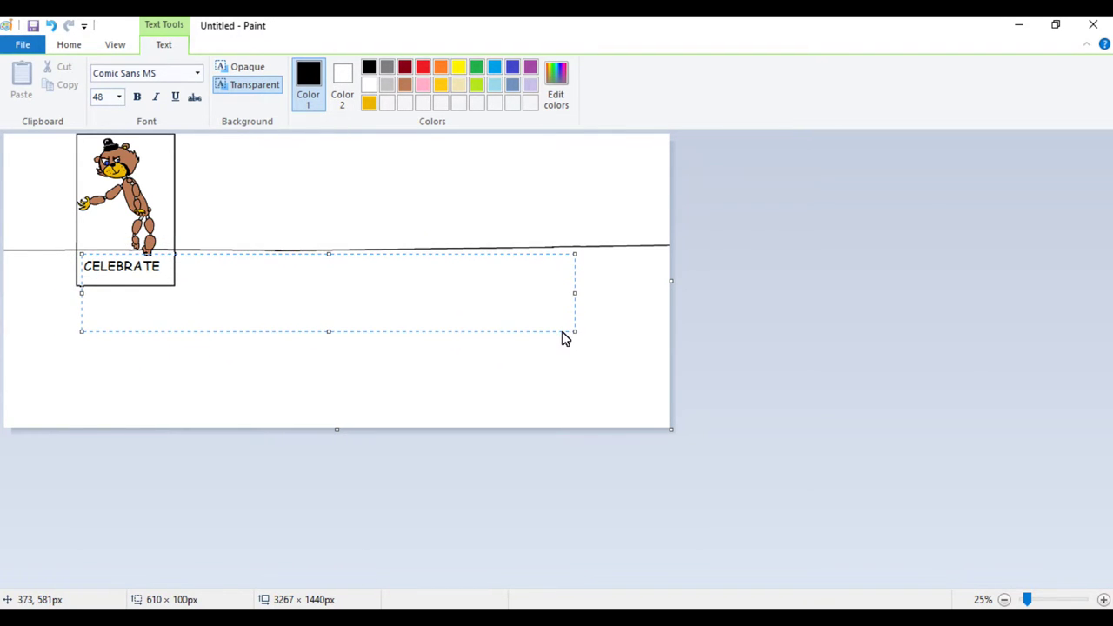
left_click(537, 225)
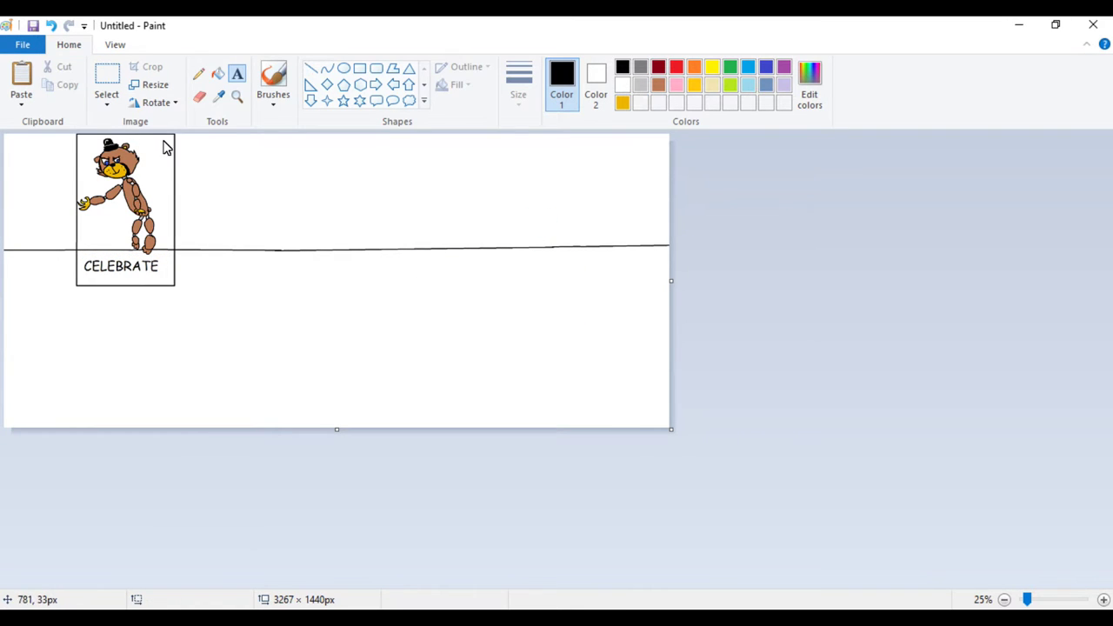
- Fill the frame's background and the gap between the bear's legs light gray, and the area below the ground line brown
left_click(218, 75)
left_click(640, 87)
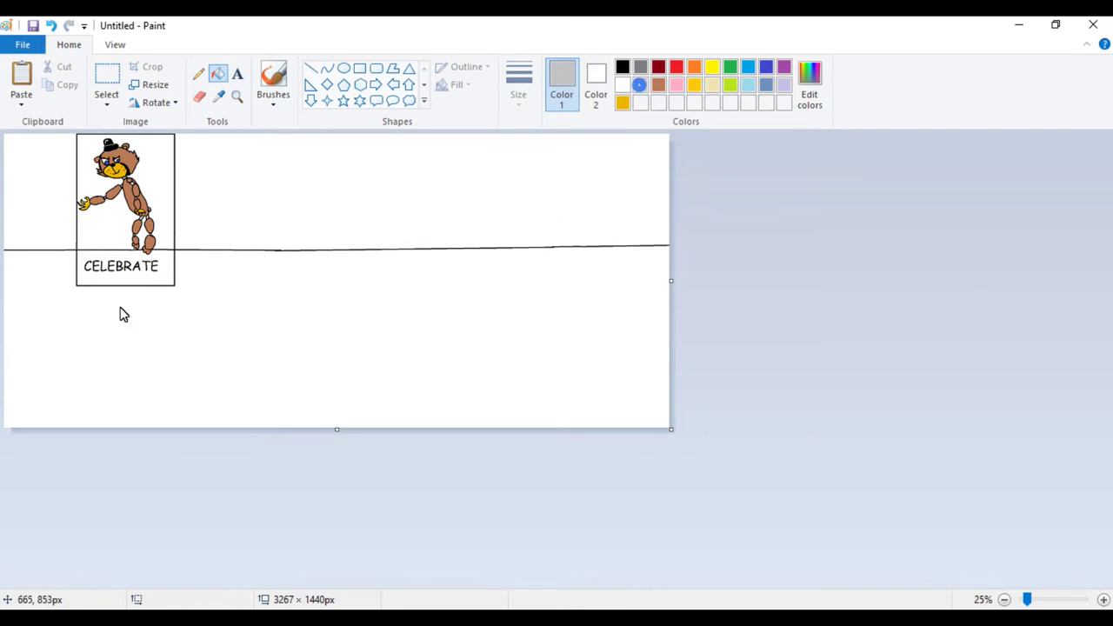
left_click(156, 174)
left_click(114, 238)
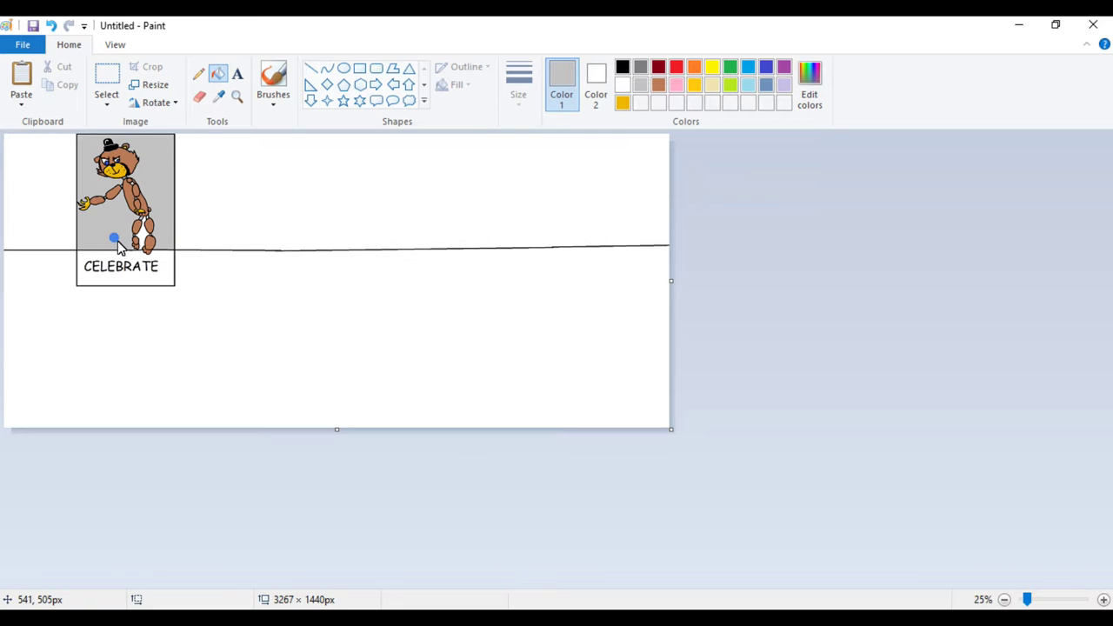
left_click(144, 236)
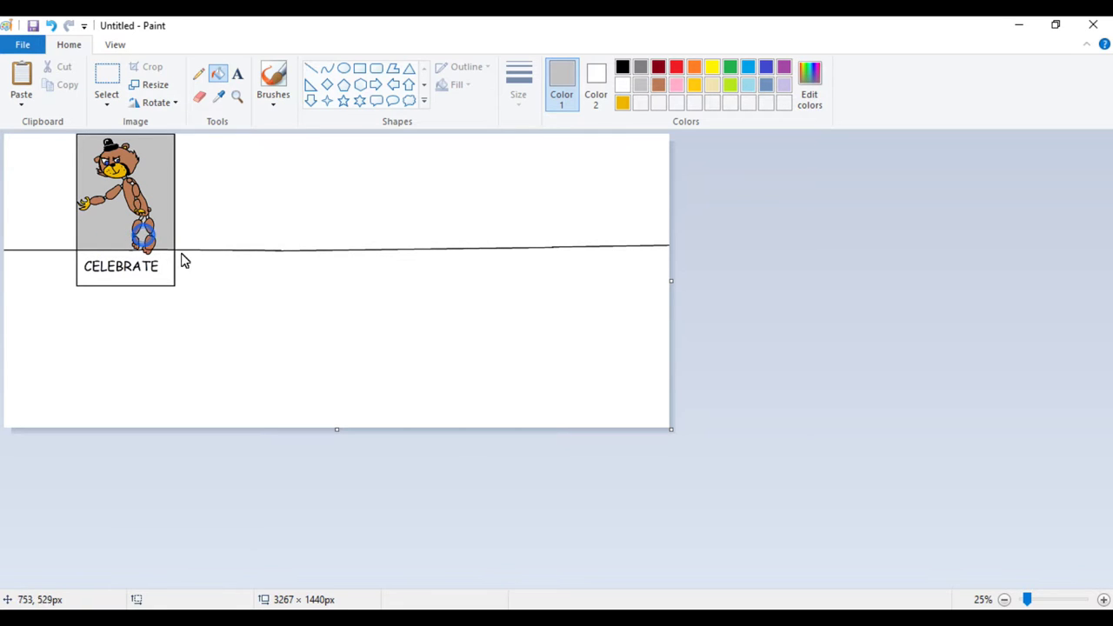
left_click(659, 86)
left_click(479, 335)
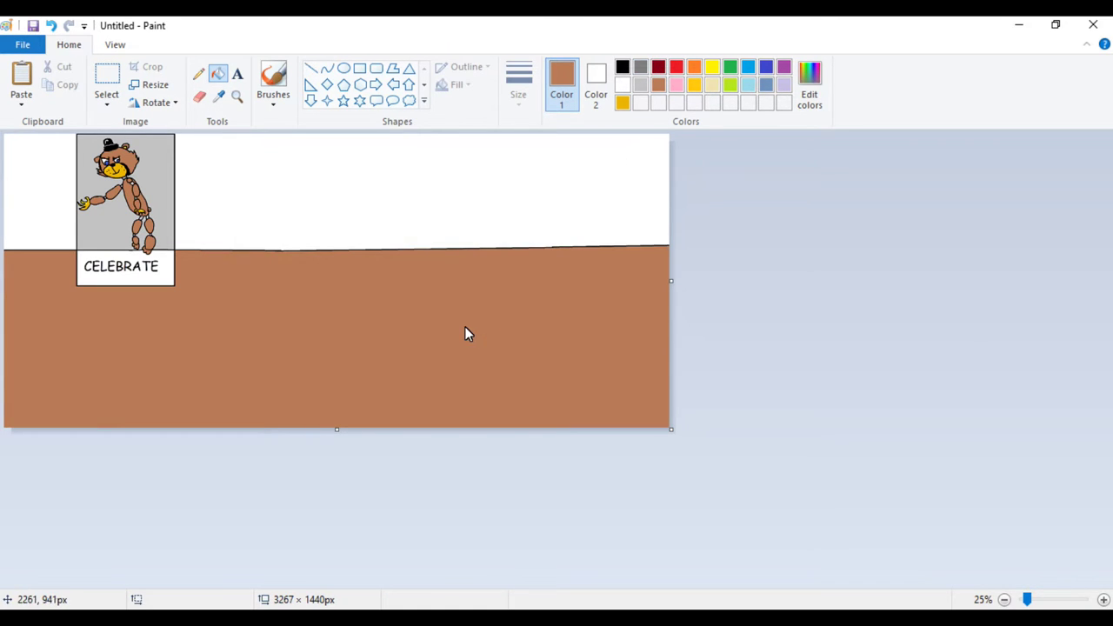
- Outline a doorway beside the poster with a black slanted top line about 329 × 105 px and a side line about 1393 px tall
left_click(622, 67)
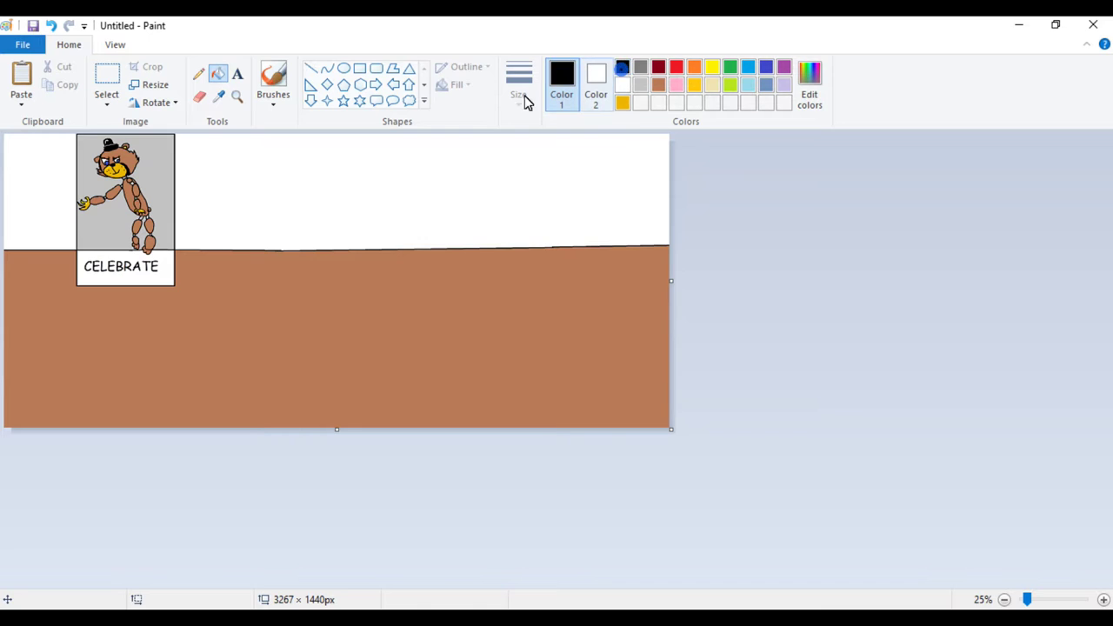
left_click(198, 74)
left_click(311, 68)
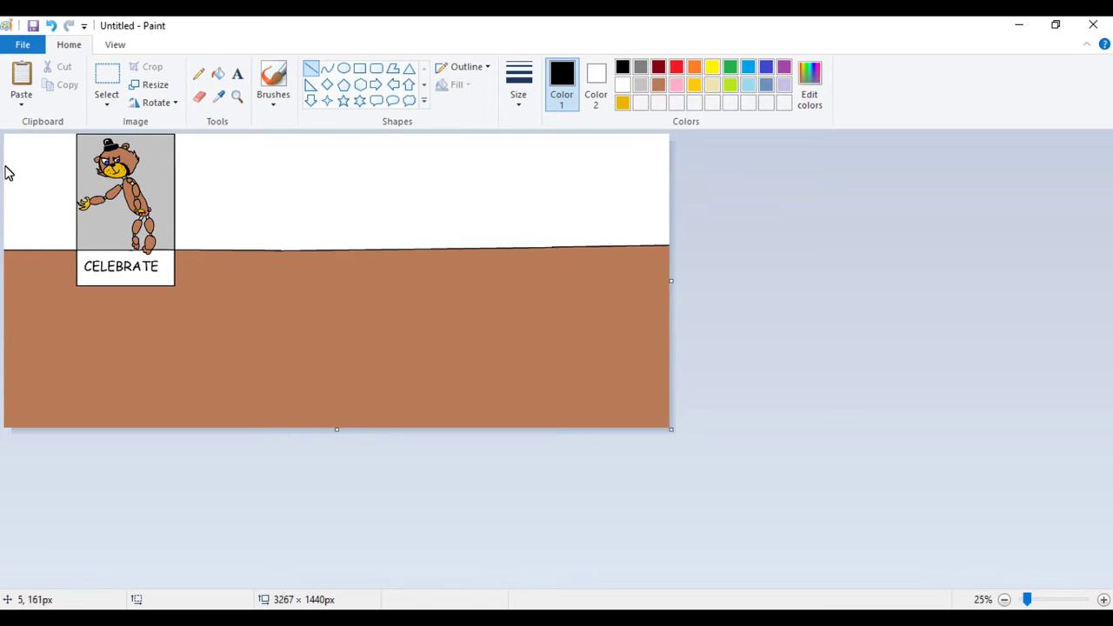
left_click_drag(4, 154, 72, 179)
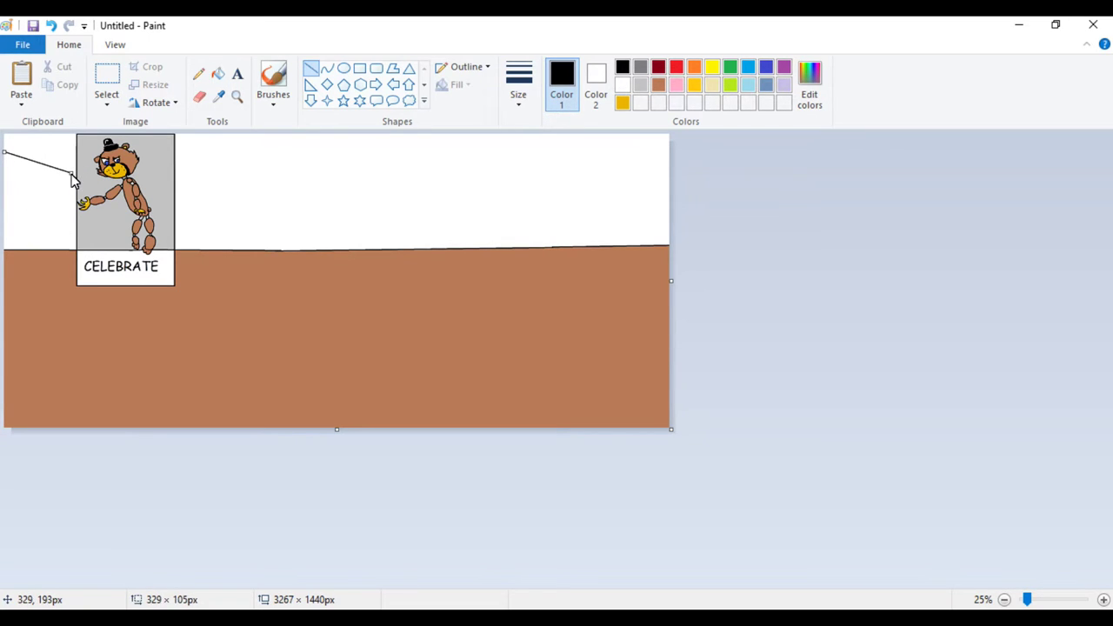
left_click_drag(80, 427, 69, 174)
left_click_drag(82, 425, 71, 459)
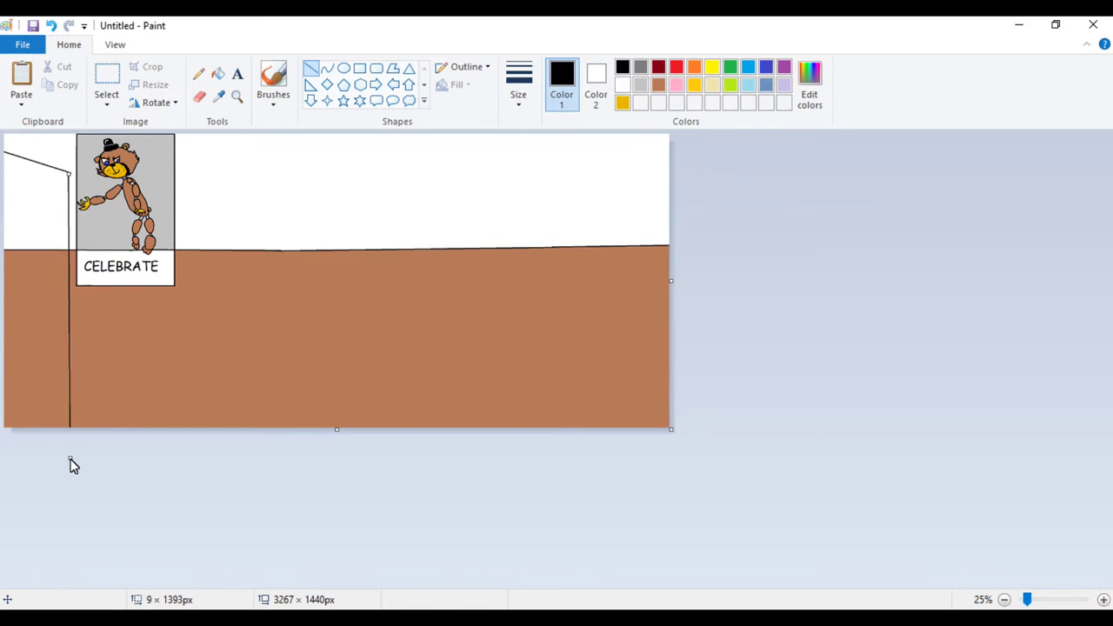
left_click(217, 77)
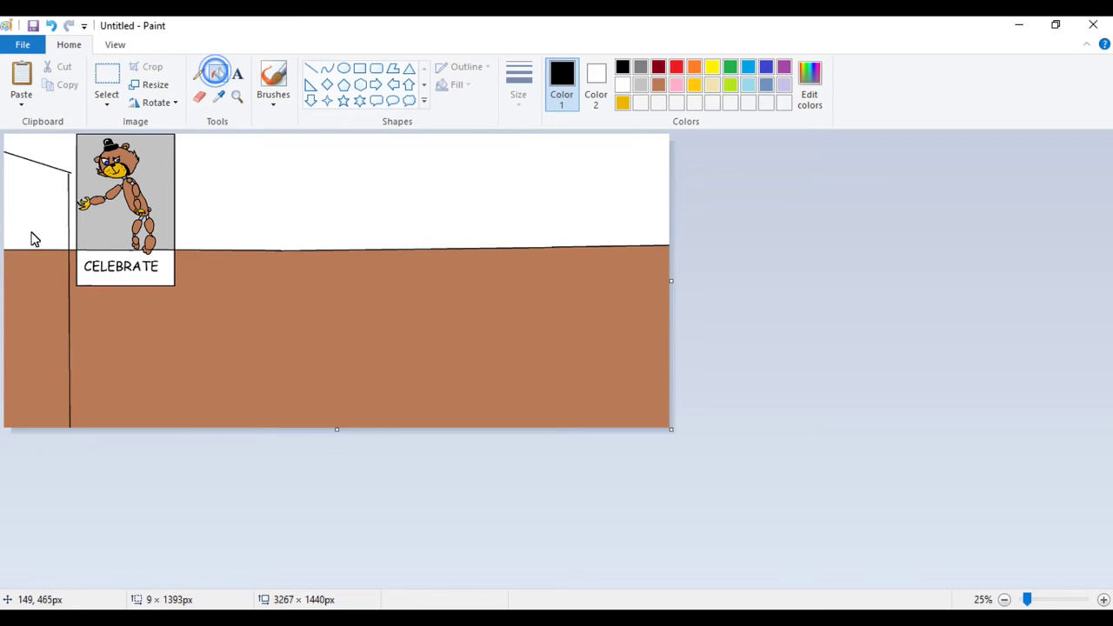
left_click(27, 234)
left_click(27, 301)
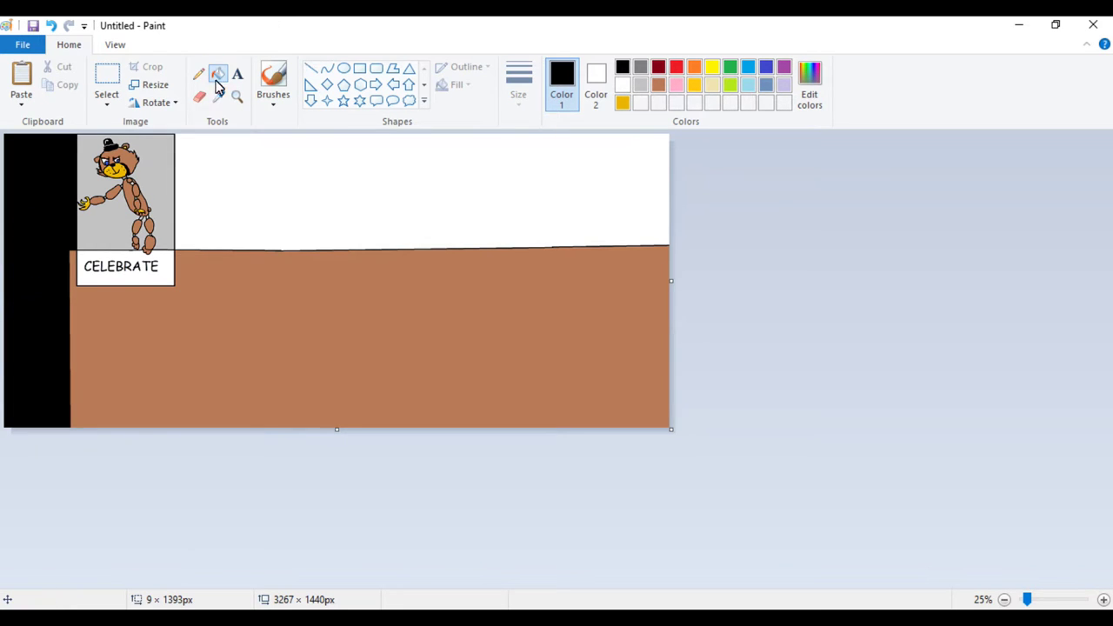
left_click(50, 25)
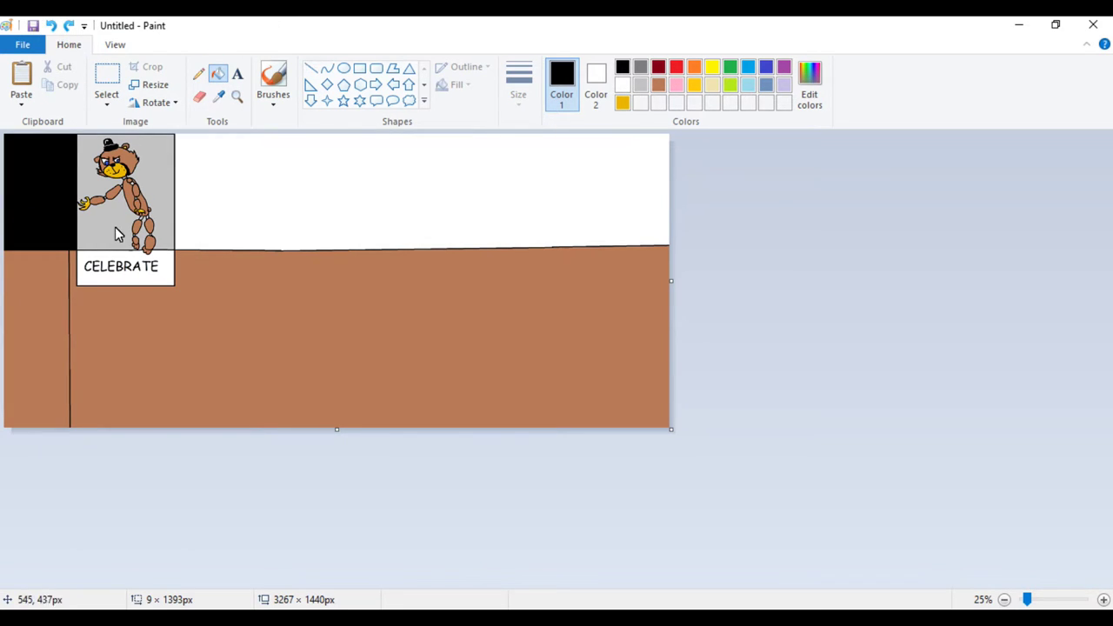
left_click(51, 27)
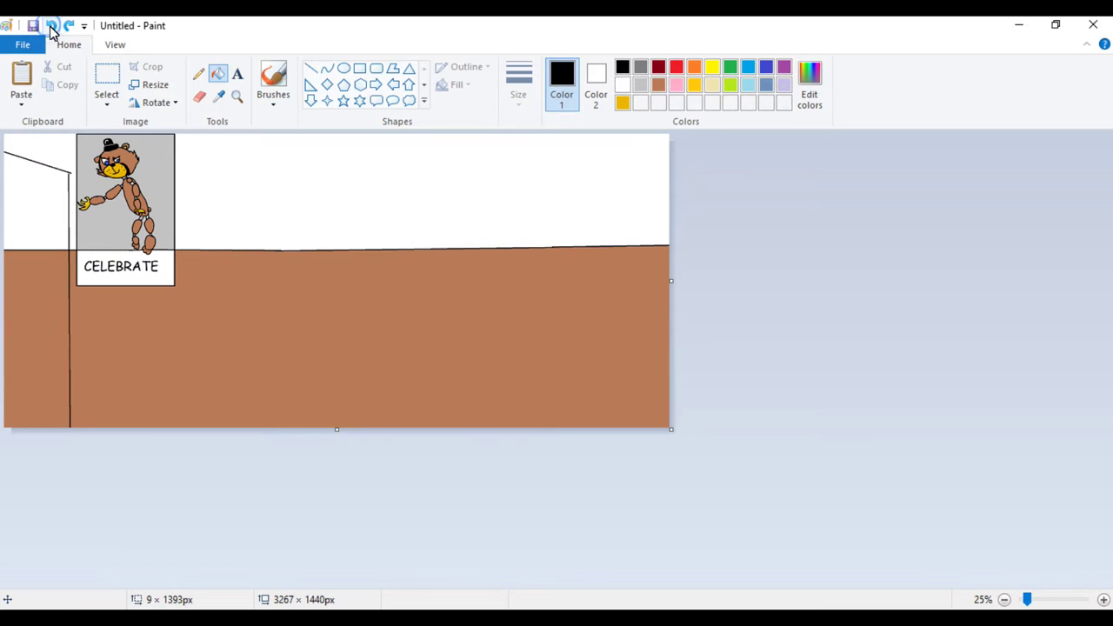
- Close the gap at the doorway's upper corner with the Pencil and fill the doorway's upper and lower parts black
left_click(198, 74)
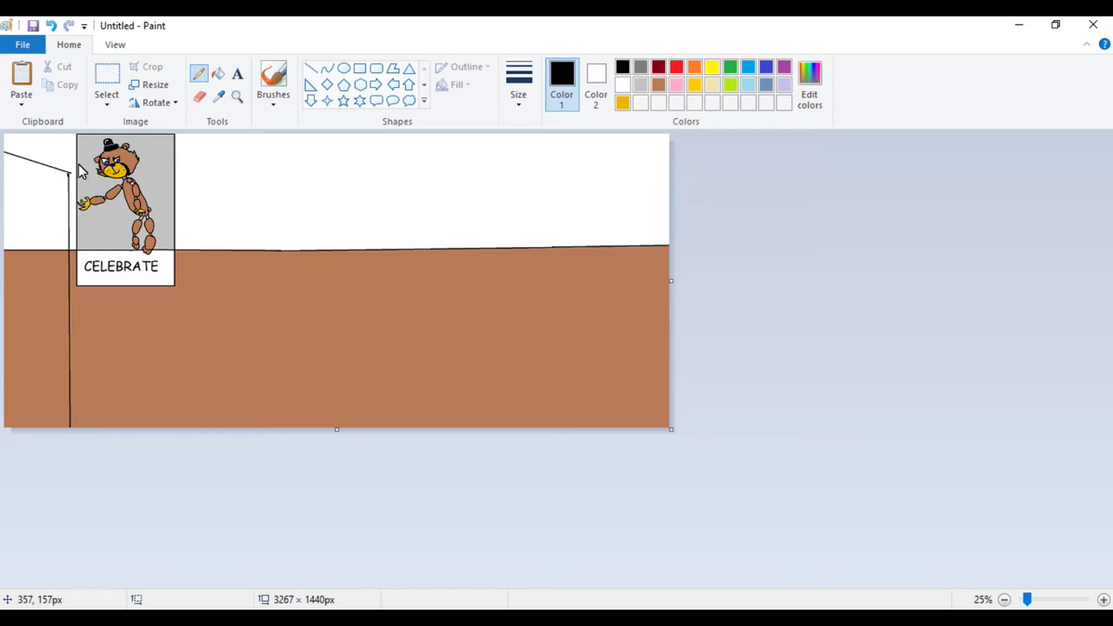
left_click(218, 73)
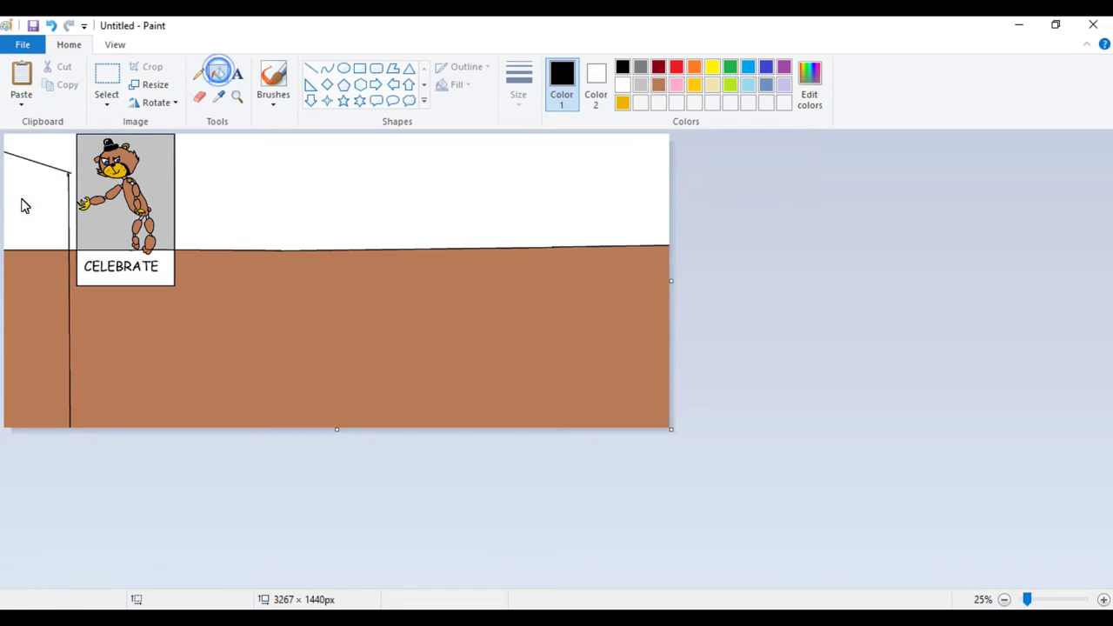
left_click(22, 200)
left_click(24, 275)
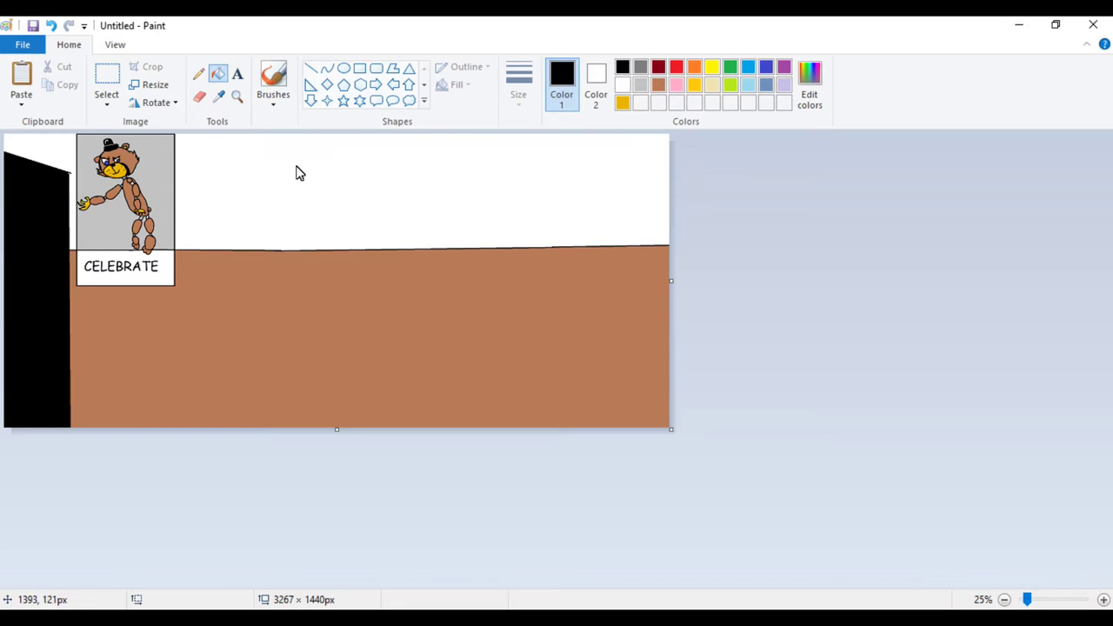
- Draw a red rectangle outline about 129 × 109 px just below the CELEBRATE poster's lower-left corner
left_click(677, 68)
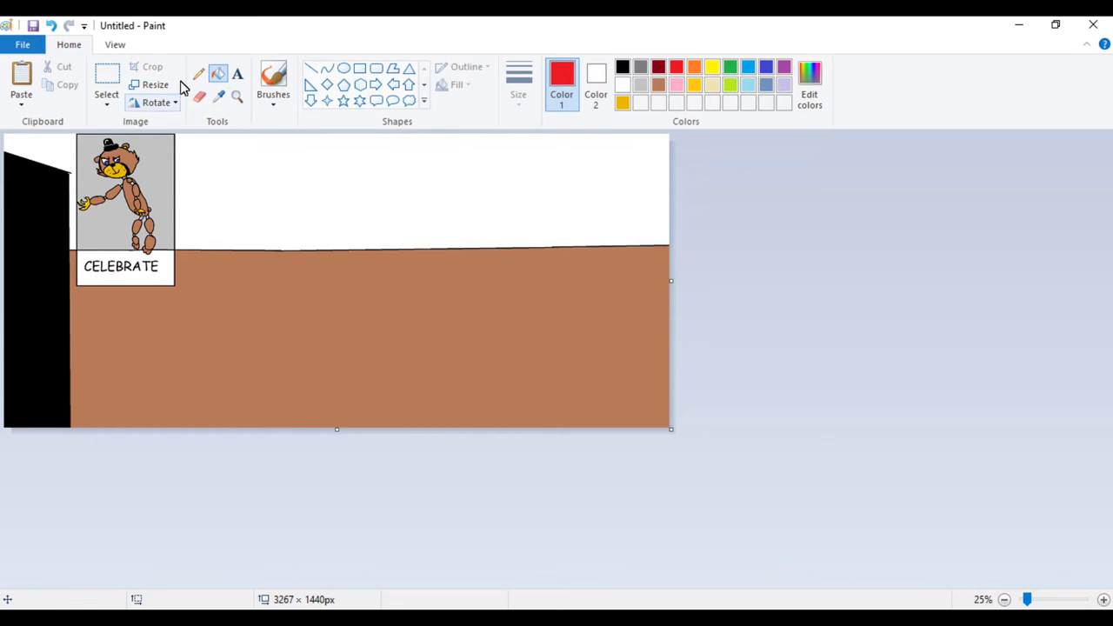
left_click(360, 70)
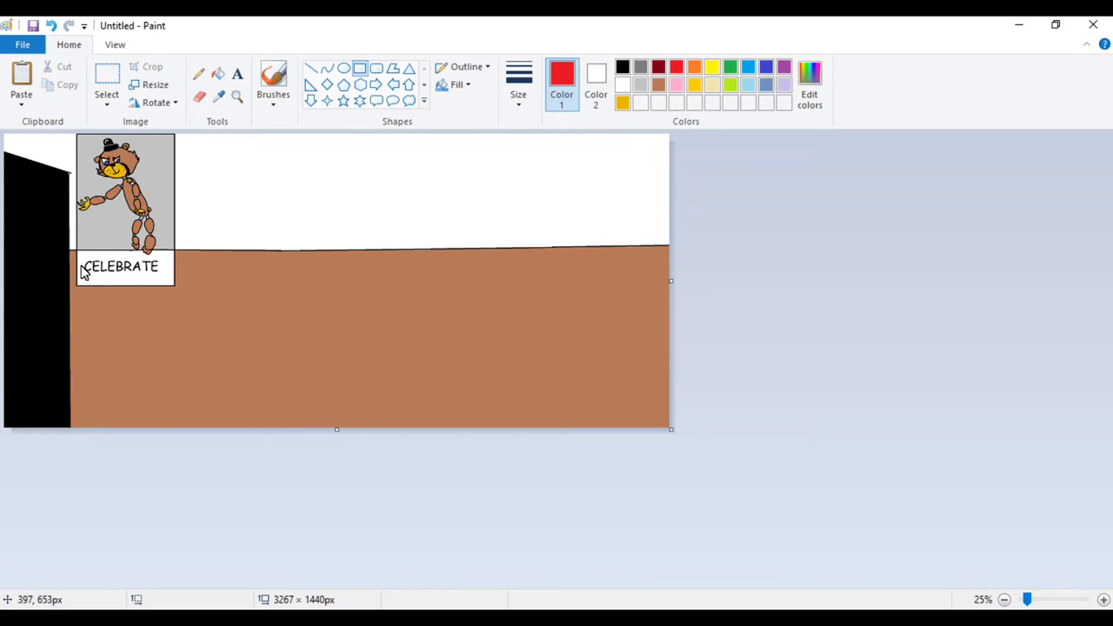
left_click_drag(75, 296, 102, 319)
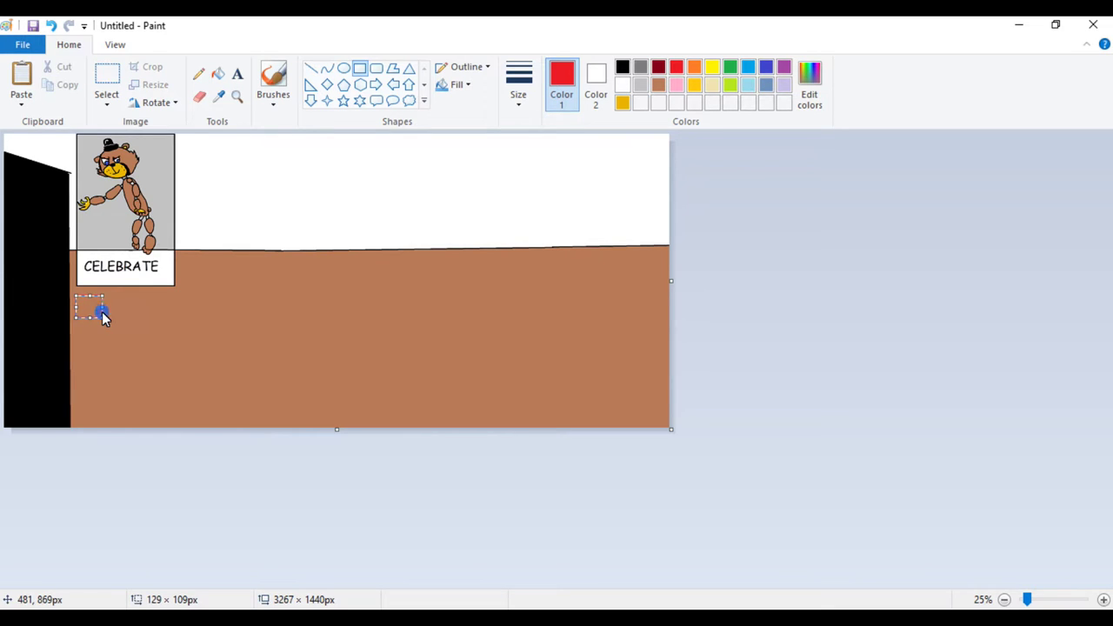
left_click(748, 68)
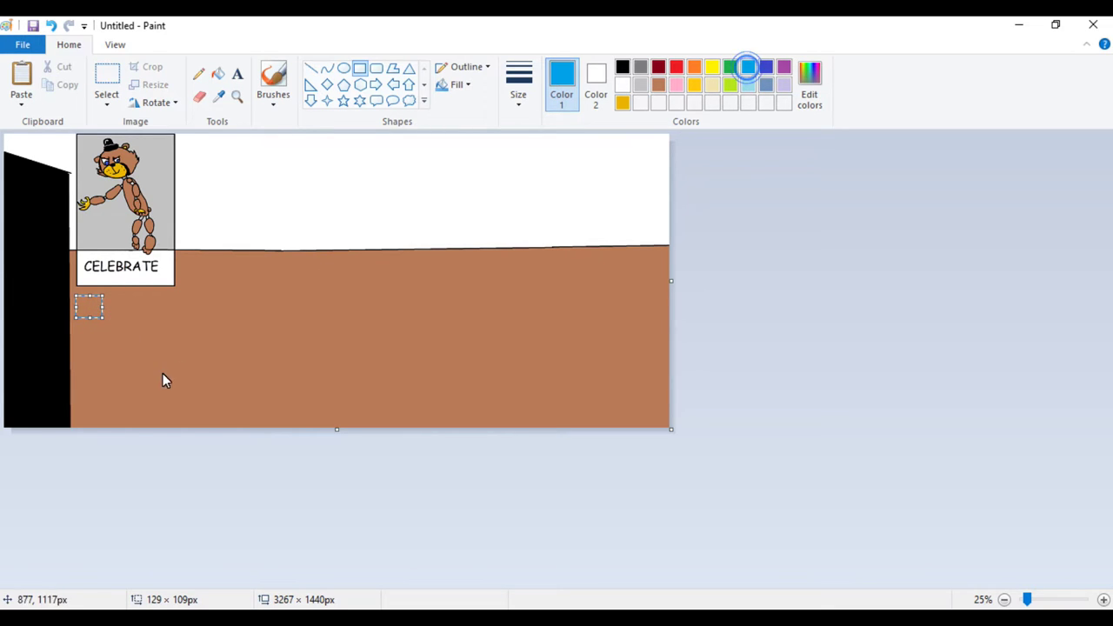
left_click(677, 67)
left_click(487, 192)
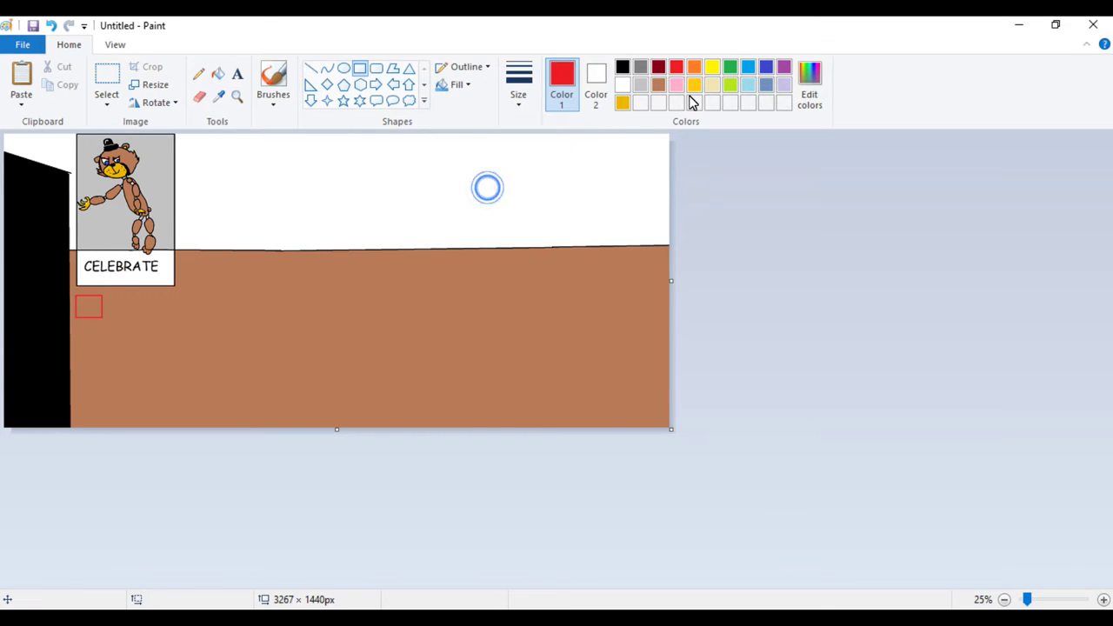
- Draw a light blue rectangle about 129 × 101 px below the red one and fill each rectangle with its outline color
left_click(747, 68)
left_click_drag(77, 331, 103, 353)
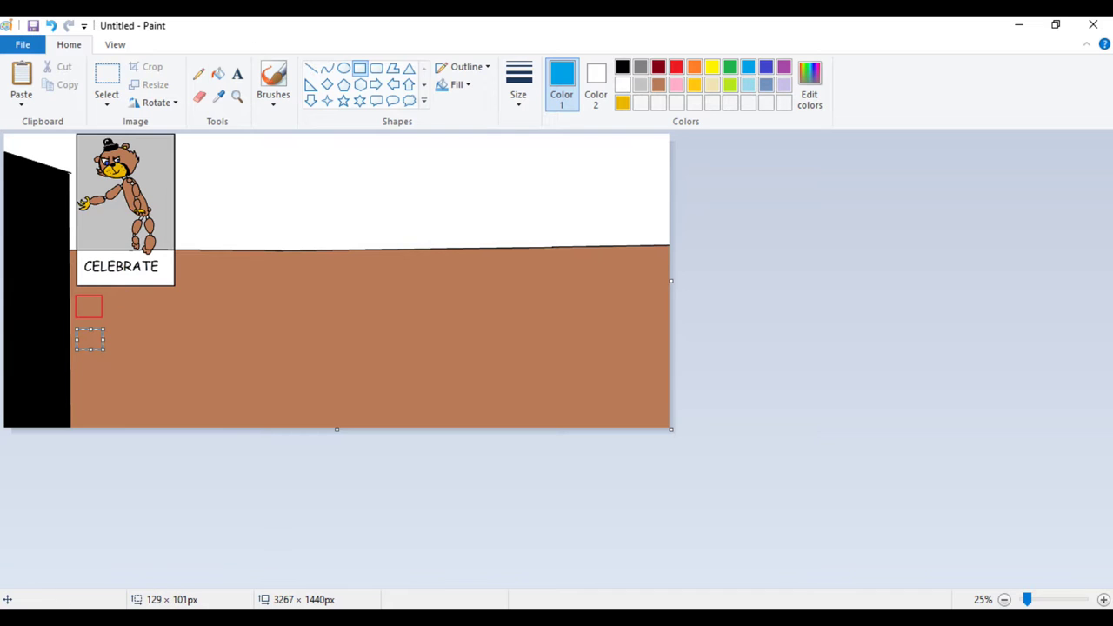
left_click(218, 75)
left_click(94, 339)
left_click(677, 67)
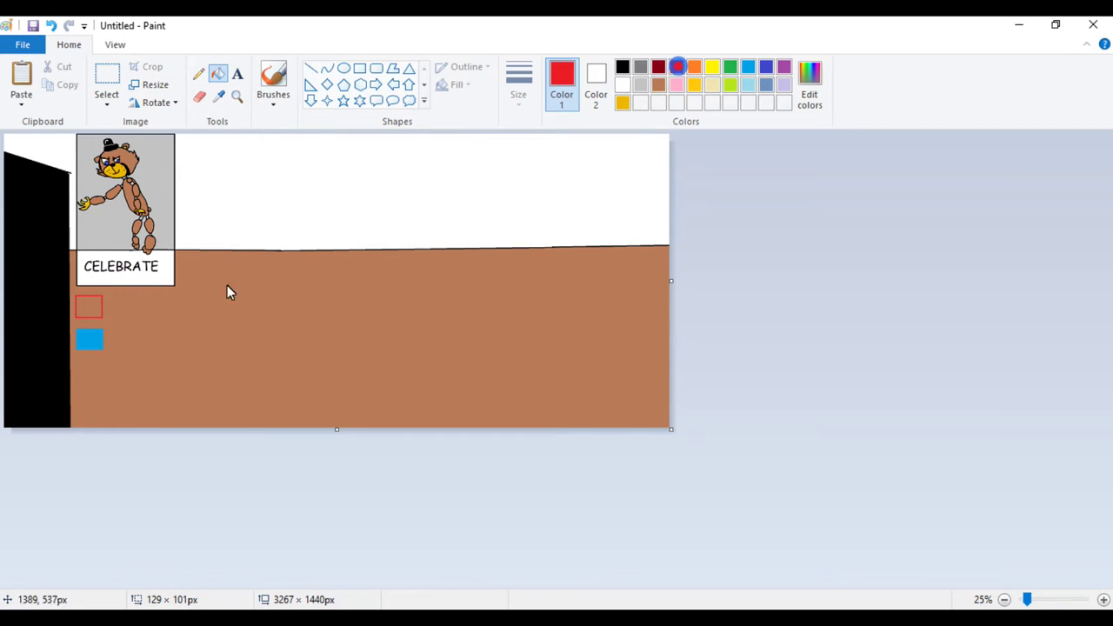
left_click(96, 311)
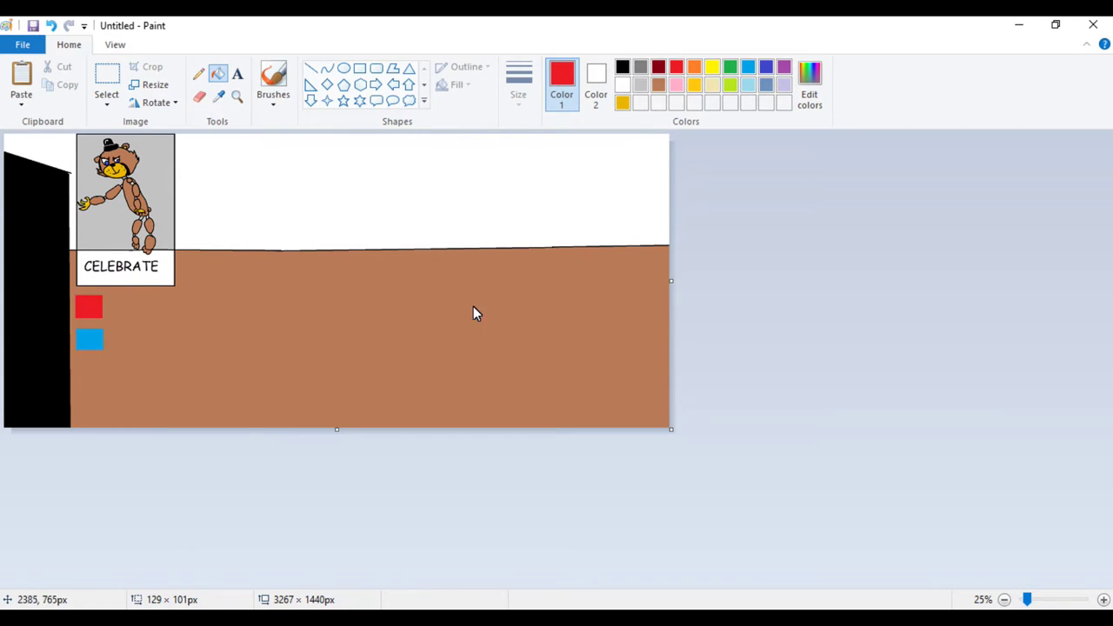
- Outline a second doorway near the canvas's right edge with two black vertical lines and a slanted top line about 453 × 57 px
left_click(621, 69)
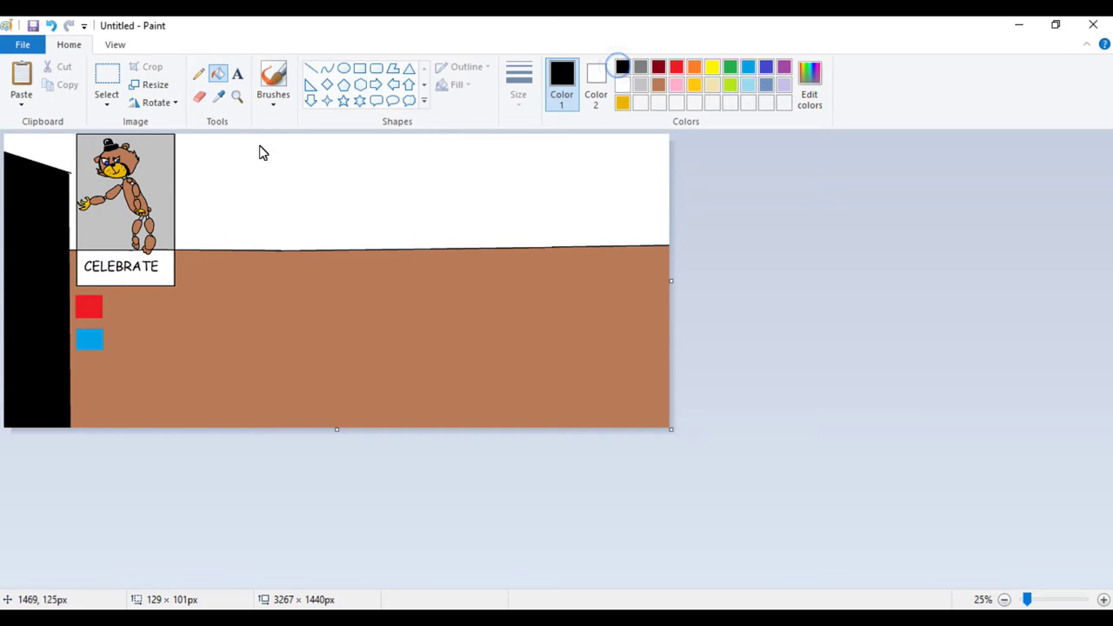
left_click(313, 73)
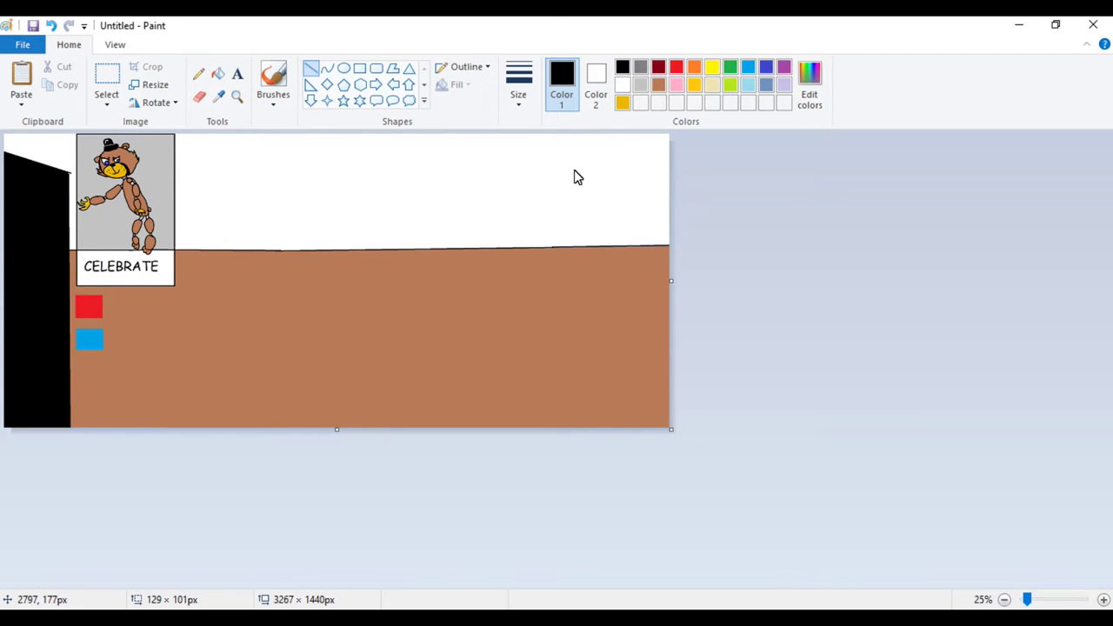
left_click_drag(559, 168, 539, 247)
left_click_drag(543, 339, 559, 459)
left_click(626, 190)
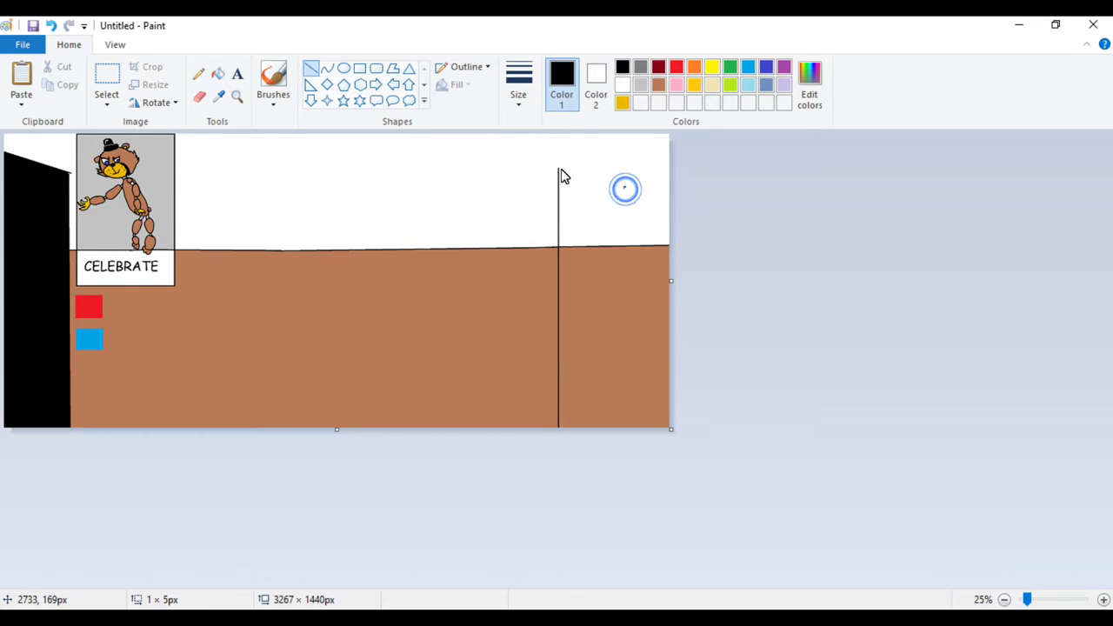
mouse_move(558, 168)
left_mouse_down()
mouse_move(695, 148)
mouse_move(634, 163)
mouse_move(637, 154)
mouse_move(651, 152)
mouse_move(641, 192)
mouse_move(650, 159)
left_mouse_up()
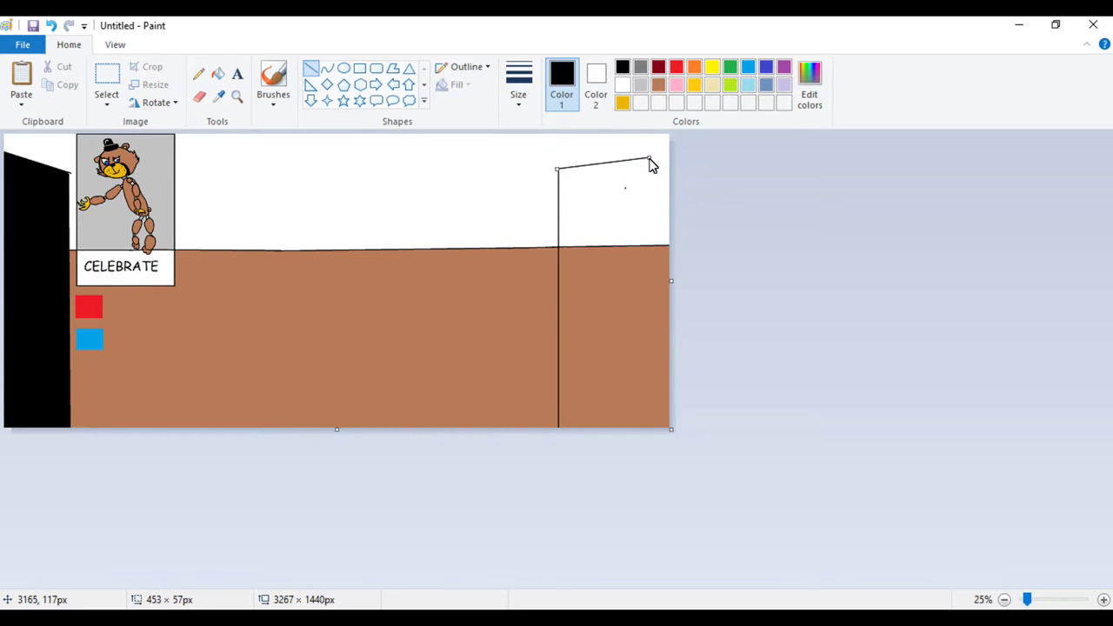
left_click(658, 403)
left_click_drag(648, 160, 649, 432)
left_click(613, 346)
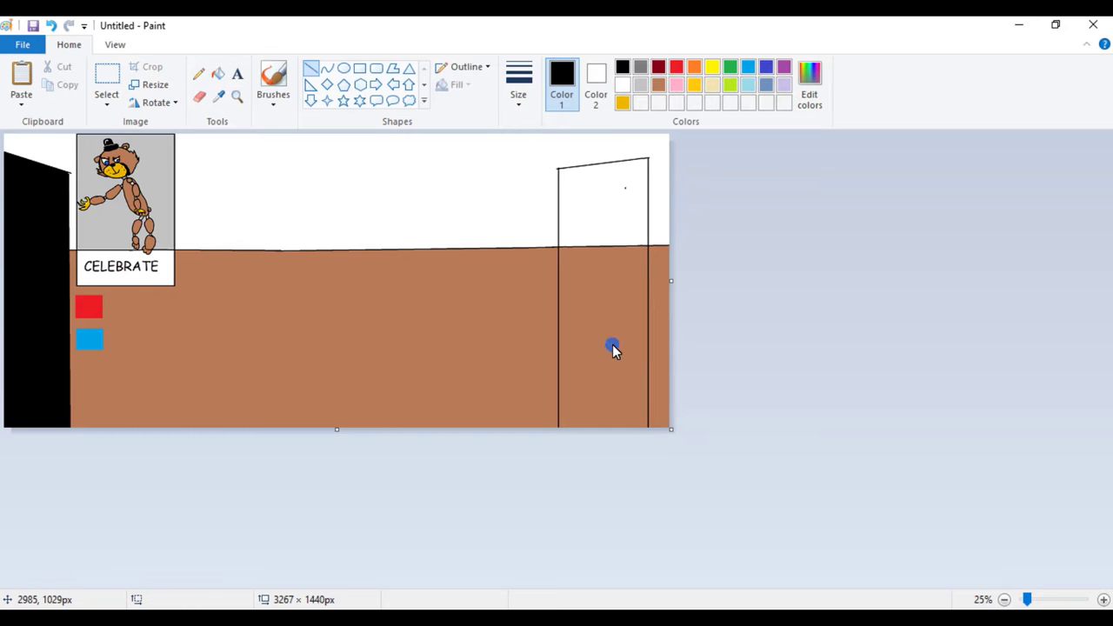
- Fill the upper and lower parts of the second doorway black
left_click(217, 75)
left_click(588, 222)
left_click(566, 310)
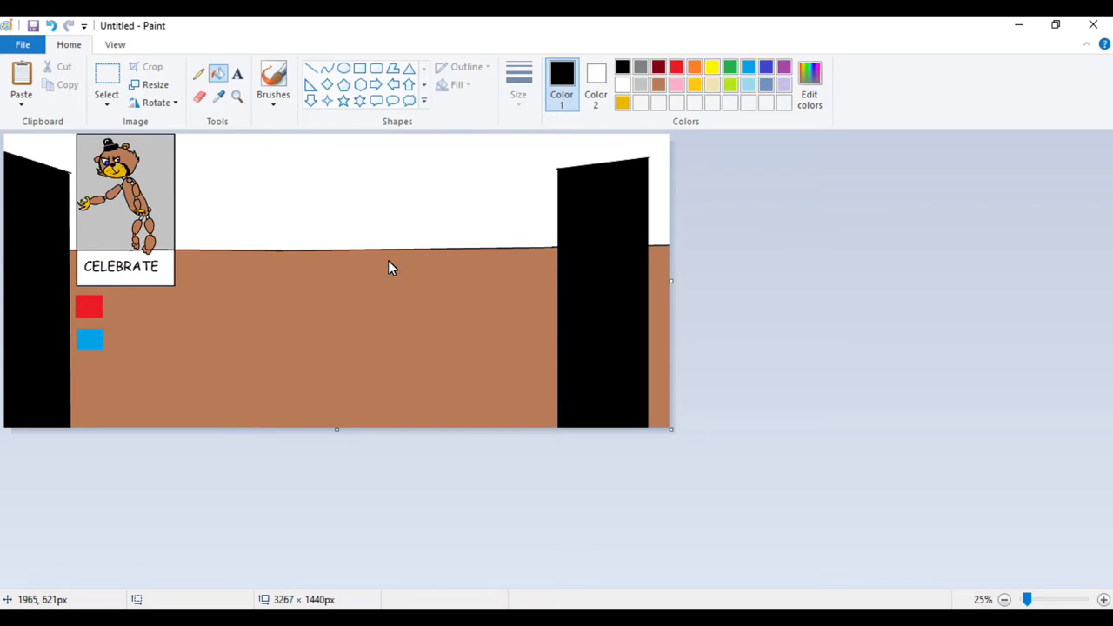
- Draw a red rectangle outline about 97 × 77 px just left of the second doorway and a light blue one about 89 × 65 px below it
left_click(359, 70)
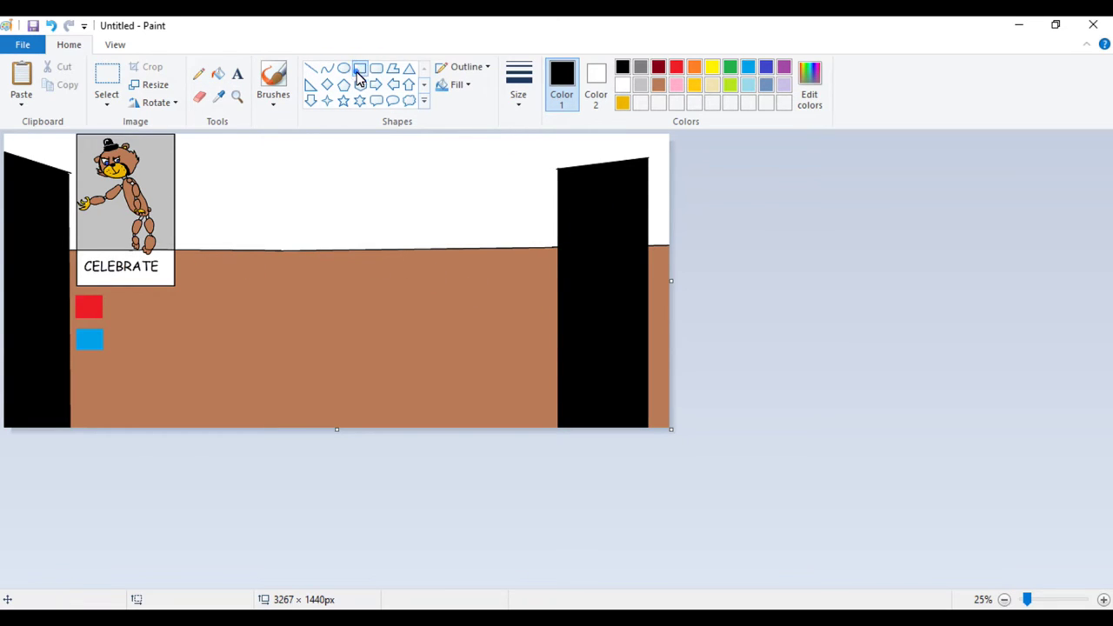
left_click(676, 69)
left_click_drag(532, 289, 552, 305)
left_click(720, 200)
left_click(748, 67)
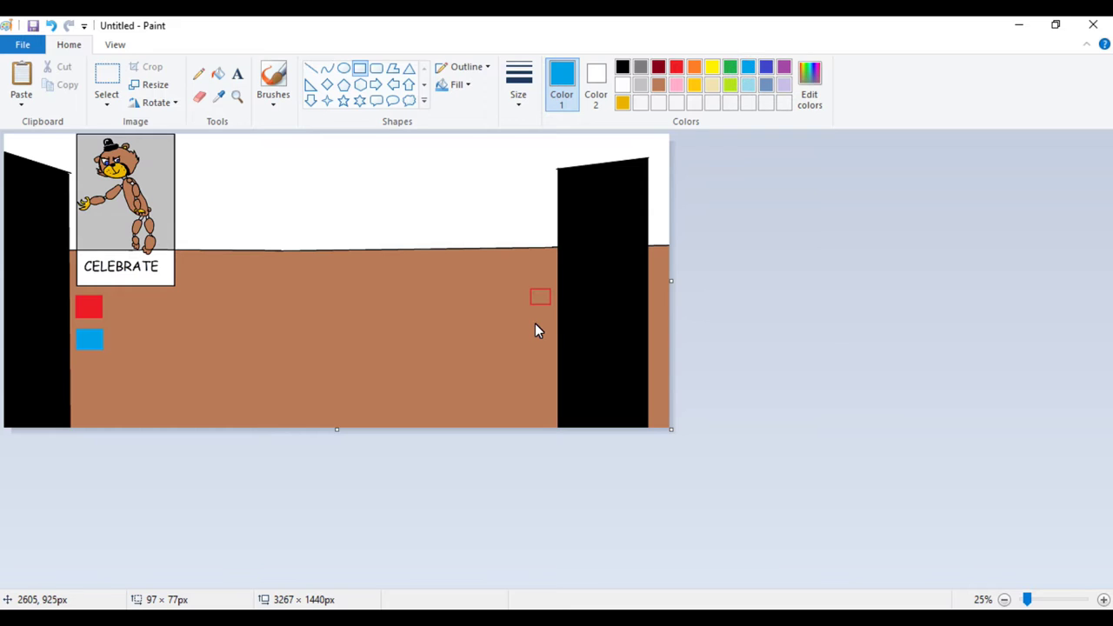
left_click_drag(532, 314, 549, 327)
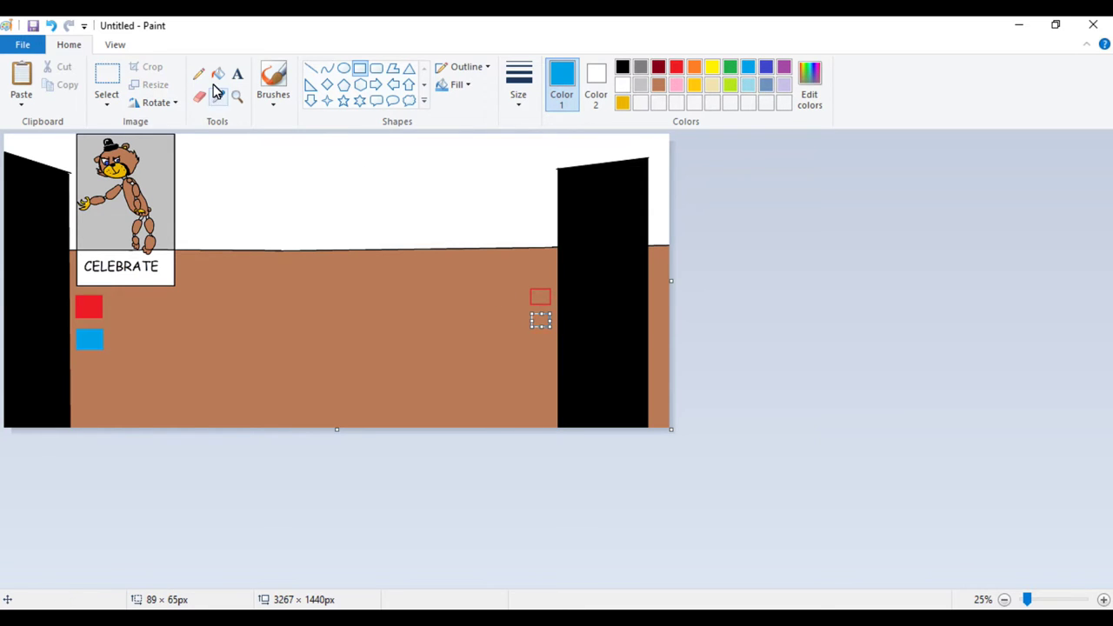
- Fill the two small rectangles beside the second doorway with their outline colors, light blue and red
left_click(217, 74)
left_click(539, 319)
left_click(676, 67)
left_click(540, 302)
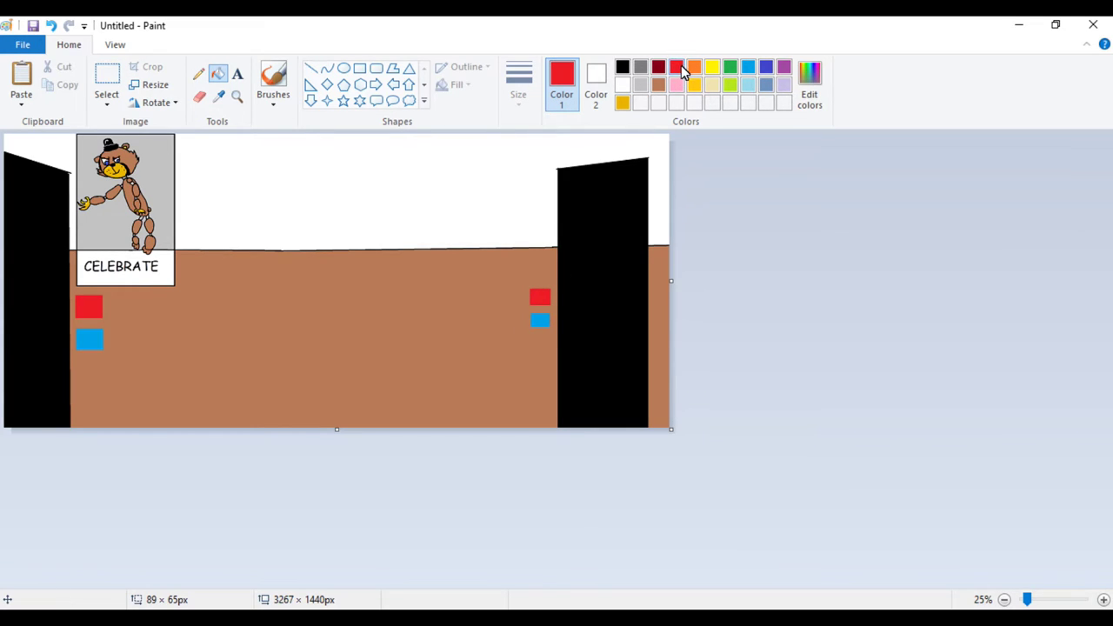
- Sketch thin pale blue and indigo curved strokes inside both light blue rectangles with the Pencil
left_click(748, 87)
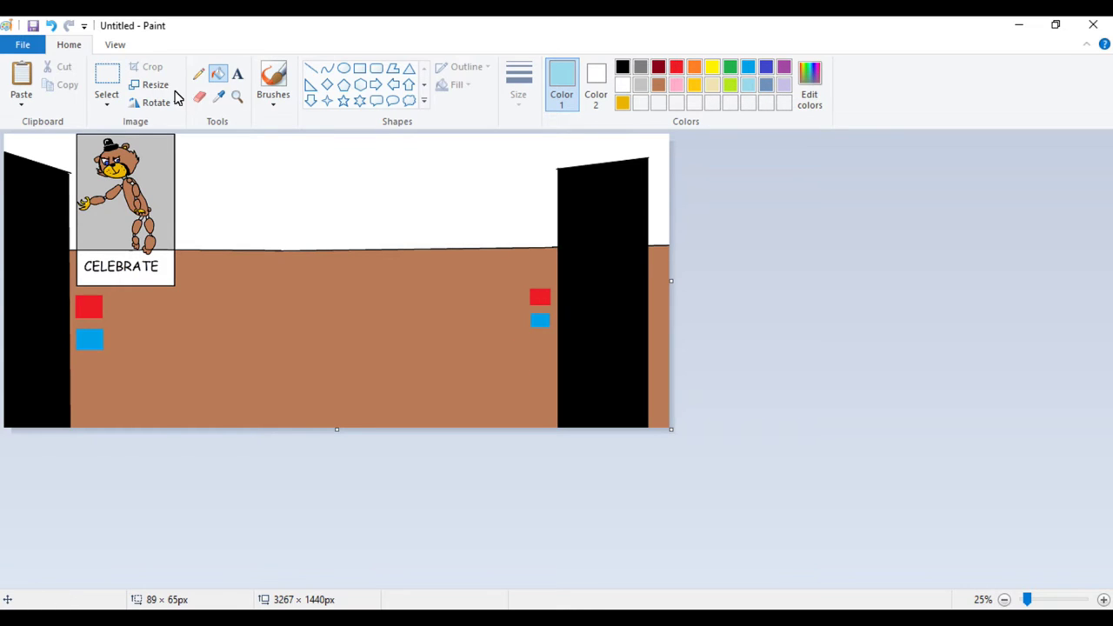
left_click(198, 74)
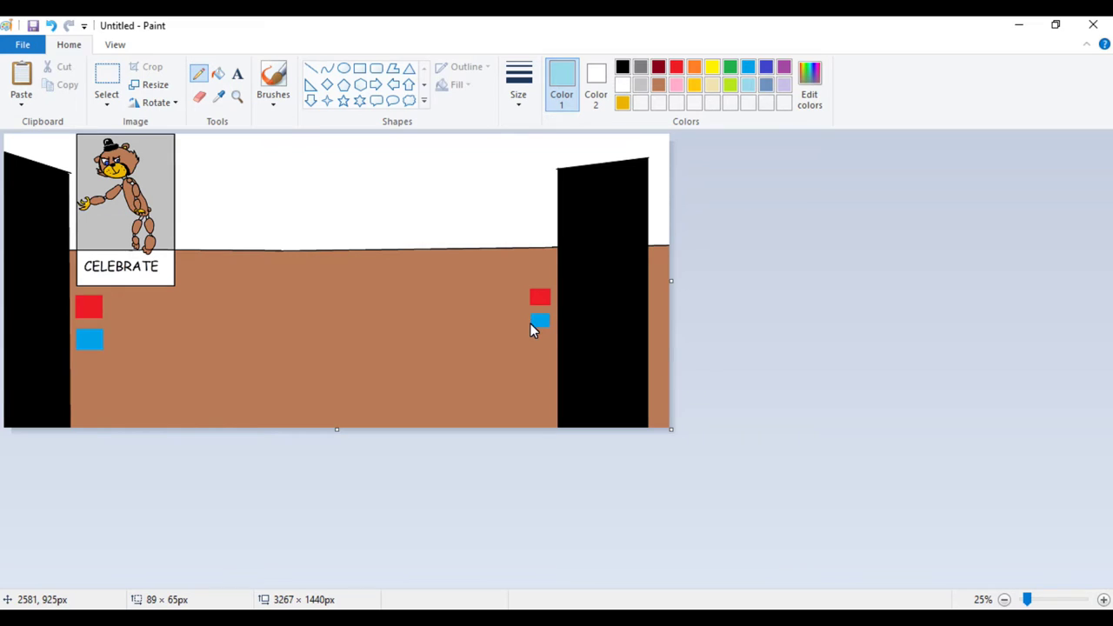
left_click_drag(533, 325, 539, 322)
left_click(768, 71)
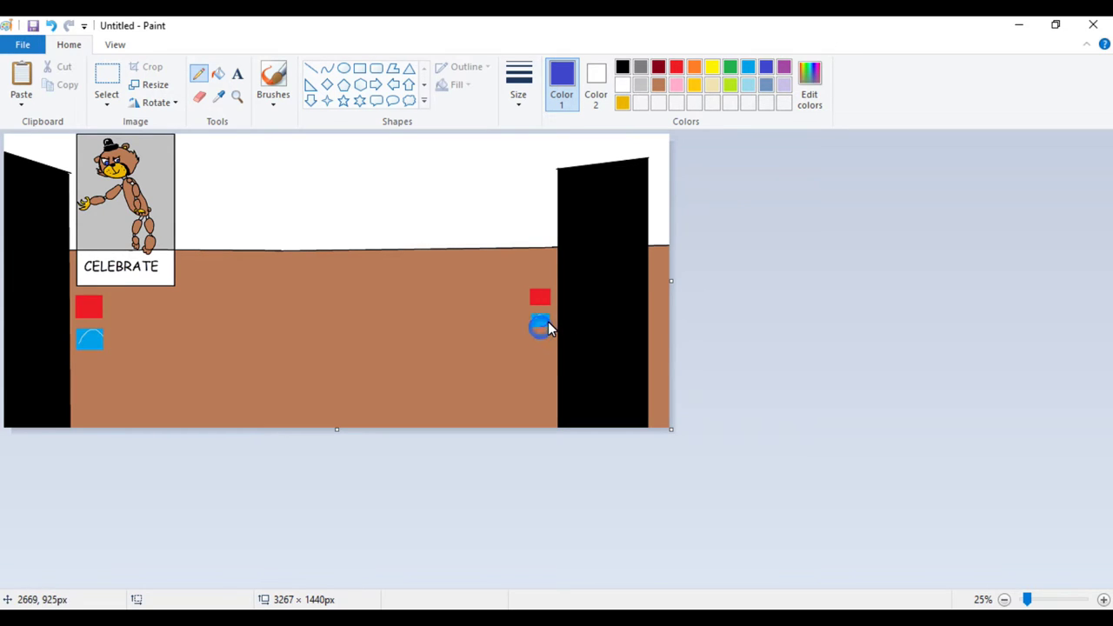
left_click_drag(90, 348, 102, 334)
- Fill the CELEBRATE caption area of the poster dark gray, including the enclosed spaces in its letters
left_click(218, 78)
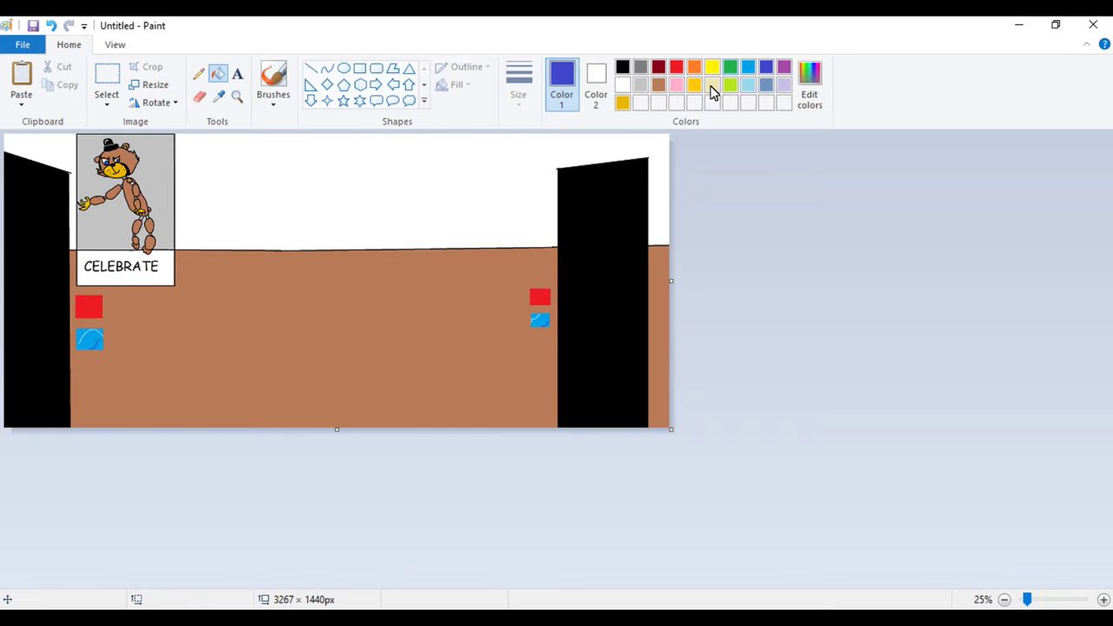
left_click(640, 70)
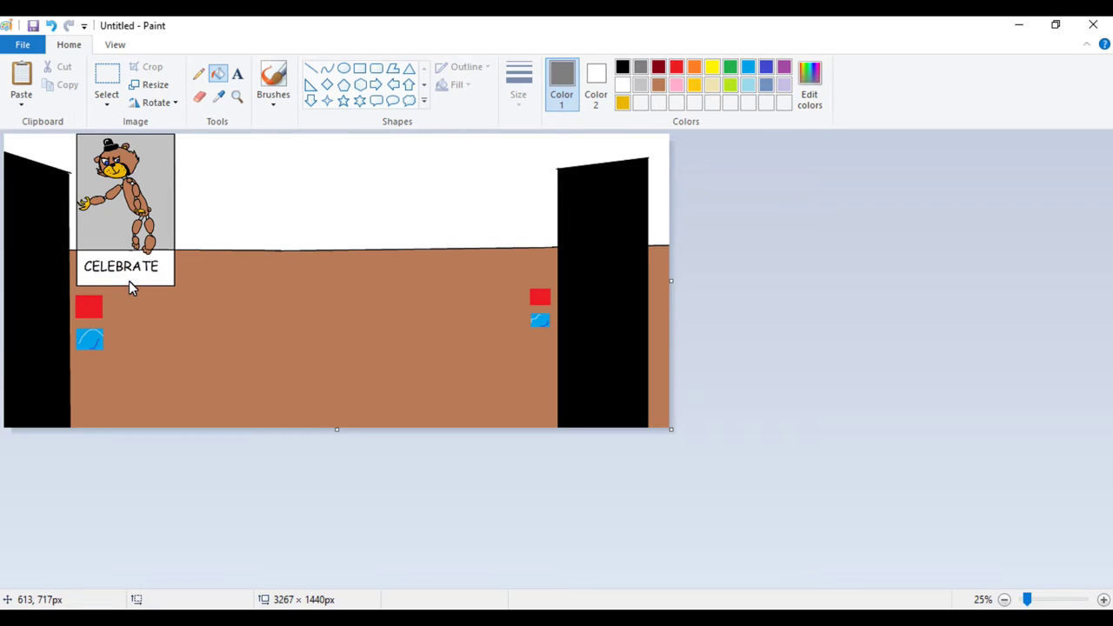
left_click(129, 281)
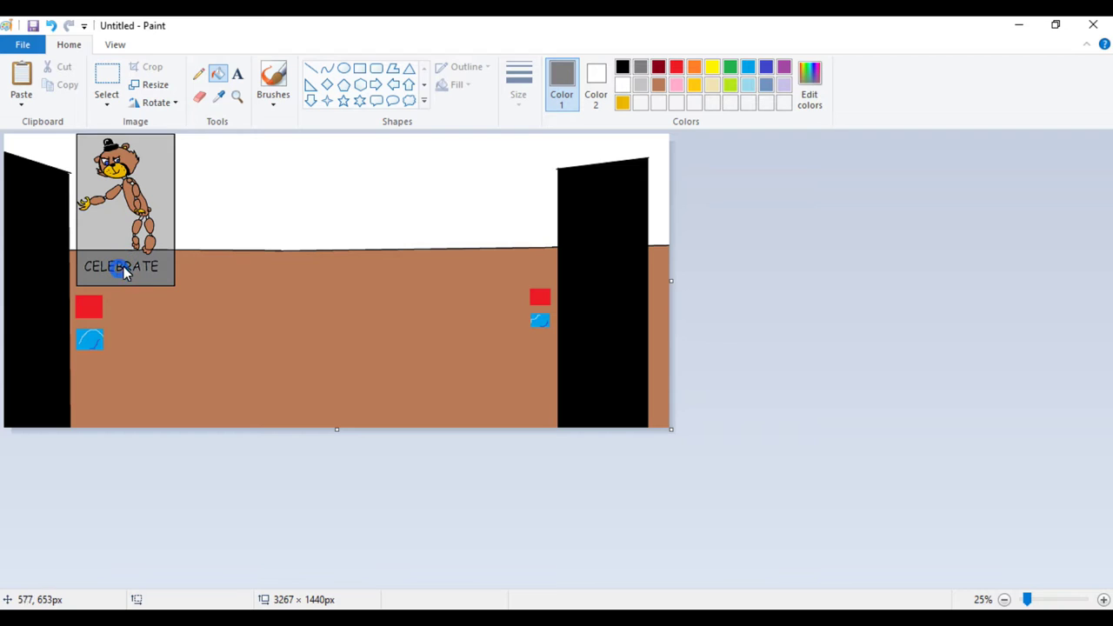
left_click(137, 268)
- Draw a large yellow oval in the upper part of the second doorway and fill it yellow
left_click(199, 74)
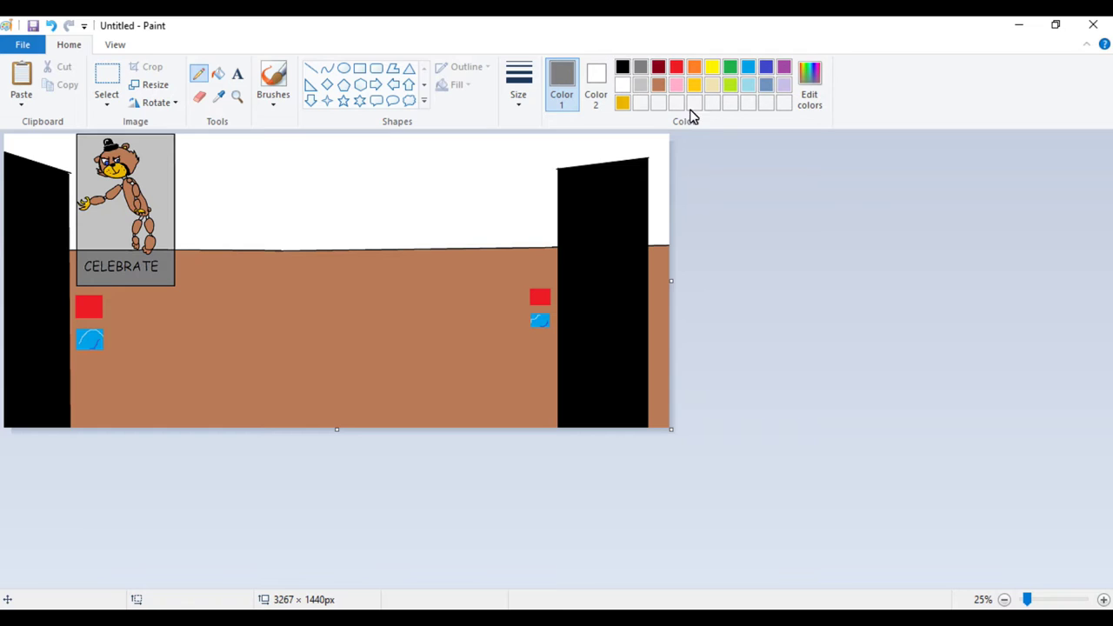
left_click(712, 69)
left_click(344, 69)
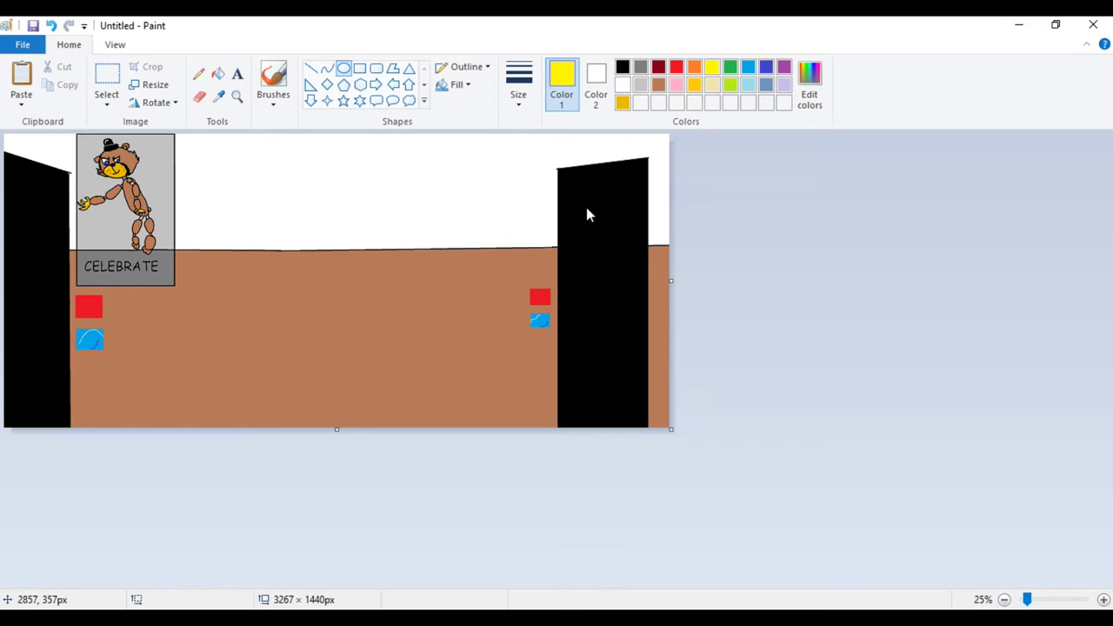
left_click_drag(574, 199, 636, 273)
left_click(603, 281)
left_click(218, 74)
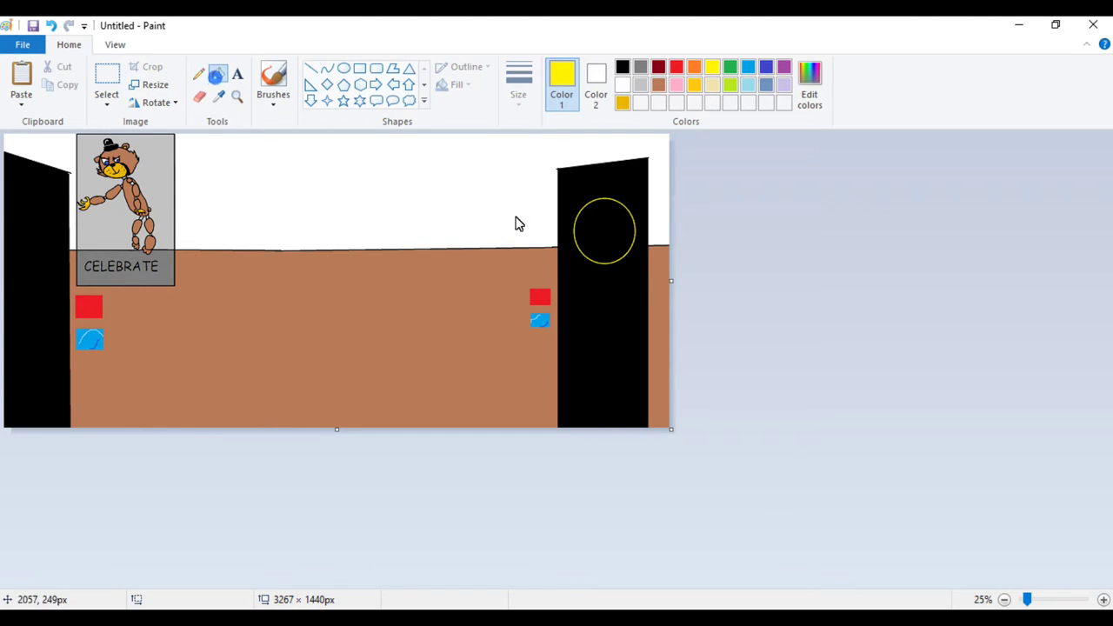
left_click(601, 227)
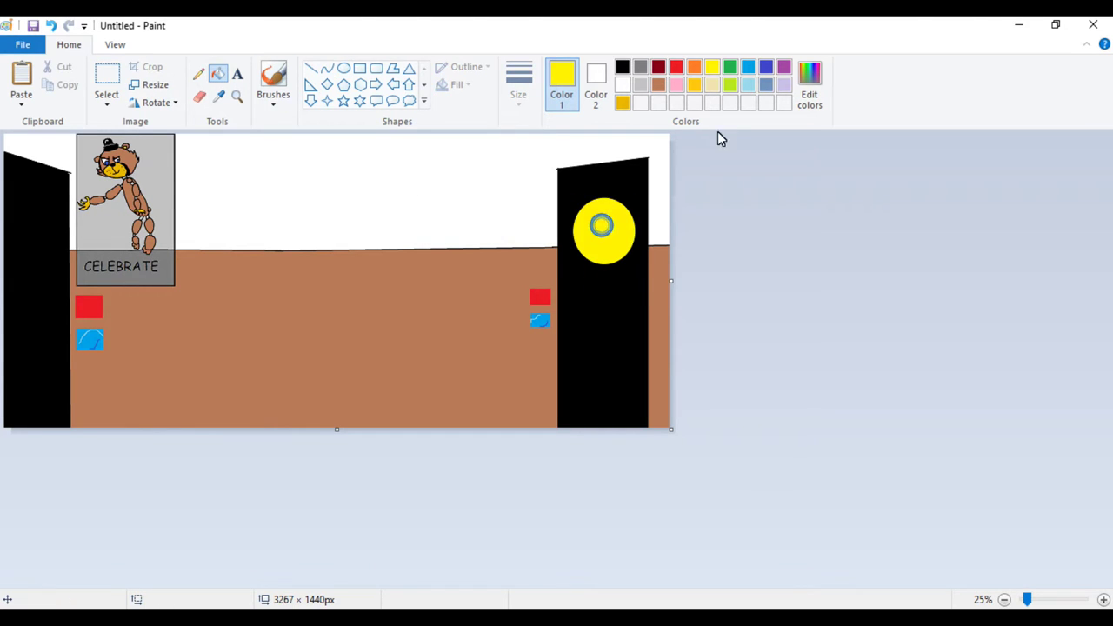
- Draw straight yellow lines from the oval's lower right to the doorway's right edge and join them along that edge
left_click(313, 69)
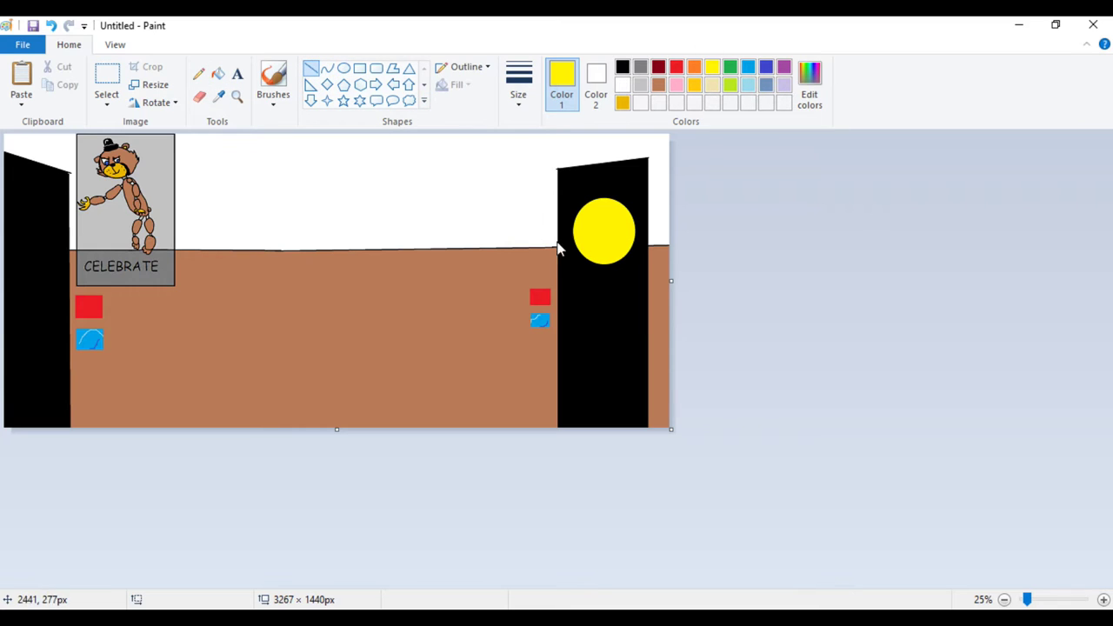
left_click_drag(611, 262, 649, 310)
left_click(609, 332)
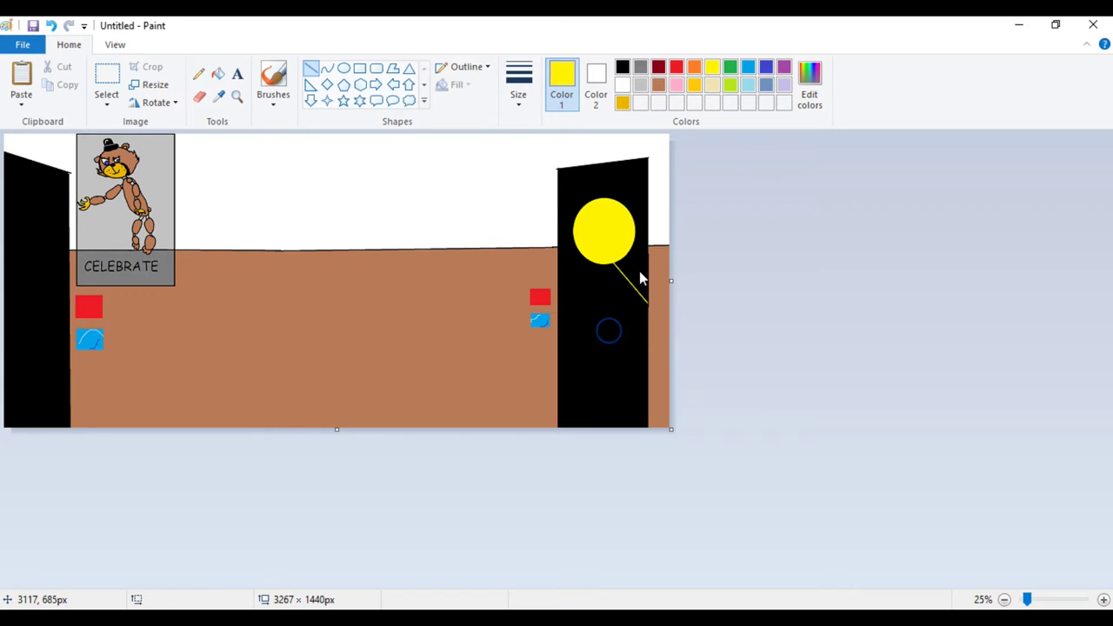
left_click_drag(627, 251, 654, 276)
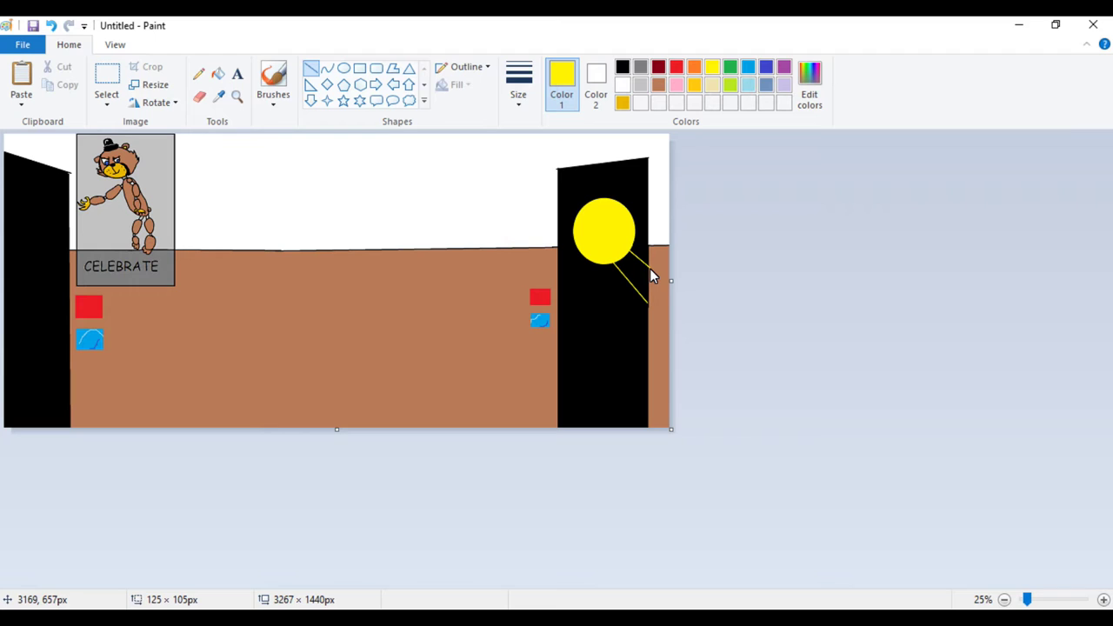
left_click(614, 299)
left_click_drag(651, 310, 651, 270)
left_click(619, 318)
left_click_drag(643, 302, 649, 311)
left_click(614, 321)
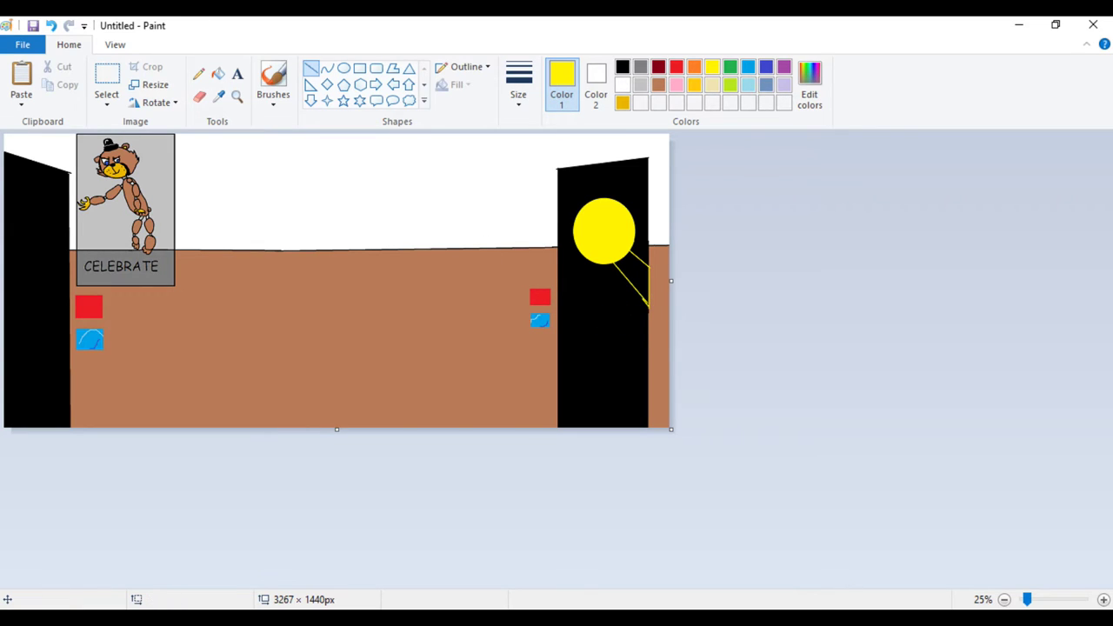
- Sketch freehand yellow outlines below and above the straight lines, from the oval to the doorway's right edge
left_click(198, 74)
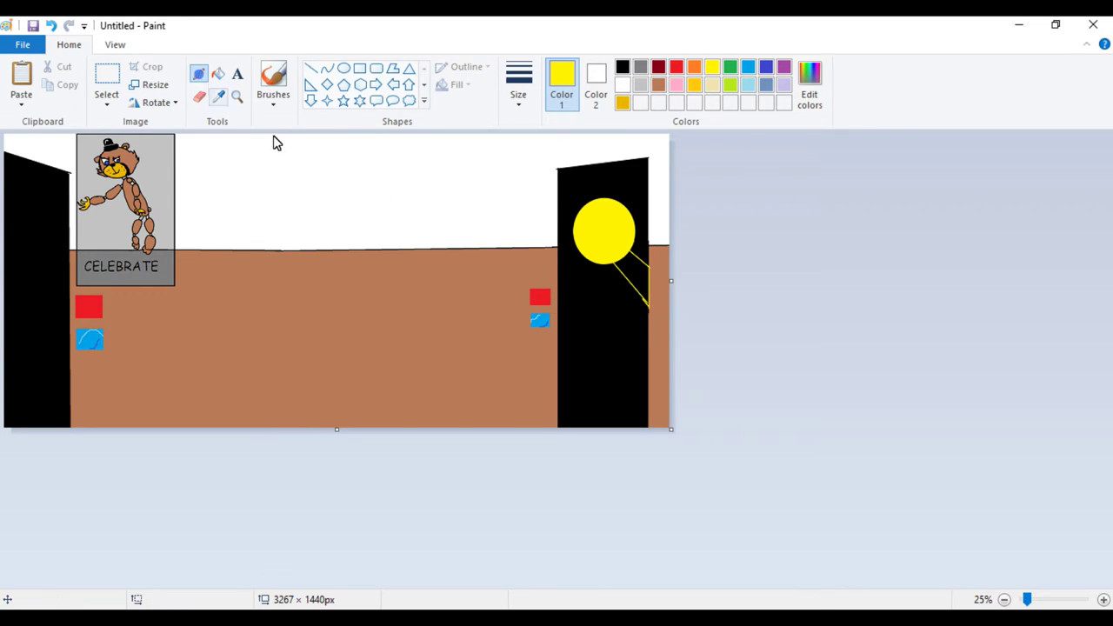
left_click(611, 266)
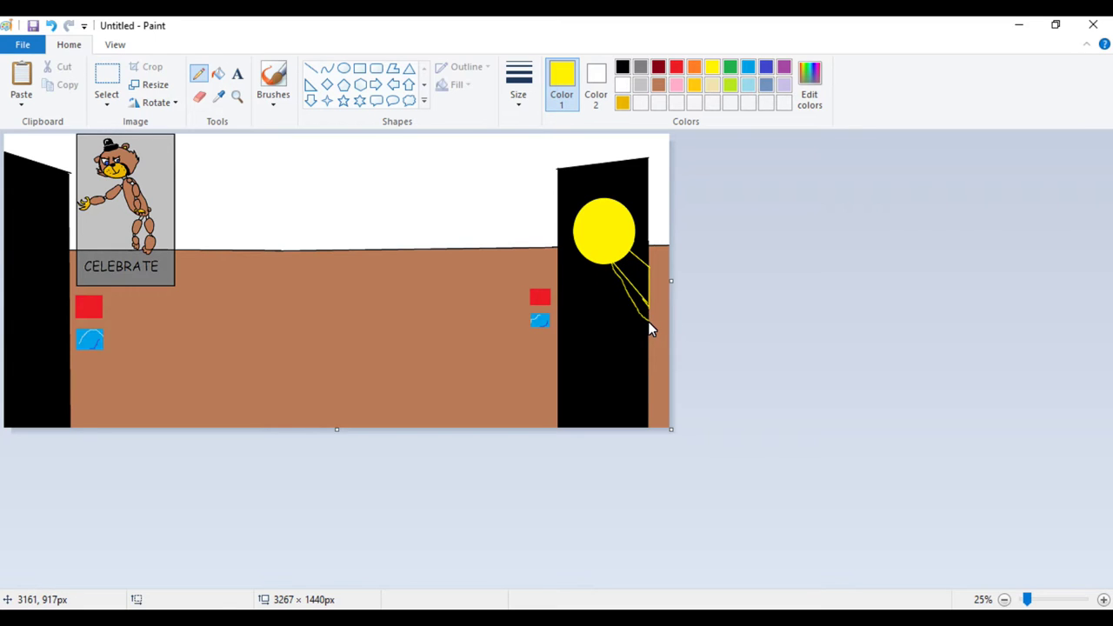
left_click(628, 252)
- Fill the strip between the straight lines yellow, and undo the fill applied to the area outlined below it
left_click(217, 73)
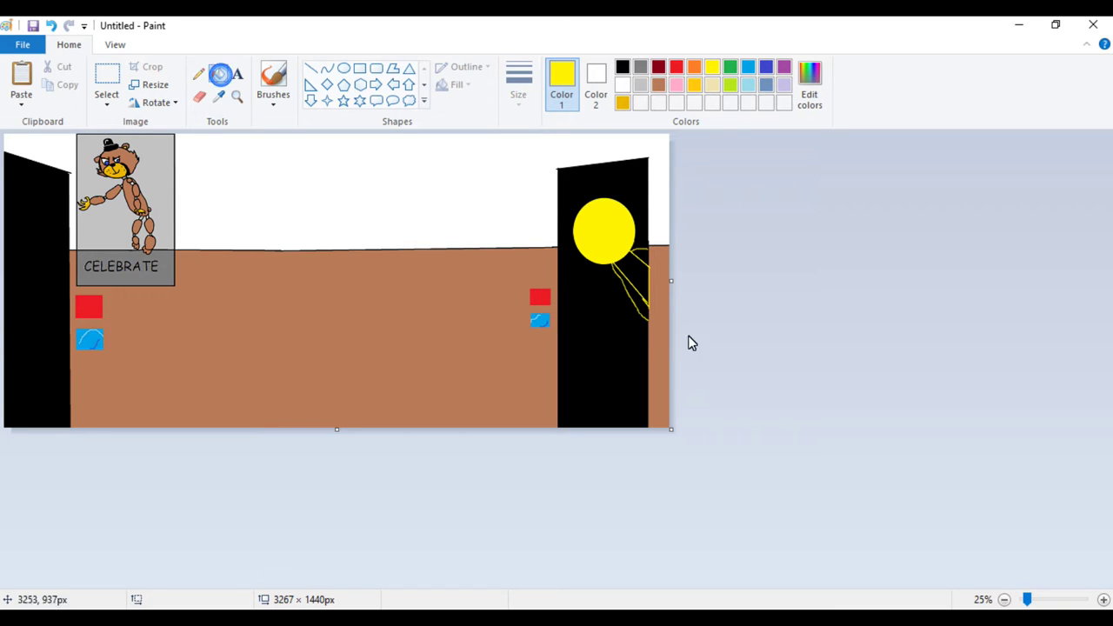
left_click(636, 306)
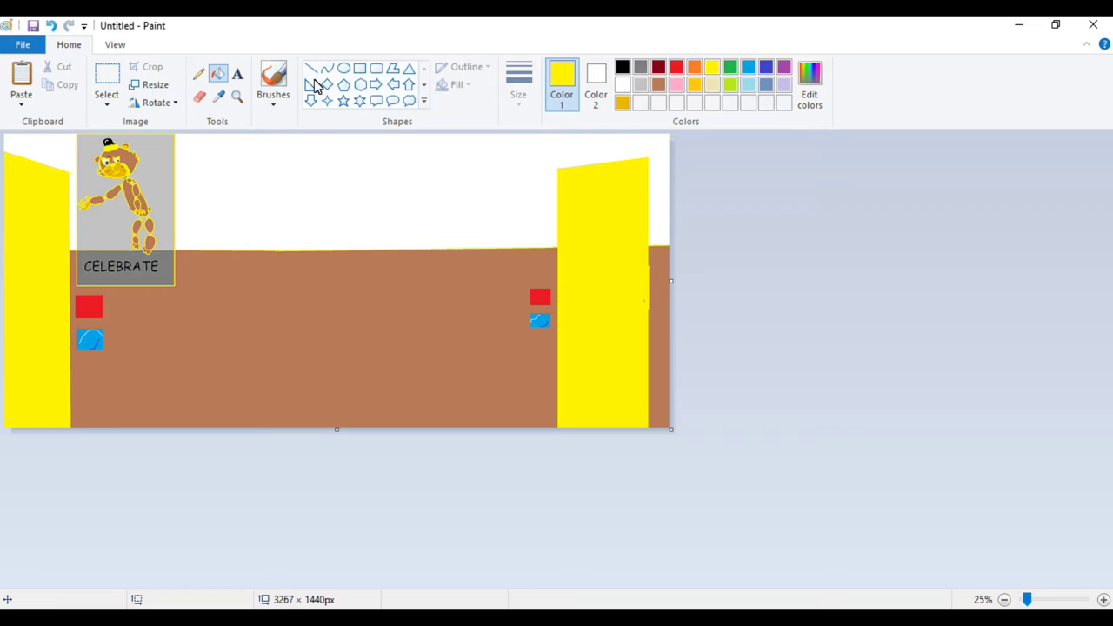
left_click(50, 25)
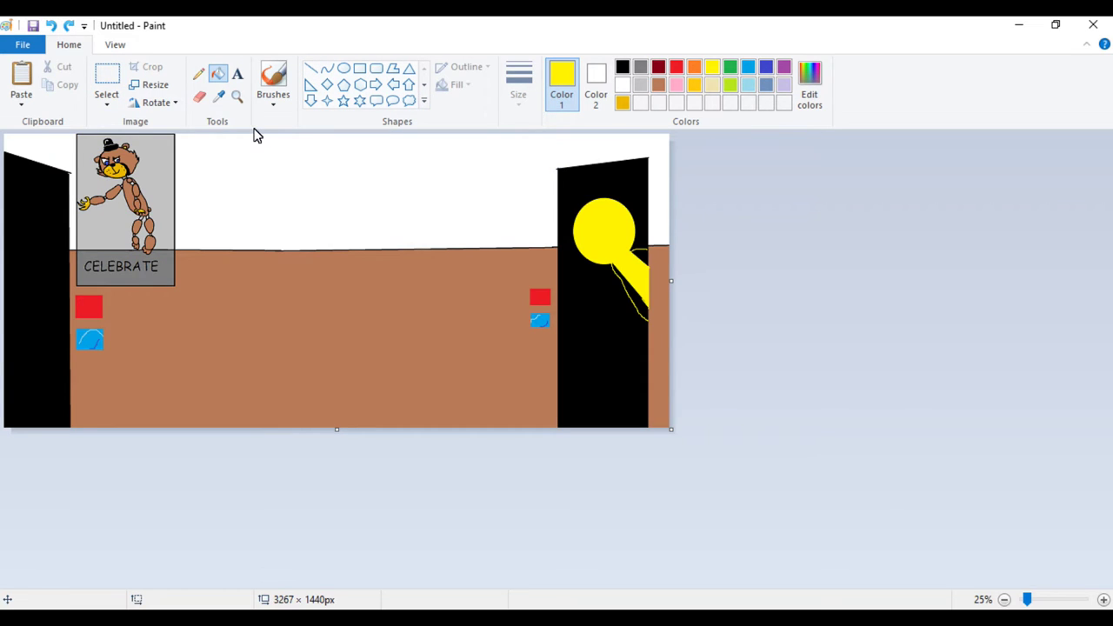
- Close the lower freehand outline at the doorway's right edge with yellow pencil strokes and fill that area yellow
left_click(197, 76)
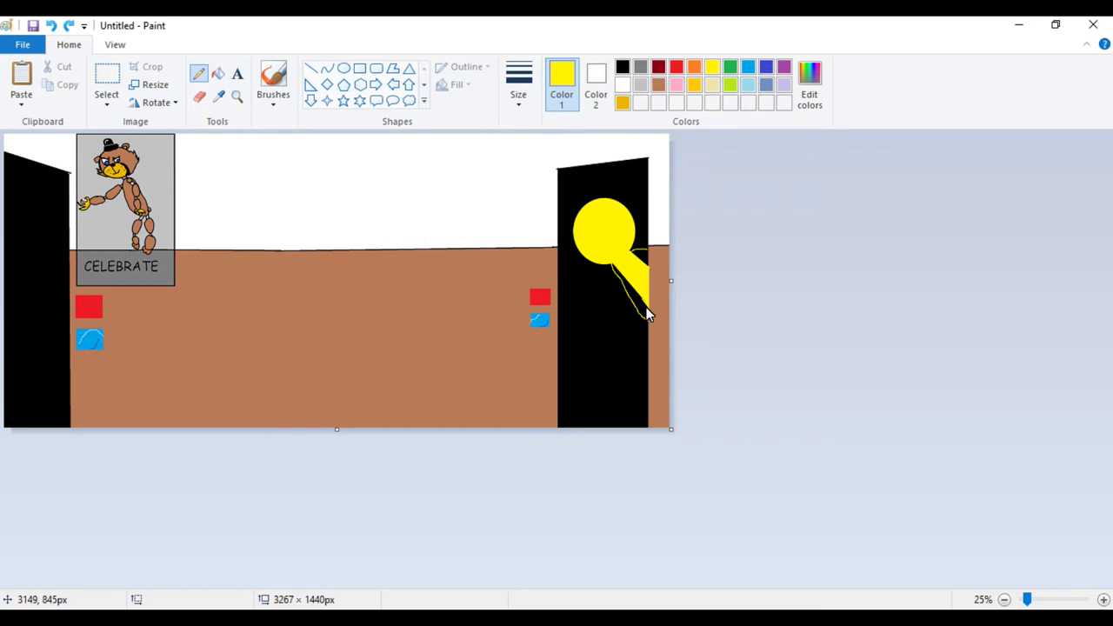
left_click_drag(644, 308, 649, 324)
left_click_drag(645, 306, 649, 329)
left_click(51, 27)
left_click(217, 74)
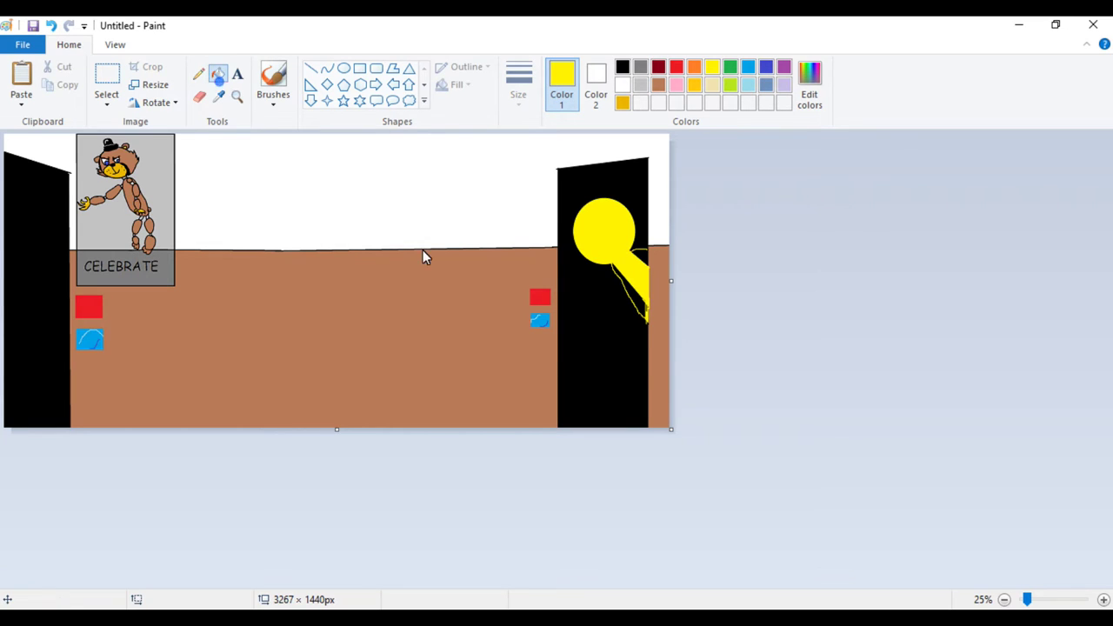
left_click(634, 301)
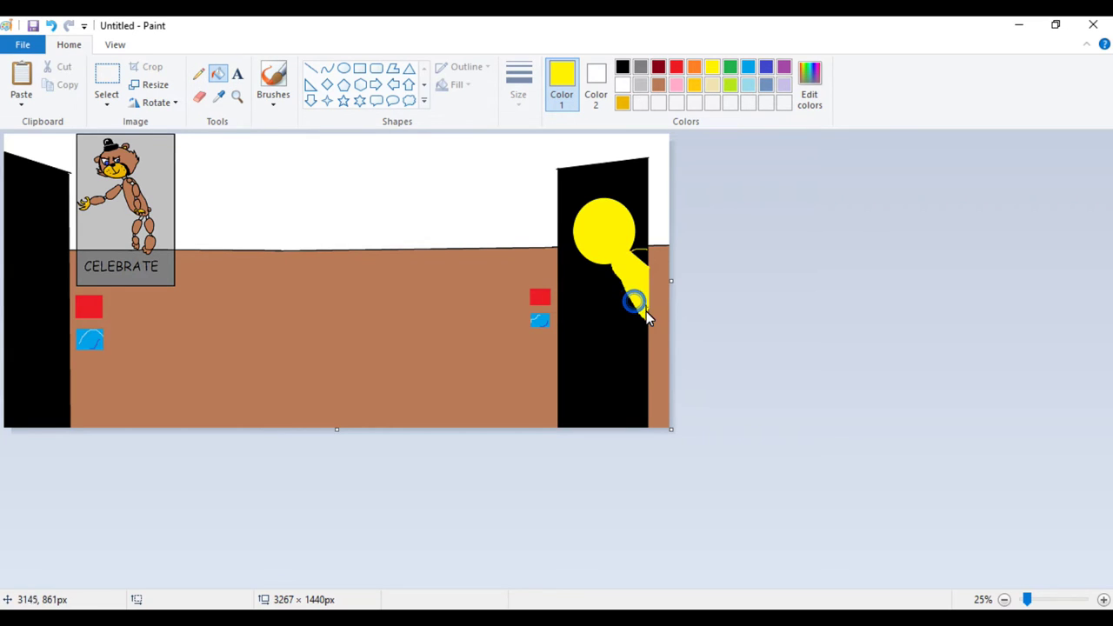
- Undo the trial fill above the strip, close that outline along the doorway's right edge, and fill it yellow
left_click(642, 258)
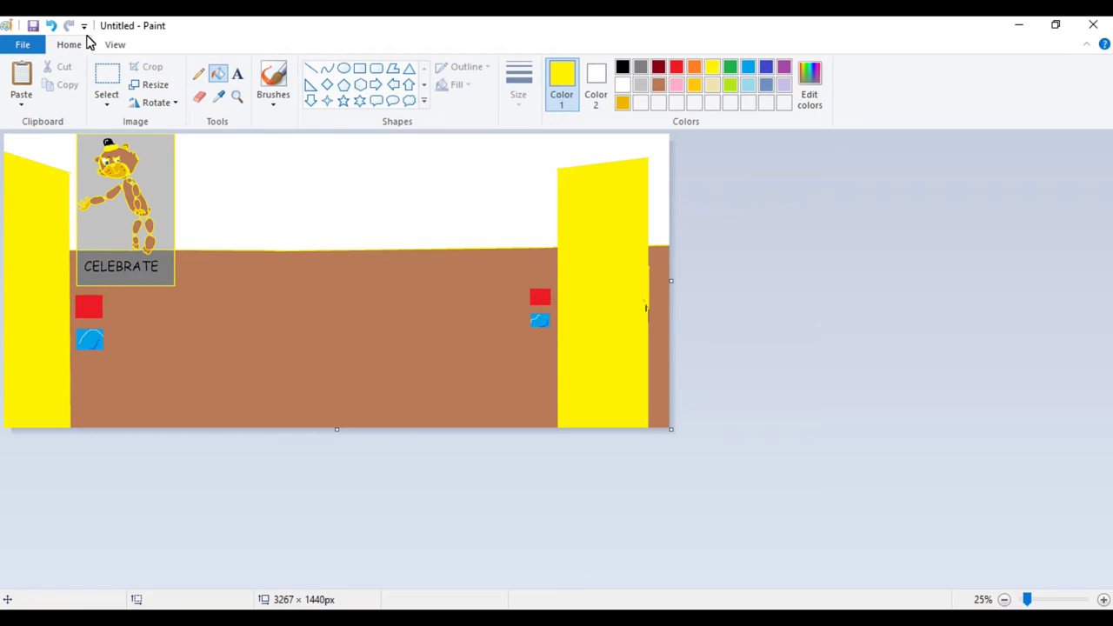
left_click(50, 25)
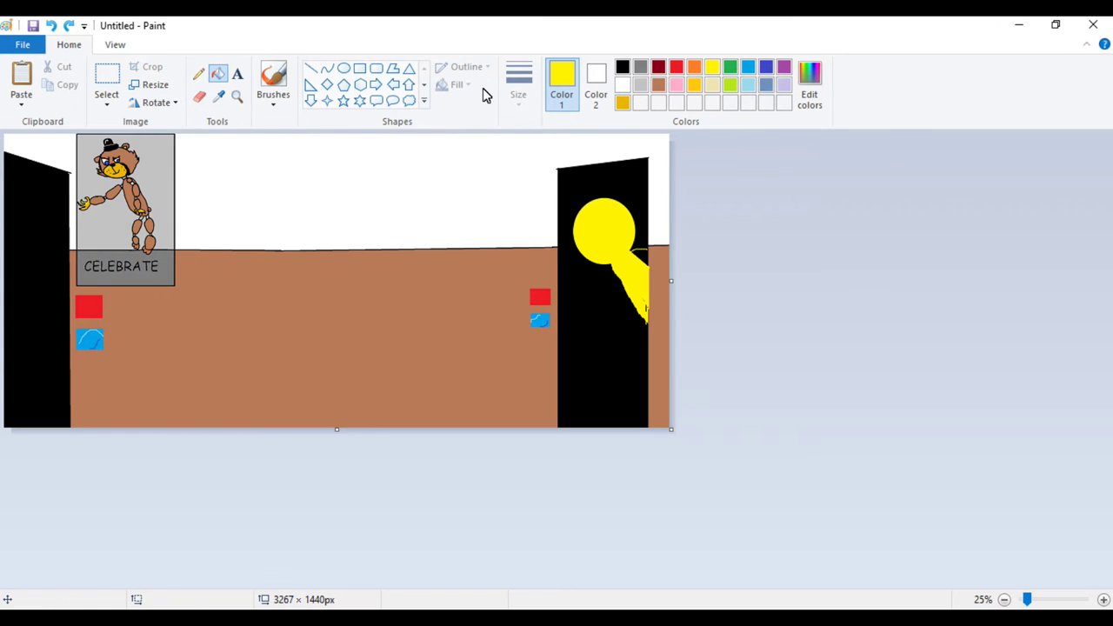
left_click(198, 73)
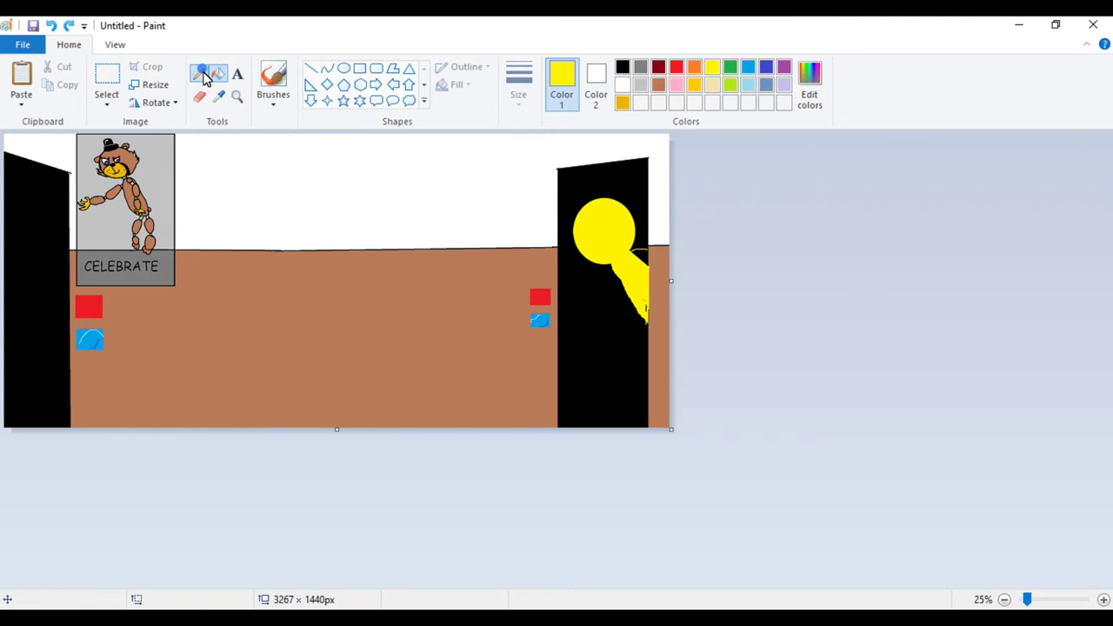
left_click(647, 251)
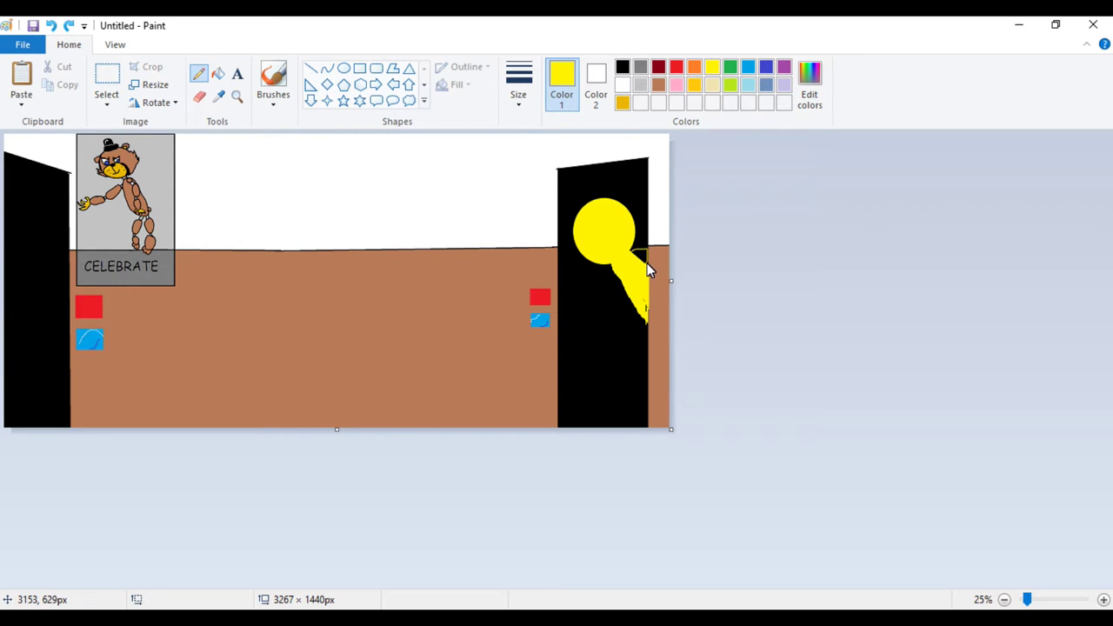
left_click(218, 73)
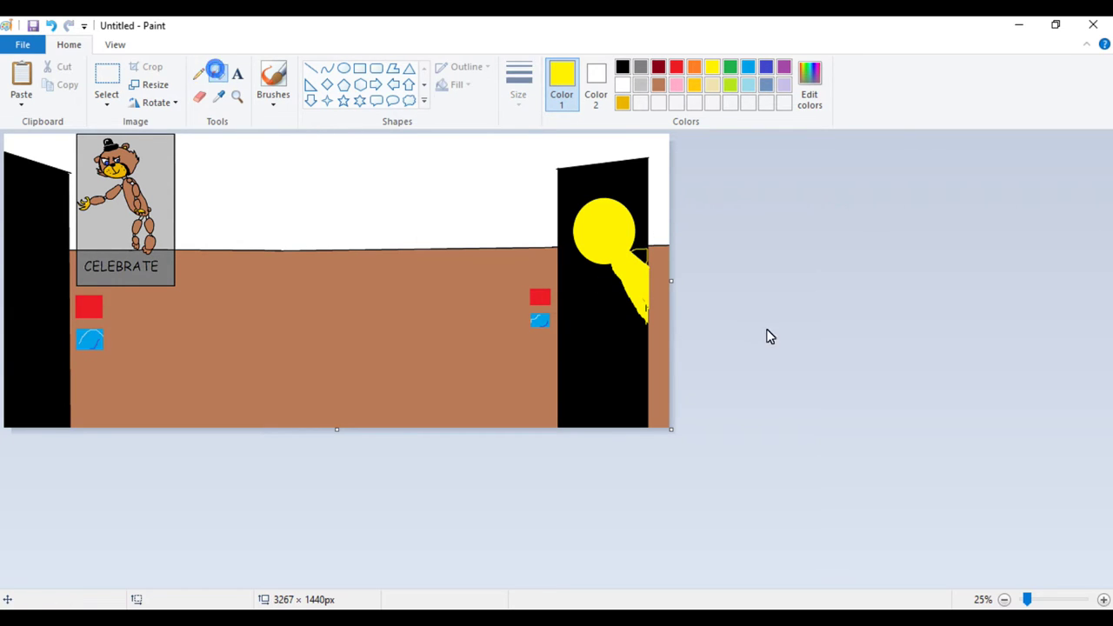
left_click(640, 259)
- Try a gold fill on the figure in the second doorway, and refill it yellow
left_click(696, 85)
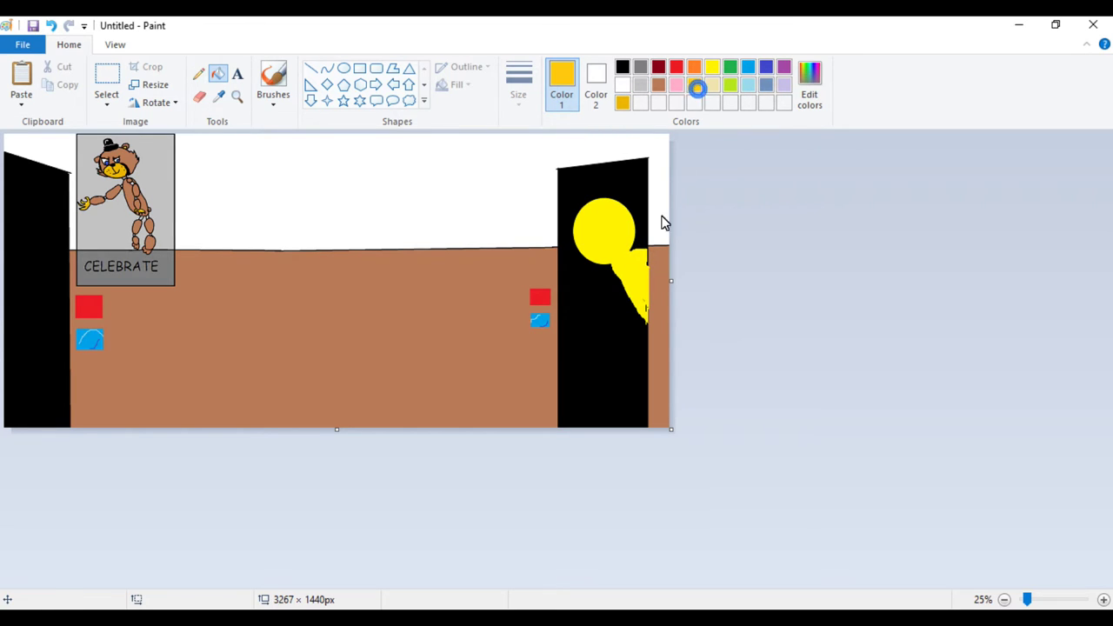
left_click(640, 265)
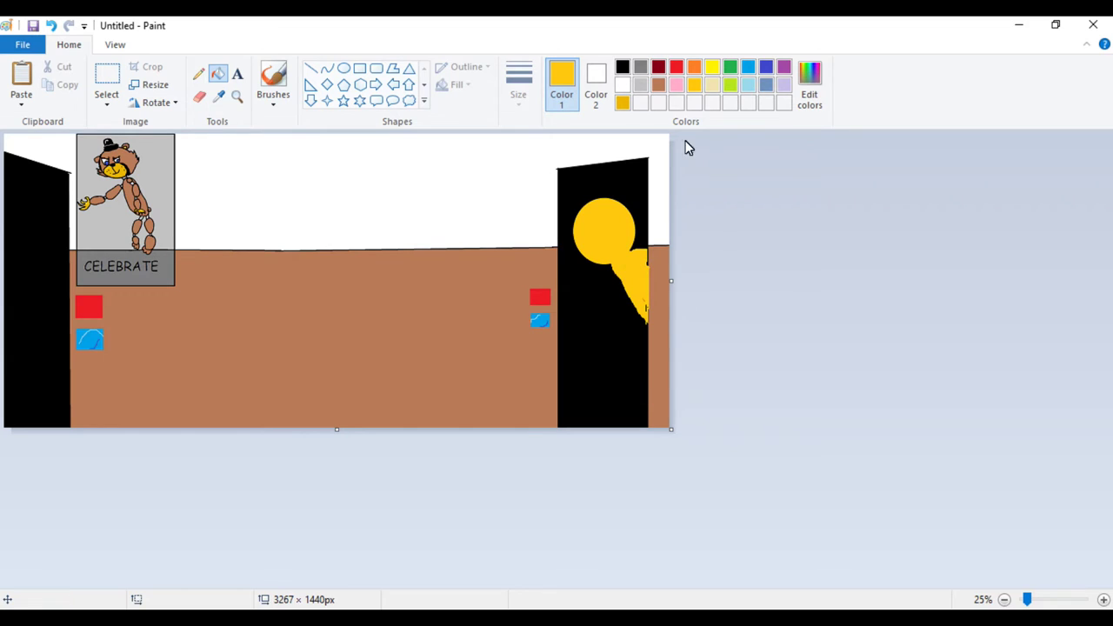
left_click(712, 68)
left_click(604, 209)
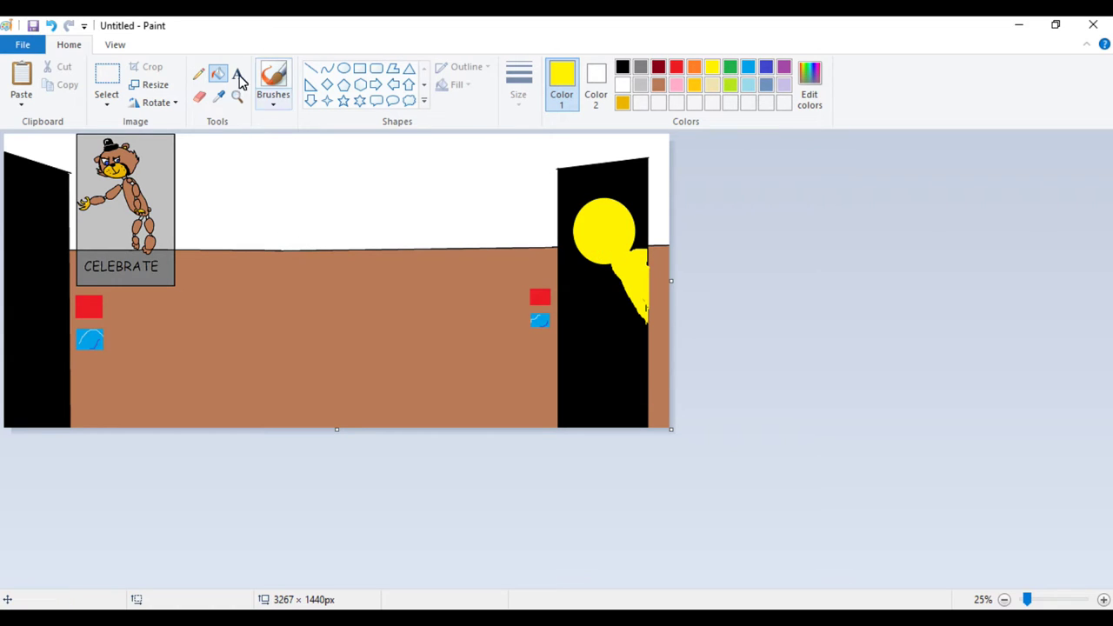
- Draw a short slanted orange straight line across the lower part of the yellow head in the second doorway
left_click(199, 74)
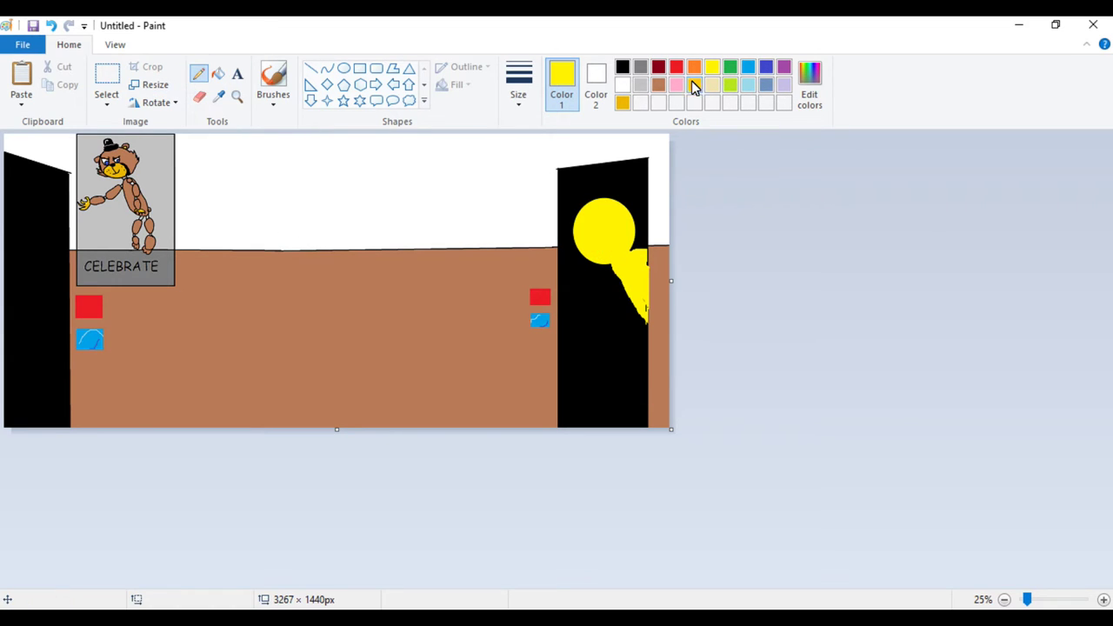
left_click(696, 68)
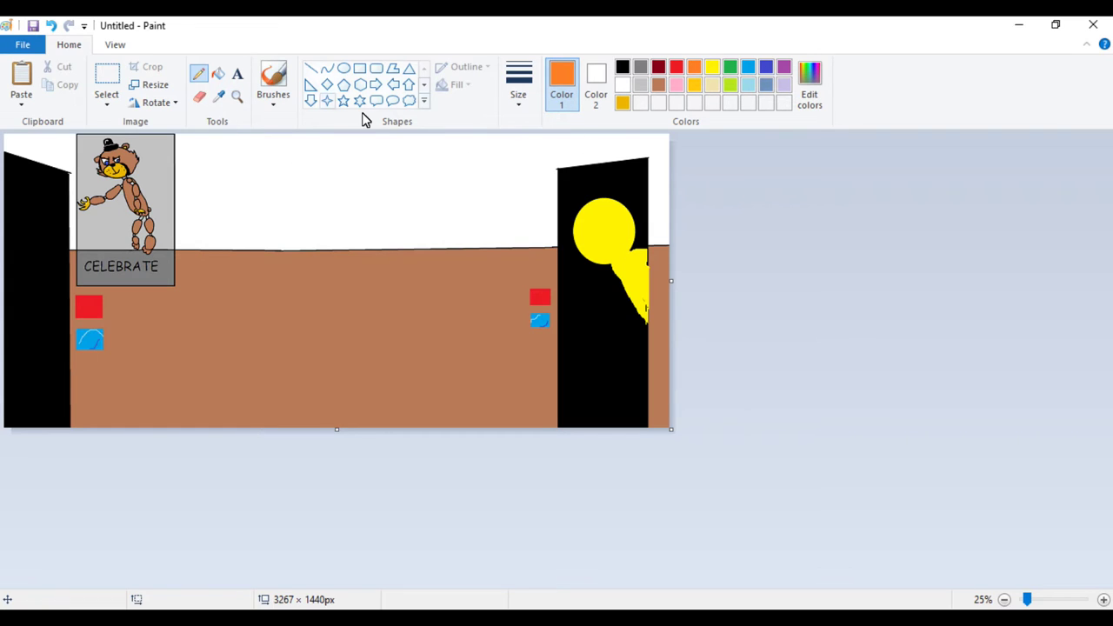
left_click(315, 70)
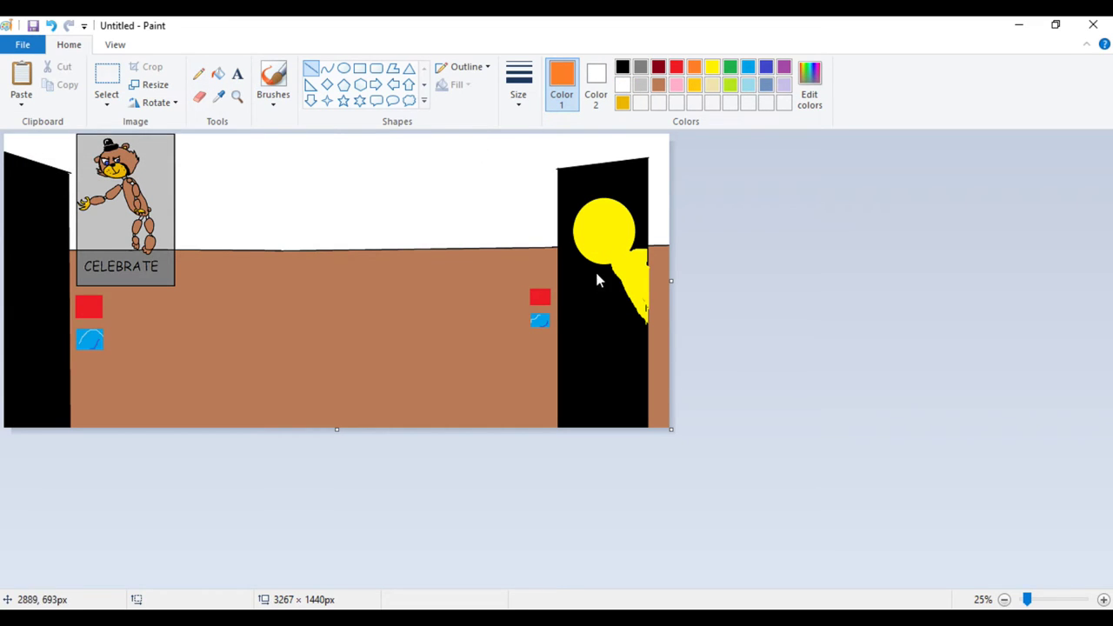
left_click_drag(593, 245, 614, 236)
left_click(1102, 600)
left_click_drag(866, 583, 899, 595)
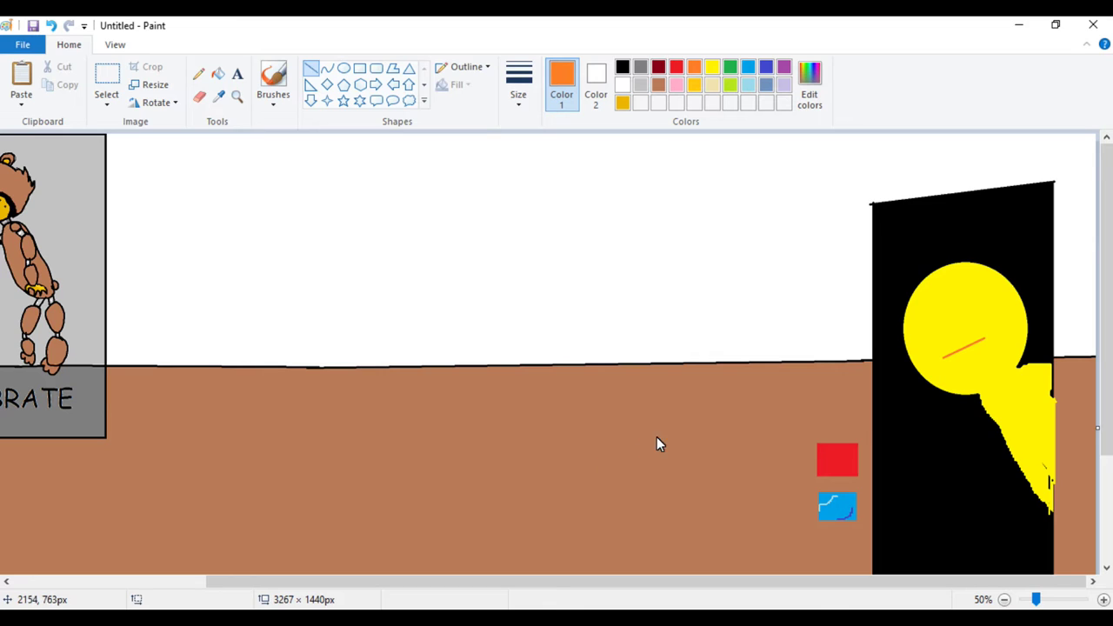
- Undo a trial upright line, and outline the upper beak above the slanted line with orange pencil strokes
left_click_drag(943, 358, 942, 334)
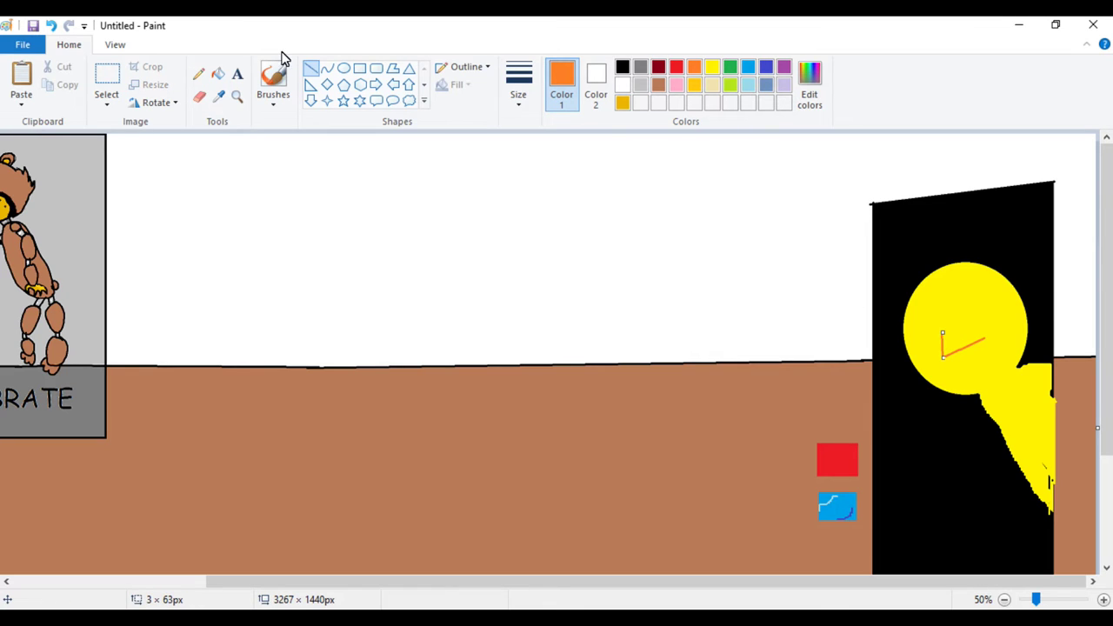
left_click(50, 25)
left_click(198, 73)
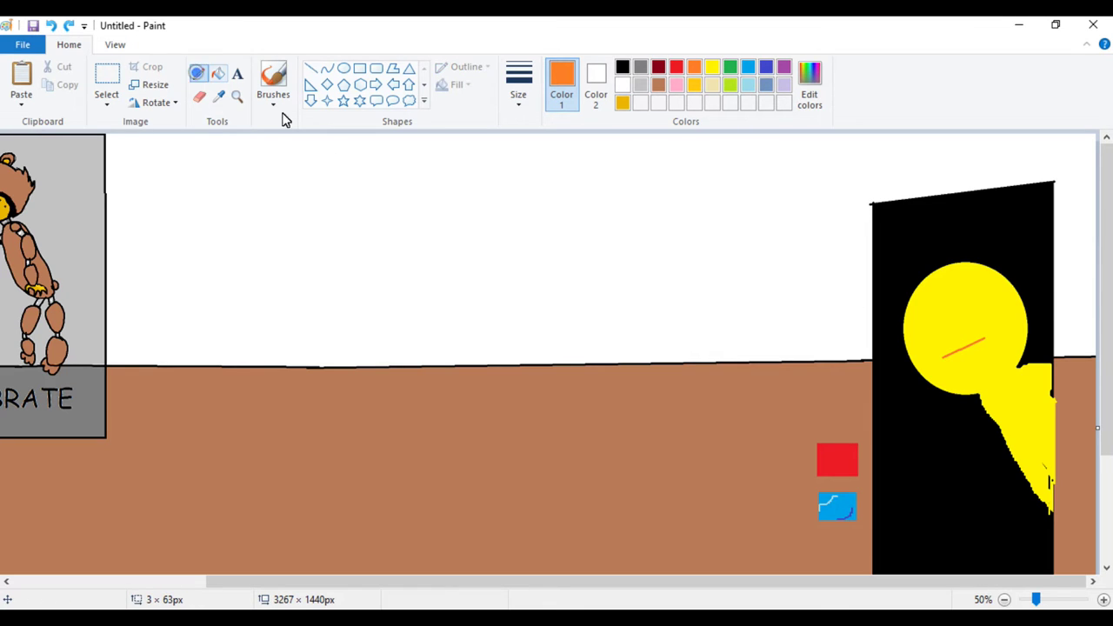
left_click(941, 357)
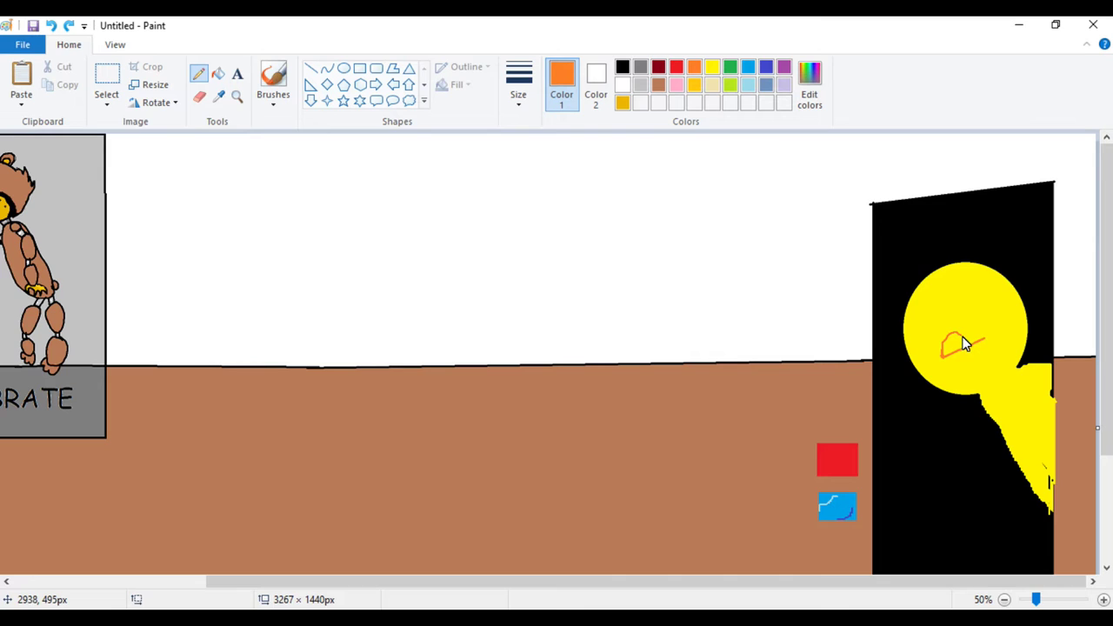
left_click_drag(974, 345, 980, 348)
left_click(50, 25)
left_click_drag(945, 356, 954, 343)
left_click_drag(981, 342, 999, 343)
left_click(981, 339)
- Fill the upper beak outline solid orange, replacing a trial gold fill in its remaining section
left_click(218, 73)
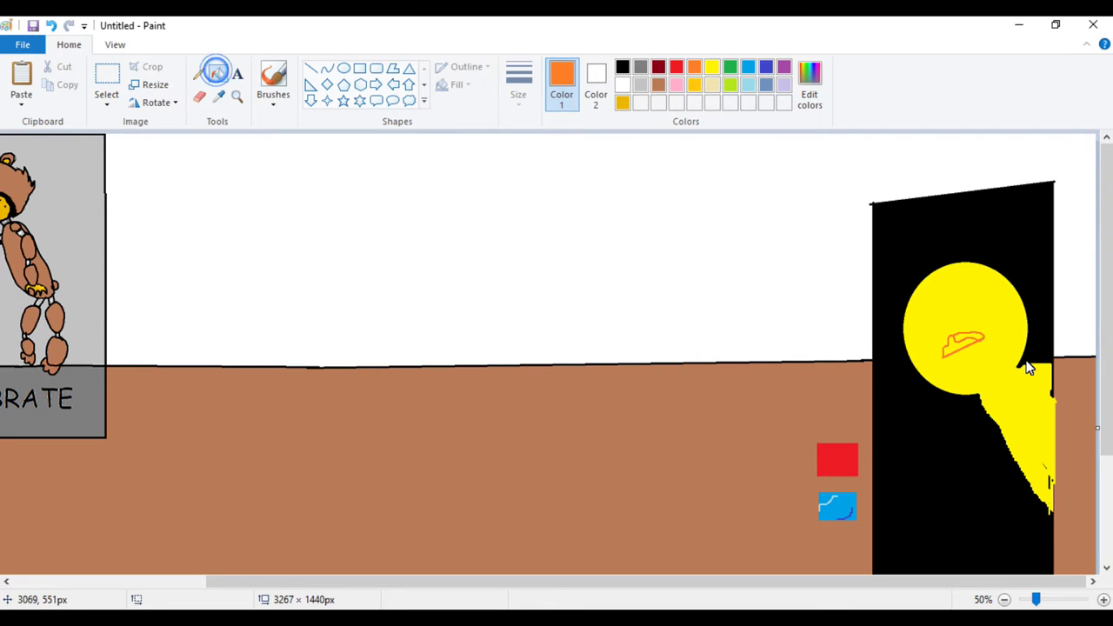
left_click(958, 348)
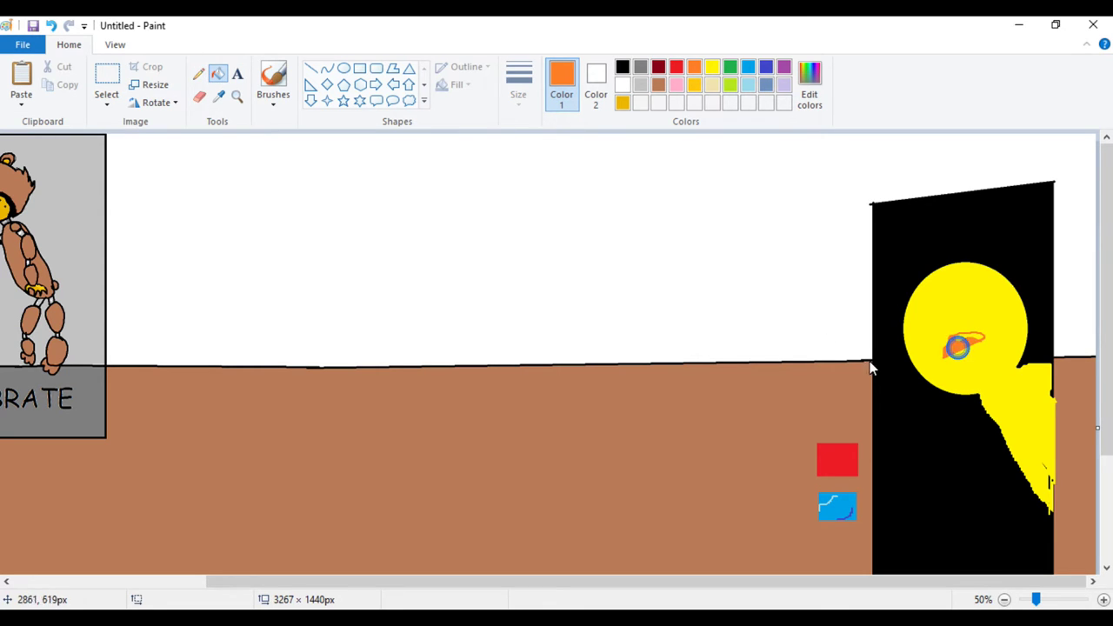
left_click(694, 87)
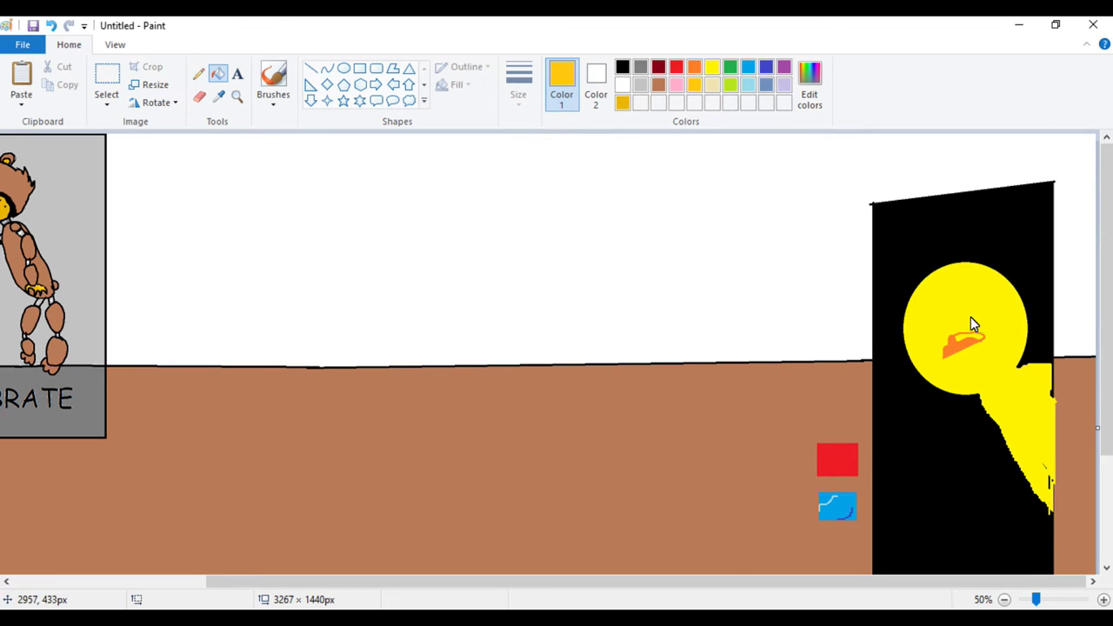
left_click(965, 341)
left_click(694, 67)
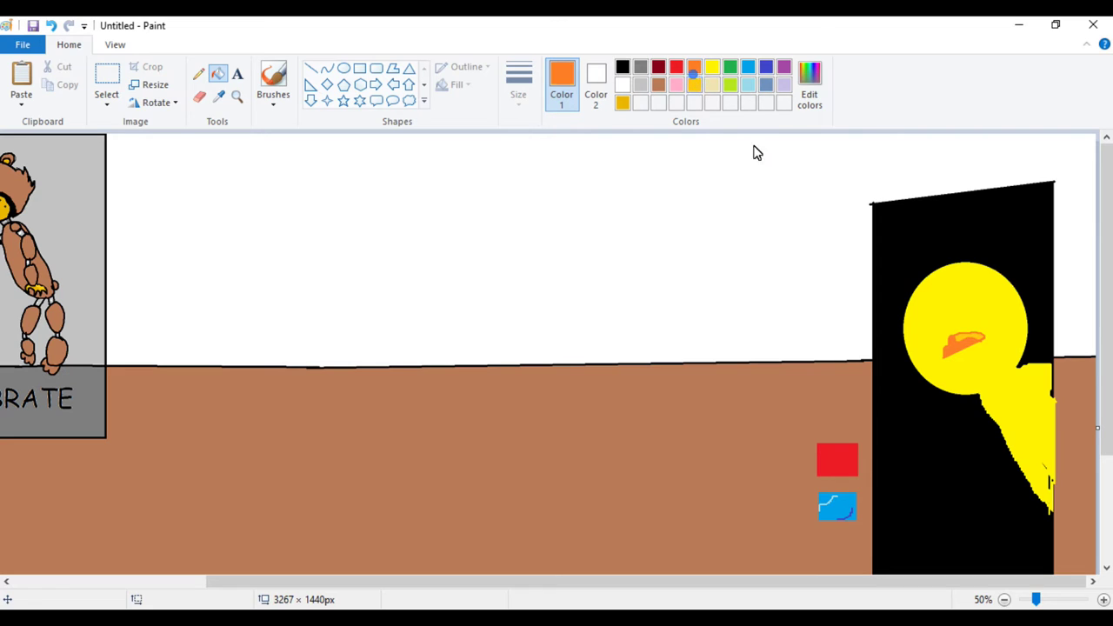
left_click(964, 346)
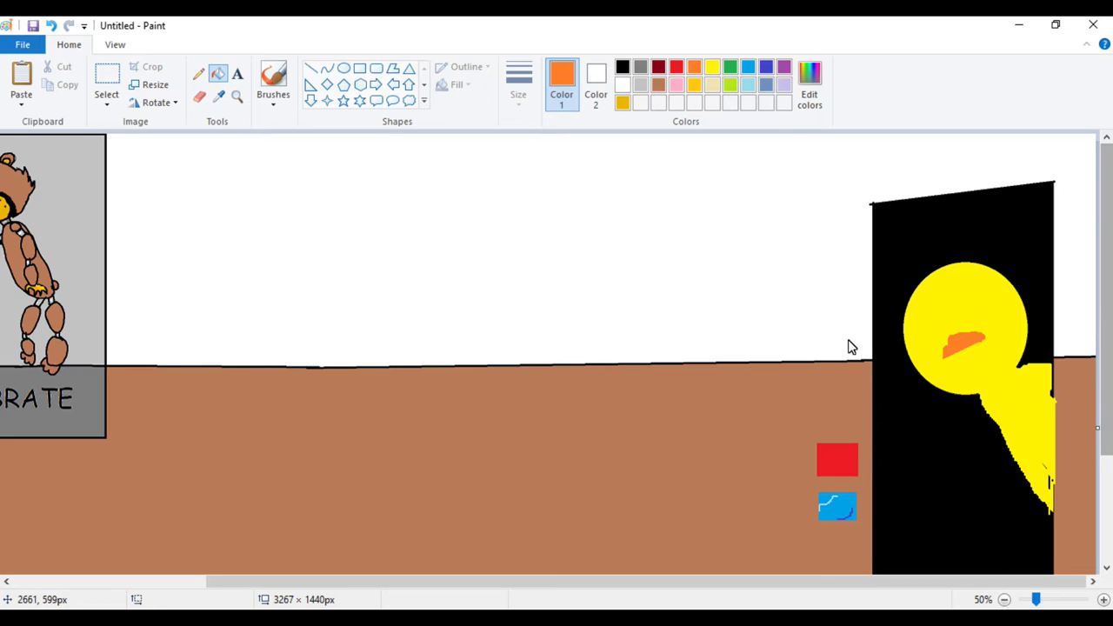
- Outline the lower beak beneath the upper one with an orange pencil stroke and fill it orange
left_click(199, 74)
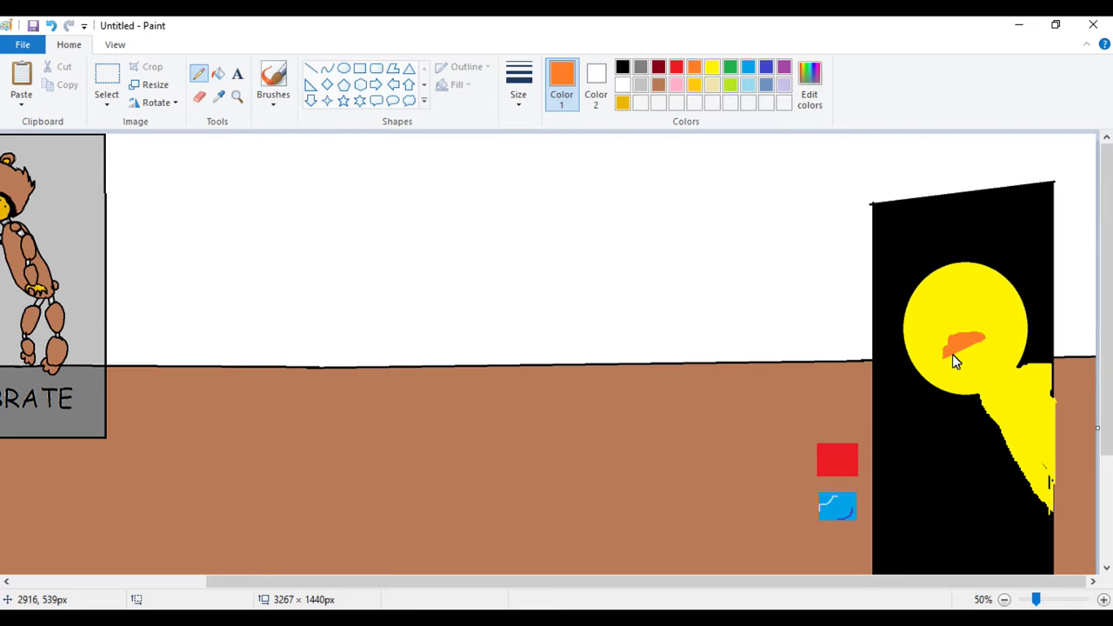
left_click(947, 355)
left_click(217, 74)
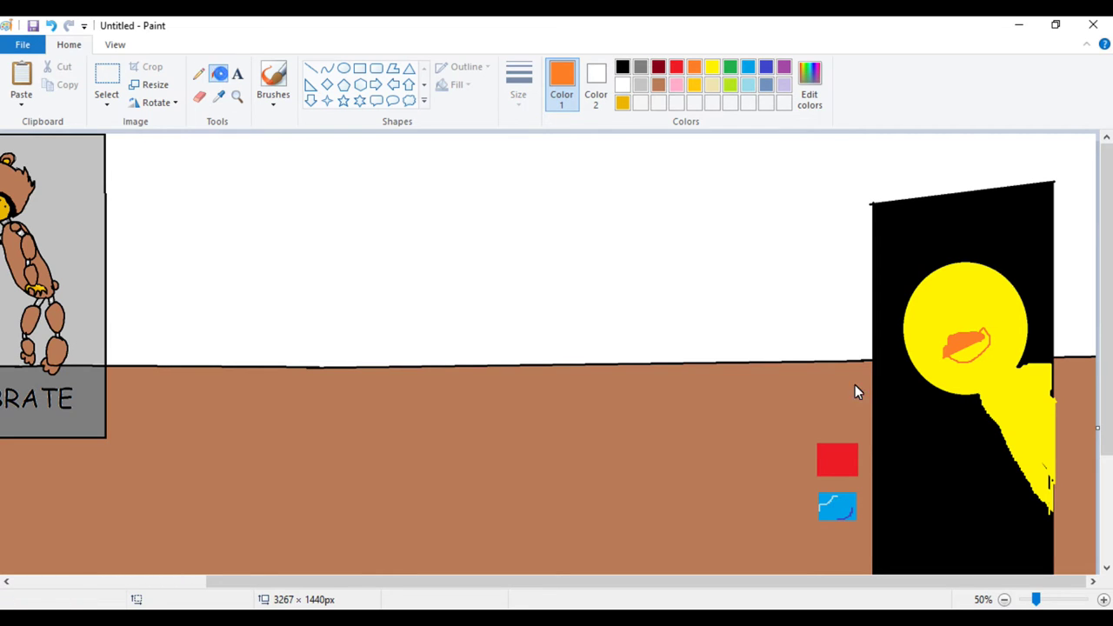
left_click(962, 360)
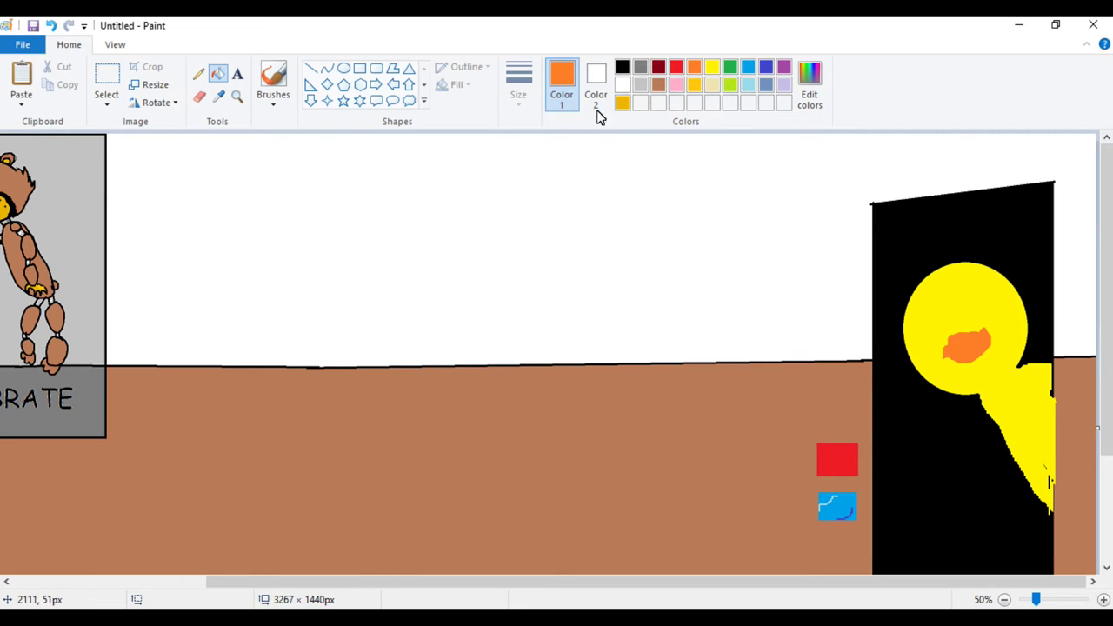
- Draw a black curved mouth line through the orange beak with the Pencil tool
left_click(623, 67)
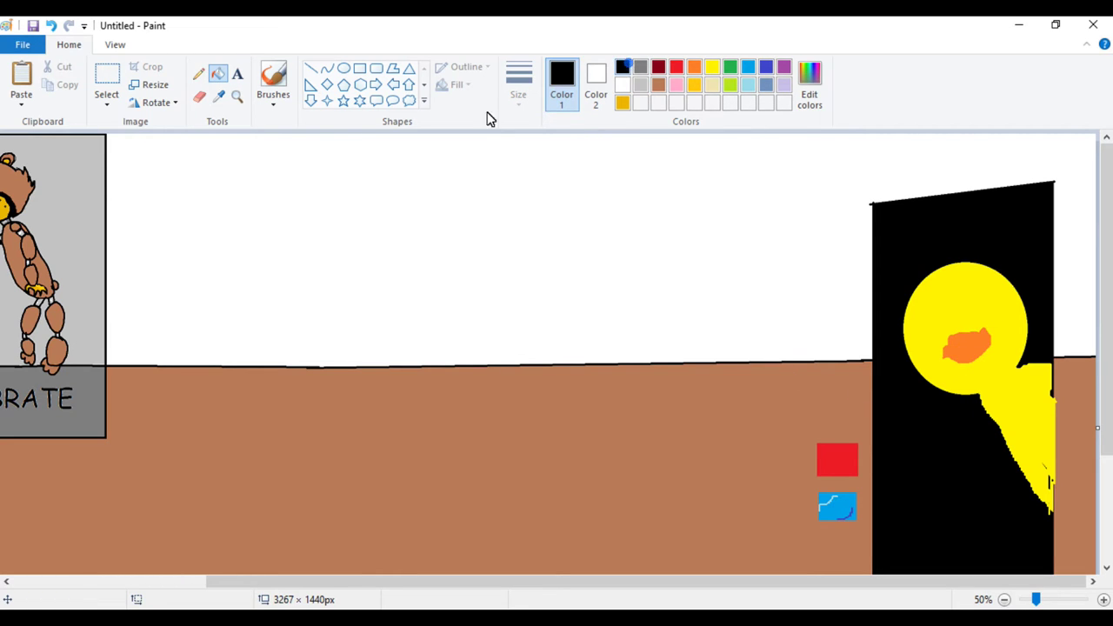
left_click(198, 74)
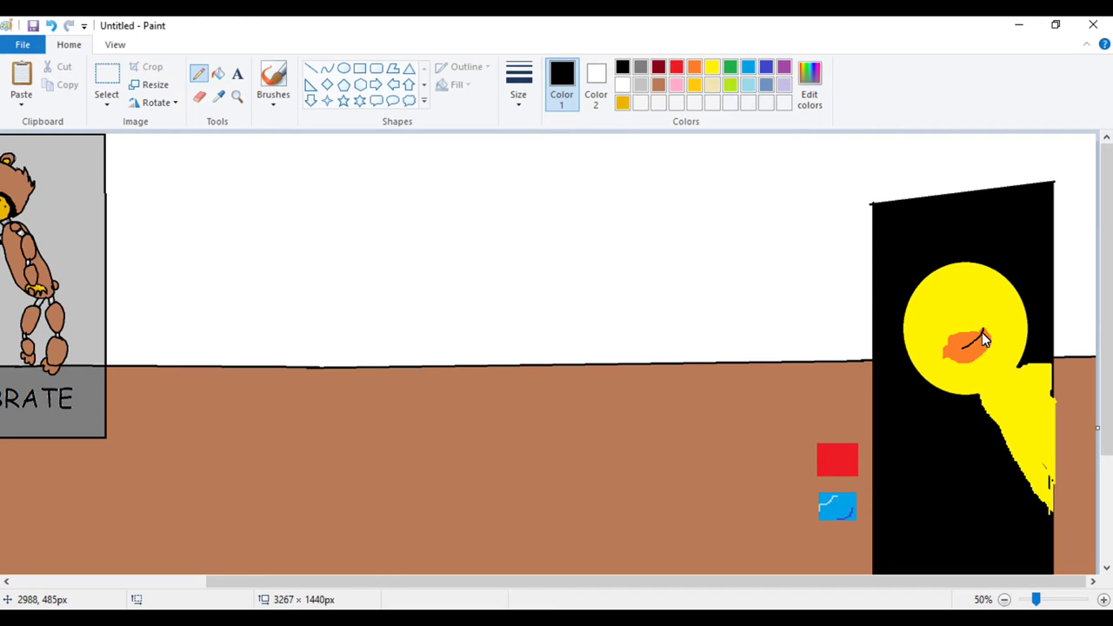
left_click_drag(982, 328, 972, 348)
- Outline two black eyes above the beak, one squarish and one pointed at the top
mouse_move(919, 323)
left_mouse_down()
mouse_move(936, 325)
mouse_move(934, 347)
mouse_move(920, 348)
mouse_move(913, 329)
left_mouse_up()
left_click(961, 314)
mouse_move(979, 327)
left_mouse_down()
mouse_move(978, 298)
mouse_move(963, 315)
left_mouse_up()
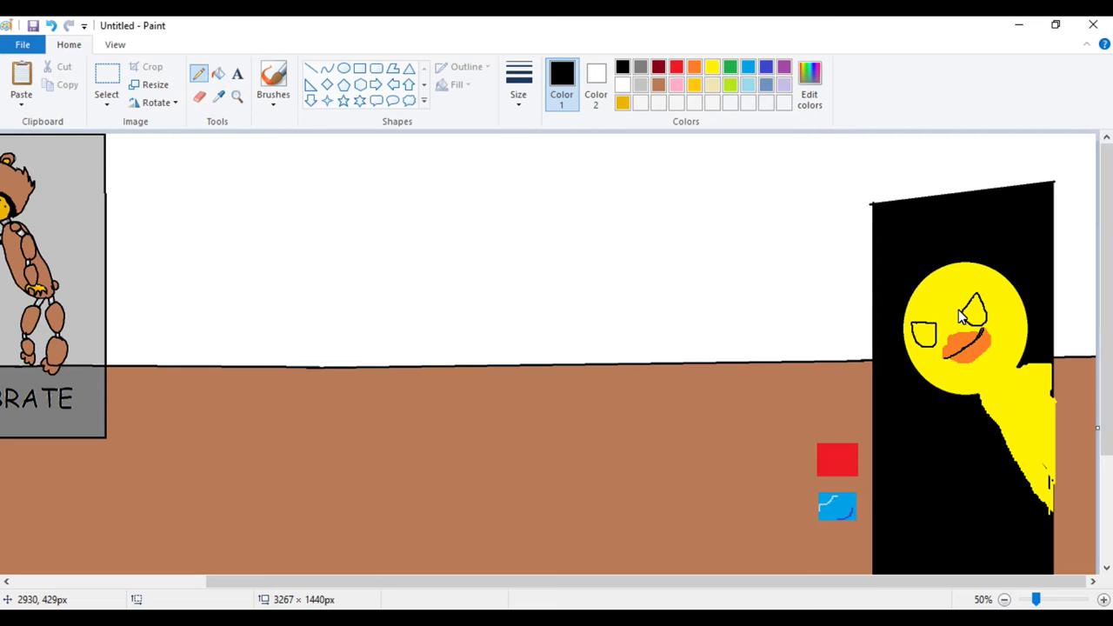
- Draw black angry eyebrows over both eyes, undoing the strokes that go wrong
mouse_move(959, 316)
left_mouse_down()
mouse_move(964, 326)
mouse_move(971, 296)
mouse_move(957, 322)
mouse_move(939, 322)
mouse_move(948, 306)
mouse_move(955, 331)
left_mouse_up()
key("ctrl+z")
key("ctrl+z")
key("ctrl+z")
left_click(977, 329)
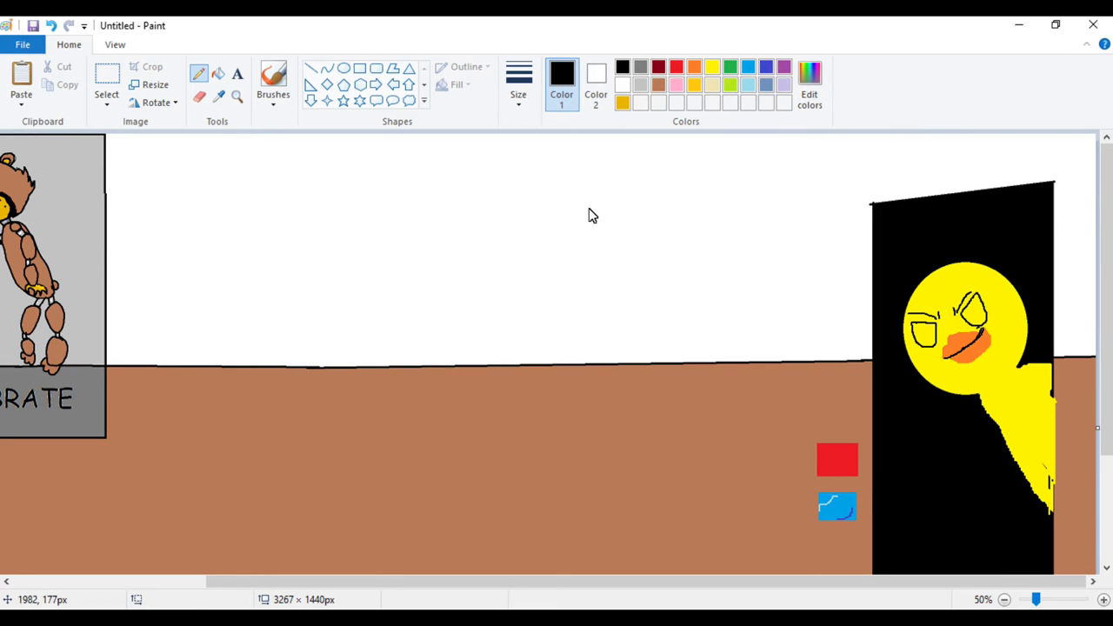
- Fill both eye outlines of the yellow character black
left_click(218, 79)
left_click(924, 339)
left_click(977, 318)
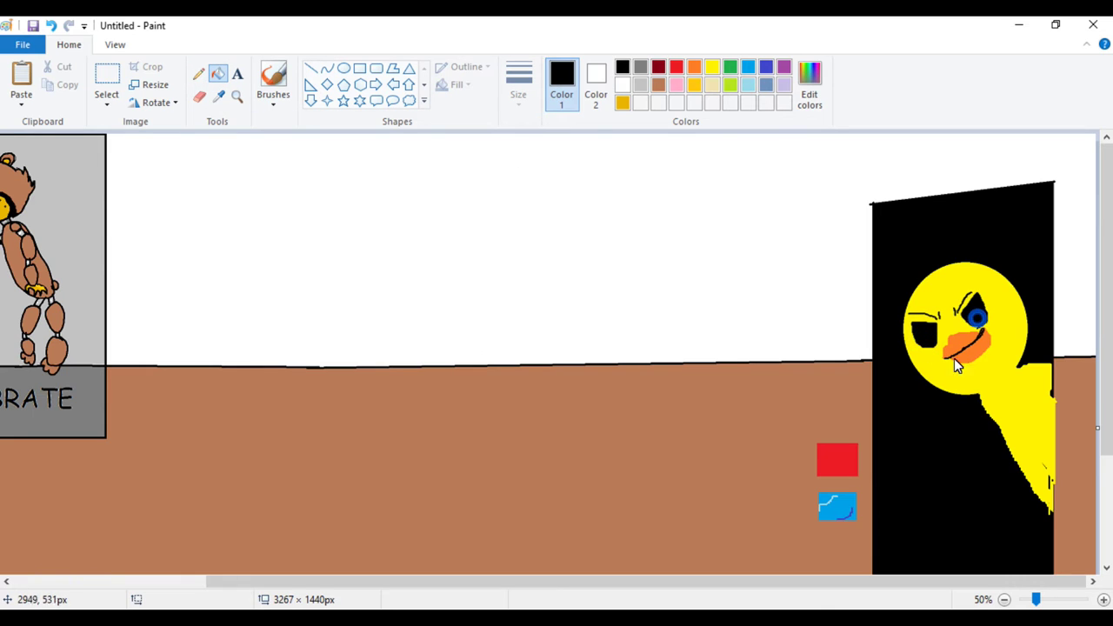
- Draw a small white pupil in each black eye with the pencil at its thickest size
left_click(623, 85)
left_click(527, 104)
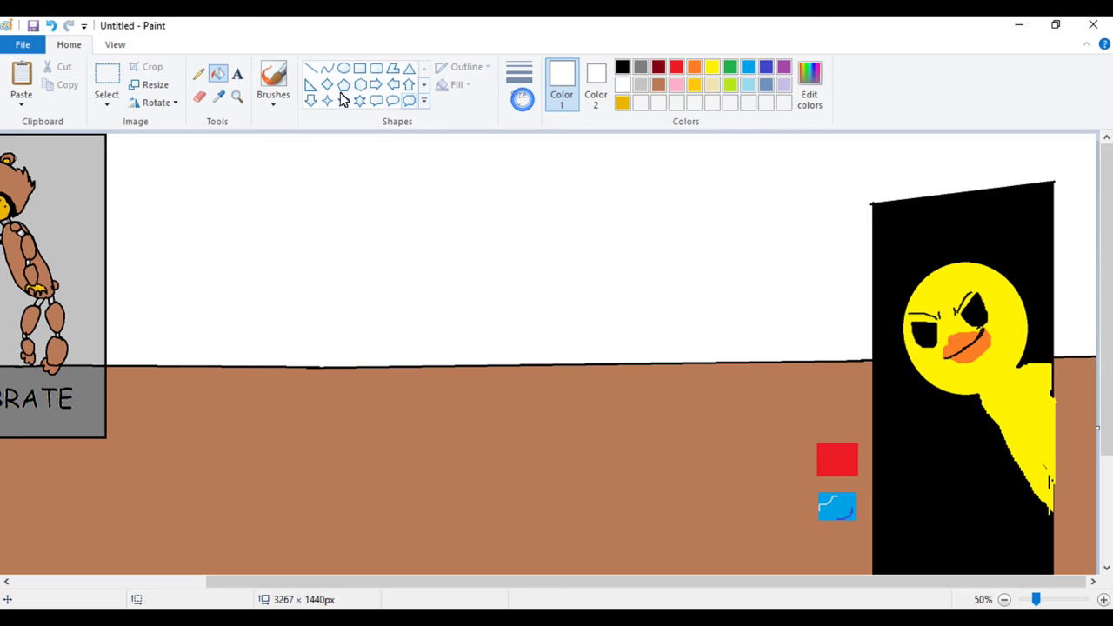
left_click(202, 74)
left_click(520, 98)
left_click(514, 217)
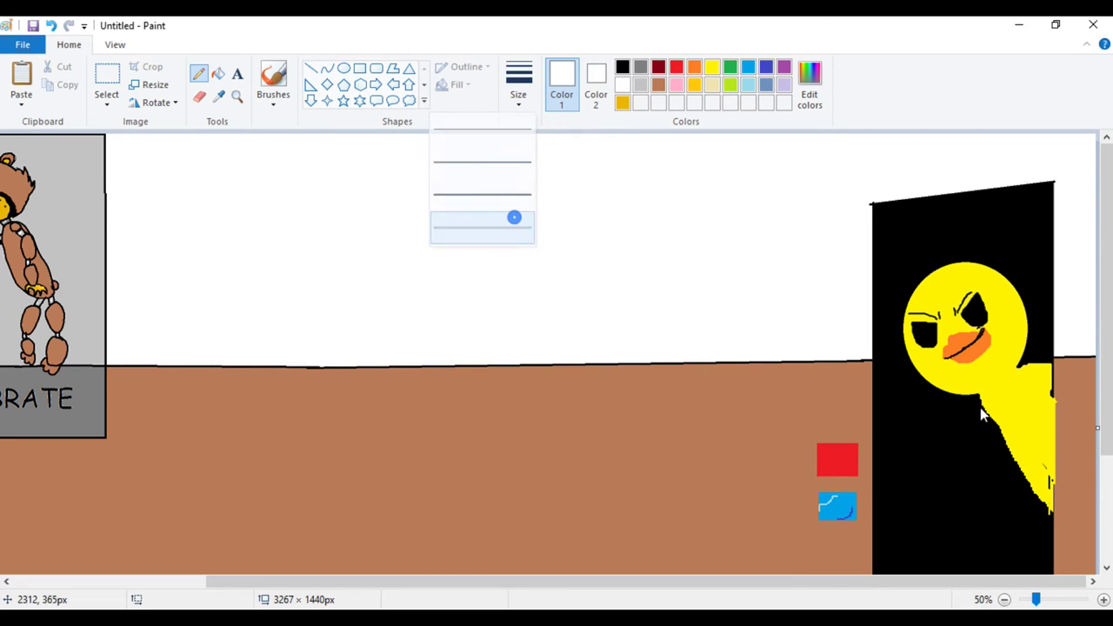
left_click(923, 342)
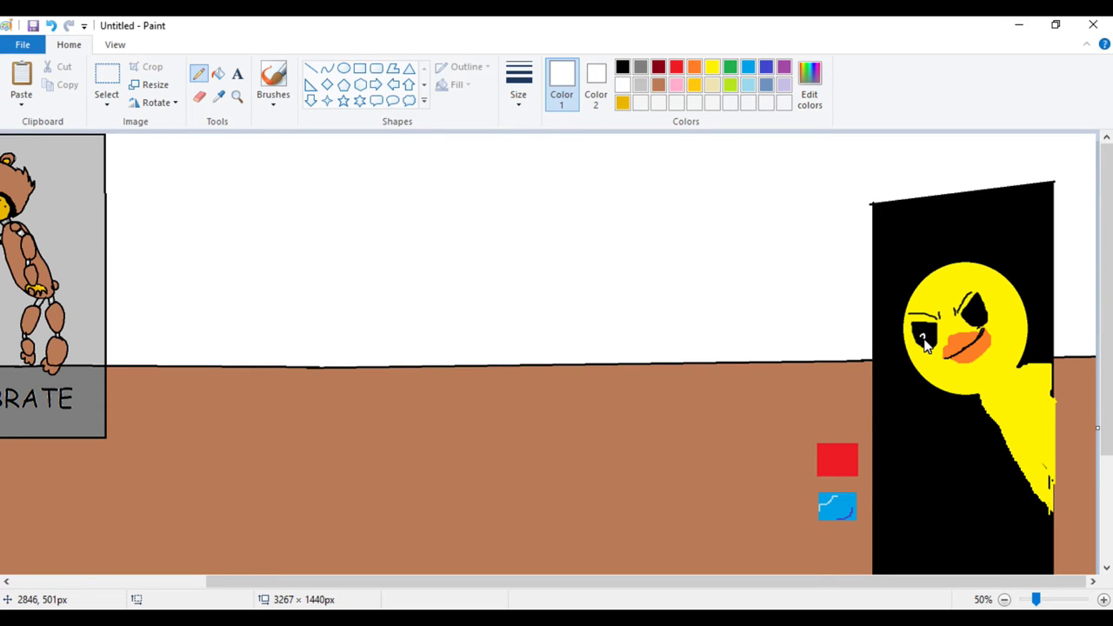
left_click(975, 323)
left_click(976, 322)
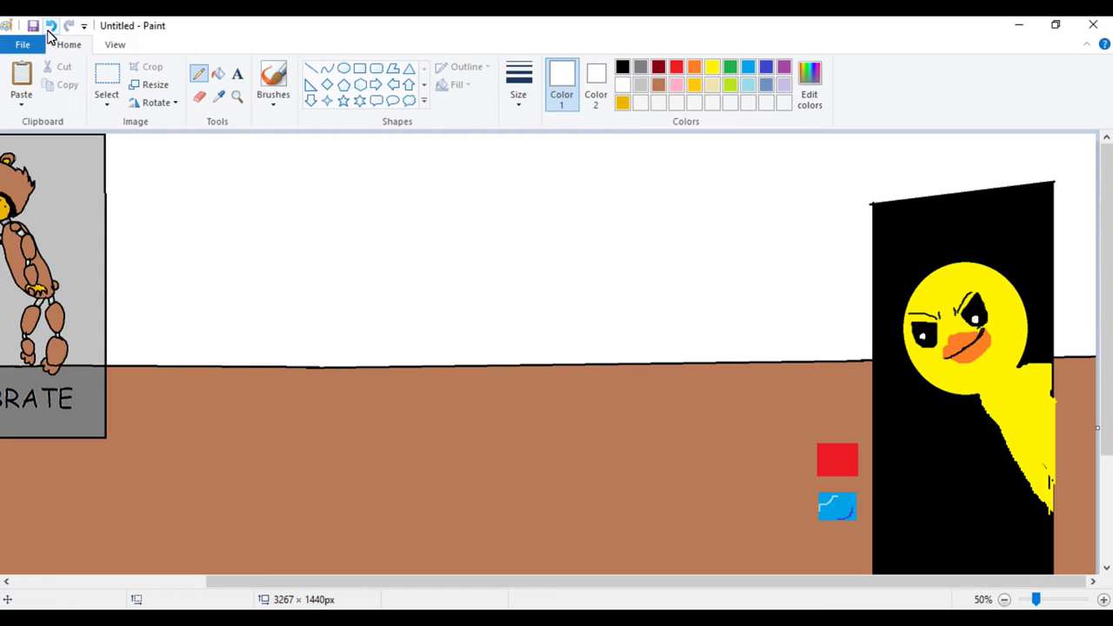
- Undo the white pupils, restore the squarish eye's pupil, and place a smaller white pupil low in the pointed eye
left_click(50, 27)
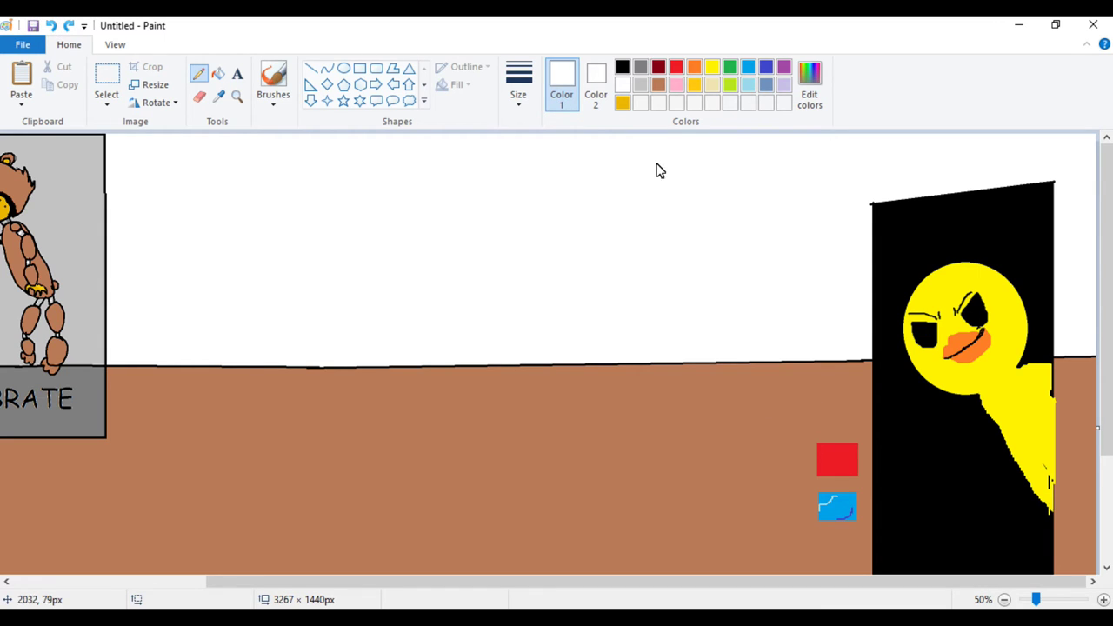
key("ctrl+y")
key("ctrl+y")
key("ctrl+y")
key("ctrl+y")
left_click(972, 321)
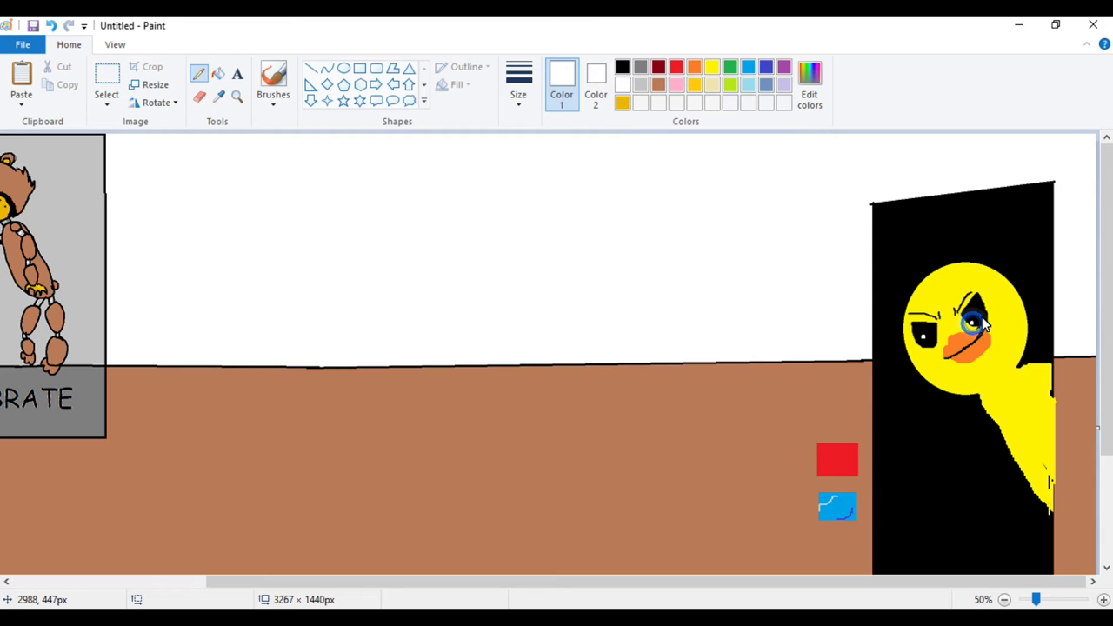
- Draw a tuft of yellow pencil strokes on top of the character's head
left_click(711, 68)
left_click_drag(949, 263, 941, 248)
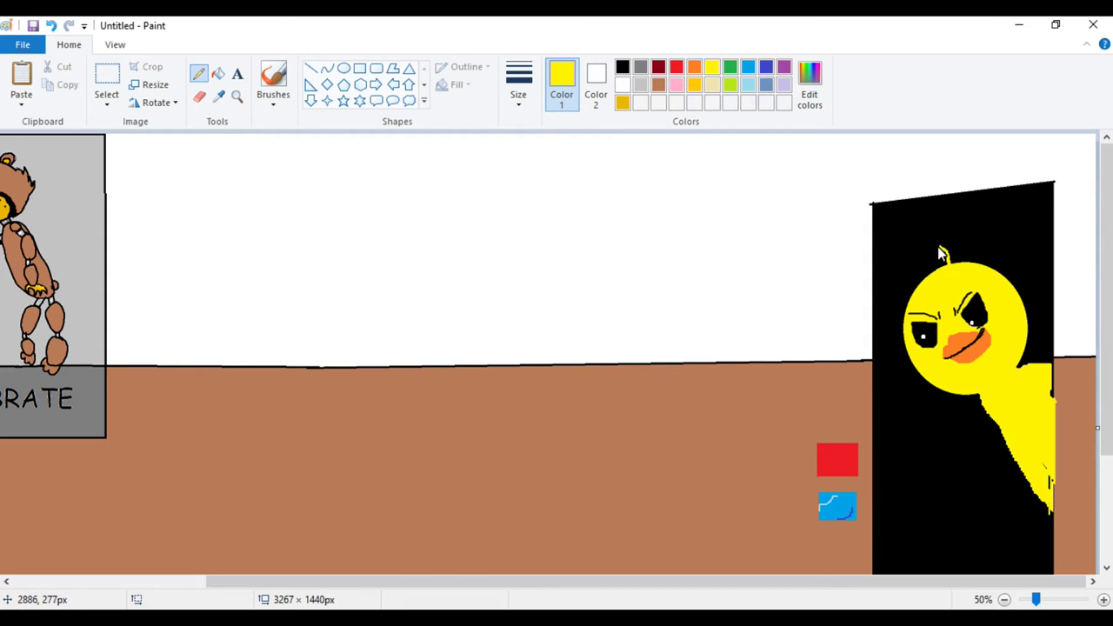
mouse_move(947, 264)
left_mouse_down()
mouse_move(954, 245)
mouse_move(956, 262)
left_mouse_up()
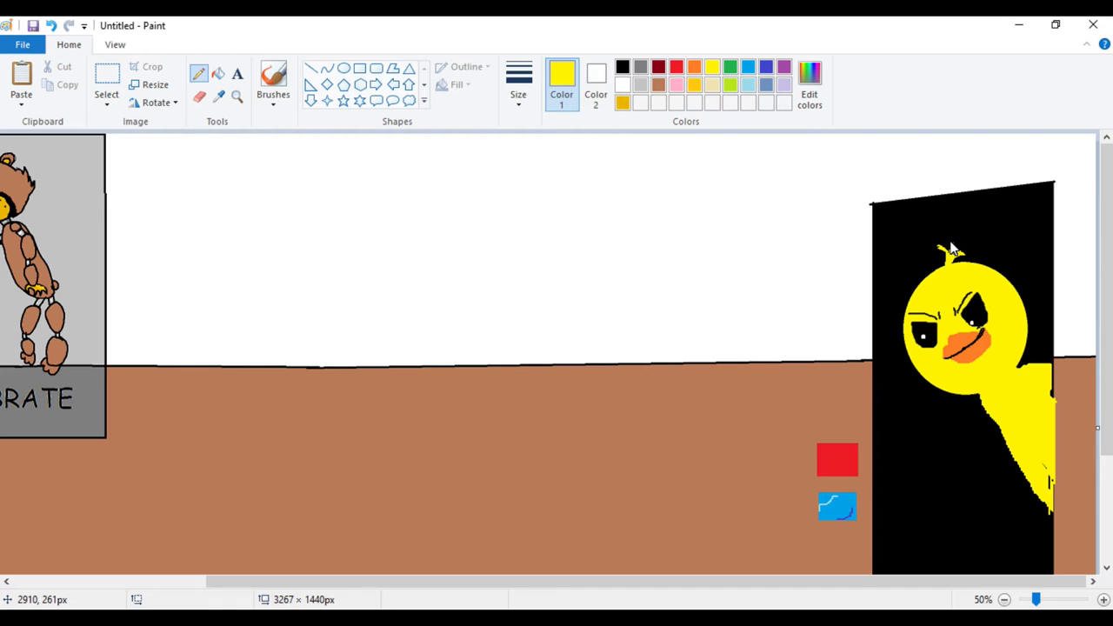
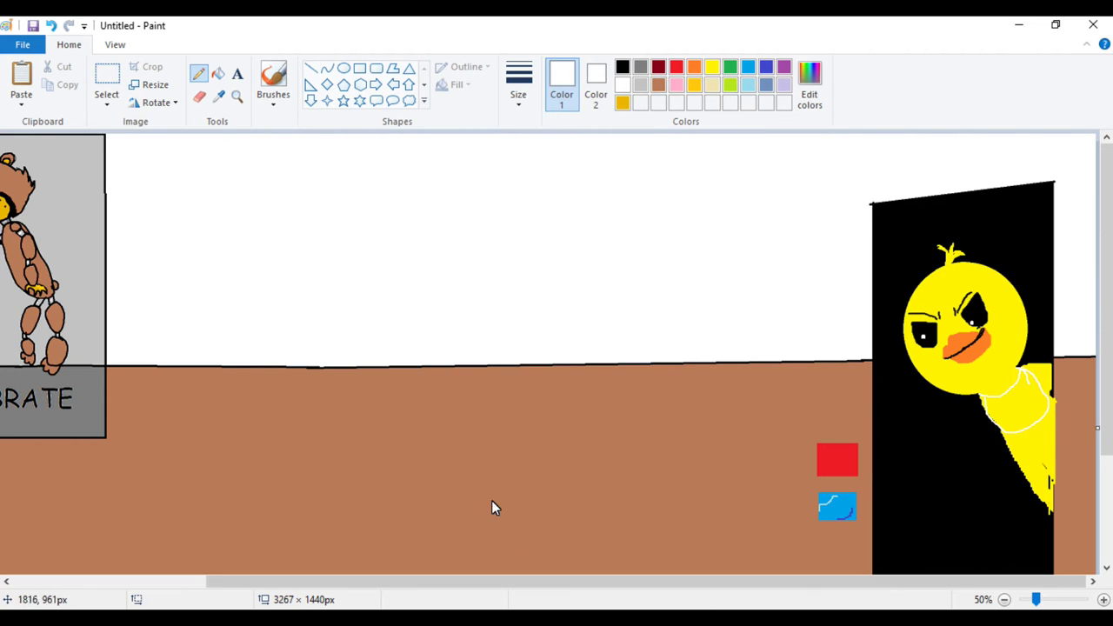
- Touch up the white bib outline at the edge of the character's body, and fill the bib white
left_click(981, 403)
left_click(50, 25)
left_click(217, 73)
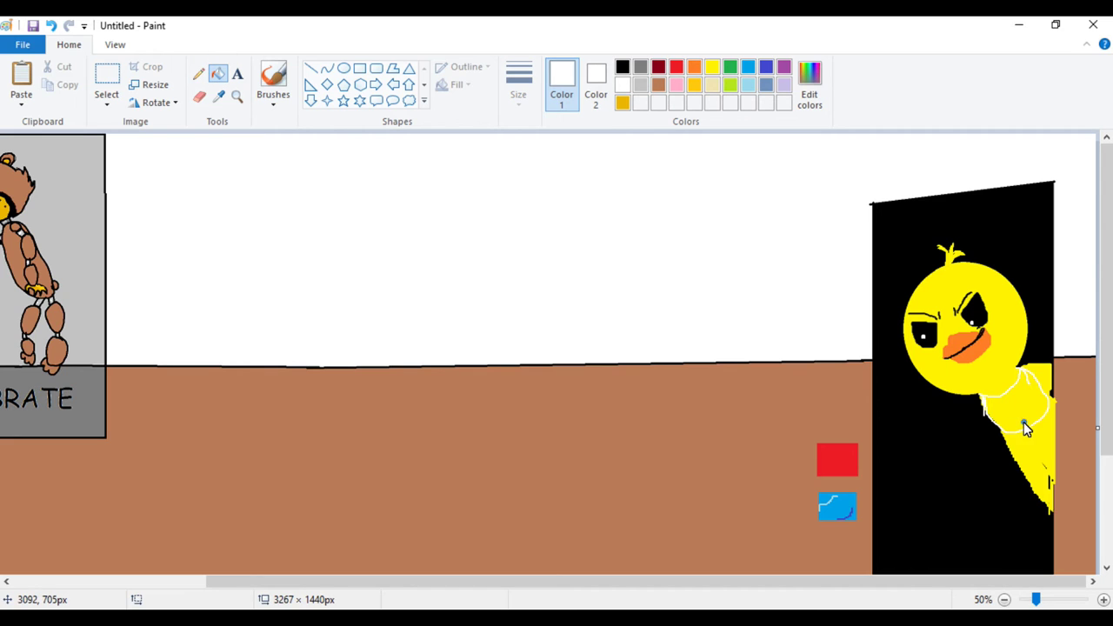
left_click(1024, 424)
- Try to add the black text LETS EAT on two lines over the white bib in Comic Sans MS, size 48
left_click(242, 74)
left_click(623, 69)
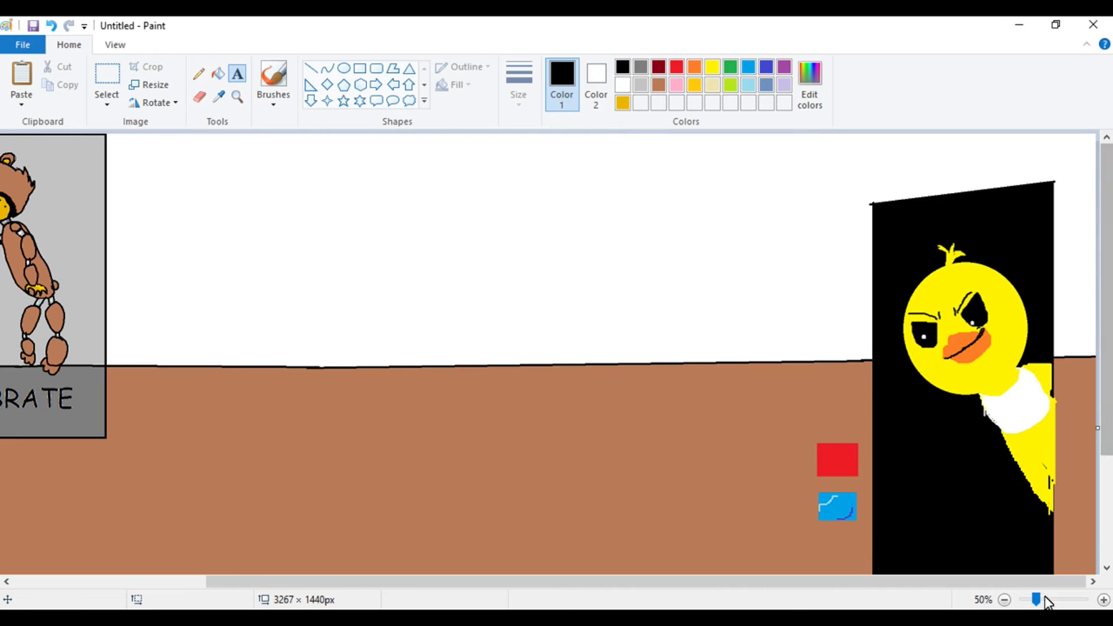
left_click(1006, 413)
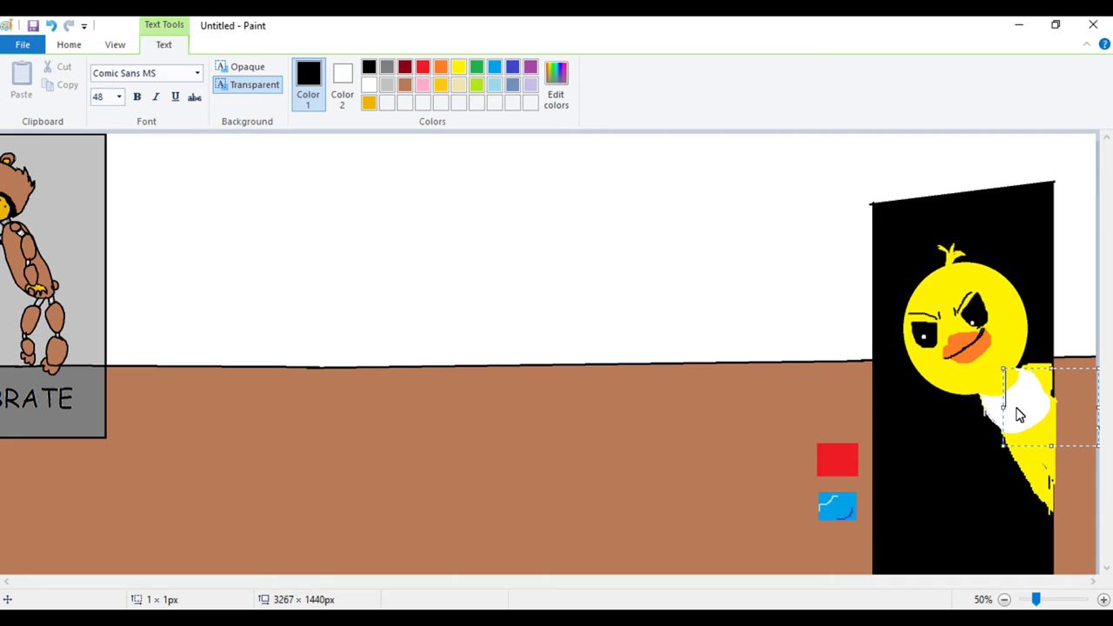
type("LETS")
key("Return")
type("EAT")
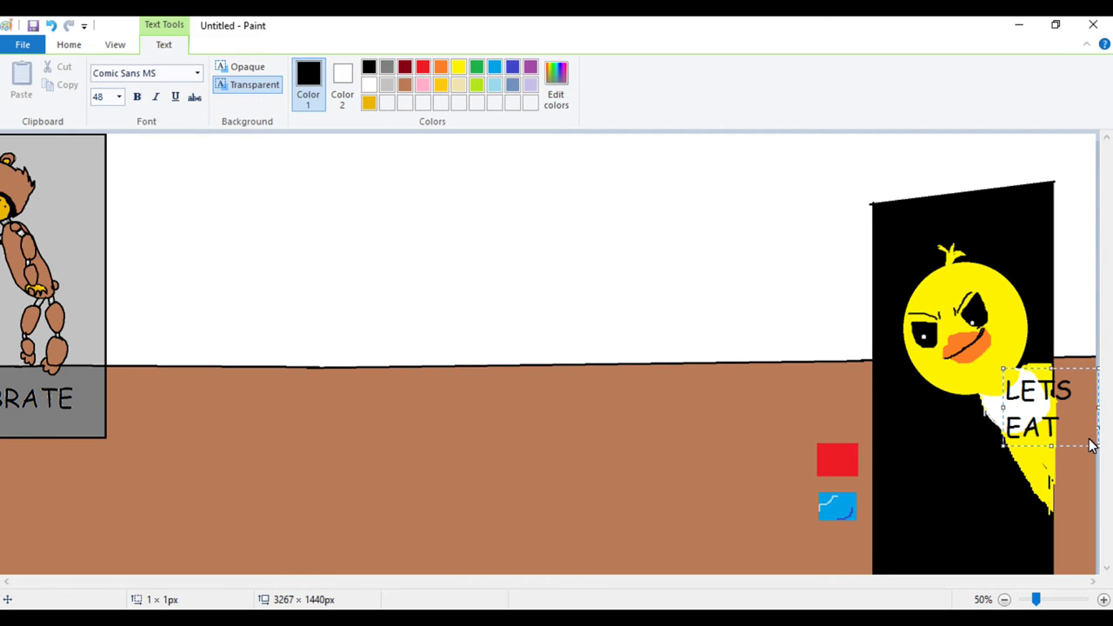
- Try to fit the text within the white bib, and discard it
left_click_drag(1087, 450, 1076, 456)
left_click_drag(1084, 380, 1037, 427)
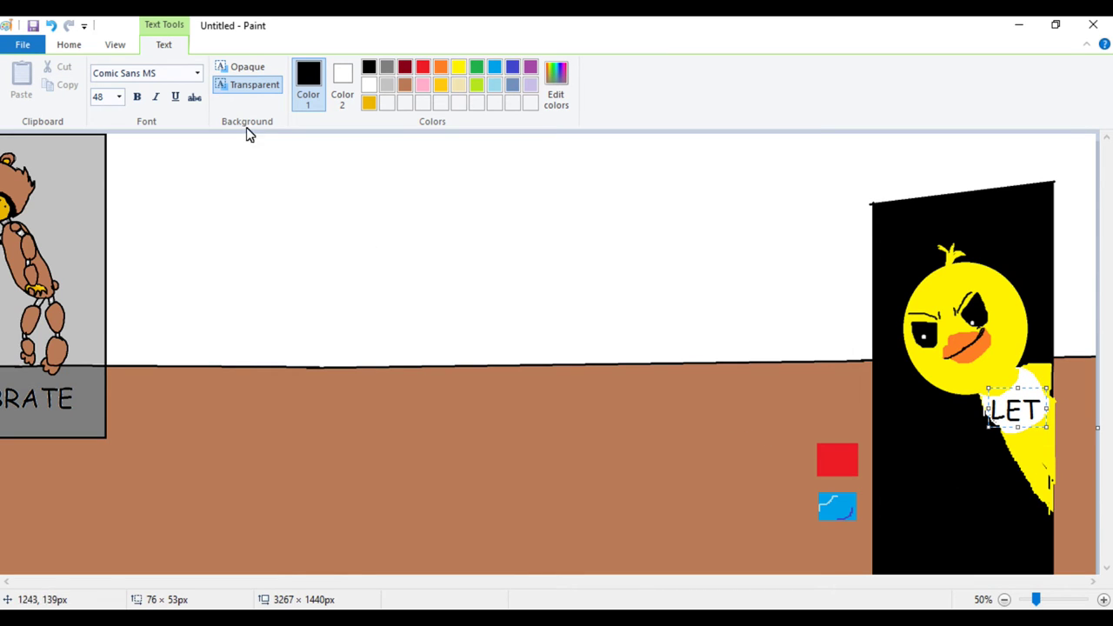
left_click(51, 26)
left_click(52, 26)
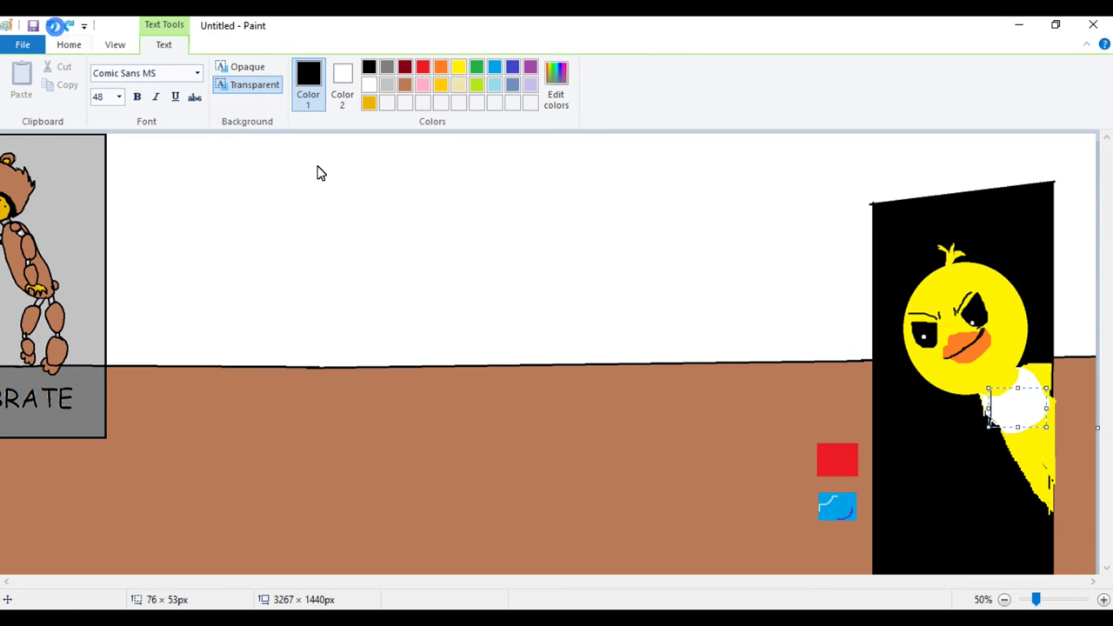
left_click(1027, 515)
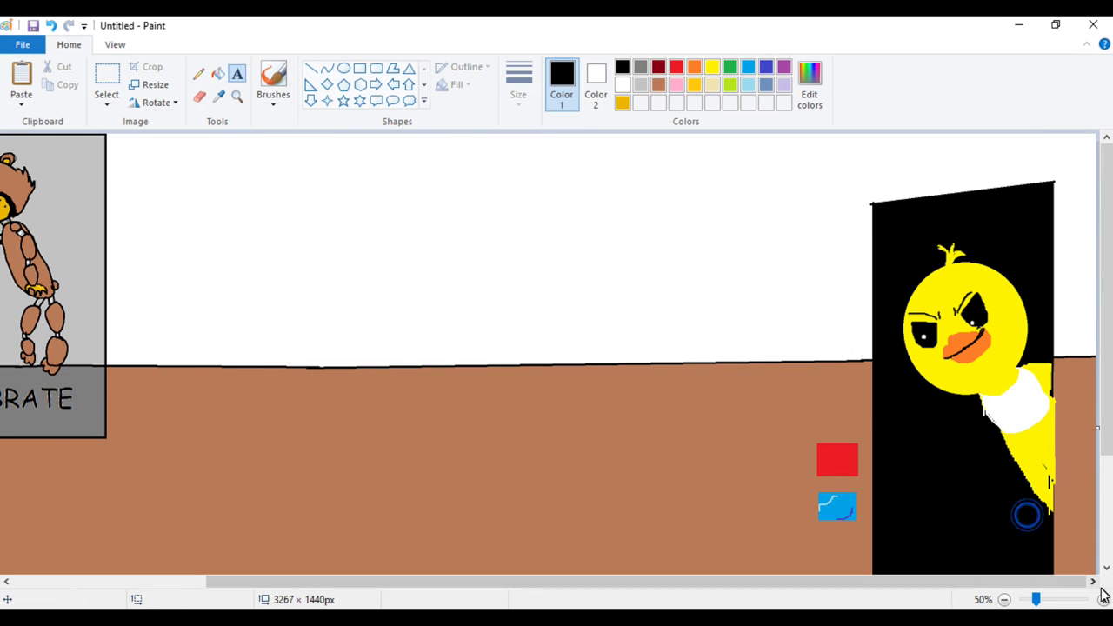
- Pencil a short black line on the character's chin above the bib, and undo the stray stroke on the bib
left_click(1103, 599)
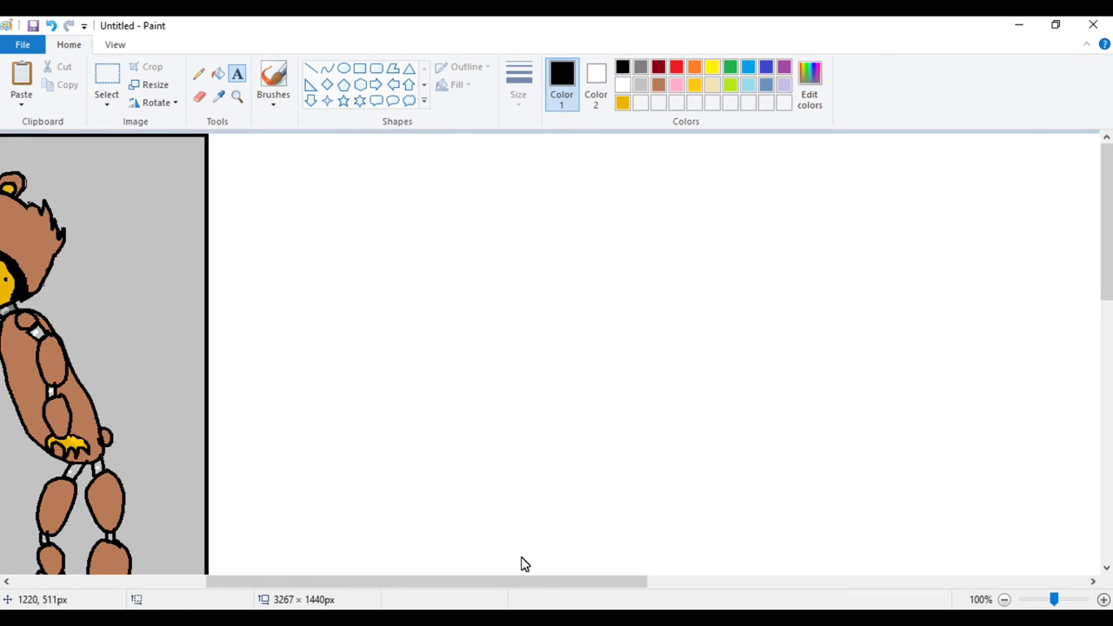
left_click_drag(524, 582, 963, 582)
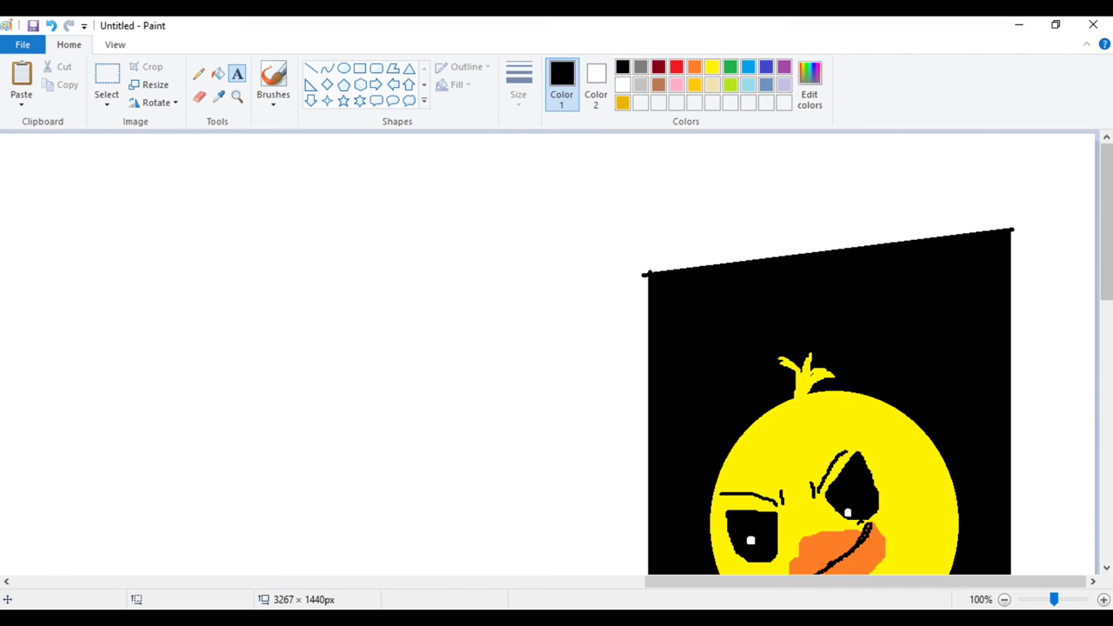
left_click_drag(1096, 302, 1097, 381)
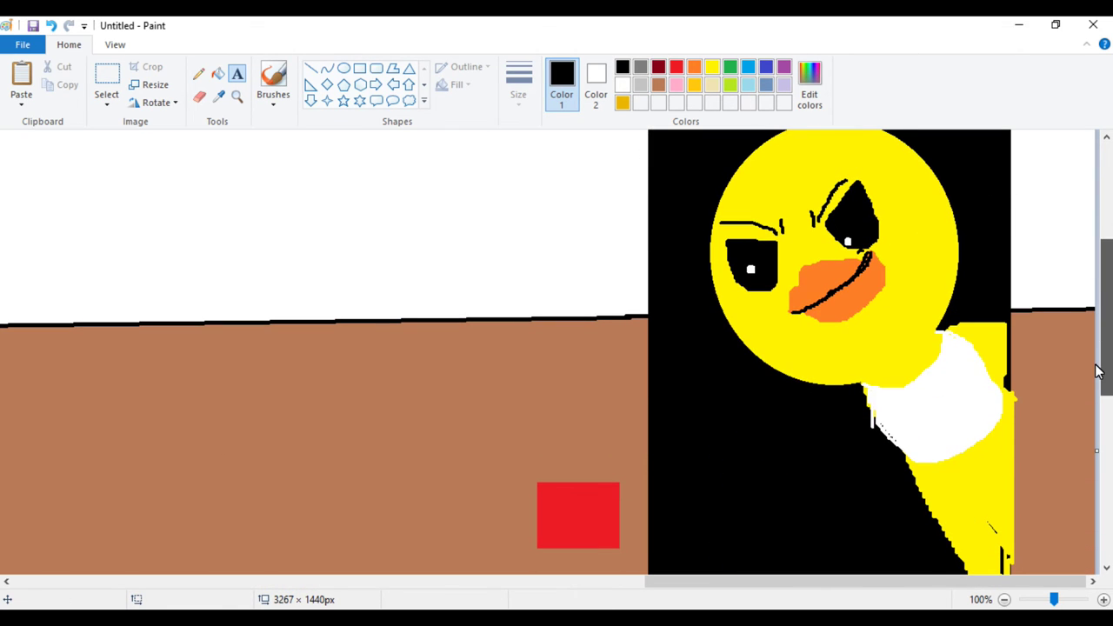
left_click(199, 74)
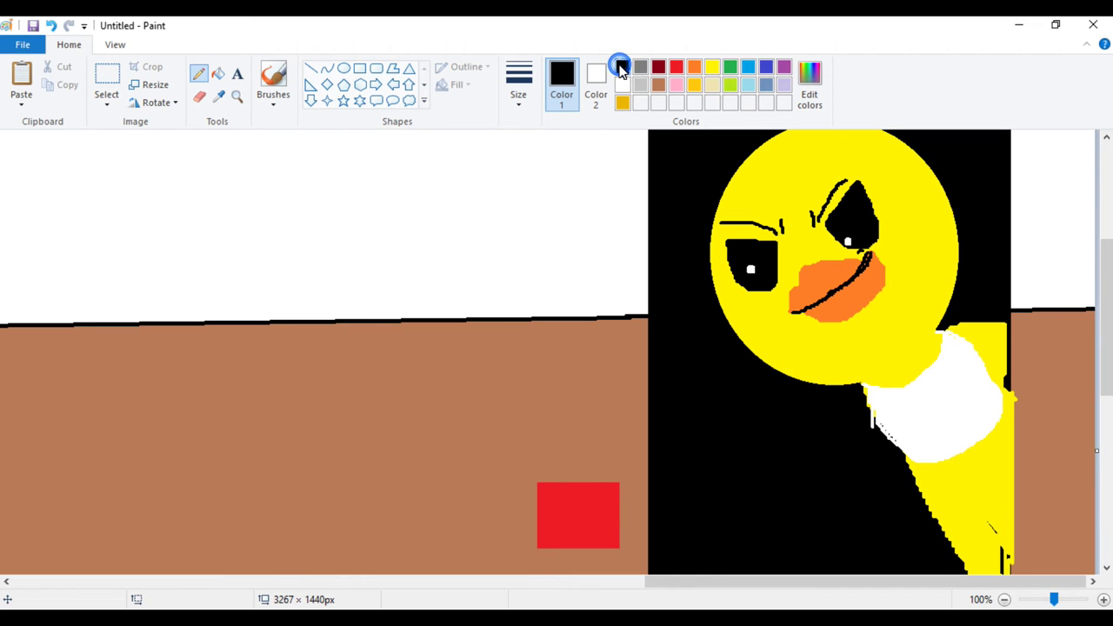
mouse_move(906, 363)
left_mouse_down()
mouse_move(876, 353)
mouse_move(914, 394)
left_mouse_up()
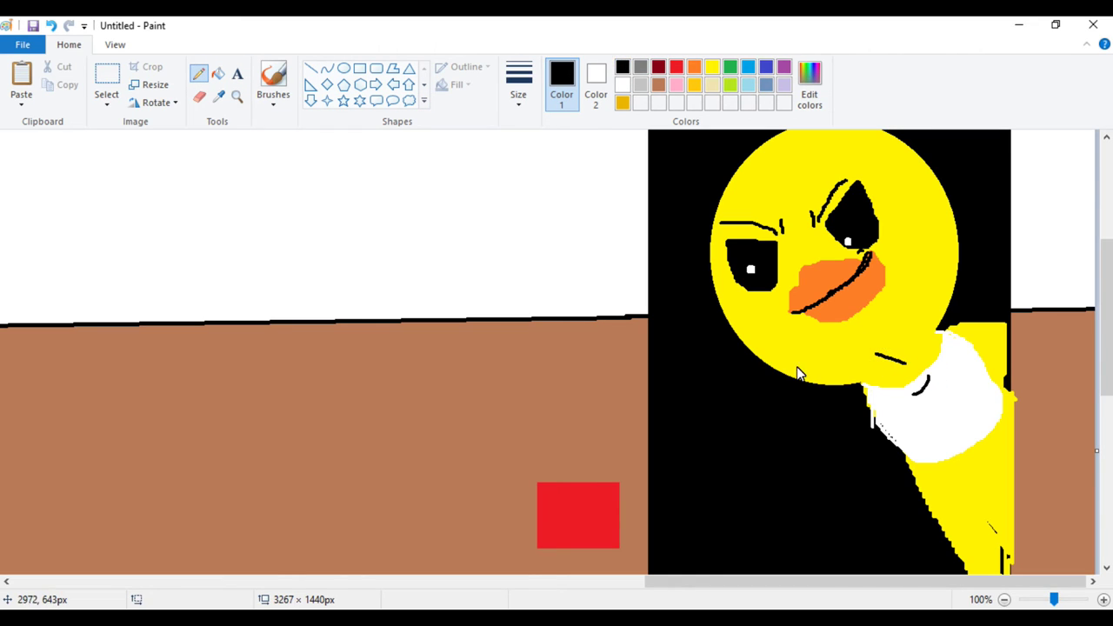
left_click(50, 25)
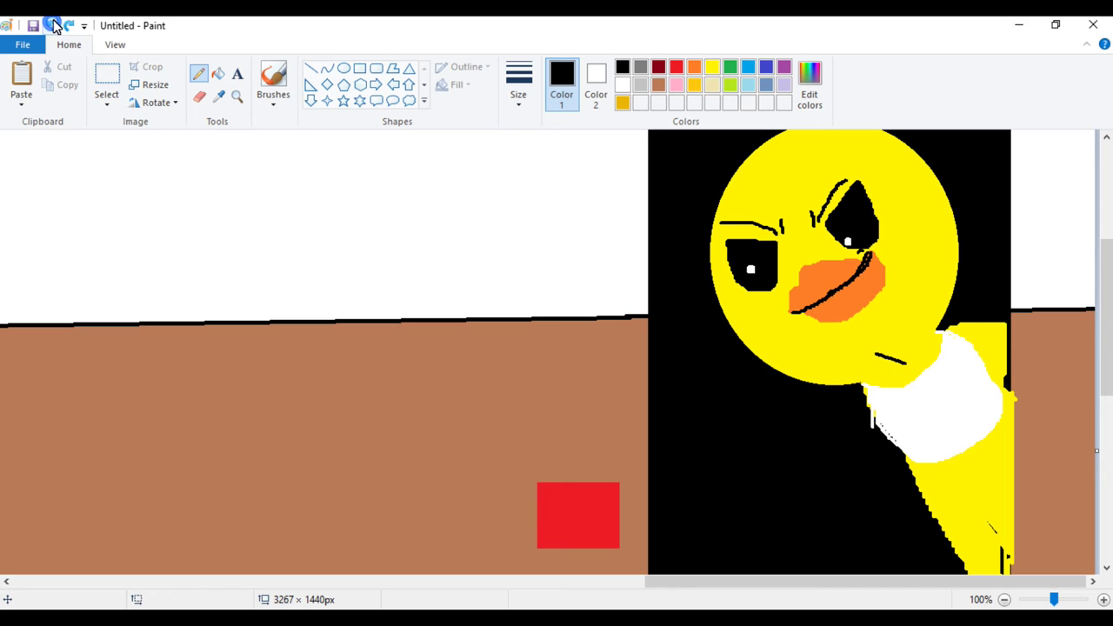
- Handwrite LET'S Eat!! on two lines across the white bib with the black pencil
left_click_drag(885, 401, 919, 414)
mouse_move(904, 404)
left_mouse_down()
mouse_move(930, 395)
mouse_move(932, 414)
left_mouse_up()
mouse_move(964, 379)
left_mouse_down()
mouse_move(949, 400)
mouse_move(944, 383)
left_mouse_up()
mouse_move(913, 422)
left_mouse_down()
mouse_move(914, 440)
mouse_move(925, 421)
mouse_move(915, 443)
mouse_move(938, 448)
left_mouse_up()
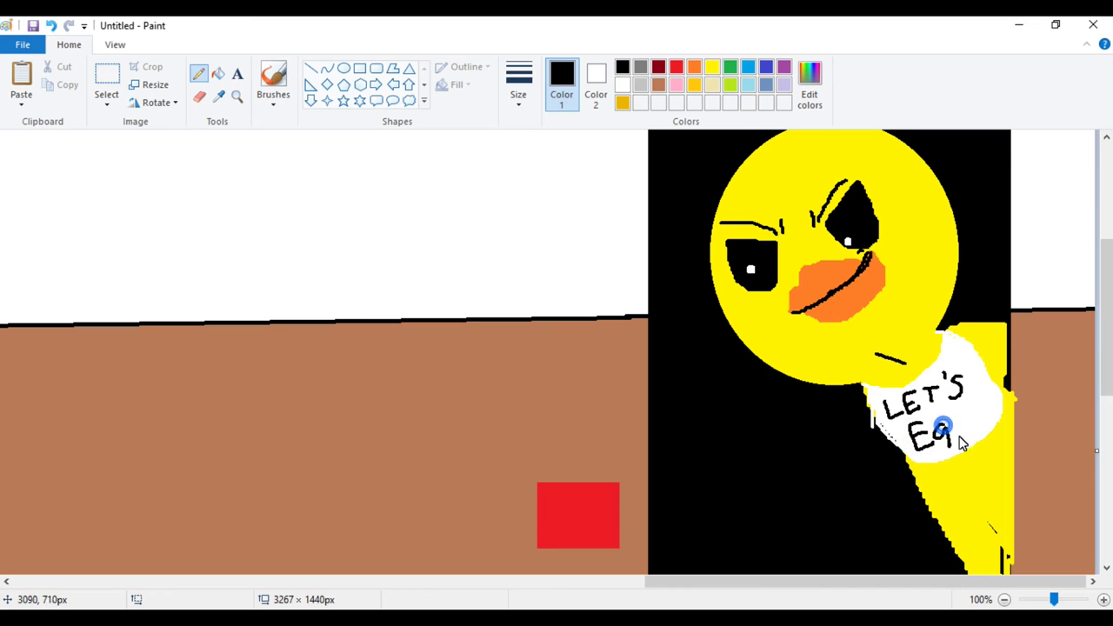
left_click_drag(980, 401, 986, 419)
left_click(975, 431)
left_click(983, 430)
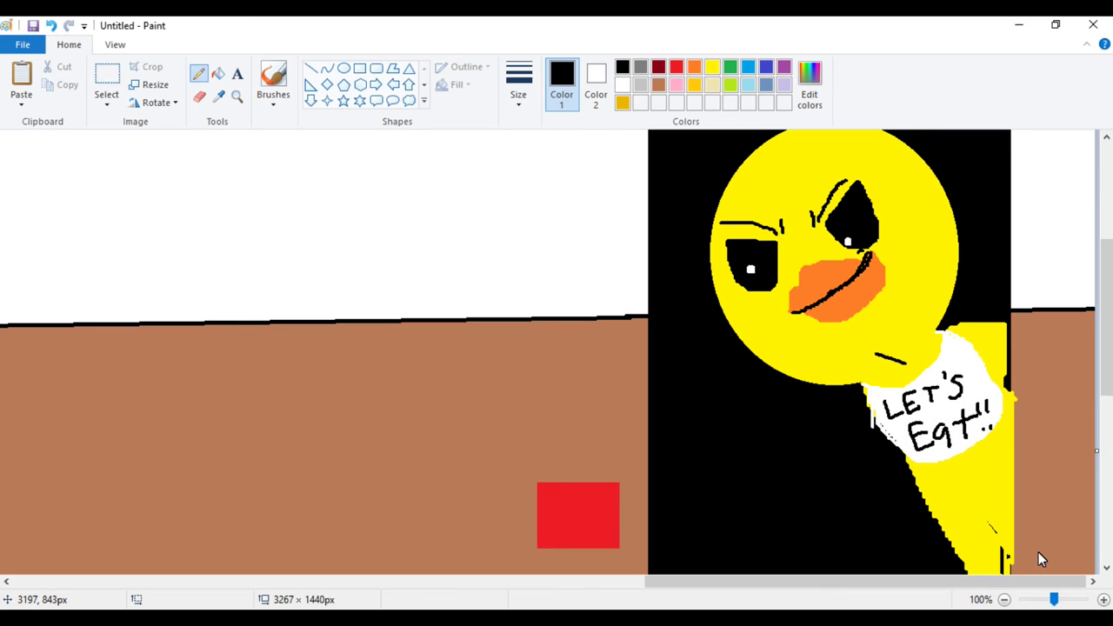
- Draw a black-outlined rectangle about 433 × 149 px on the white wall beside the bird's doorway, and fill it brown
left_click(1004, 599)
left_click(1003, 599)
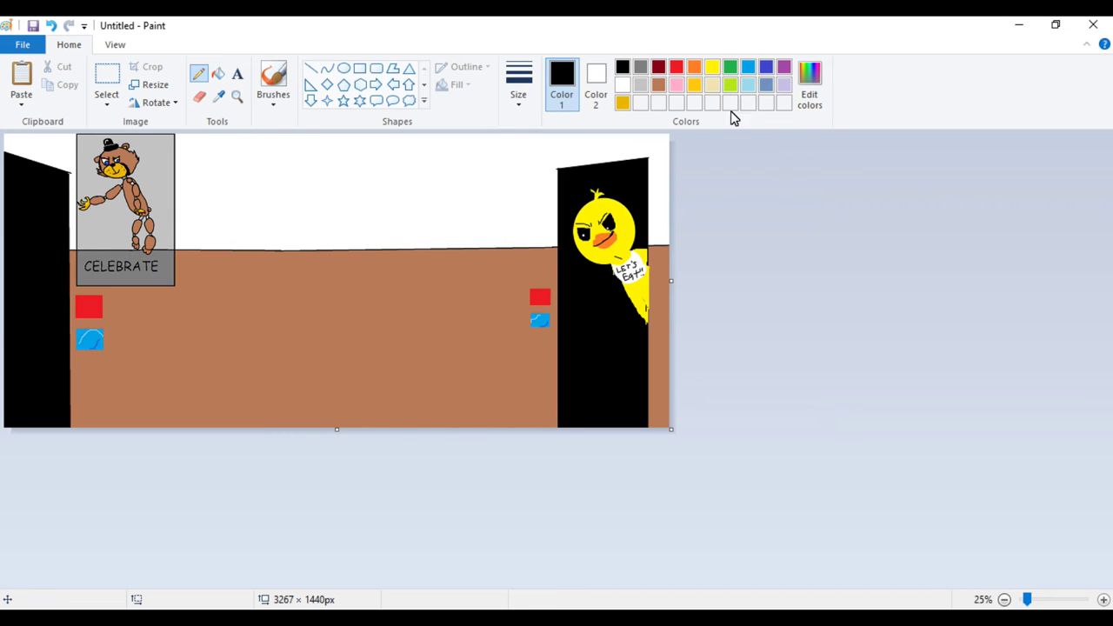
left_click(659, 84)
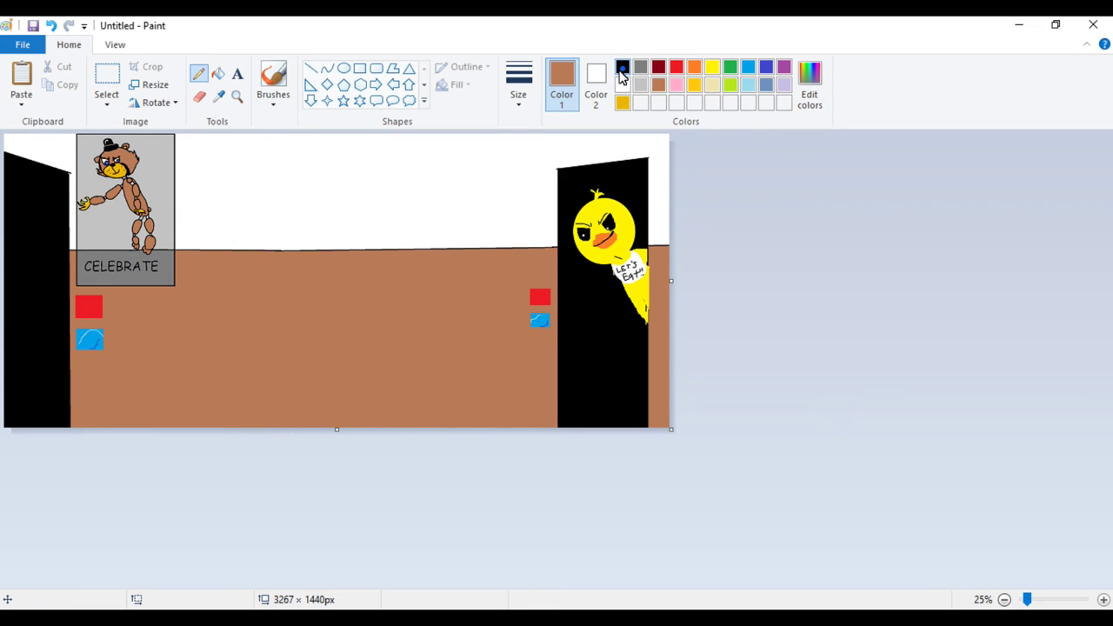
left_click(622, 67)
left_click(359, 68)
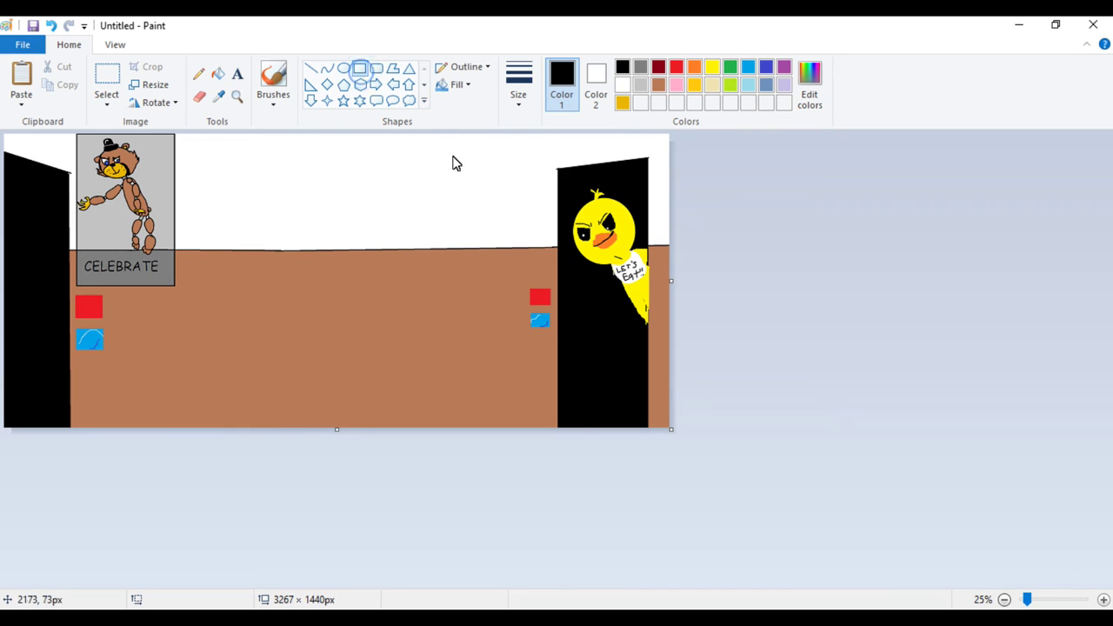
left_click_drag(442, 177, 536, 209)
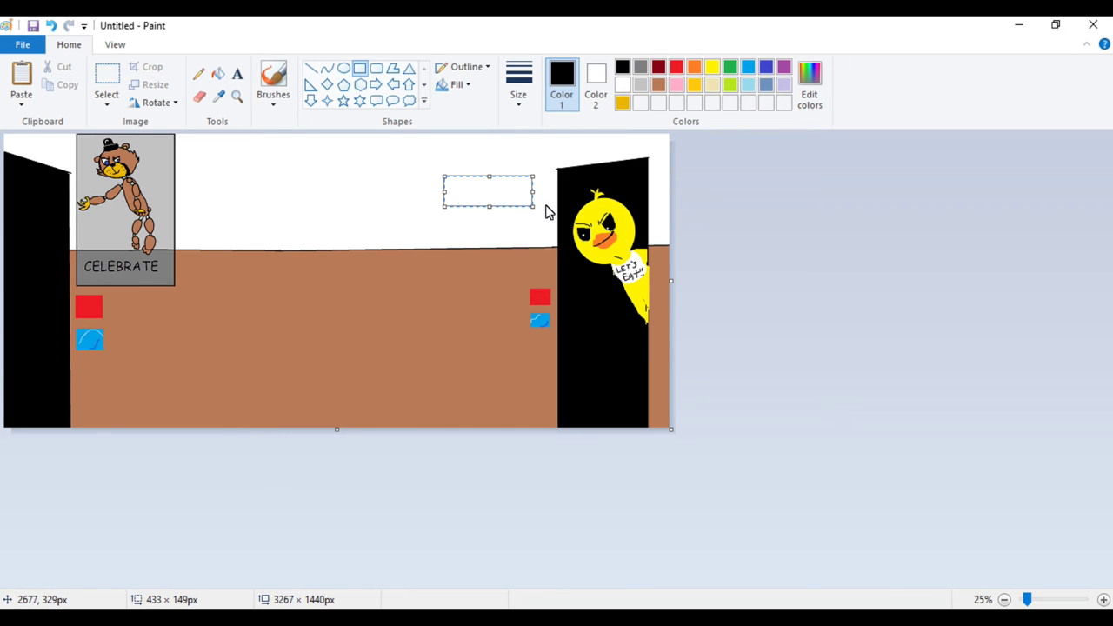
left_click(218, 74)
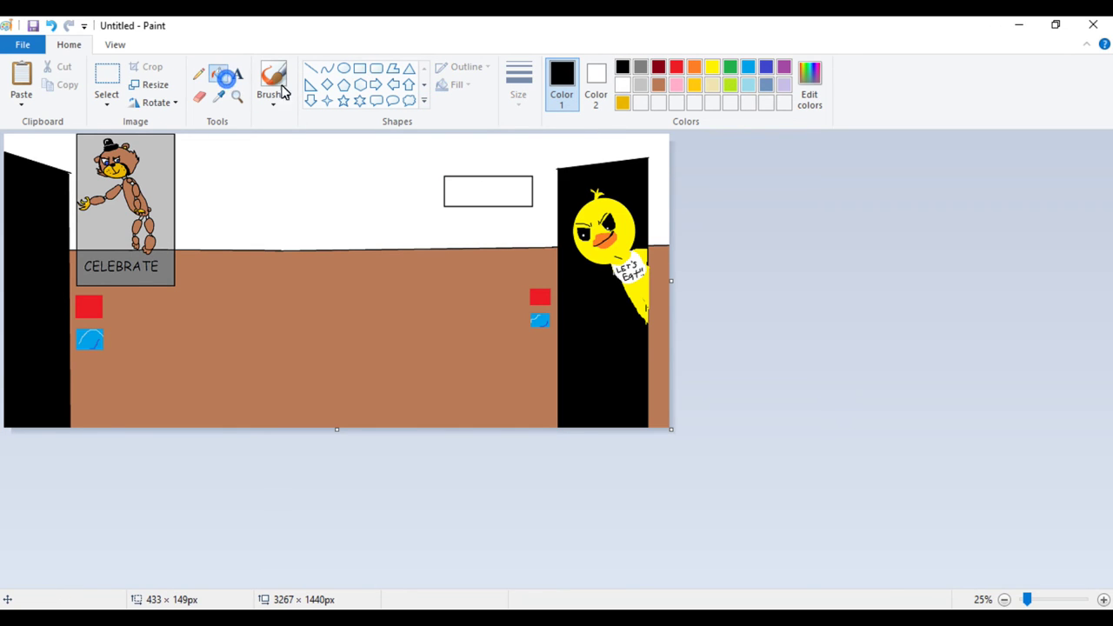
left_click(658, 85)
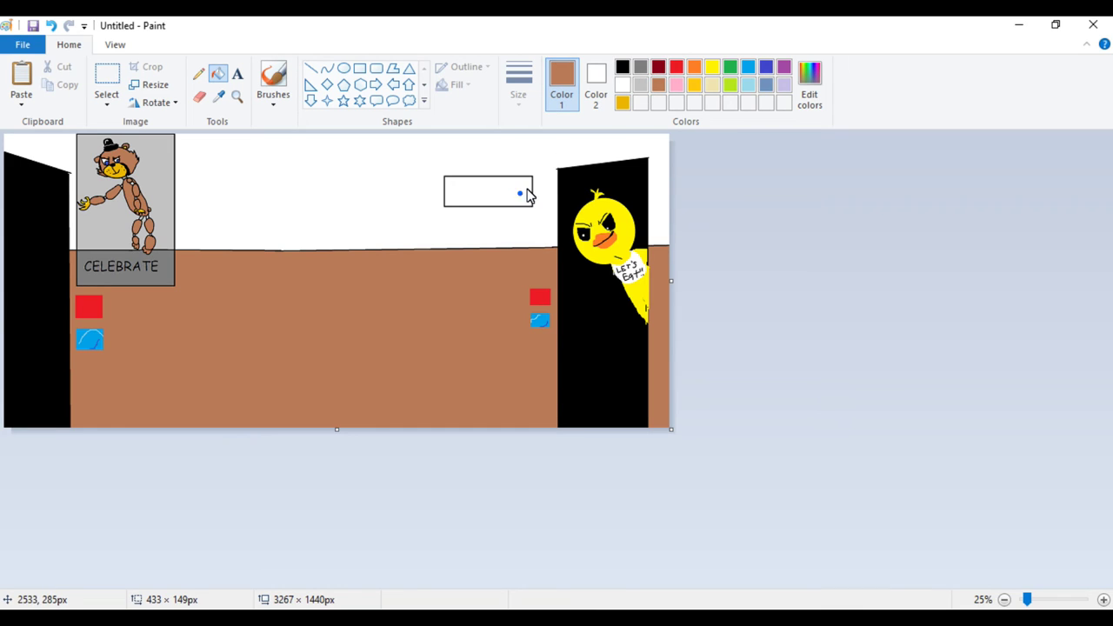
left_click(524, 192)
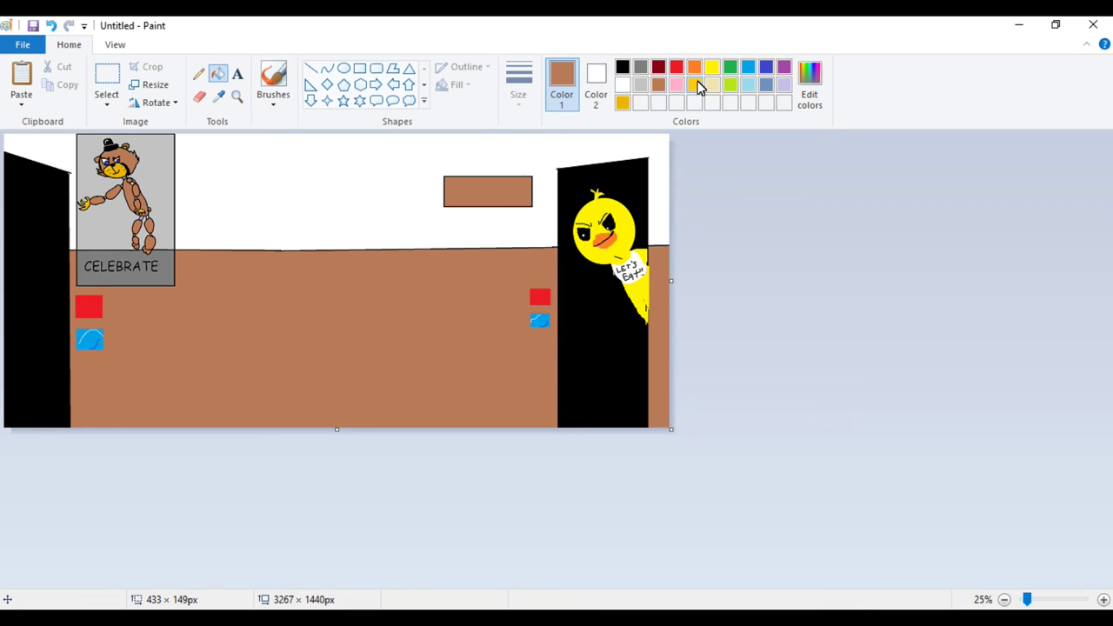
- Pencil a black cupcake base with a zigzag rim on top of the brown rectangle, and fill it dark gold
left_click(198, 74)
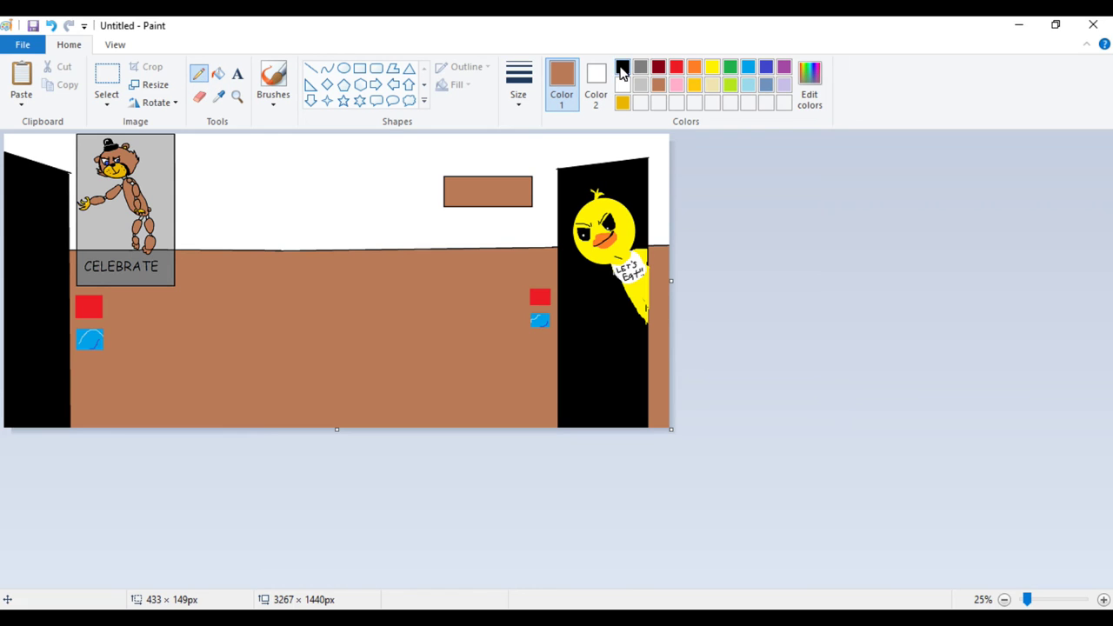
left_click(622, 70)
mouse_move(474, 157)
left_mouse_down()
mouse_move(494, 178)
mouse_move(507, 162)
mouse_move(489, 160)
left_mouse_up()
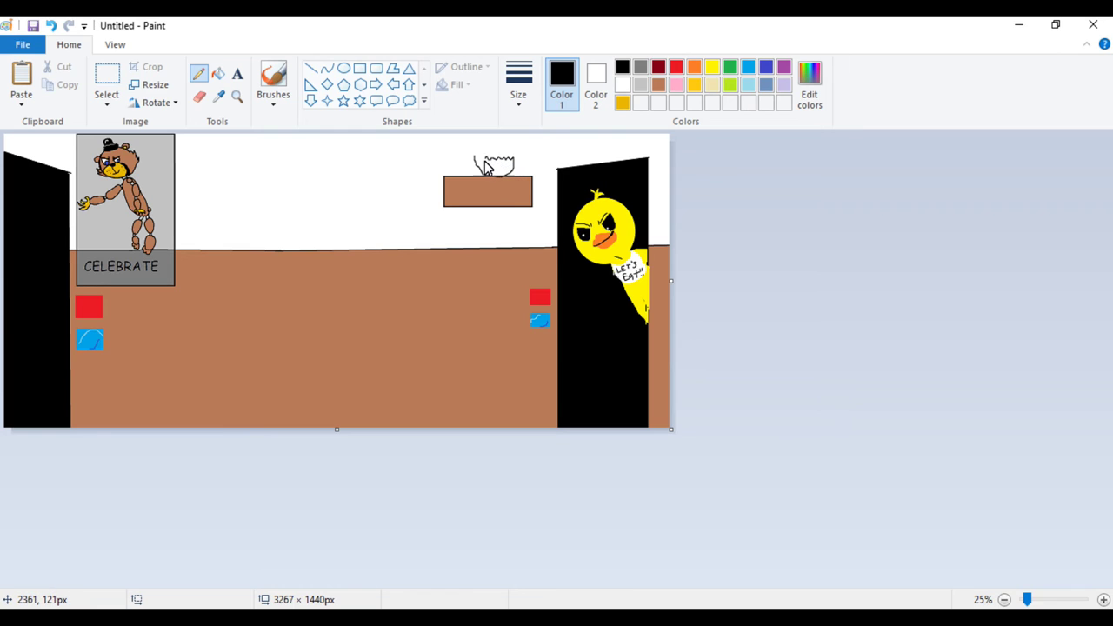
left_click(223, 79)
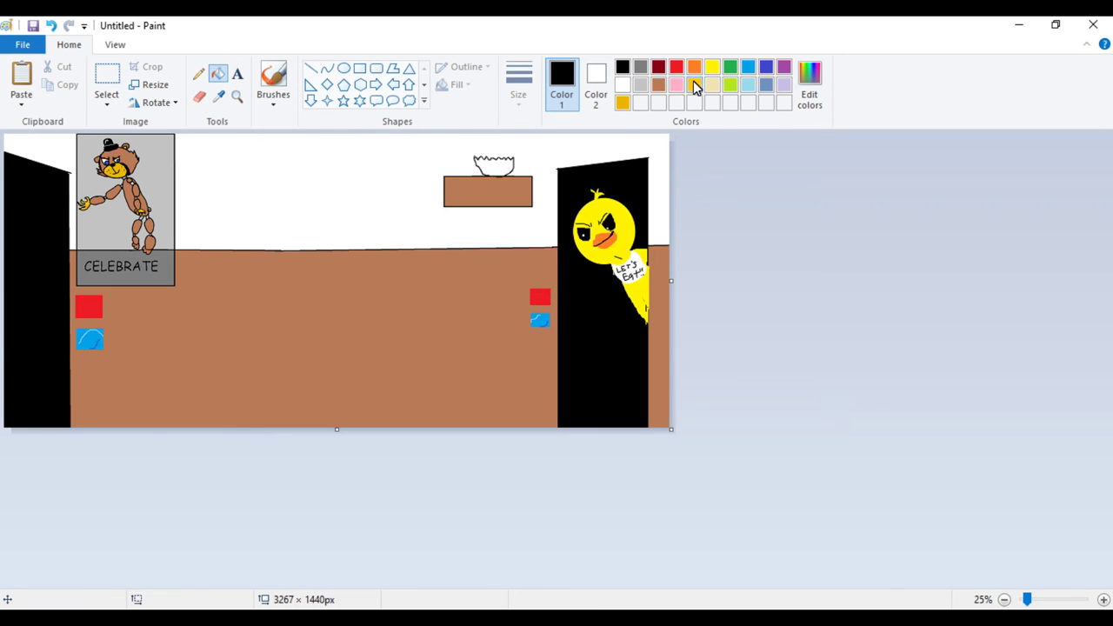
left_click(659, 84)
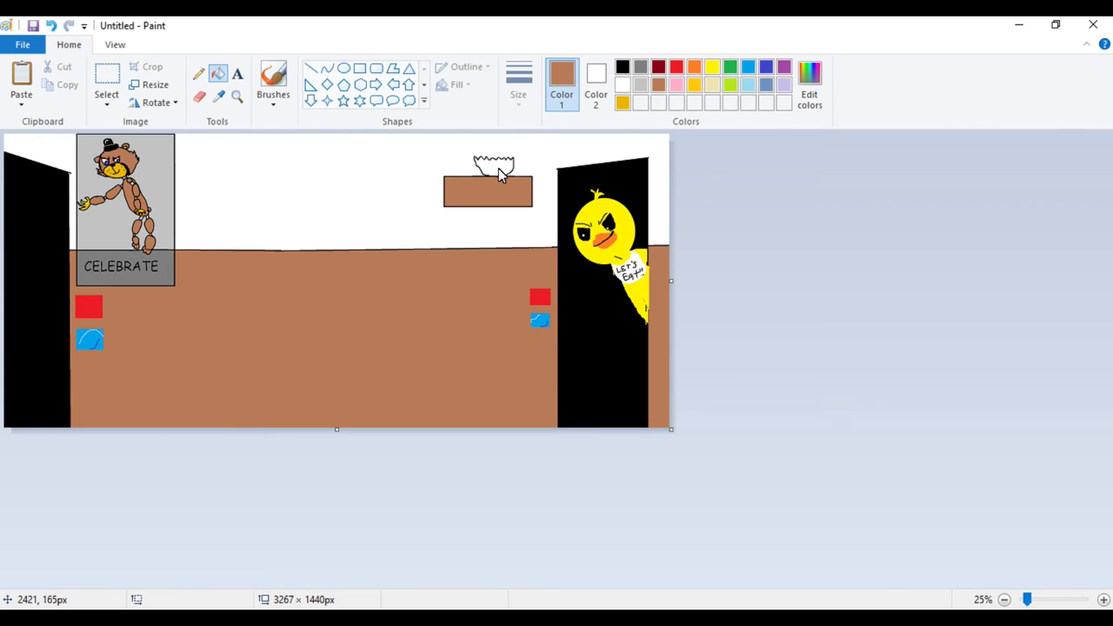
left_click(622, 103)
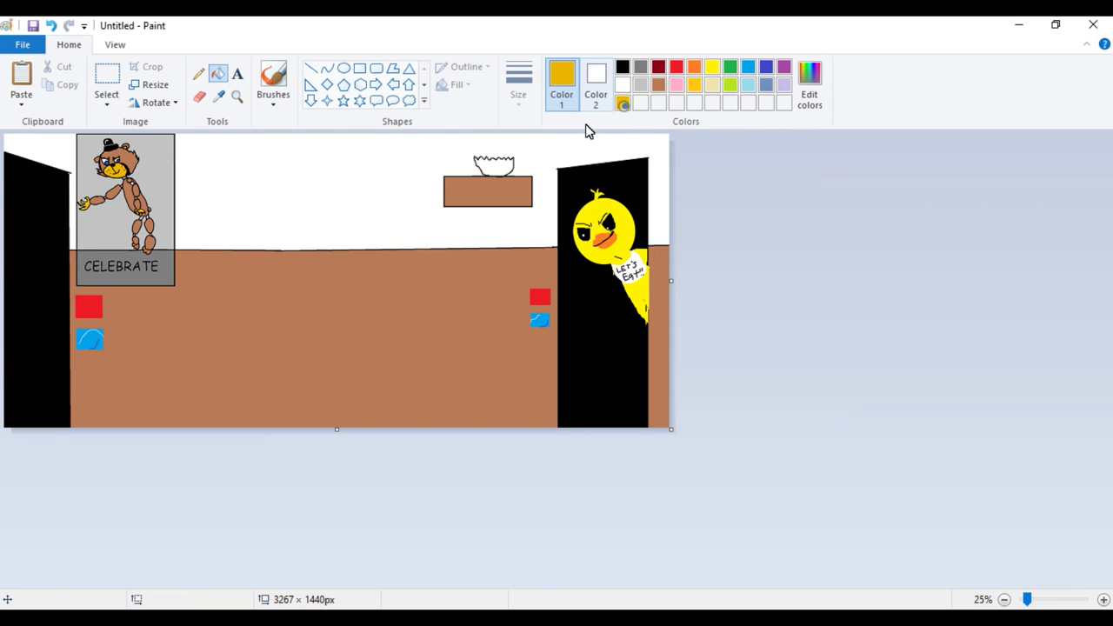
left_click(506, 169)
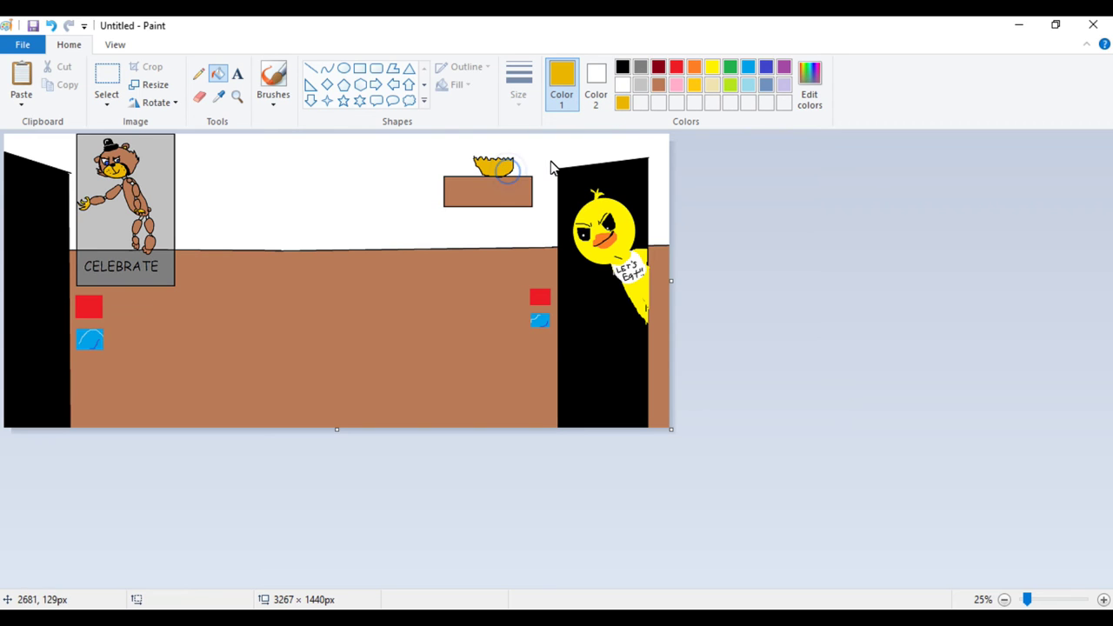
- Pencil brown pleat lines down the gold cupcake wrapper
left_click(658, 84)
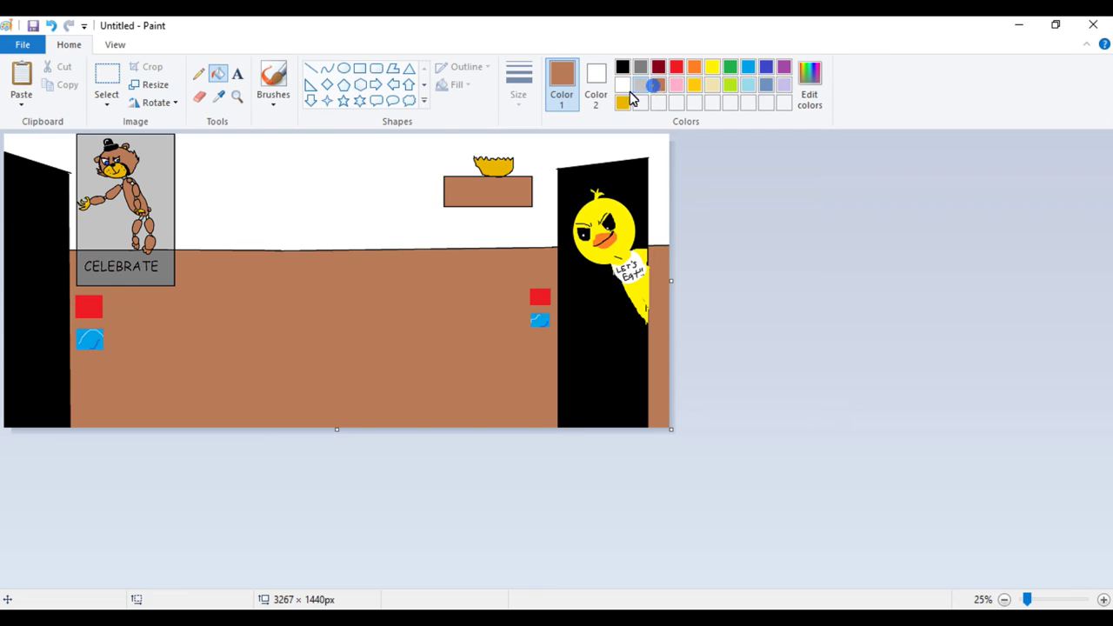
left_click(199, 75)
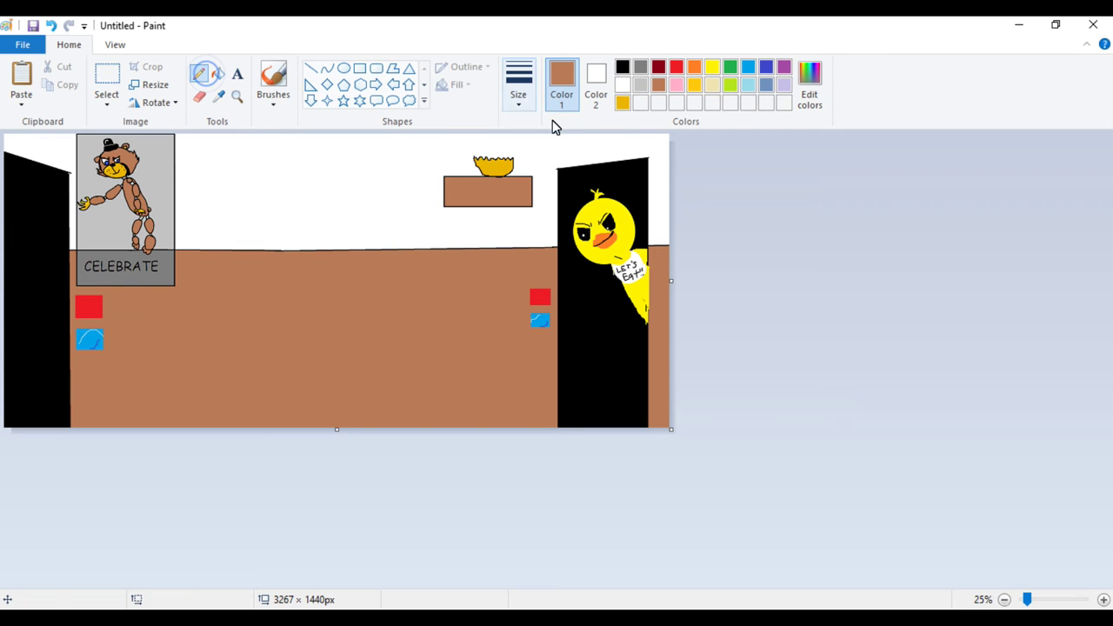
left_click_drag(479, 165, 509, 169)
mouse_move(663, 29)
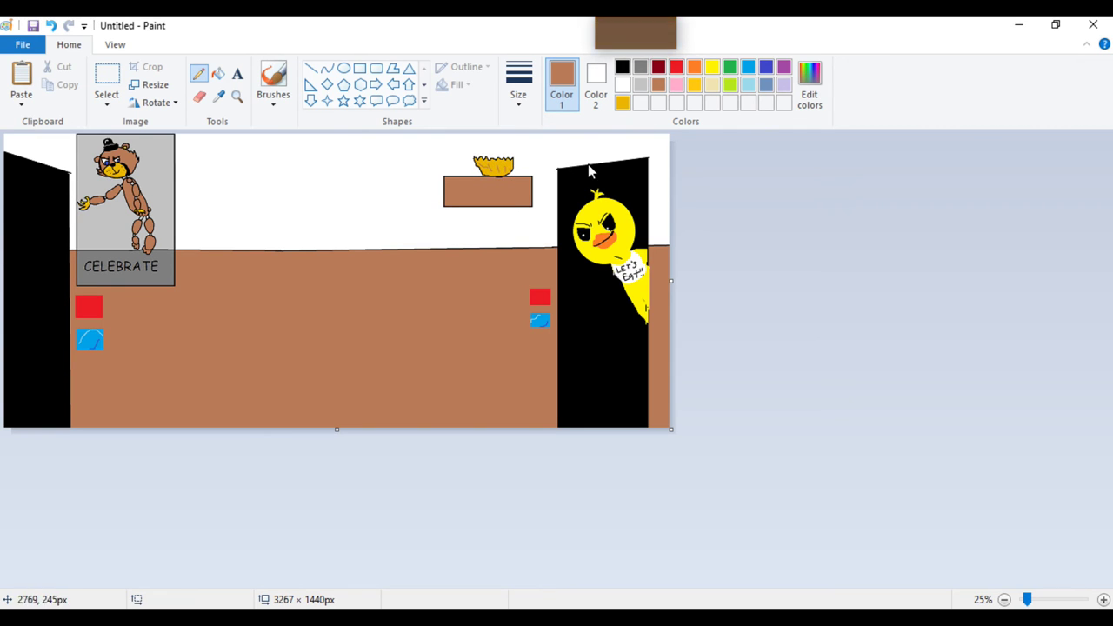
- Outline a rounded pink frosting dome above the cupcake wrapper, and fill it pink
left_click(677, 86)
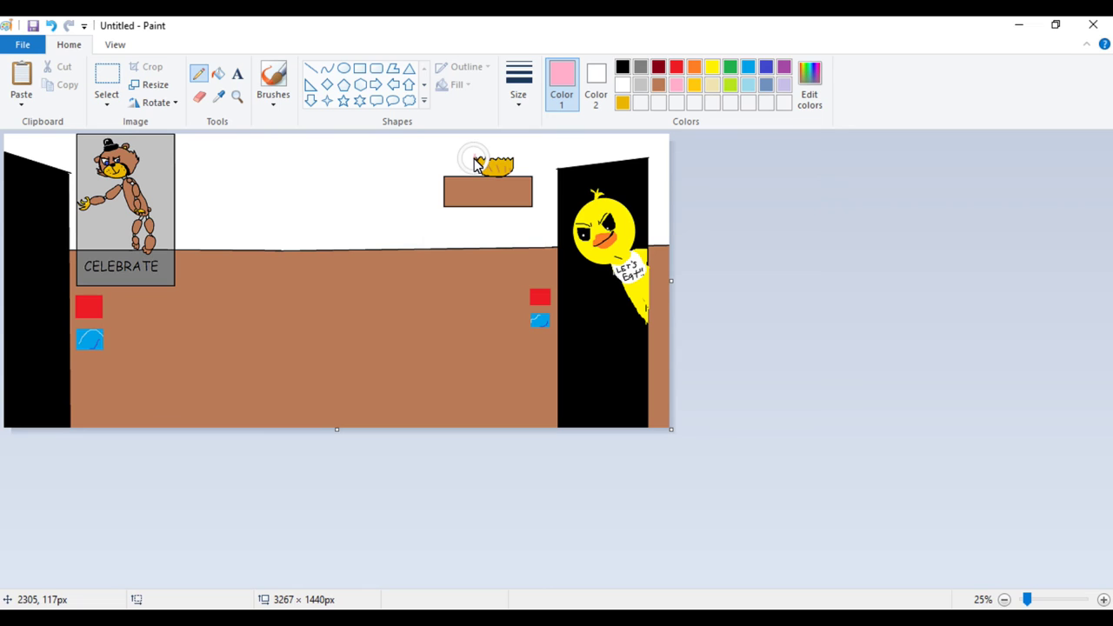
left_click_drag(474, 159, 492, 146)
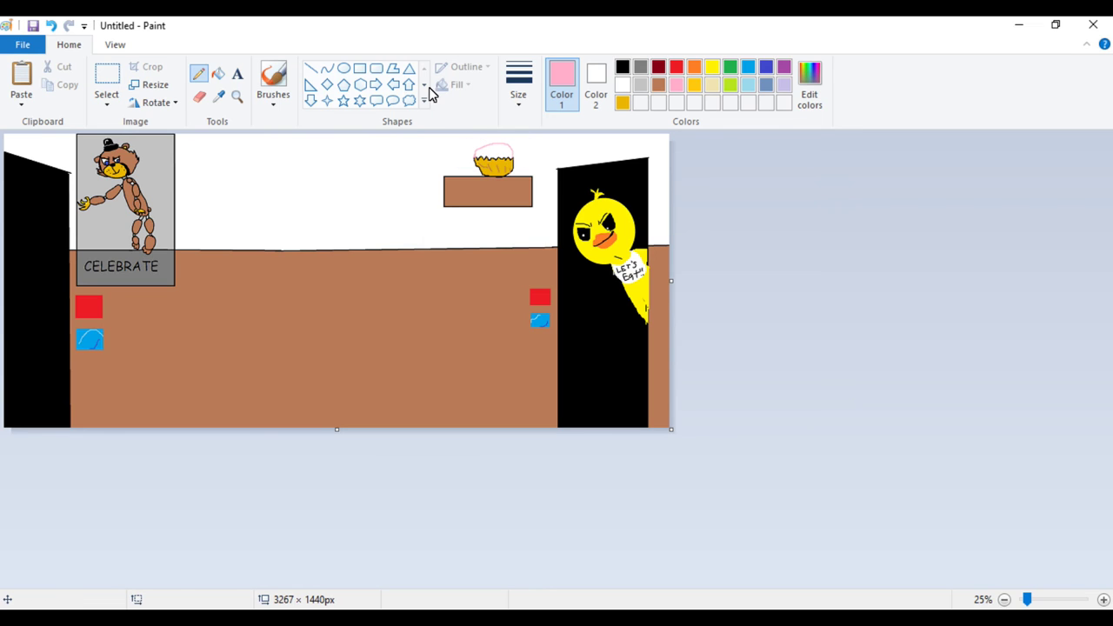
left_click(217, 74)
left_click(498, 157)
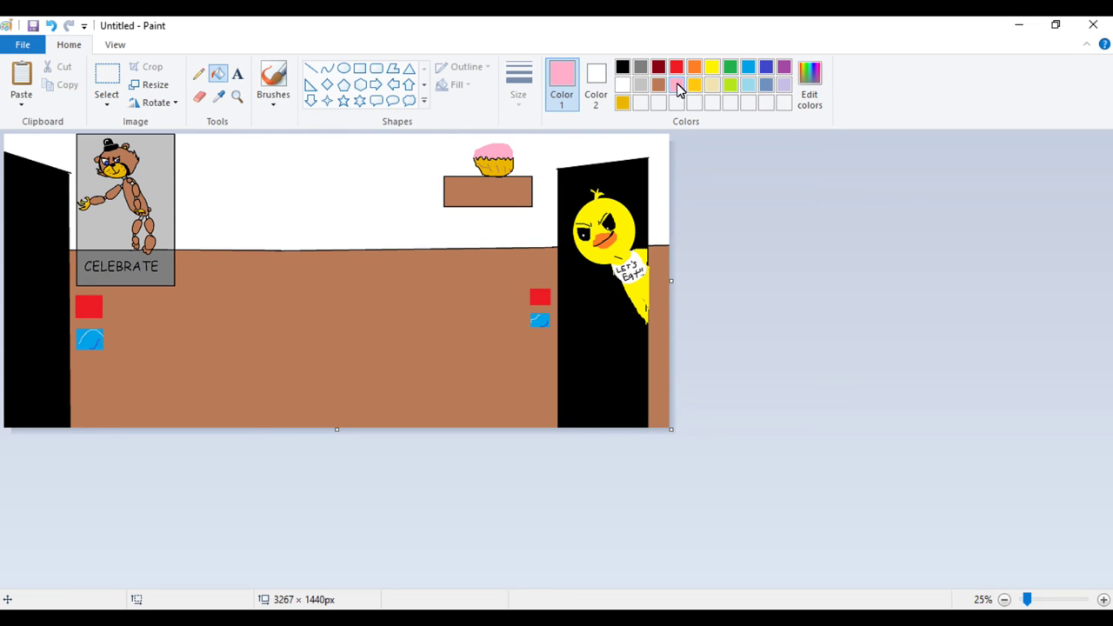
- Draw two white eyes with black pupils on the frosting, and add a small gold candle on top of the cupcake
left_click(623, 86)
left_click(201, 78)
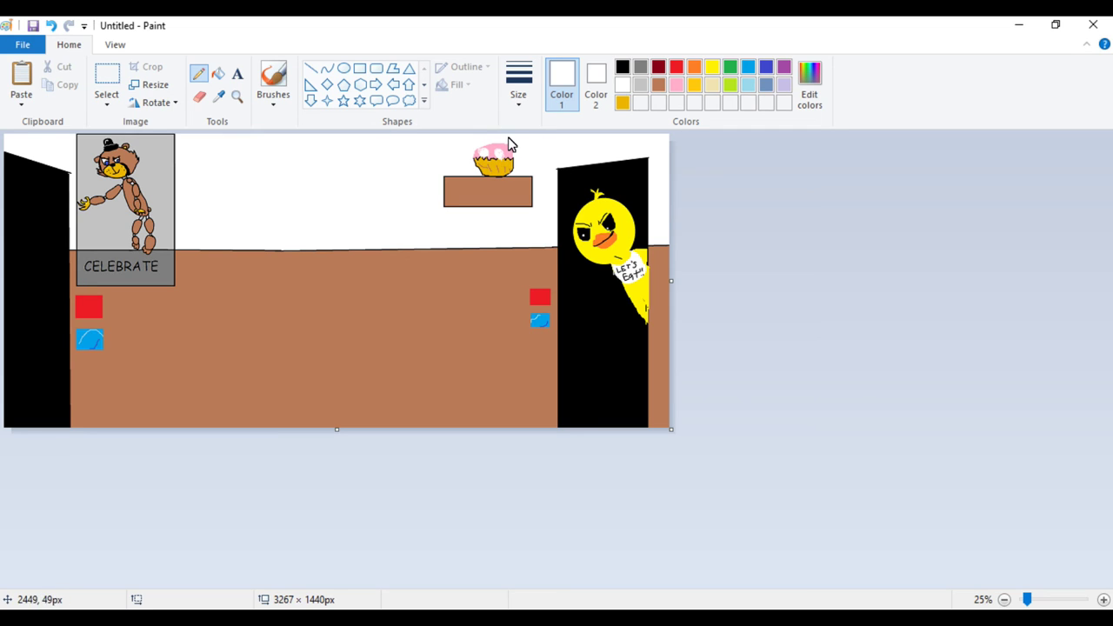
left_click(621, 67)
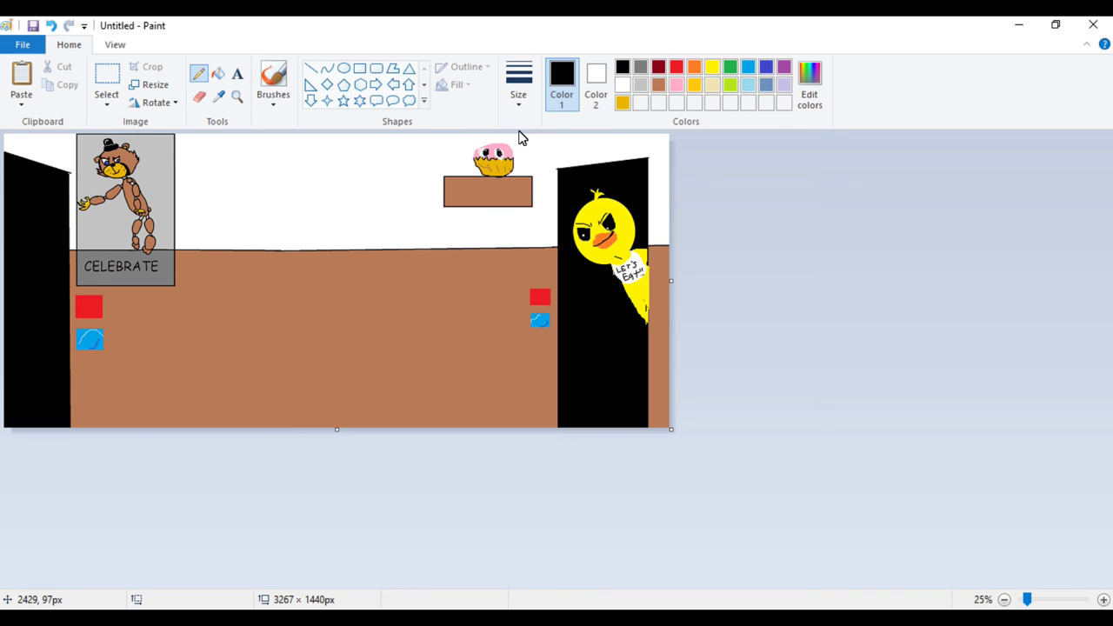
left_click(693, 86)
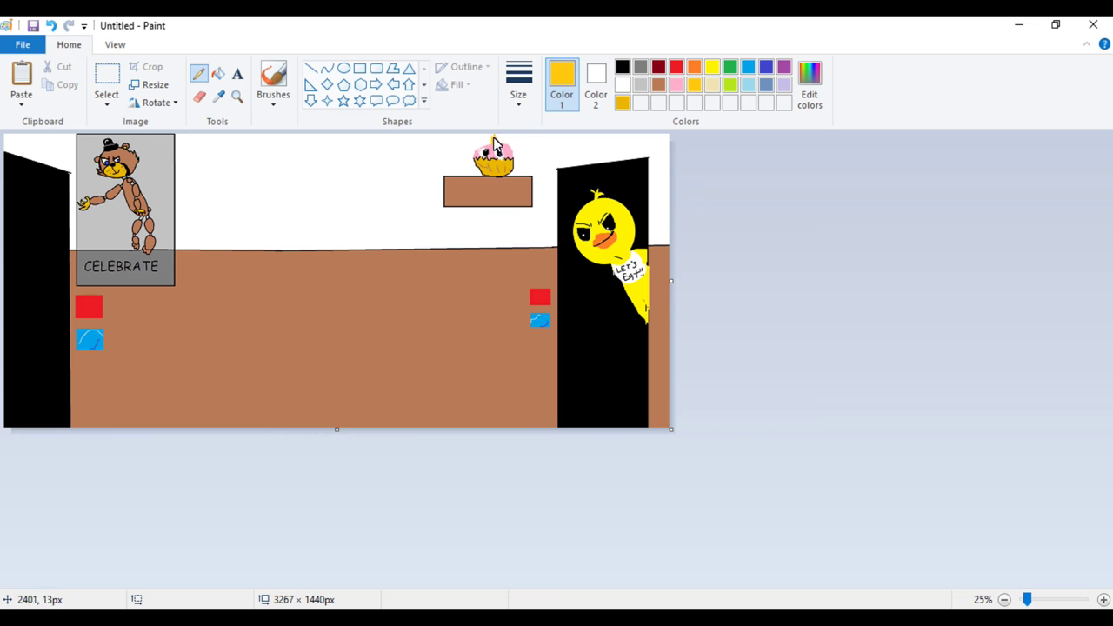
mouse_move(464, 7)
- Pencil scattered, roughly vertical dark red lines across the brown area between the two doorways
left_click(658, 67)
left_click_drag(216, 366, 216, 369)
left_click_drag(338, 383, 335, 375)
left_click_drag(429, 258, 433, 336)
left_click_drag(495, 268, 498, 376)
left_click_drag(371, 275, 374, 287)
left_click_drag(467, 266, 472, 374)
left_click_drag(150, 331, 155, 416)
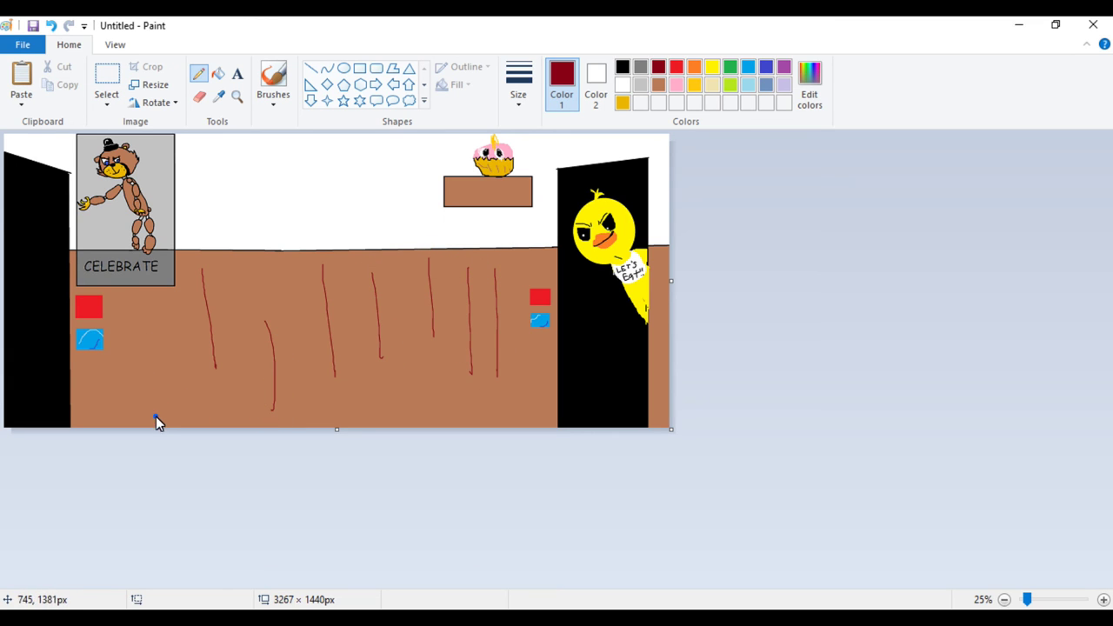
left_click_drag(309, 416, 301, 331)
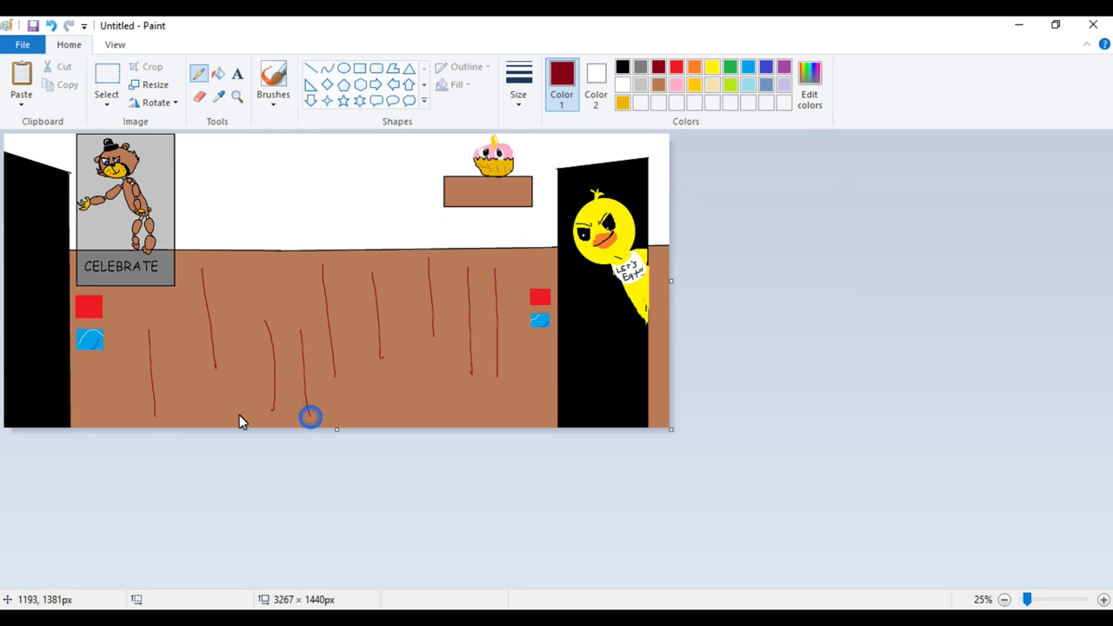
- Pencil five more long dark red lines in the gaps of the brown area, continuing up to the bird's doorway
left_click_drag(234, 313, 250, 376)
left_click(409, 440)
left_click_drag(404, 268, 410, 437)
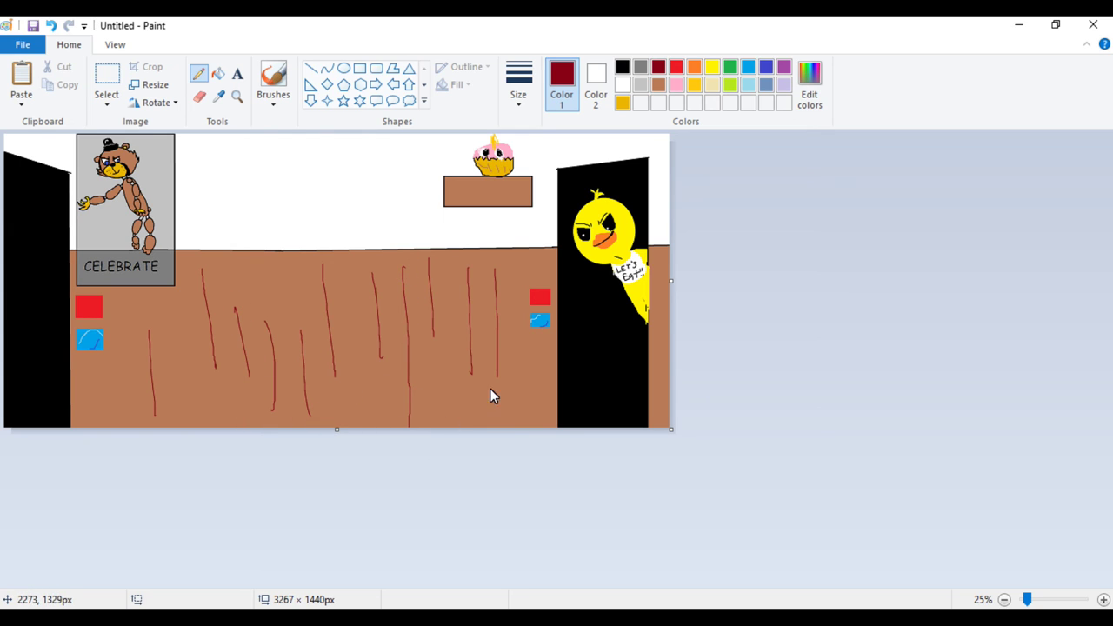
left_click_drag(513, 321, 516, 400)
left_click_drag(540, 351, 546, 389)
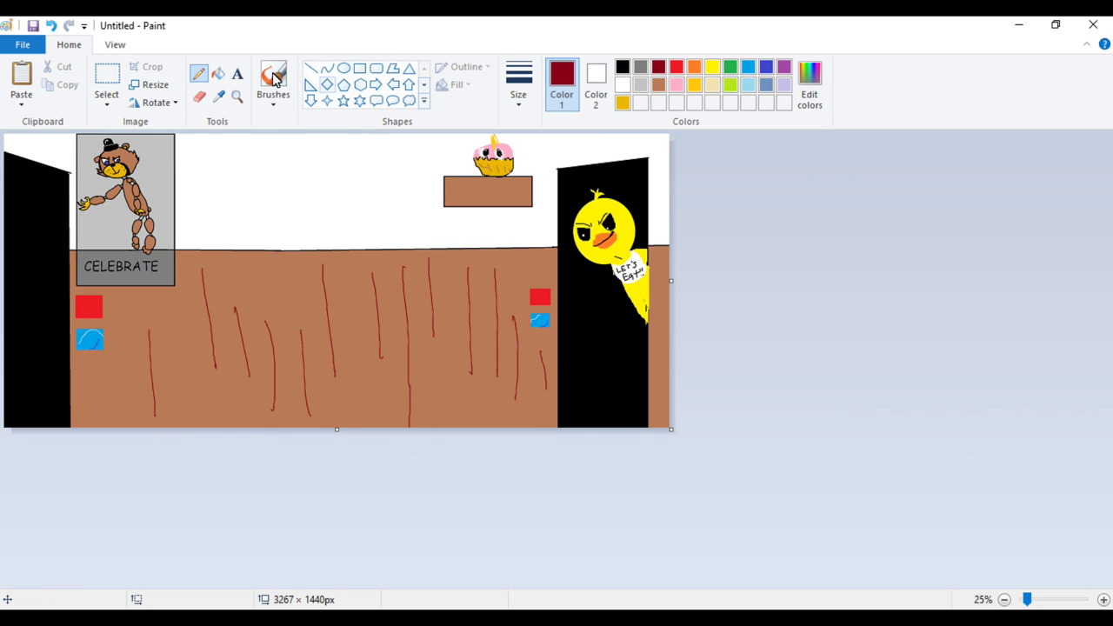
- Fill the white wall sections around the poster, shelf and doorways with dark gray
left_click(218, 73)
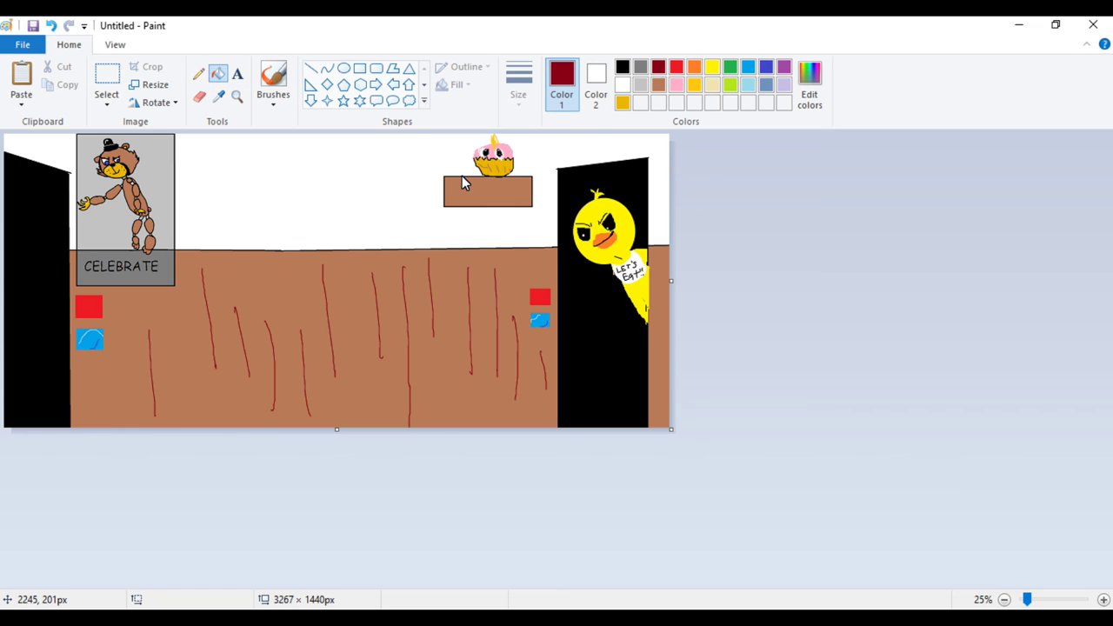
left_click(640, 83)
left_click(393, 175)
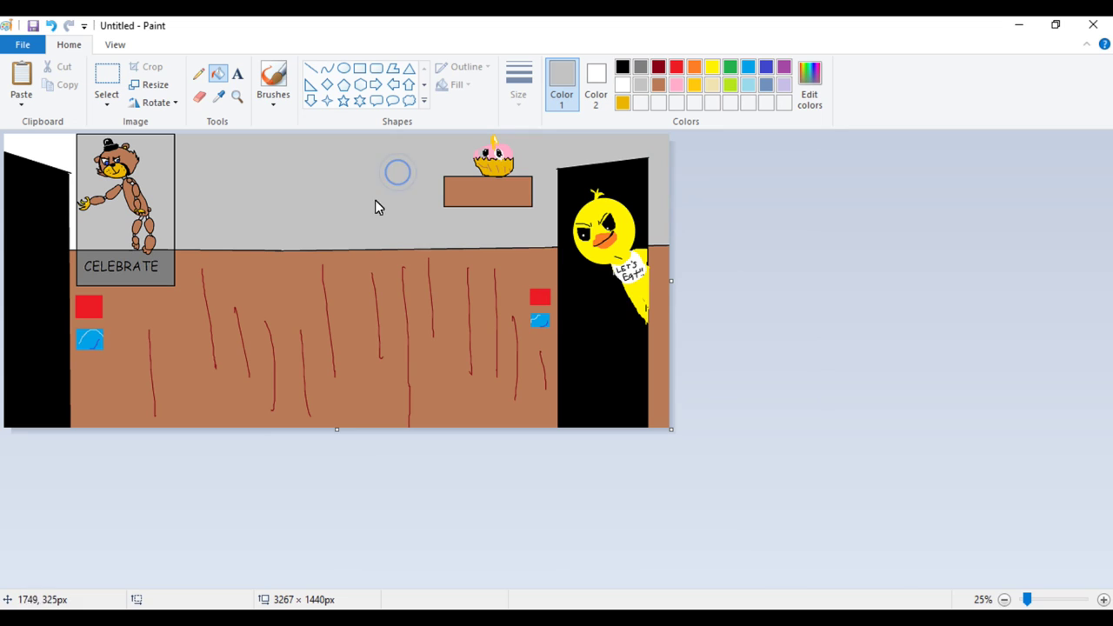
left_click(640, 67)
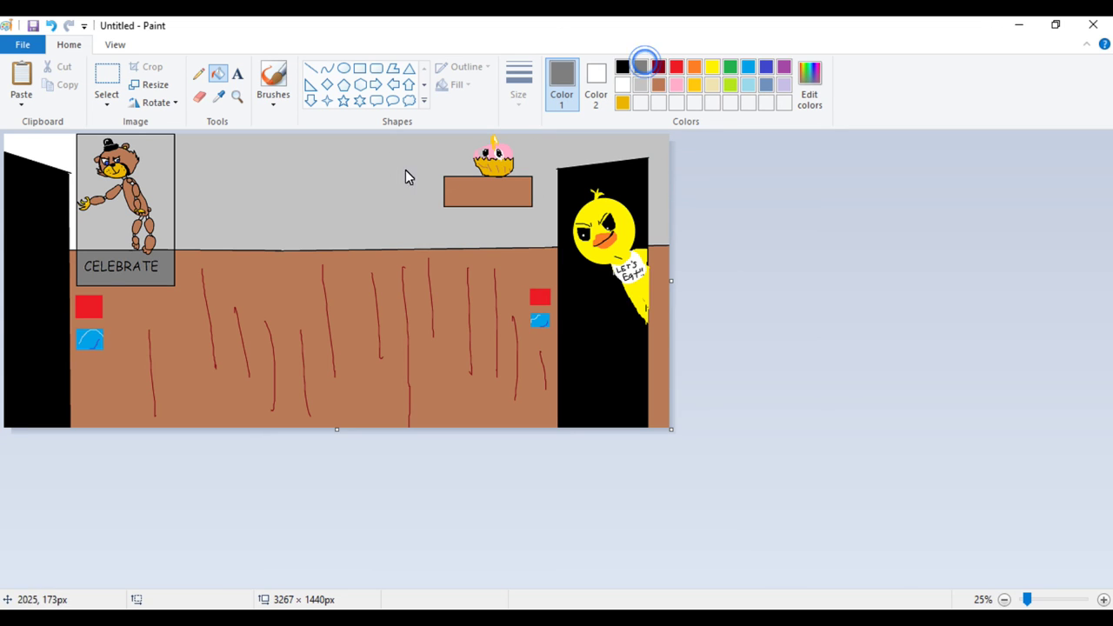
left_click(376, 171)
left_click(55, 164)
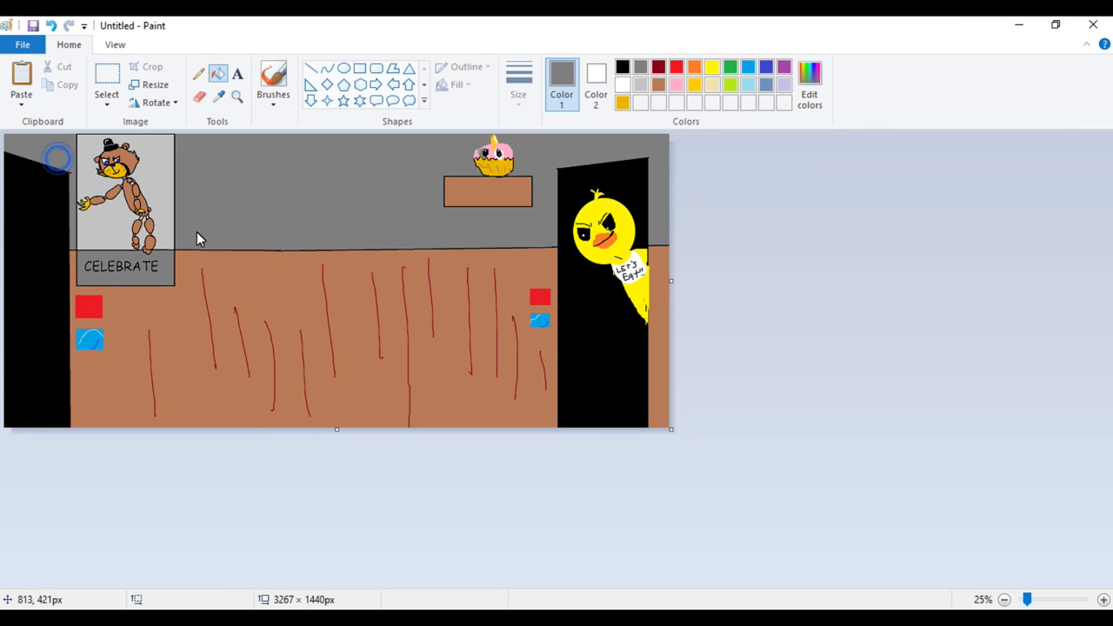
- Pencil three wavy black wires hanging from one point at the ceiling, between the poster and the cupcake shelf
left_click(625, 68)
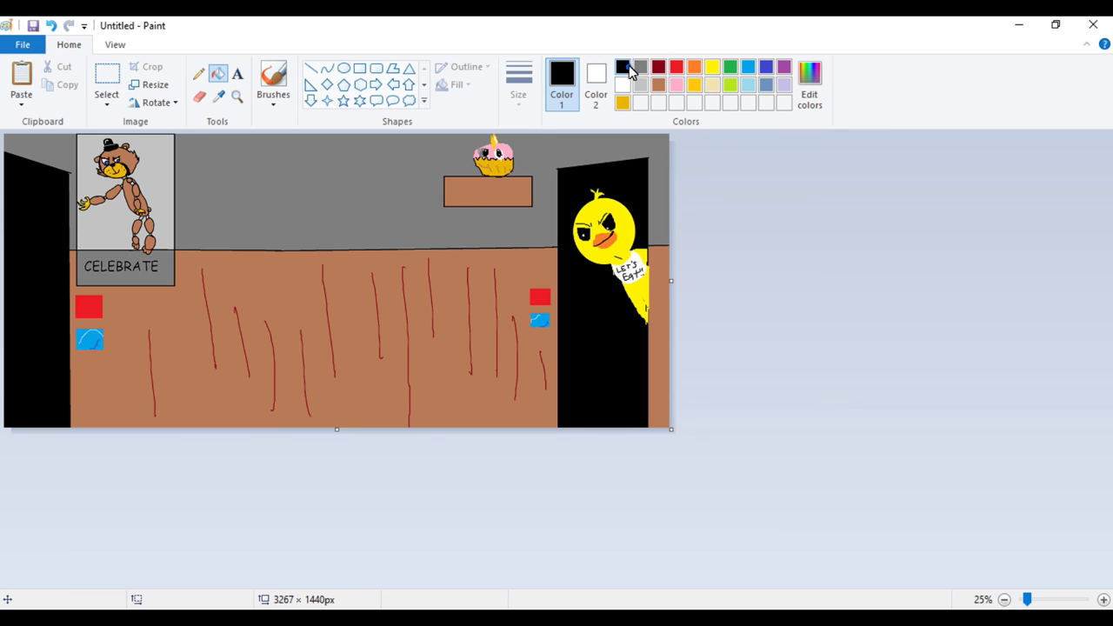
left_click(199, 74)
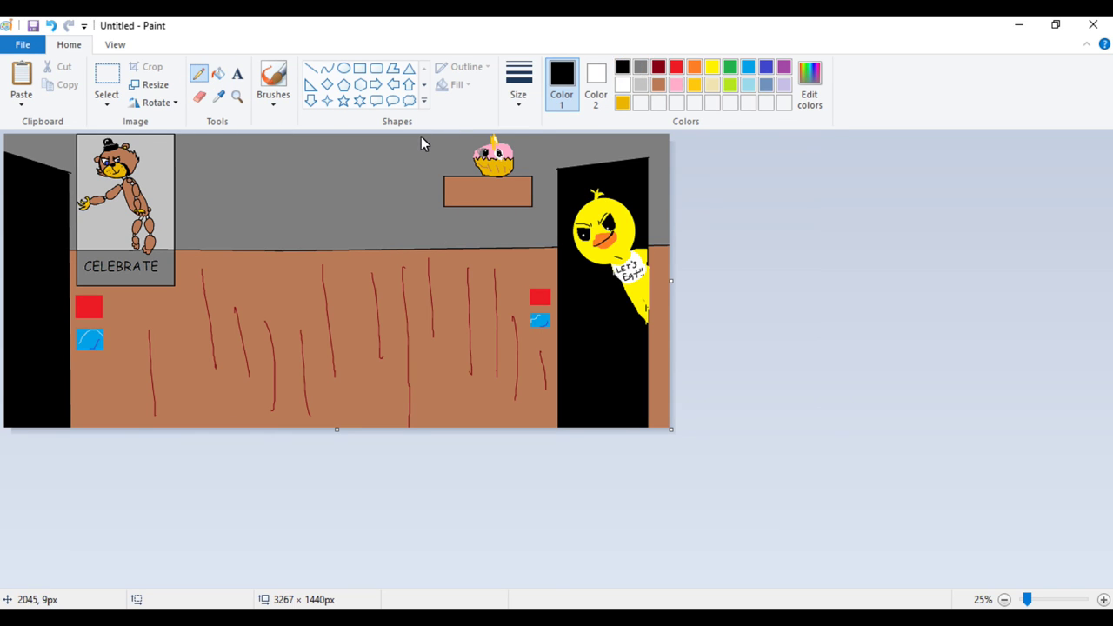
left_click_drag(421, 137, 437, 218)
left_click_drag(419, 140, 414, 208)
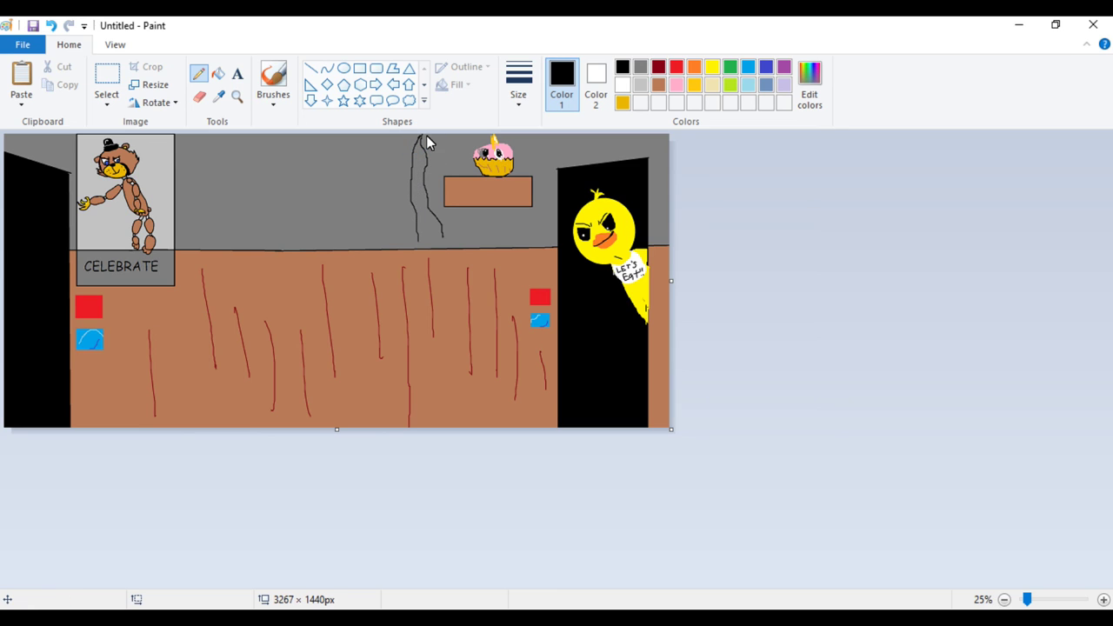
left_click_drag(419, 138, 399, 227)
- Pencil thin black wires on the gray wall above and beside the bird's doorway
left_click_drag(535, 138, 557, 167)
left_click_drag(658, 193, 666, 193)
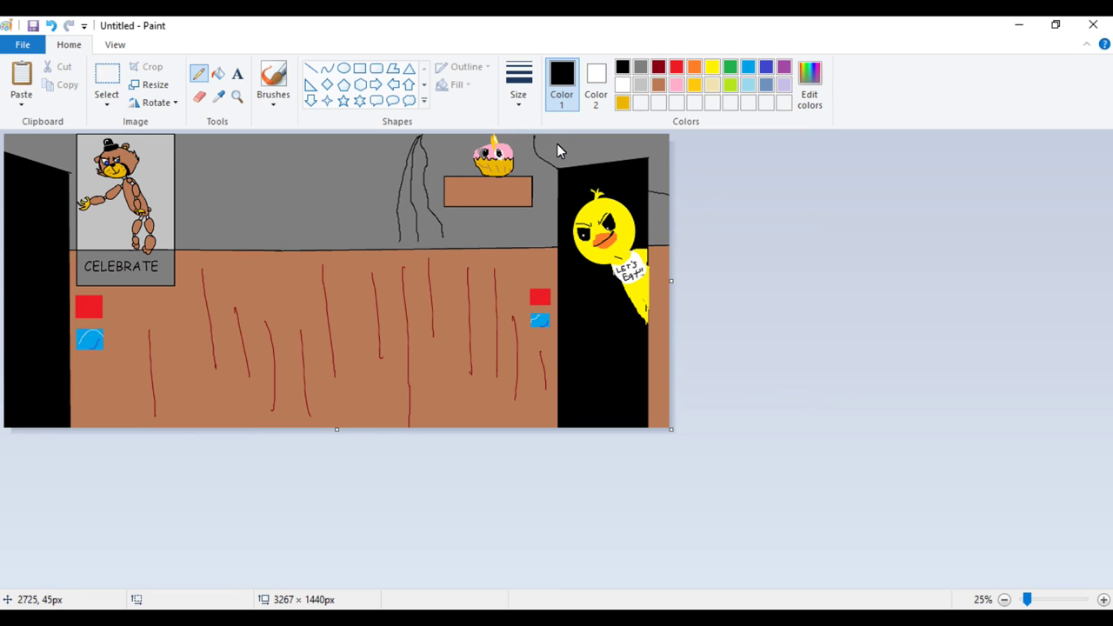
left_click_drag(534, 137, 544, 153)
- Pencil a long black wire sagging from the ceiling across the poster, plus three wires hanging down the wall beside it
left_click_drag(277, 137, 280, 228)
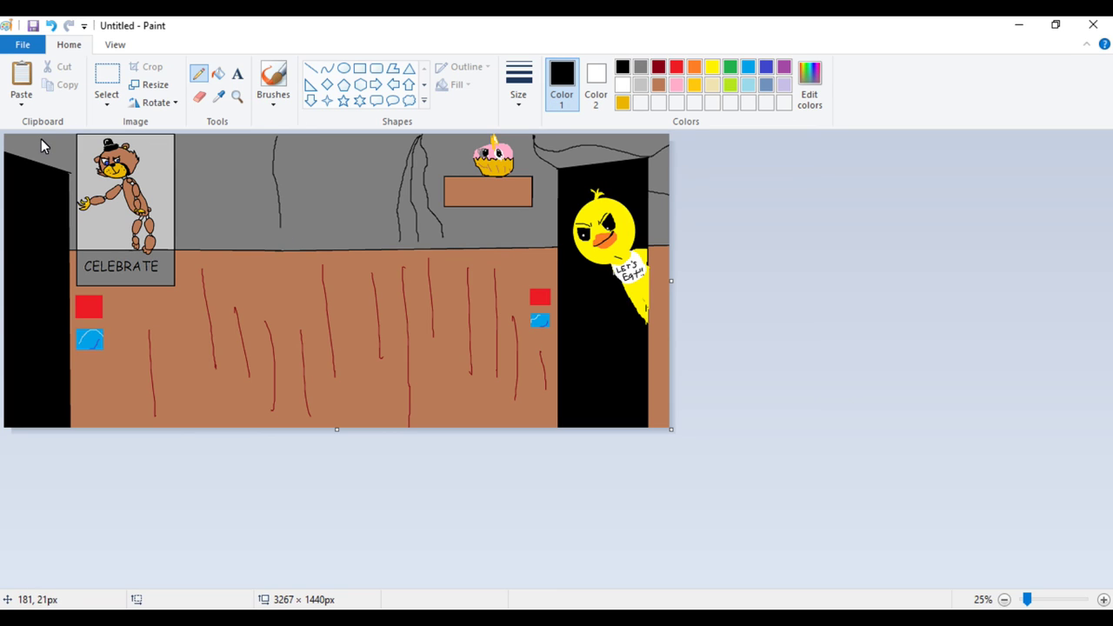
mouse_move(40, 137)
left_mouse_down()
mouse_move(61, 160)
mouse_move(212, 201)
mouse_move(274, 190)
mouse_move(317, 167)
left_mouse_up()
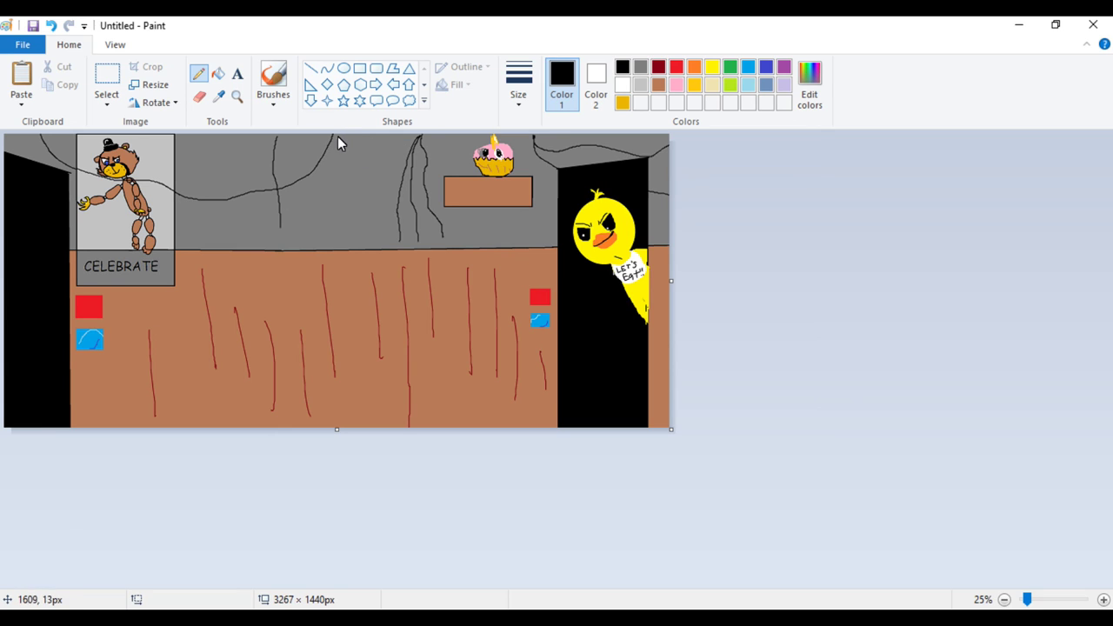
left_click_drag(335, 147, 352, 290)
left_click_drag(211, 136, 220, 262)
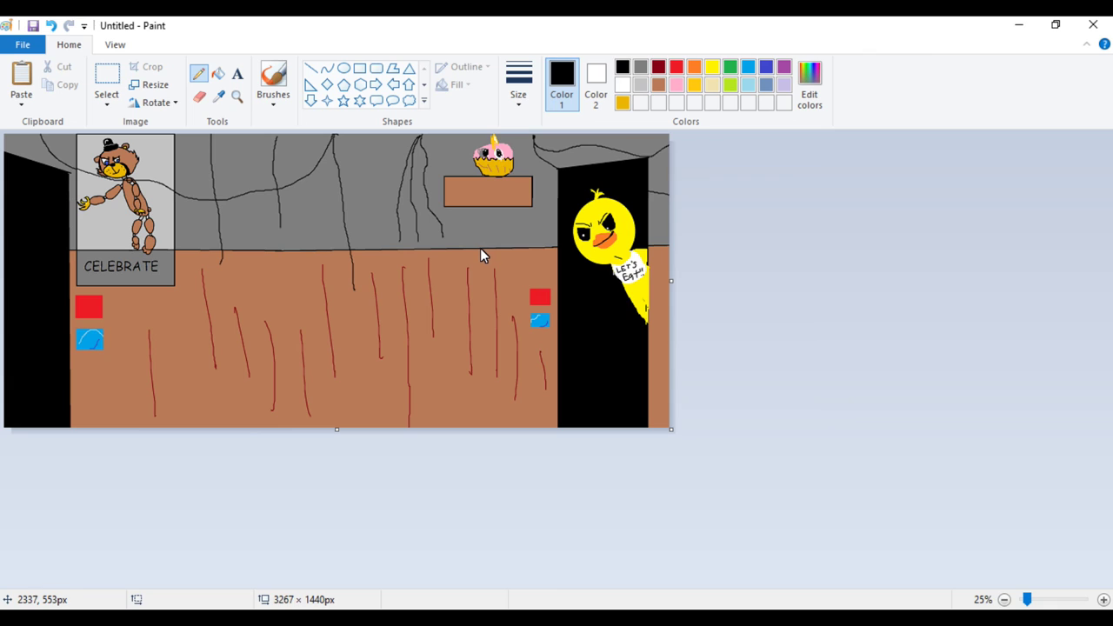
- Outline a small fan with a rounded head and a base beneath the cupcake shelf, and fill it black
left_click_drag(488, 239, 479, 207)
left_click(219, 74)
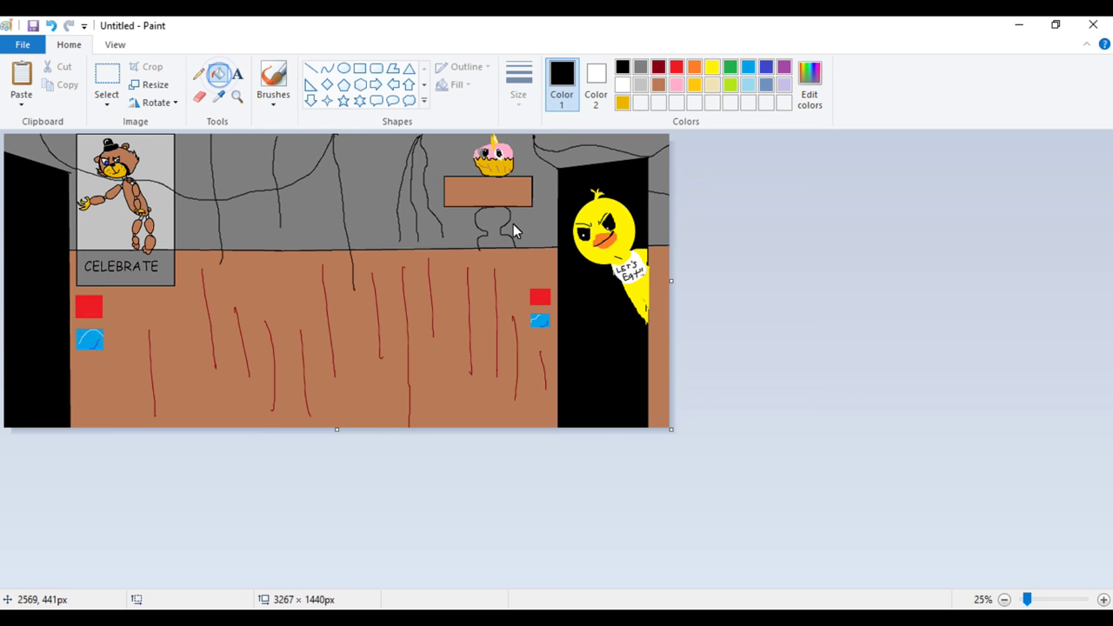
left_click(504, 218)
- Pencil thin dark gray blade lines radiating across the head of the black fan
left_click(641, 67)
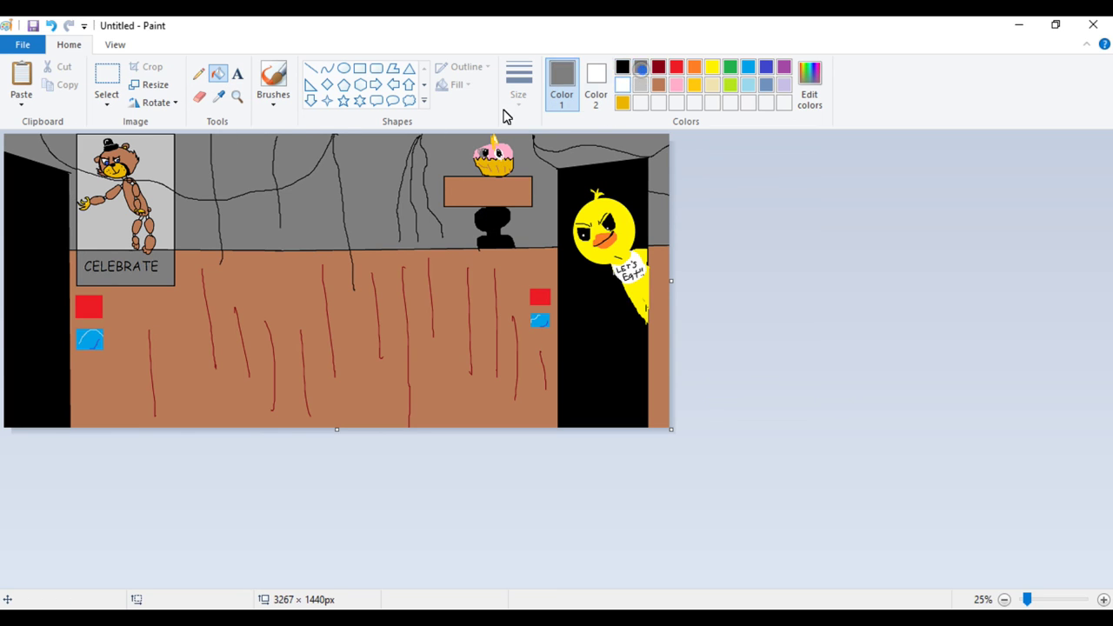
left_click(199, 74)
mouse_move(484, 221)
left_mouse_down()
mouse_move(498, 217)
mouse_move(480, 218)
left_mouse_up()
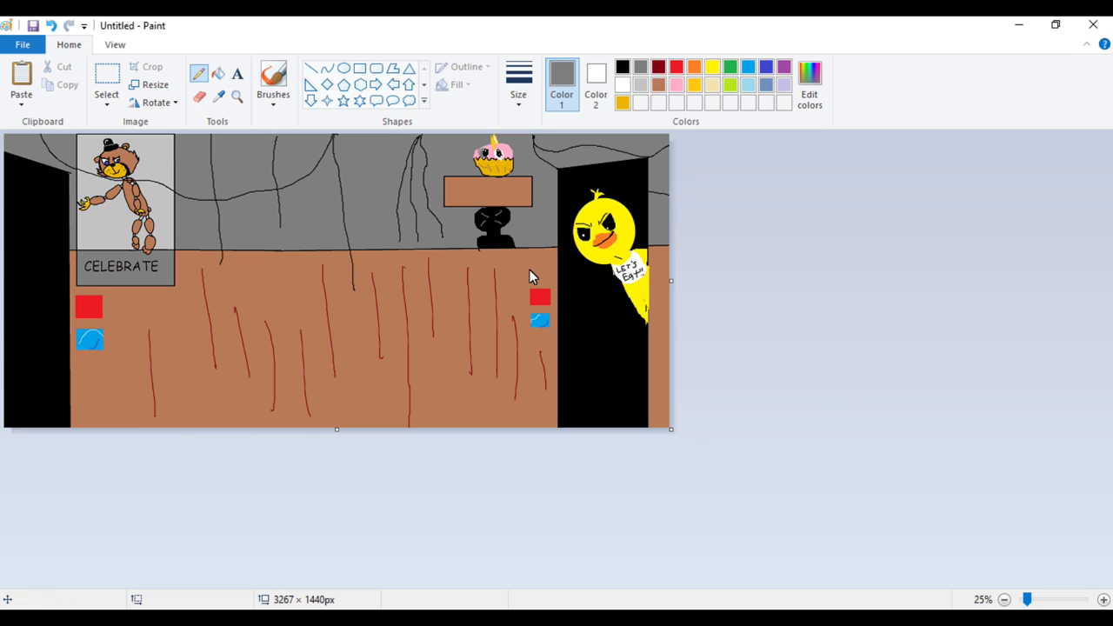
key("ctrl+z")
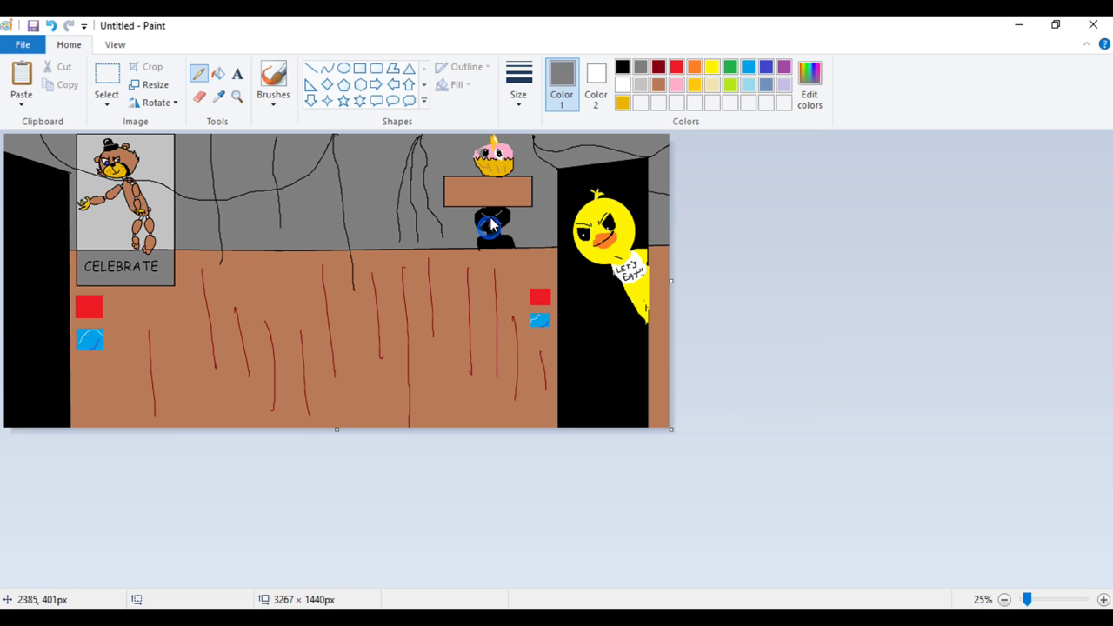
key("ctrl+z")
left_click(488, 216)
key("ctrl+y")
key("ctrl+y")
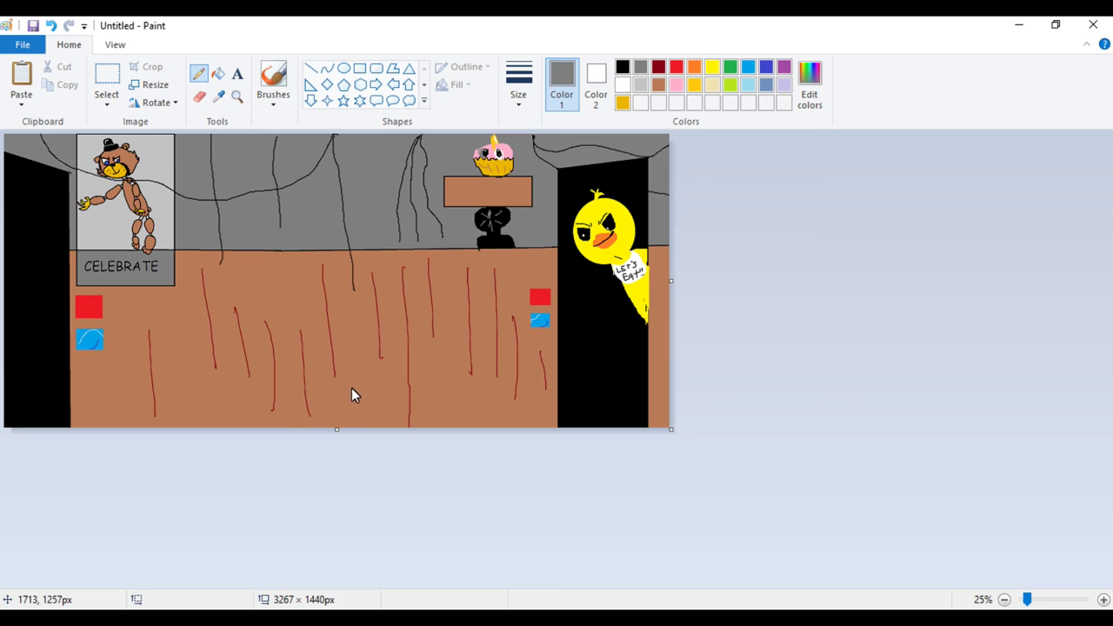
left_click(625, 69)
left_click(640, 69)
left_click(621, 69)
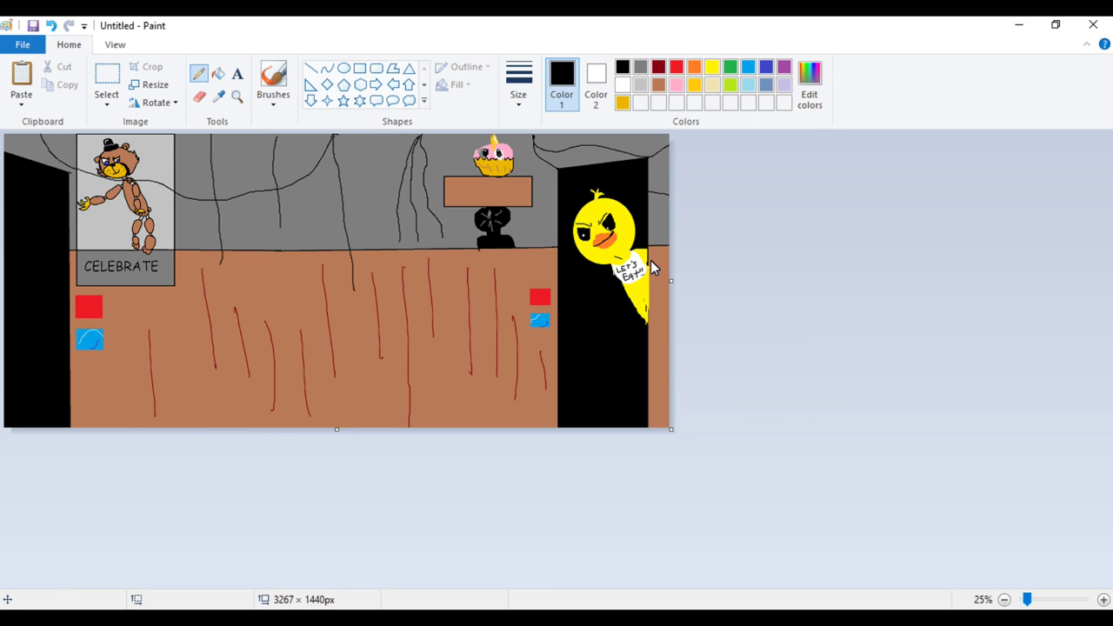
left_click(798, 311)
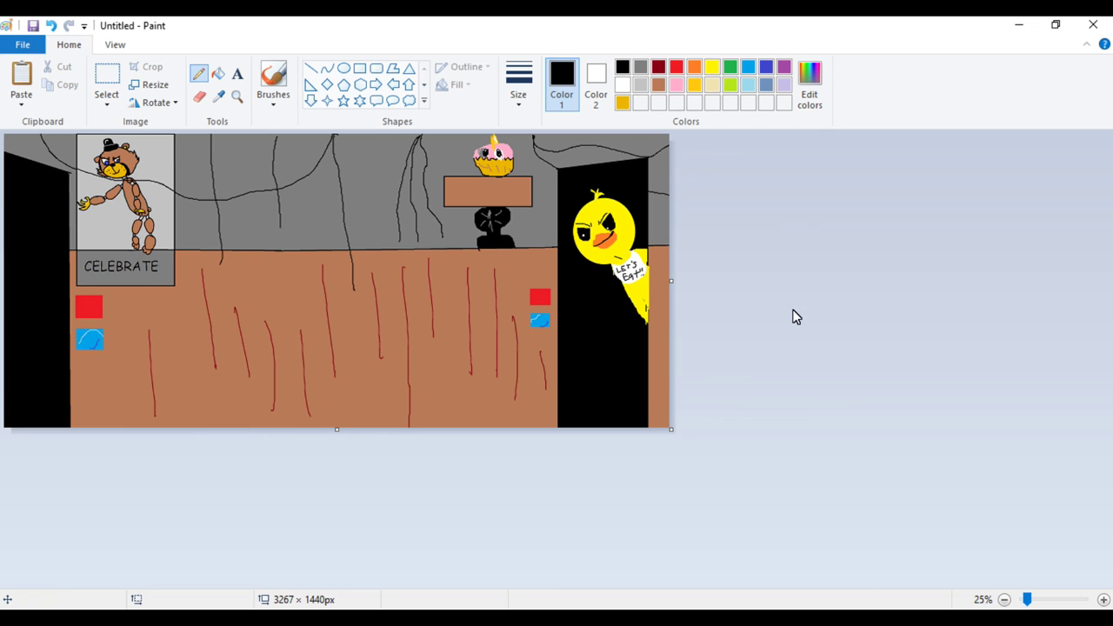